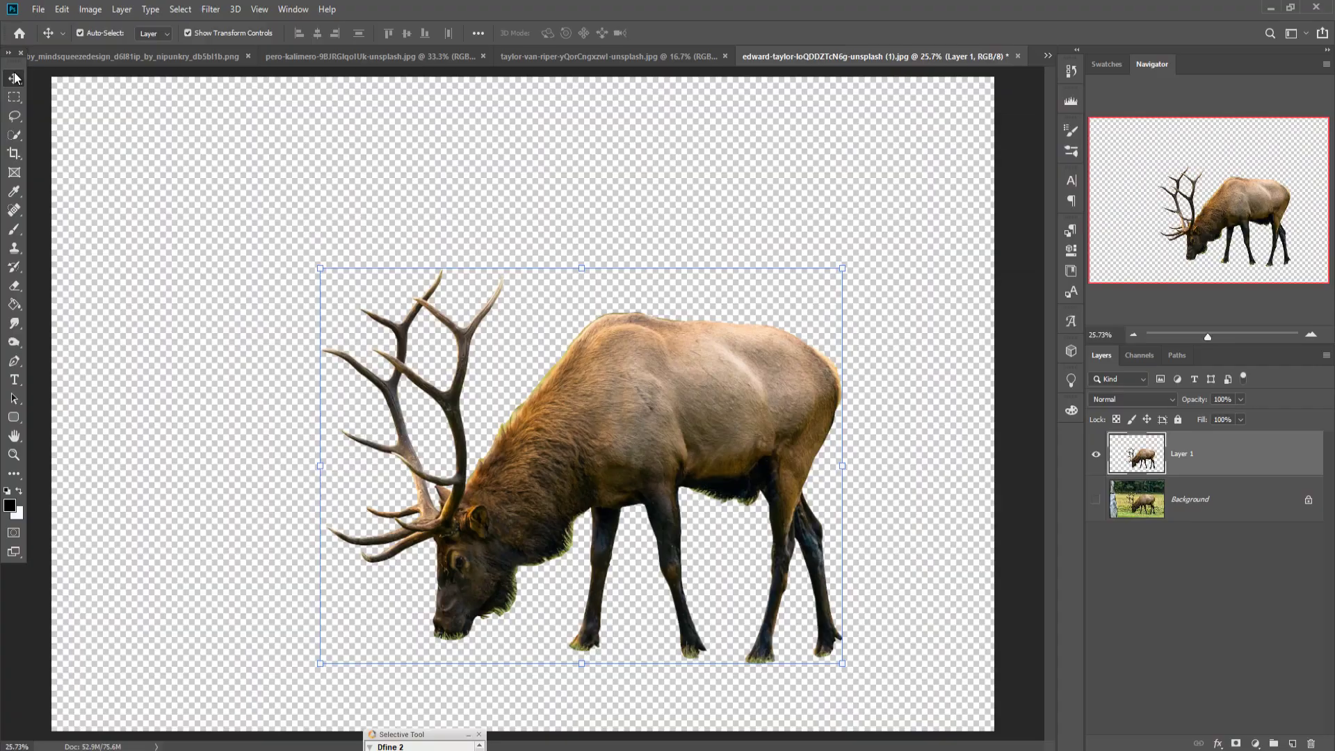
- Open File > New to bring up the New Document dialog with the 3840 × 2160 px preset
{"action": "left_click", "coordinate": [38, 9]}
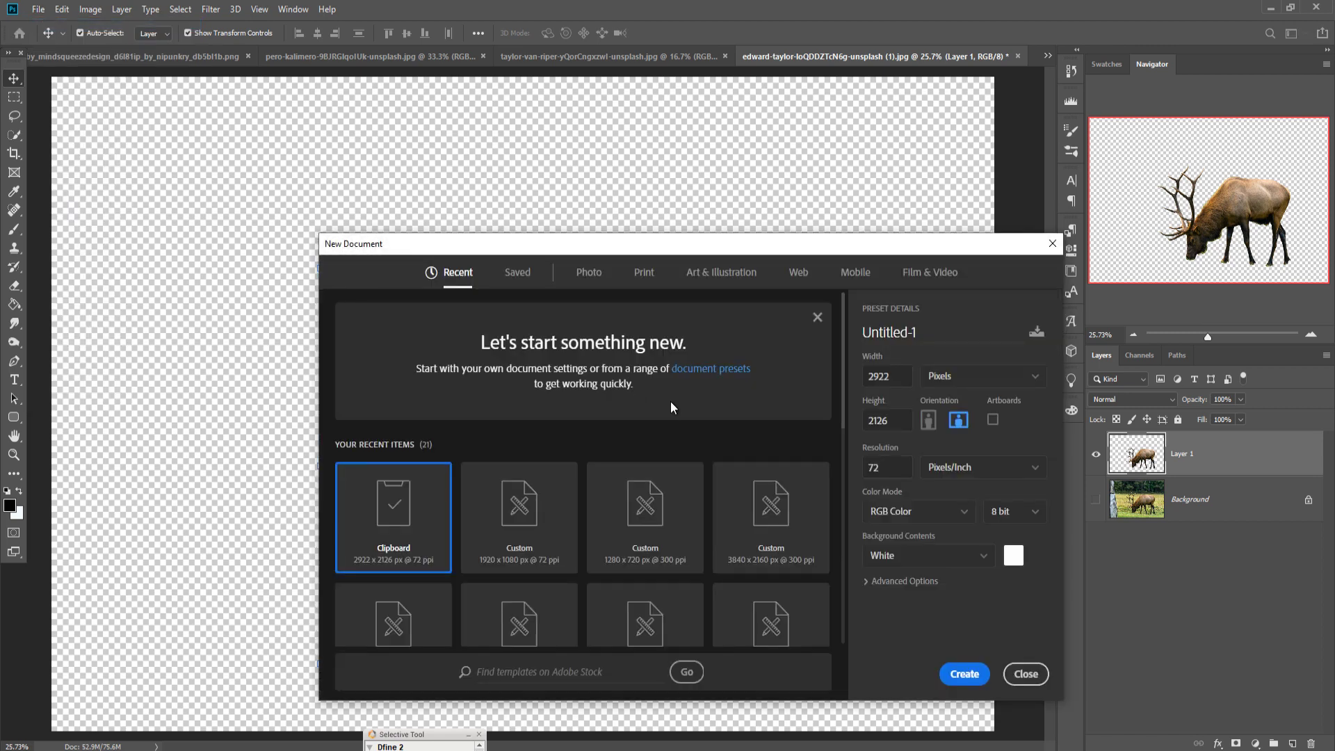
- Create a new 3840 × 2160 px document and look through the open photos for the clouds
{"action": "left_click", "coordinate": [766, 526]}
{"action": "left_click", "coordinate": [964, 673]}
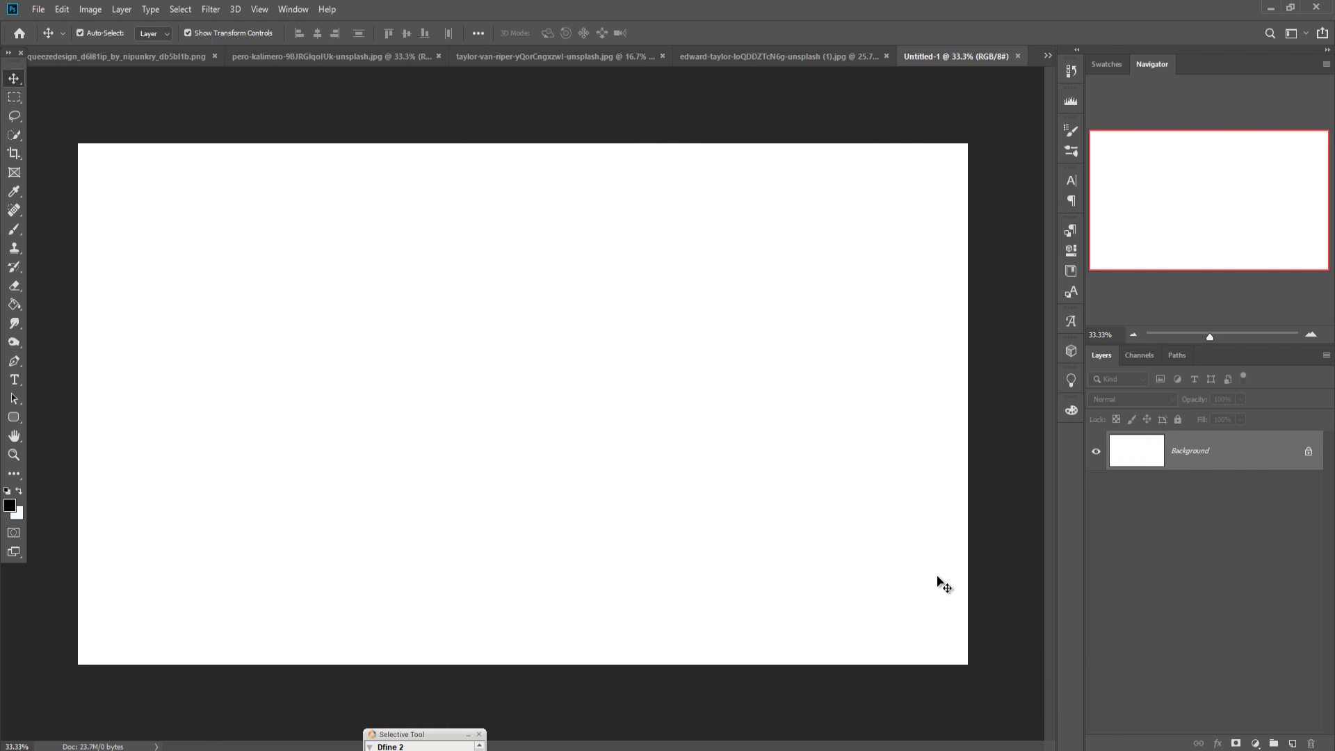
{"action": "left_click", "coordinate": [728, 55]}
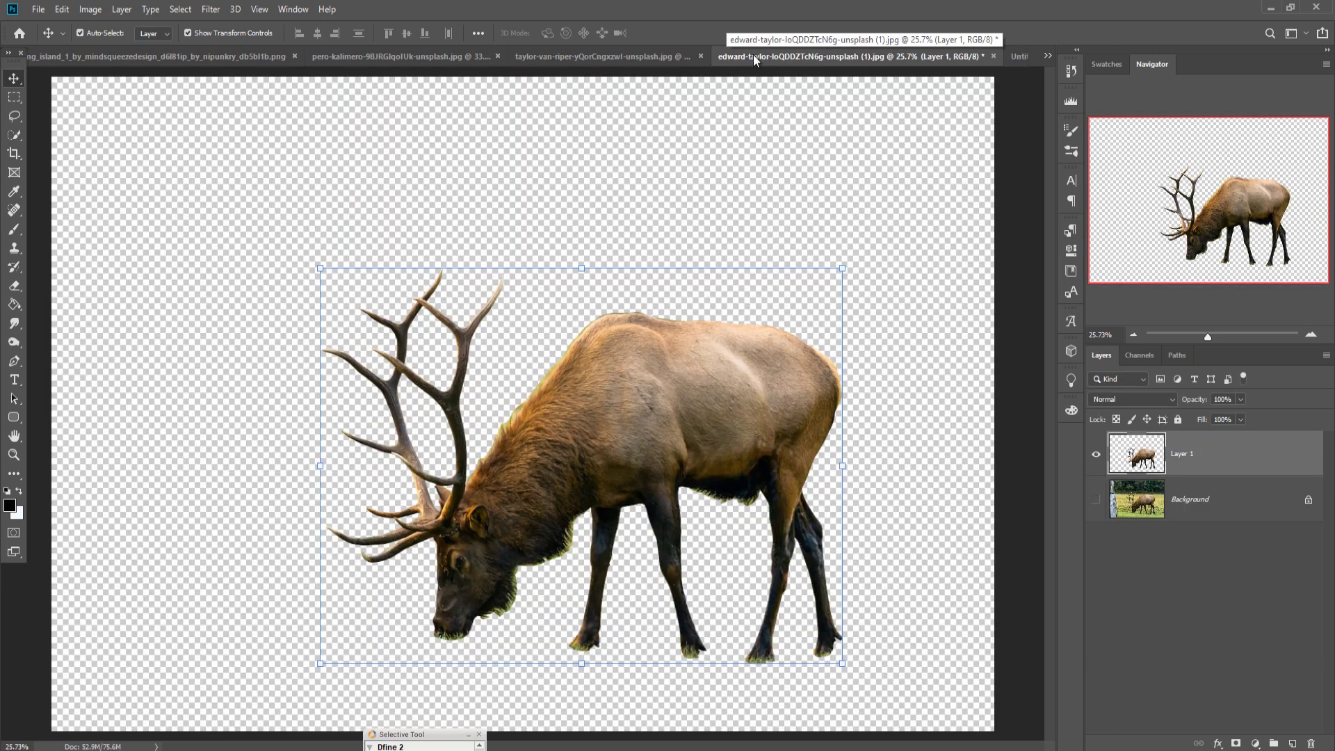
{"action": "left_click", "coordinate": [598, 56]}
{"action": "left_click", "coordinate": [422, 56]}
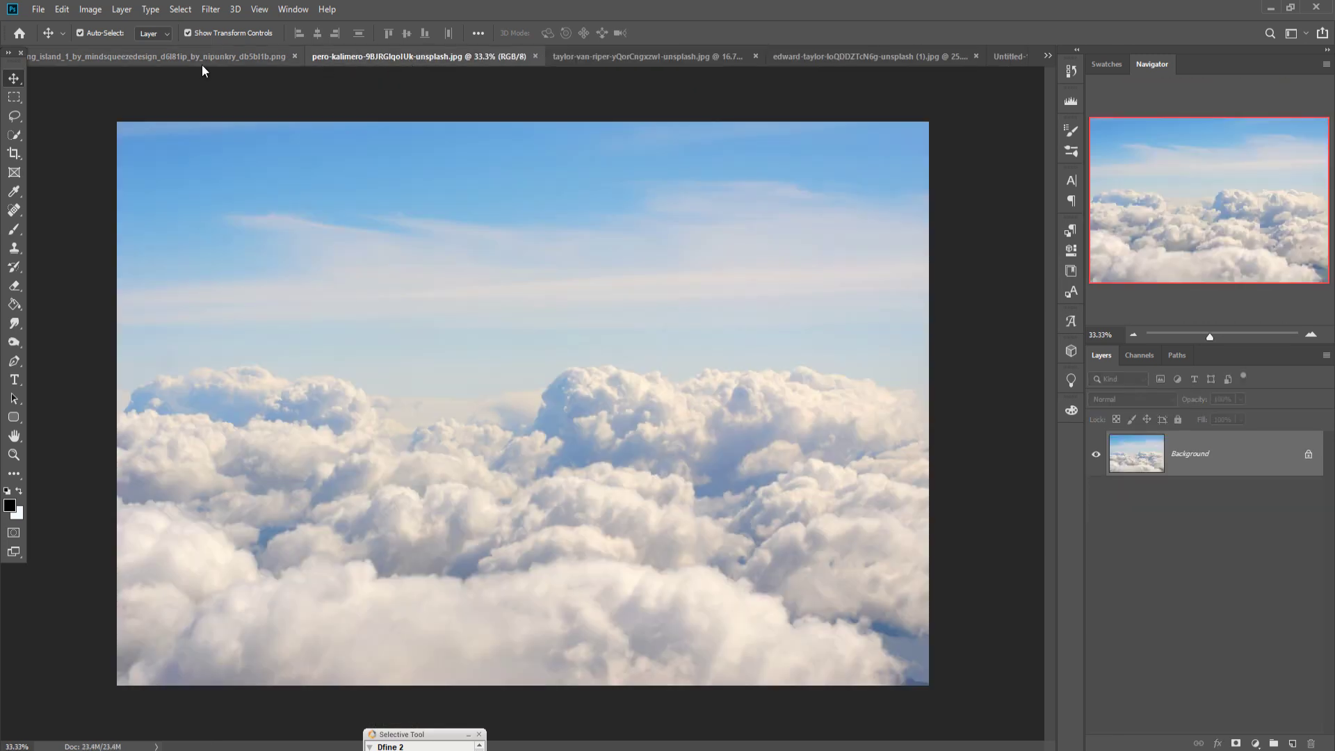
- Marquee-select the lower cloud band in the clouds photo and float its window
{"action": "left_click", "coordinate": [199, 57]}
{"action": "left_click", "coordinate": [479, 57]}
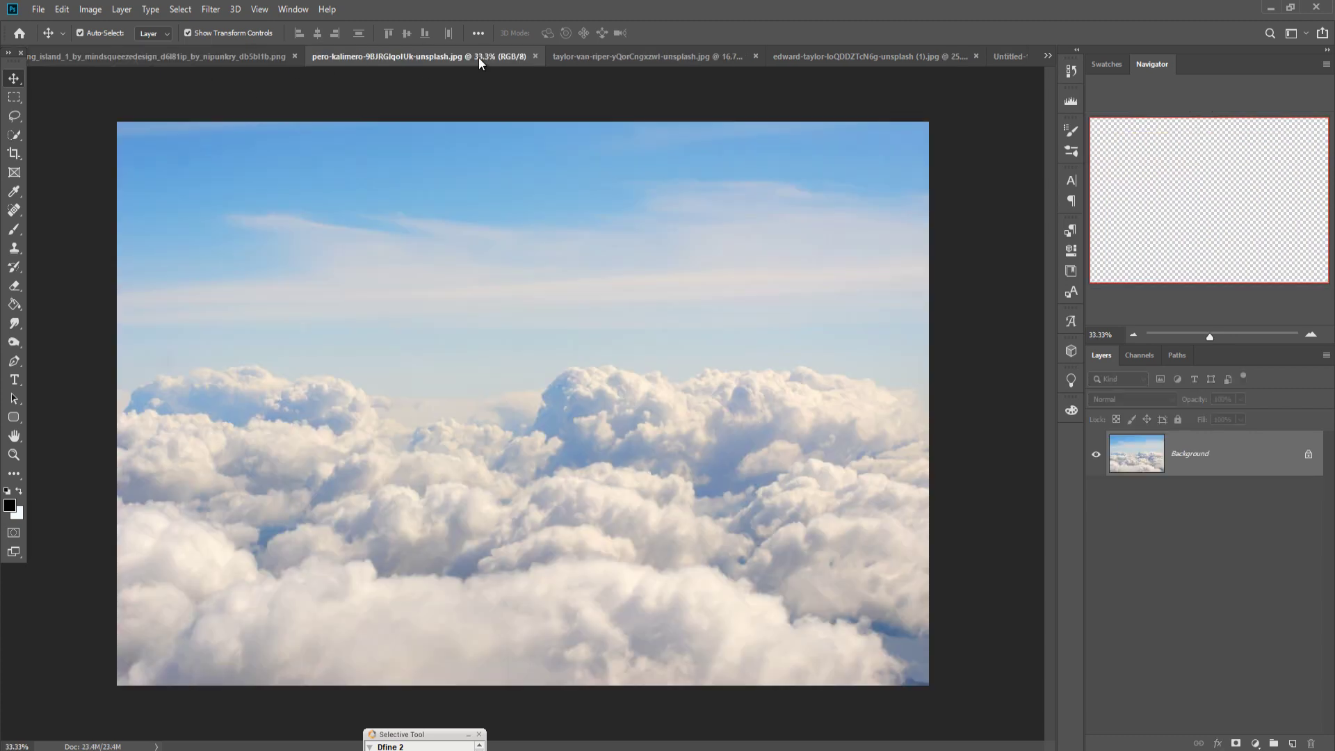
{"action": "left_click", "coordinate": [12, 97]}
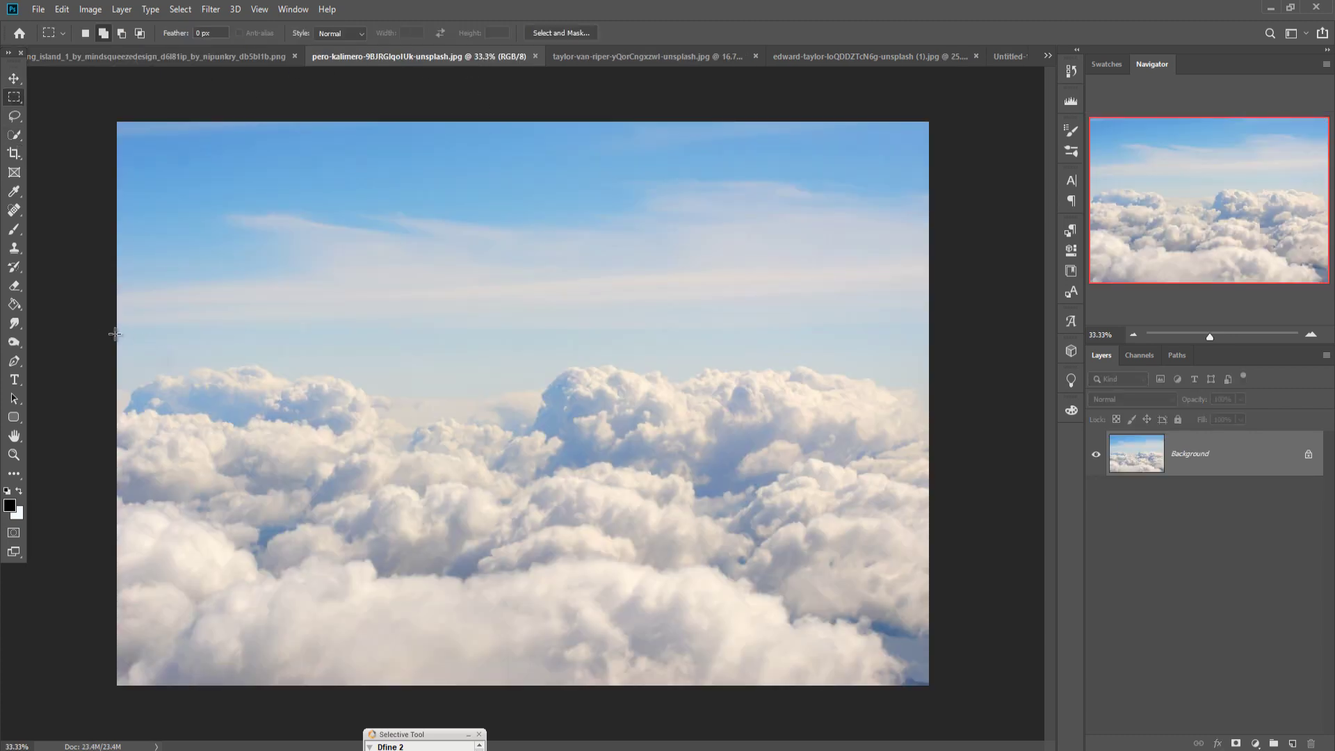
{"action": "left_click_drag", "start_coordinate": [117, 326], "coordinate": [929, 685]}
{"action": "left_click", "coordinate": [14, 77]}
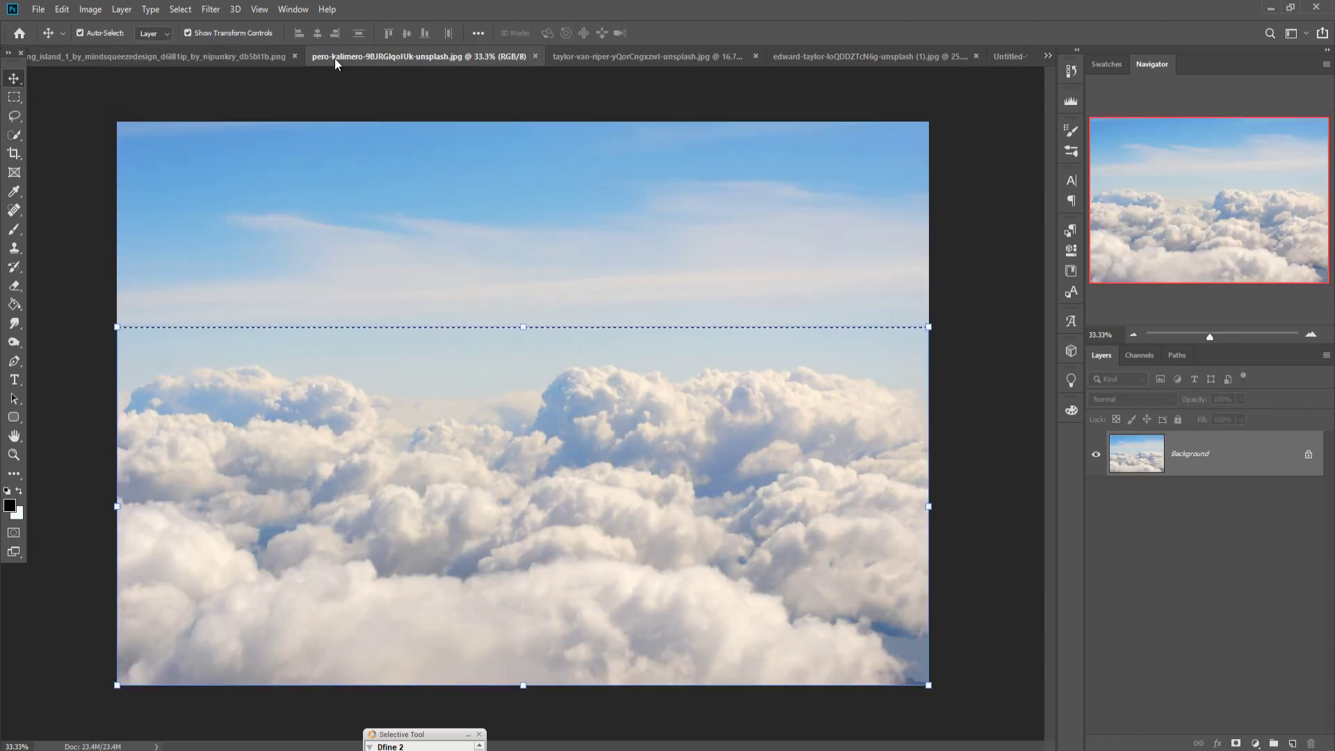
{"action": "left_click_drag", "start_coordinate": [335, 57], "coordinate": [340, 97]}
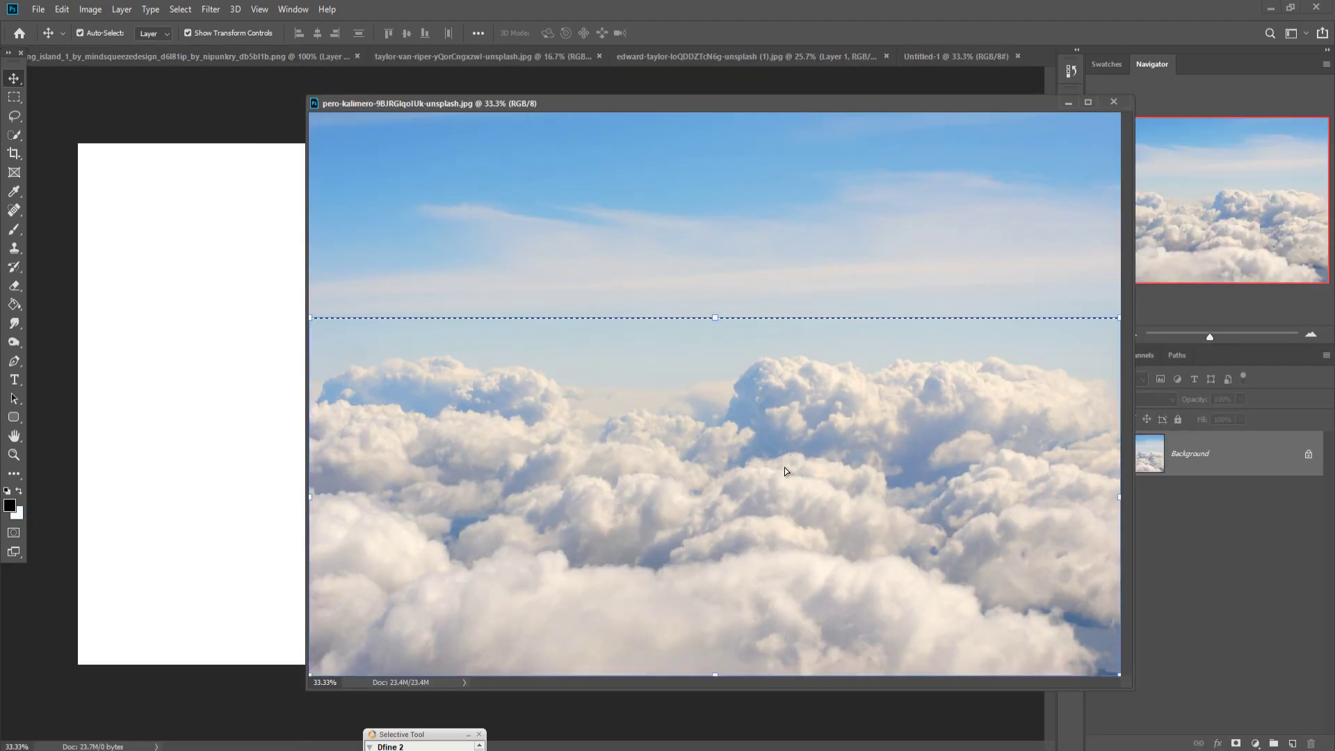
- Bring the selected clouds into Untitled-1 at the canvas's bottom left
{"action": "left_click_drag", "start_coordinate": [784, 469], "coordinate": [243, 475]}
{"action": "left_click", "coordinate": [1074, 104]}
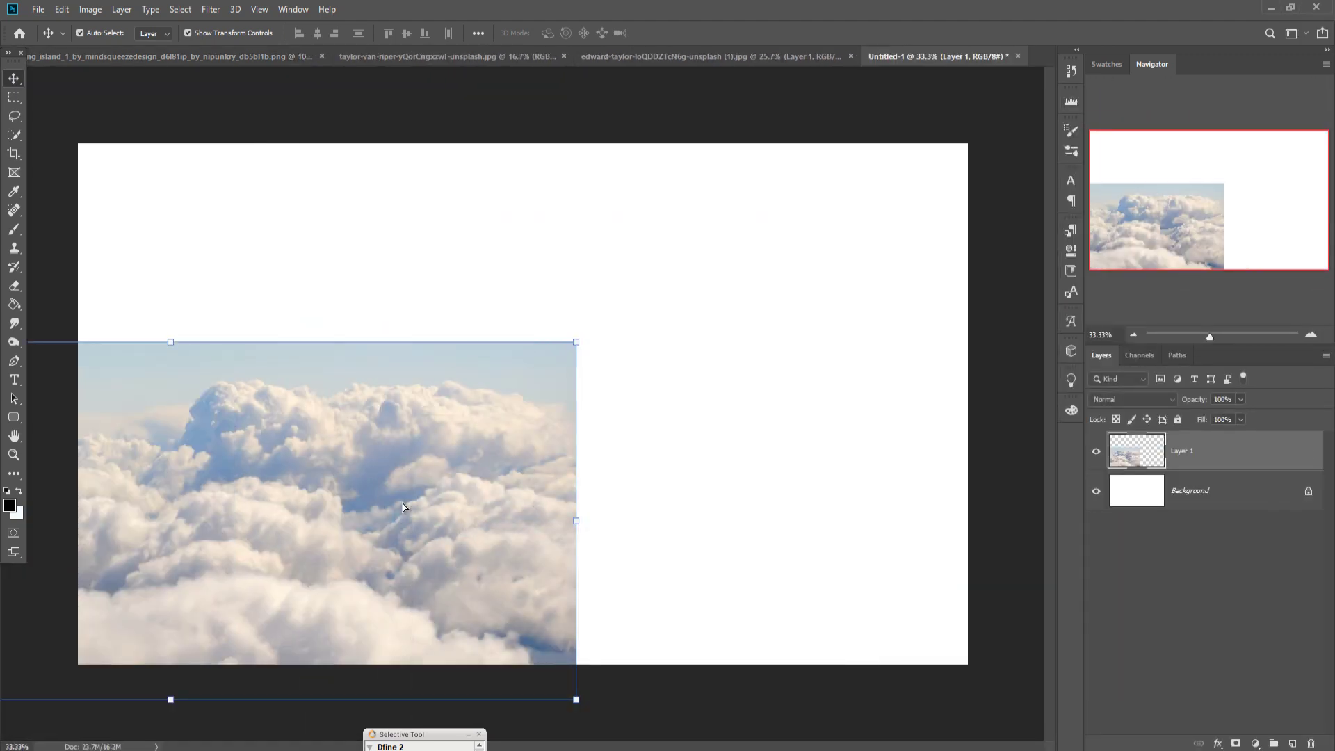
{"action": "mouse_move", "coordinate": [403, 504]}
{"action": "left_mouse_down"}
{"action": "mouse_move", "coordinate": [632, 552]}
{"action": "mouse_move", "coordinate": [613, 556]}
{"action": "left_mouse_up"}
- Duplicate the cloud layer and shift the copy right to extend the band
{"action": "right_click", "coordinate": [1174, 452]}
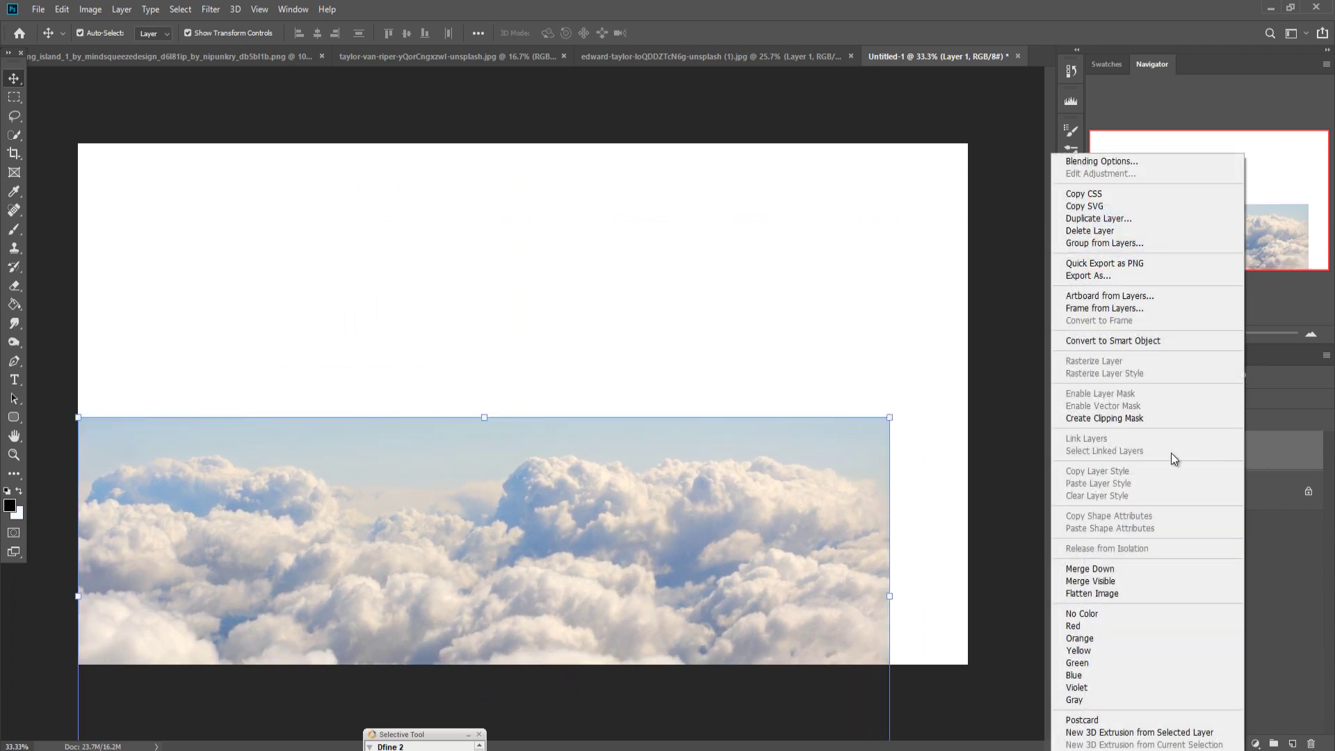
{"action": "left_click", "coordinate": [1099, 218]}
{"action": "left_click", "coordinate": [780, 215]}
{"action": "left_click_drag", "start_coordinate": [525, 614], "coordinate": [773, 600]}
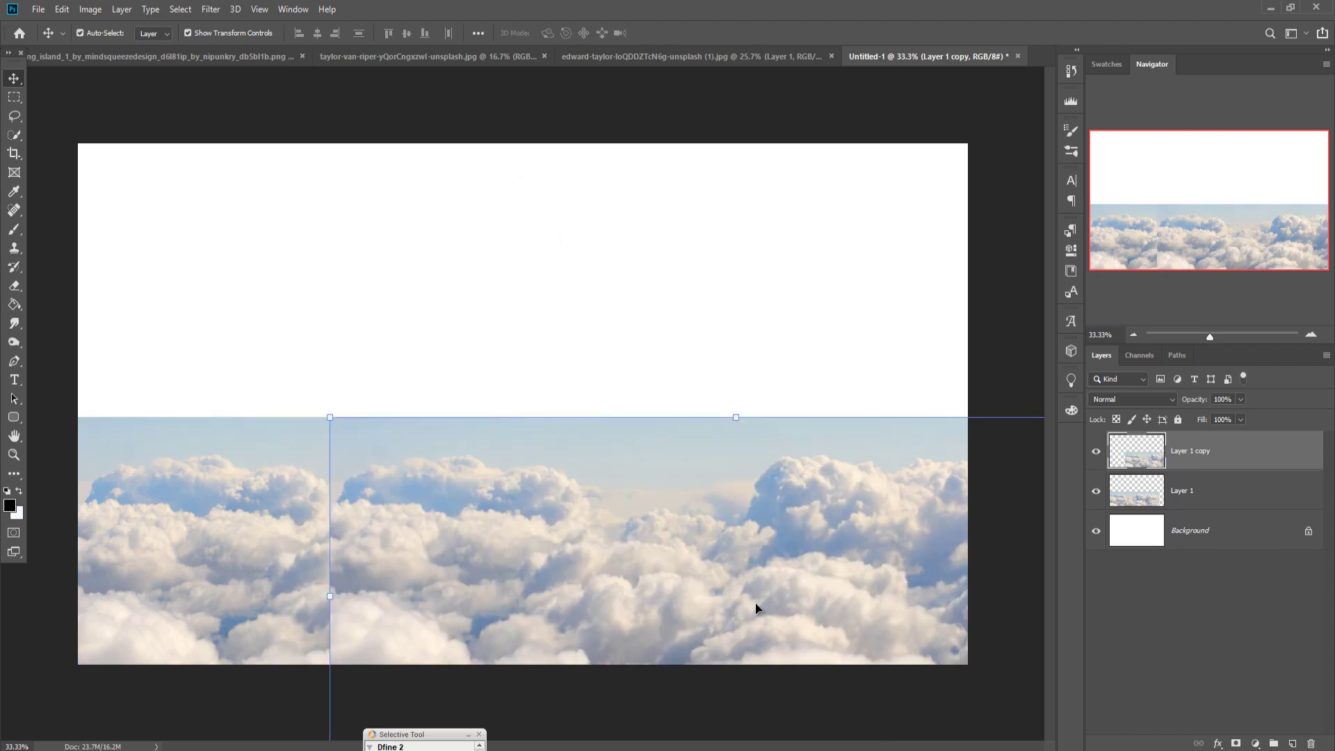
- Mask the cloud copy, hide the seam with a large soft black brush, and select both cloud layers
{"action": "left_click", "coordinate": [1236, 743]}
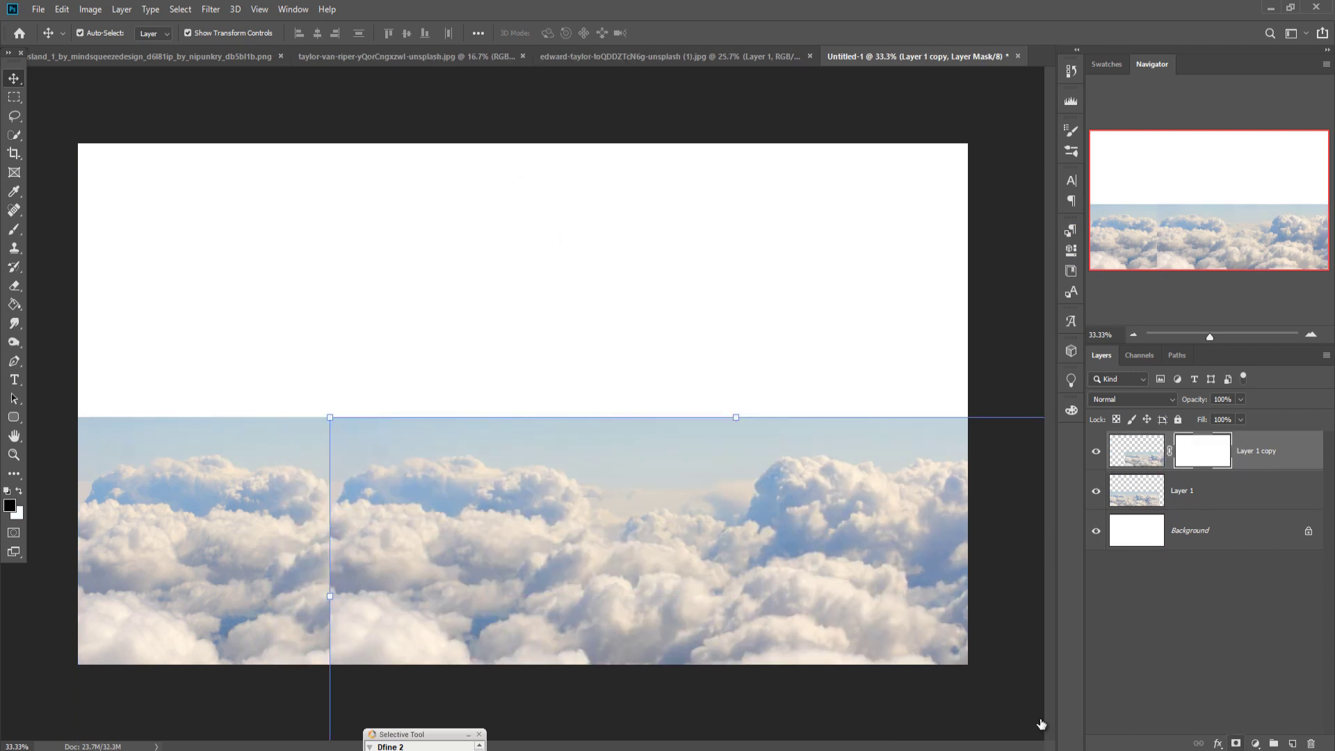
{"action": "left_click", "coordinate": [13, 228]}
{"action": "left_click", "coordinate": [285, 443]}
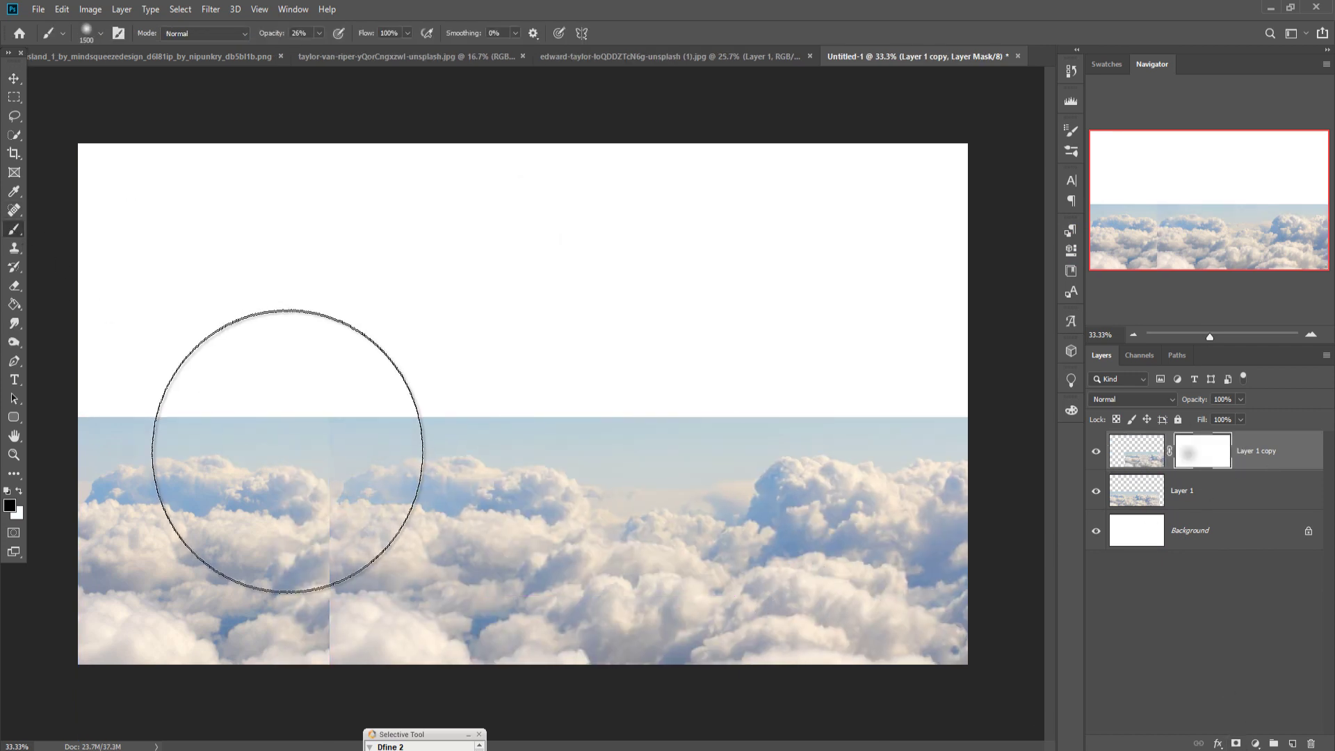
{"action": "left_click_drag", "start_coordinate": [286, 442], "coordinate": [289, 479]}
{"action": "mouse_move", "coordinate": [289, 526]}
{"action": "left_mouse_down"}
{"action": "mouse_move", "coordinate": [351, 581]}
{"action": "mouse_move", "coordinate": [295, 554]}
{"action": "left_mouse_up"}
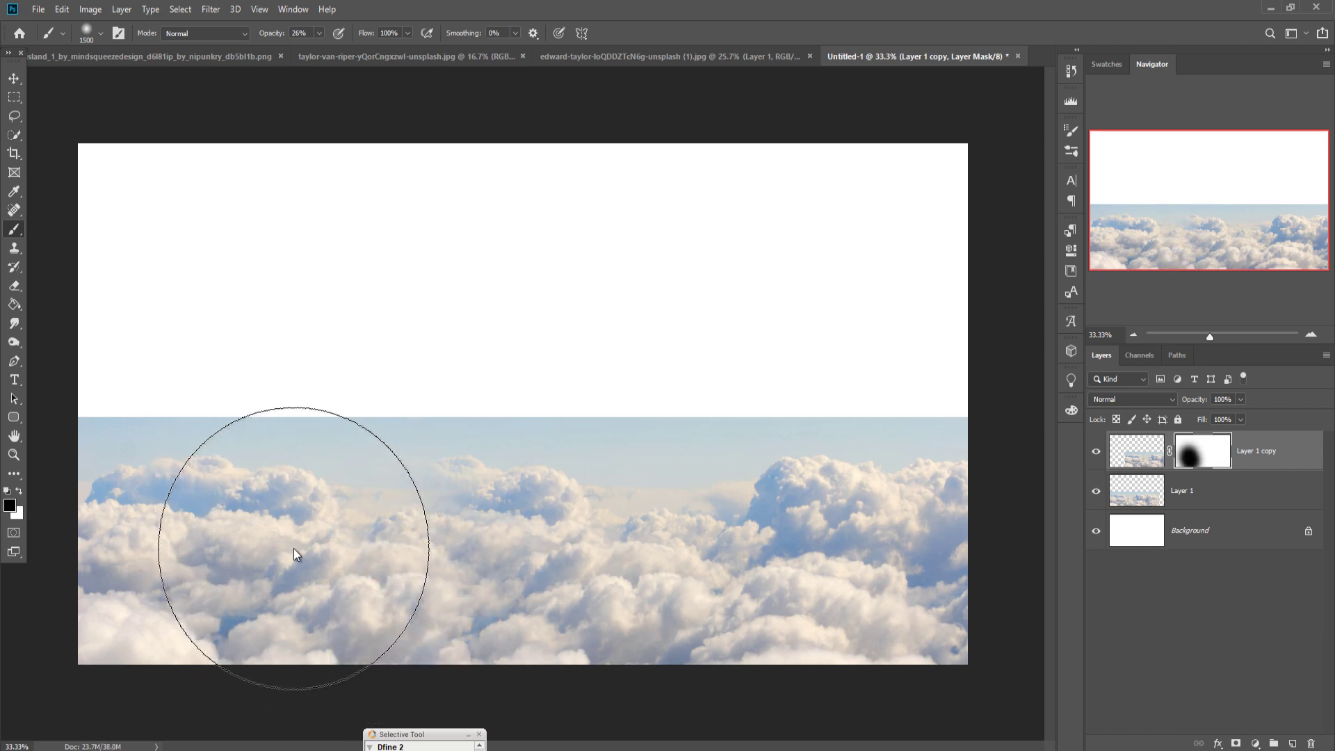
{"action": "left_click", "coordinate": [13, 80]}
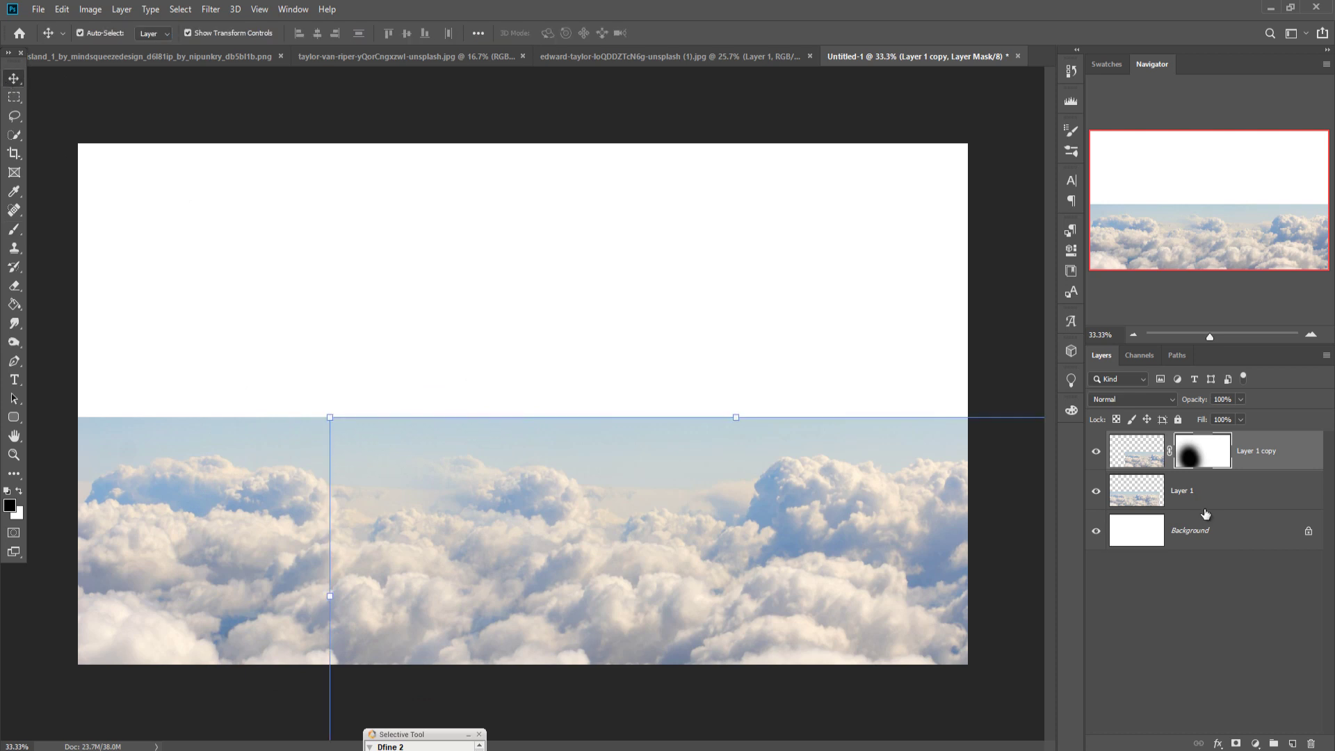
{"action": "left_click", "coordinate": [1223, 493], "text": "shift"}
{"action": "right_click", "coordinate": [1223, 492]}
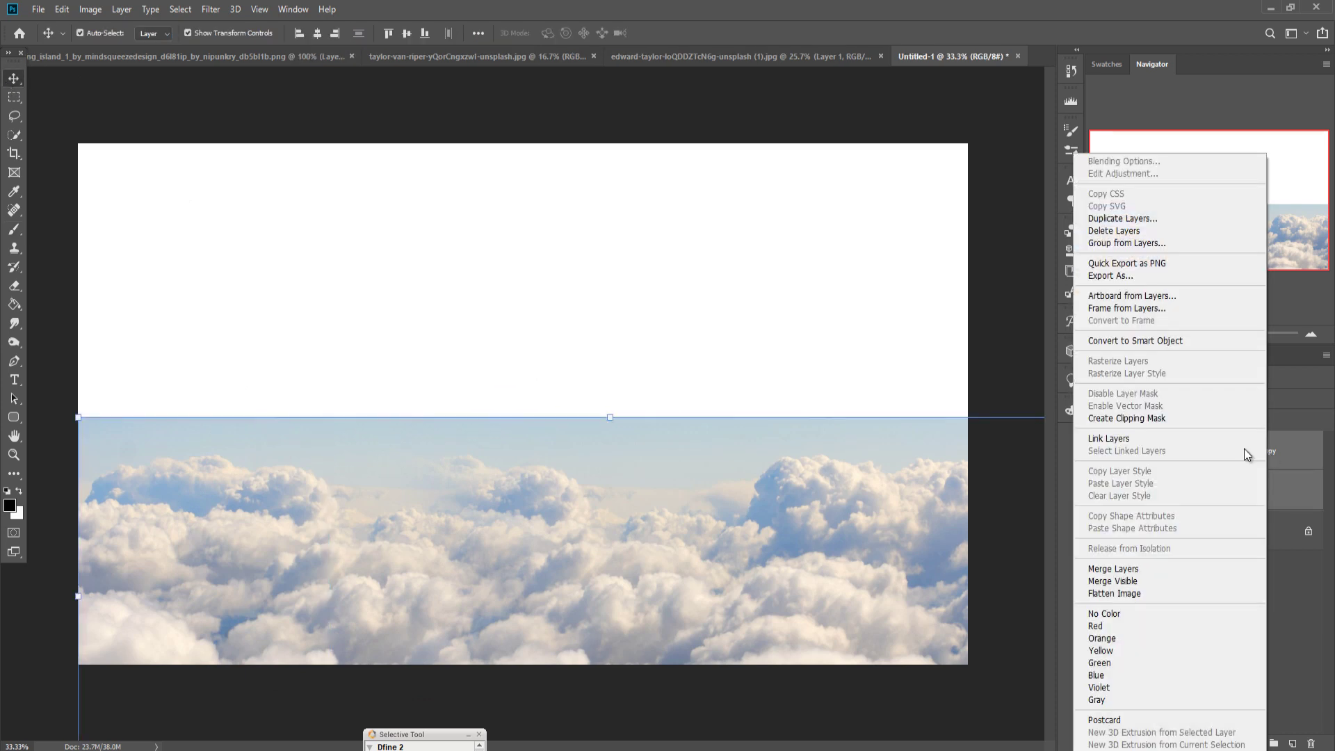
- Merge the two cloud layers, duplicate the result, and raise the copy higher
{"action": "left_click", "coordinate": [1145, 569]}
{"action": "right_click", "coordinate": [1144, 451]}
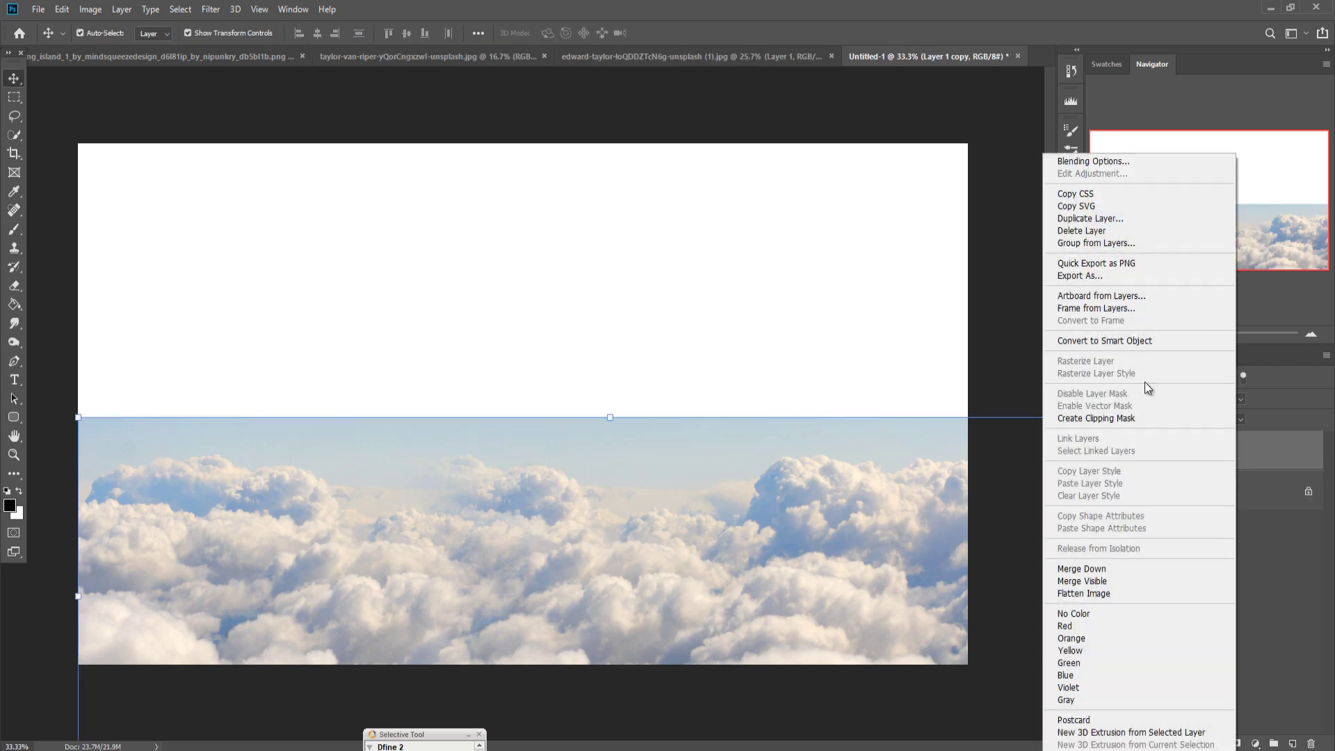
{"action": "left_click", "coordinate": [1082, 218]}
{"action": "left_click", "coordinate": [784, 217]}
{"action": "left_click_drag", "start_coordinate": [733, 438], "coordinate": [699, 414]}
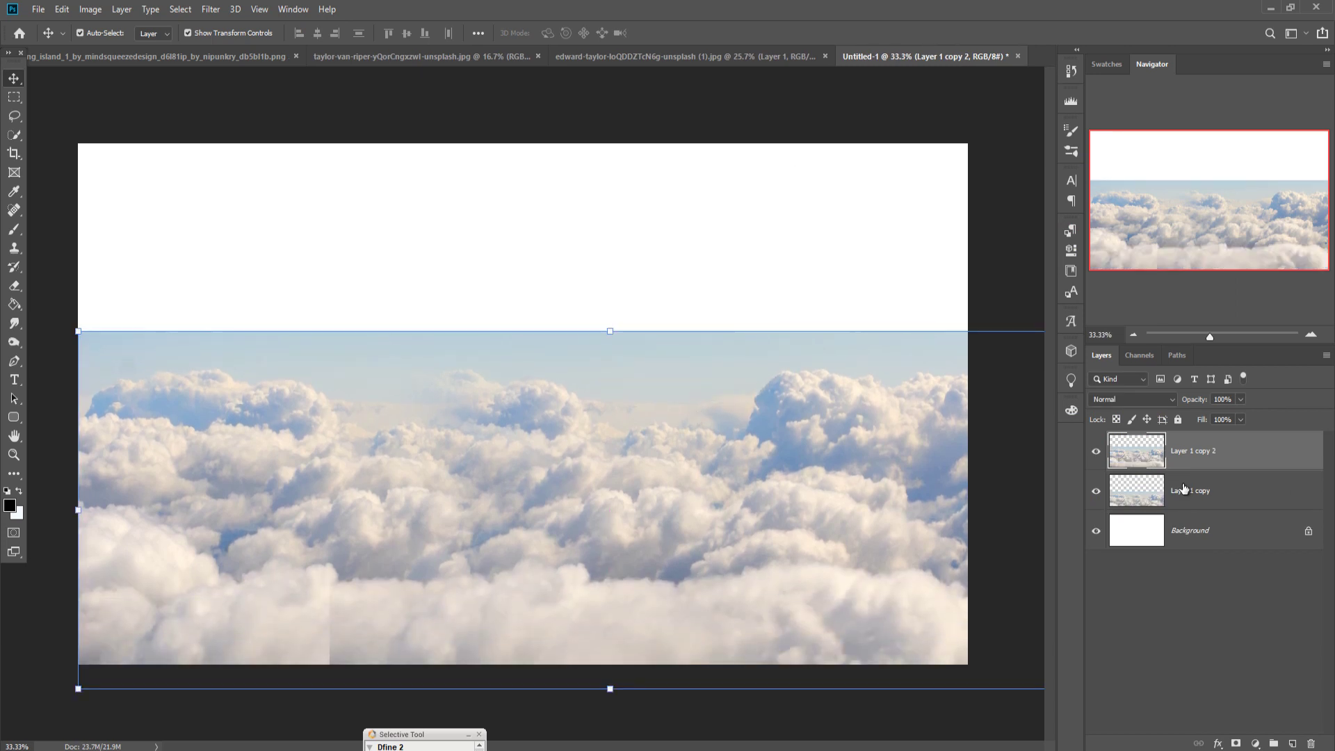
- Mask the raised clouds and fade their tops into the sky with an 800 px brush at 25% opacity
{"action": "left_click", "coordinate": [1236, 744]}
{"action": "key", "text": "b"}
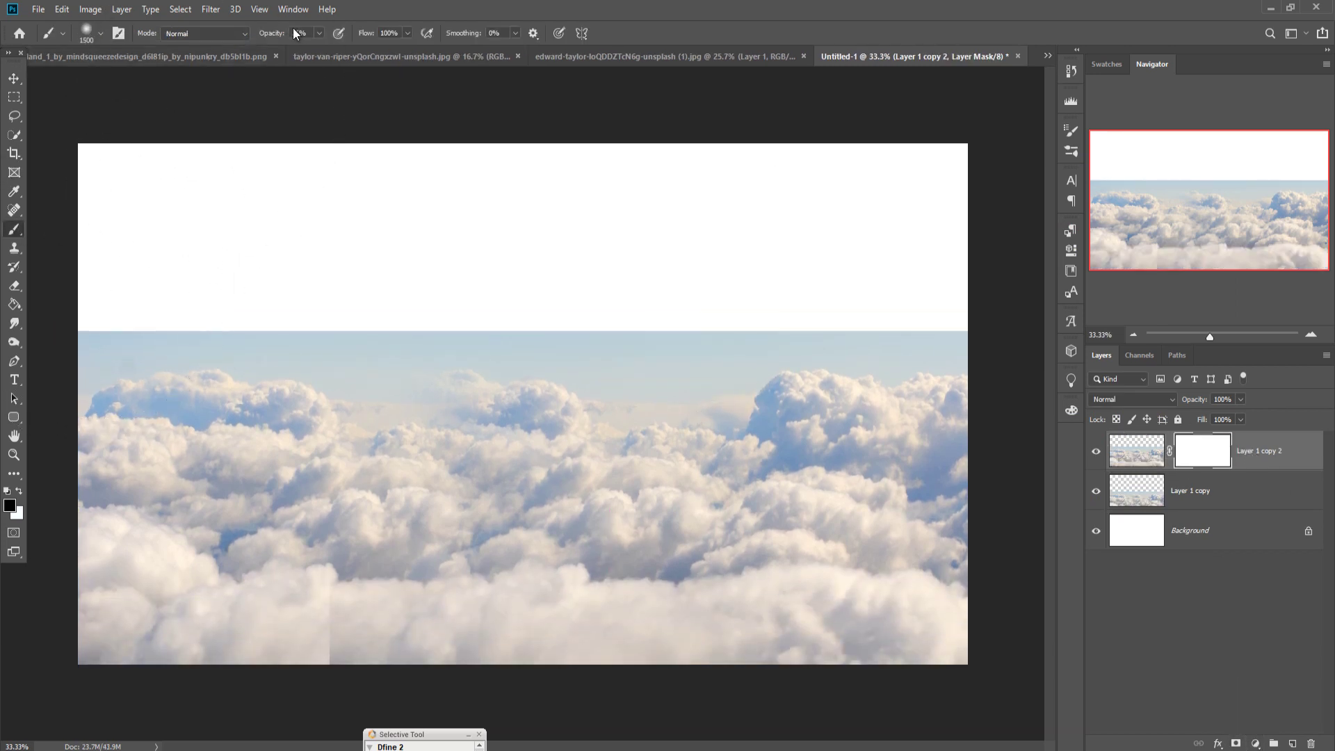
{"action": "key", "text": "0"}
{"action": "key", "text": "bracketleft"}
{"action": "key", "text": "bracketleft"}
{"action": "key", "text": "bracketleft"}
{"action": "key", "text": "bracketleft"}
{"action": "key", "text": "bracketleft"}
{"action": "key", "text": "bracketleft"}
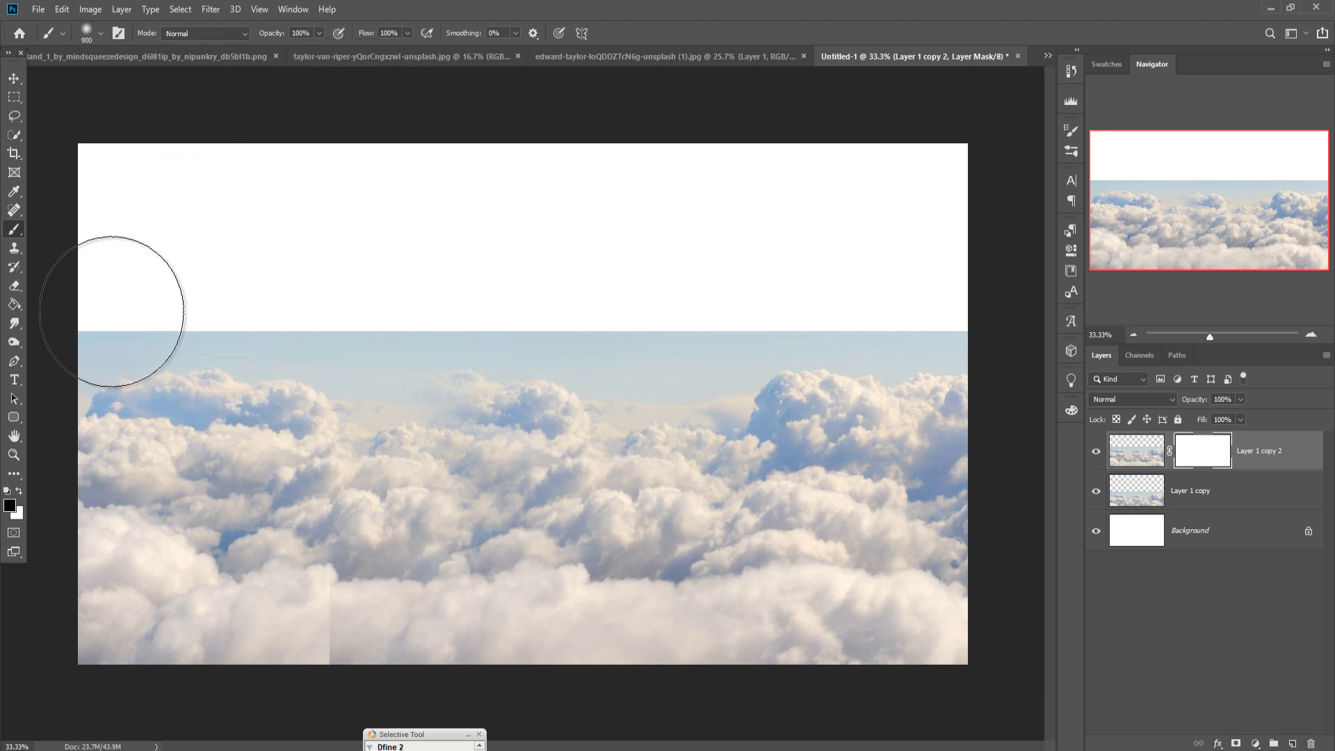
{"action": "key", "text": "bracketleft"}
{"action": "key", "text": "bracketleft"}
{"action": "left_click_drag", "start_coordinate": [79, 320], "coordinate": [1022, 304]}
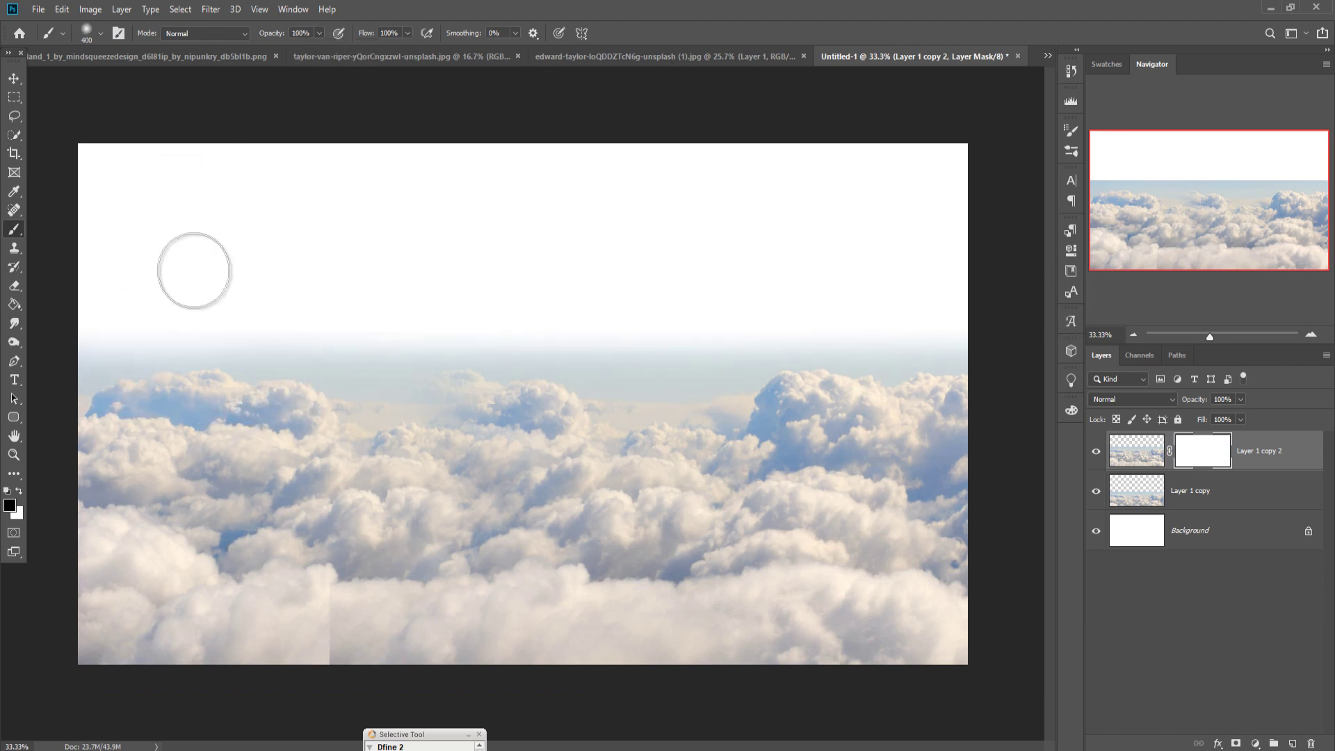
{"action": "key", "text": "bracketleft"}
{"action": "key", "text": "bracketright"}
{"action": "key", "text": "bracketright"}
{"action": "key", "text": "bracketright"}
{"action": "key", "text": "bracketright"}
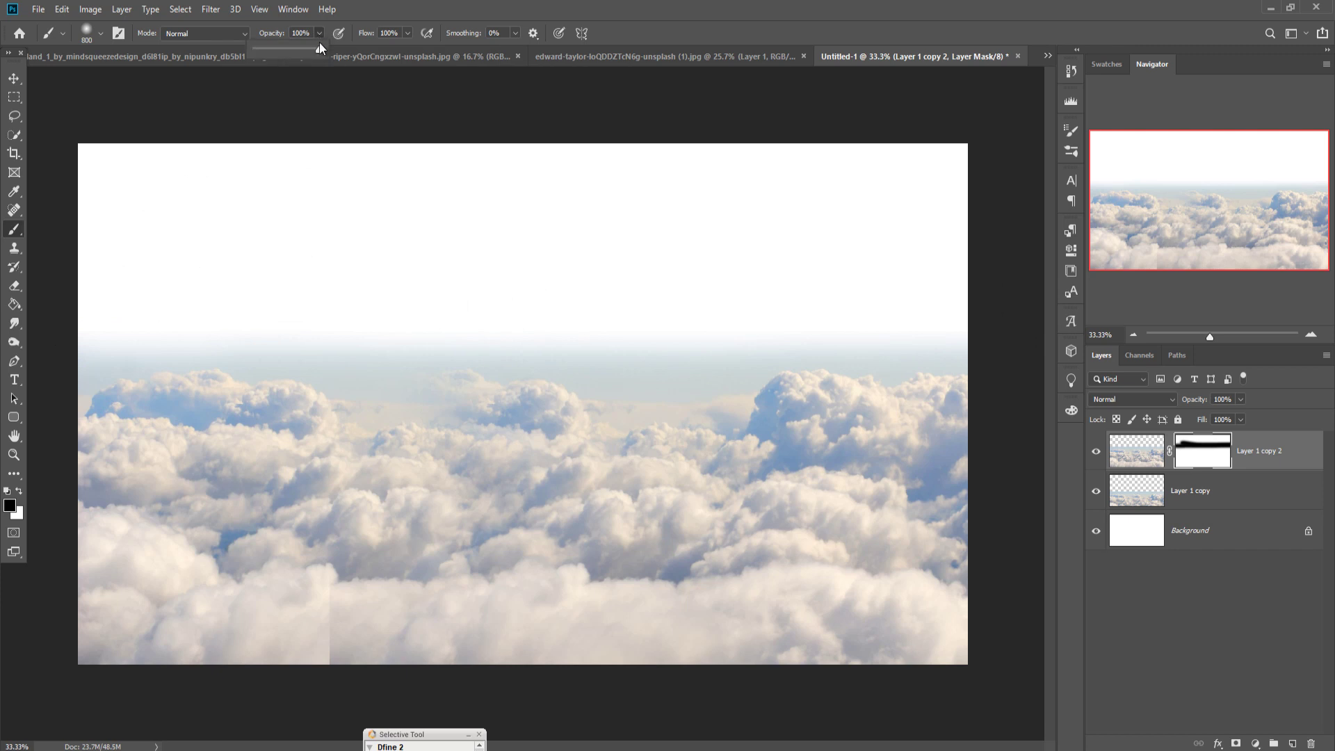
{"action": "left_click_drag", "start_coordinate": [273, 55], "coordinate": [271, 56]}
{"action": "left_click_drag", "start_coordinate": [148, 358], "coordinate": [119, 336]}
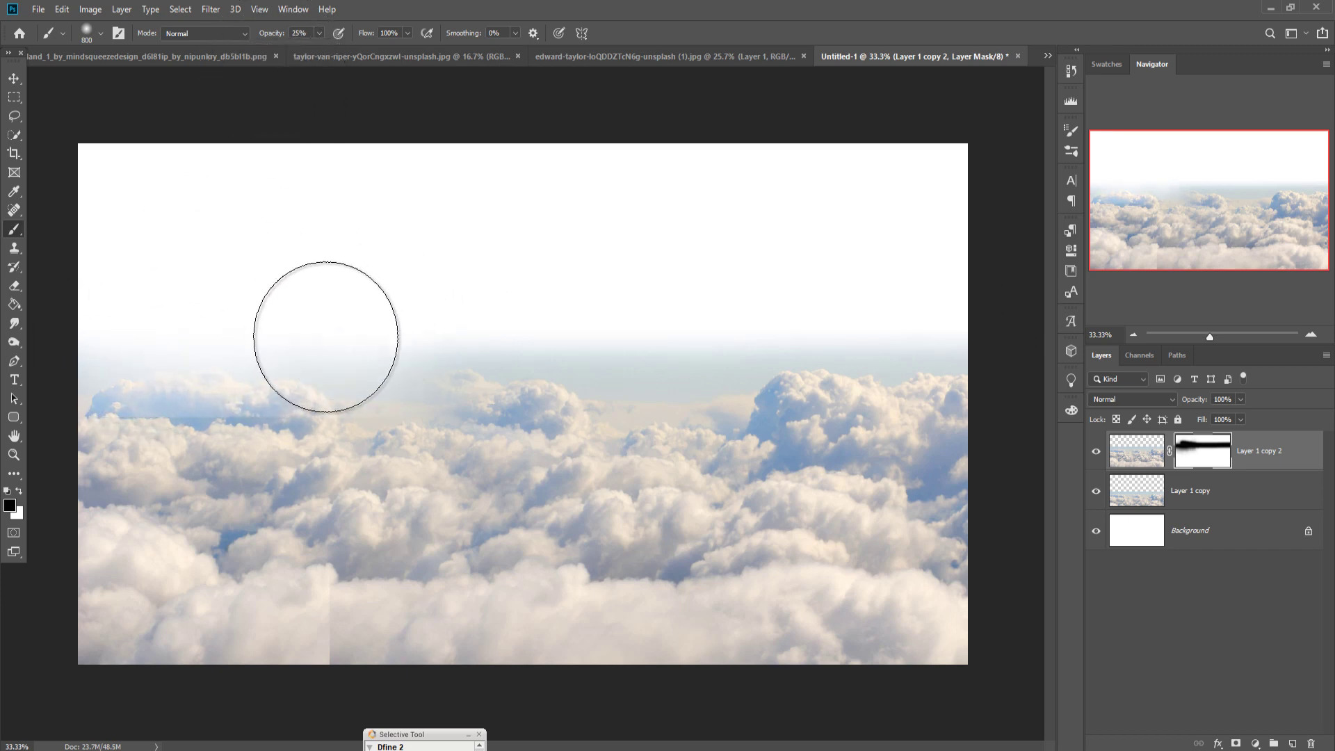
{"action": "mouse_move", "coordinate": [325, 327]}
{"action": "left_mouse_down"}
{"action": "mouse_move", "coordinate": [827, 316]}
{"action": "mouse_move", "coordinate": [124, 306]}
{"action": "left_mouse_up"}
- Mask Layer 1 copy and fade its left clouds
{"action": "left_click", "coordinate": [1218, 493]}
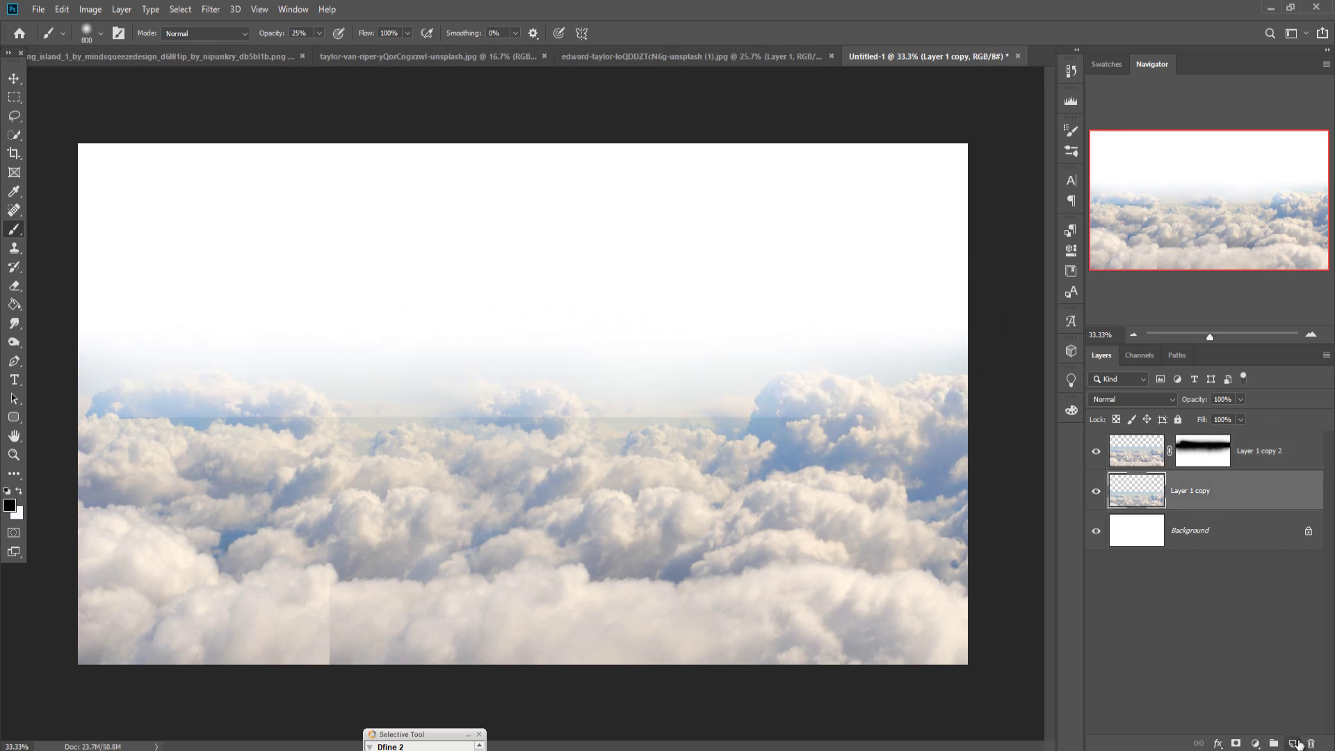
{"action": "left_click", "coordinate": [1293, 743]}
{"action": "key", "text": "ctrl+z"}
{"action": "left_click", "coordinate": [1235, 744]}
{"action": "mouse_move", "coordinate": [494, 399]}
{"action": "left_mouse_down"}
{"action": "mouse_move", "coordinate": [316, 399]}
{"action": "mouse_move", "coordinate": [179, 427]}
{"action": "mouse_move", "coordinate": [381, 396]}
{"action": "mouse_move", "coordinate": [874, 422]}
{"action": "mouse_move", "coordinate": [337, 421]}
{"action": "mouse_move", "coordinate": [924, 420]}
{"action": "mouse_move", "coordinate": [169, 420]}
{"action": "left_mouse_up"}
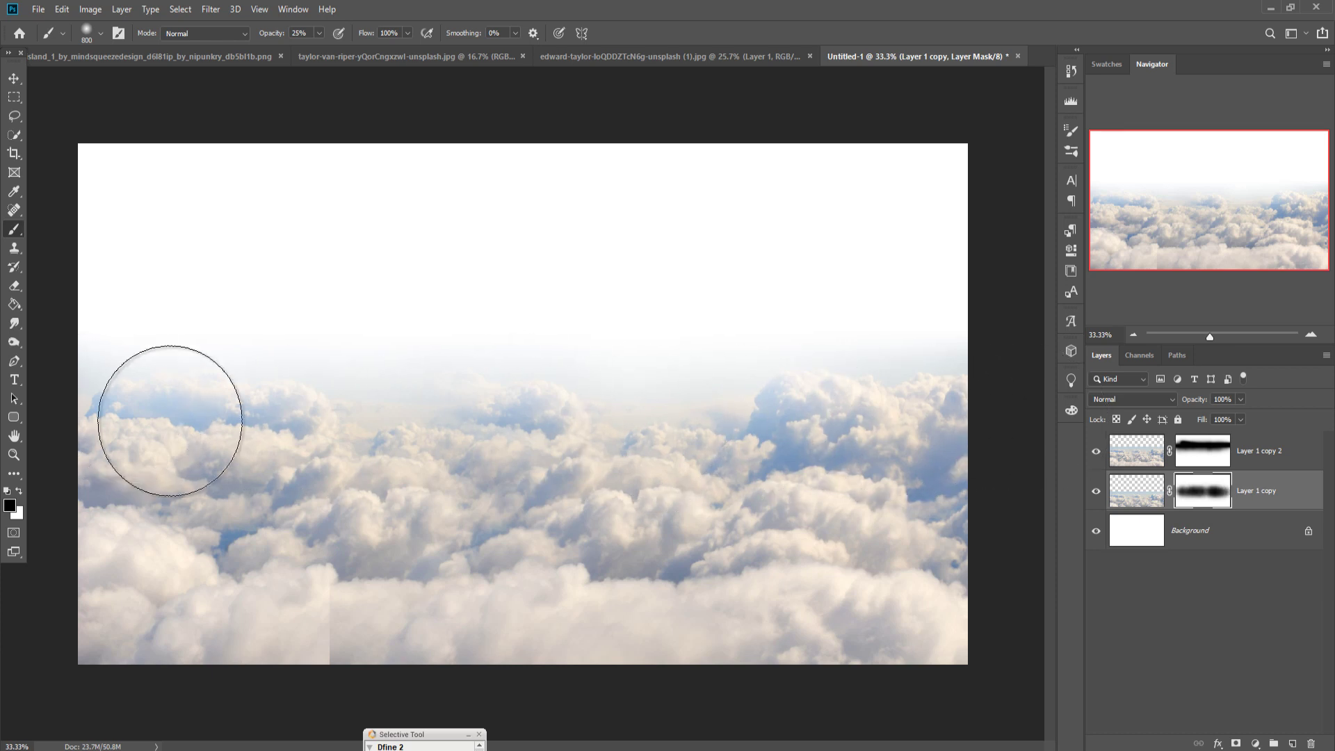
{"action": "key", "text": "v"}
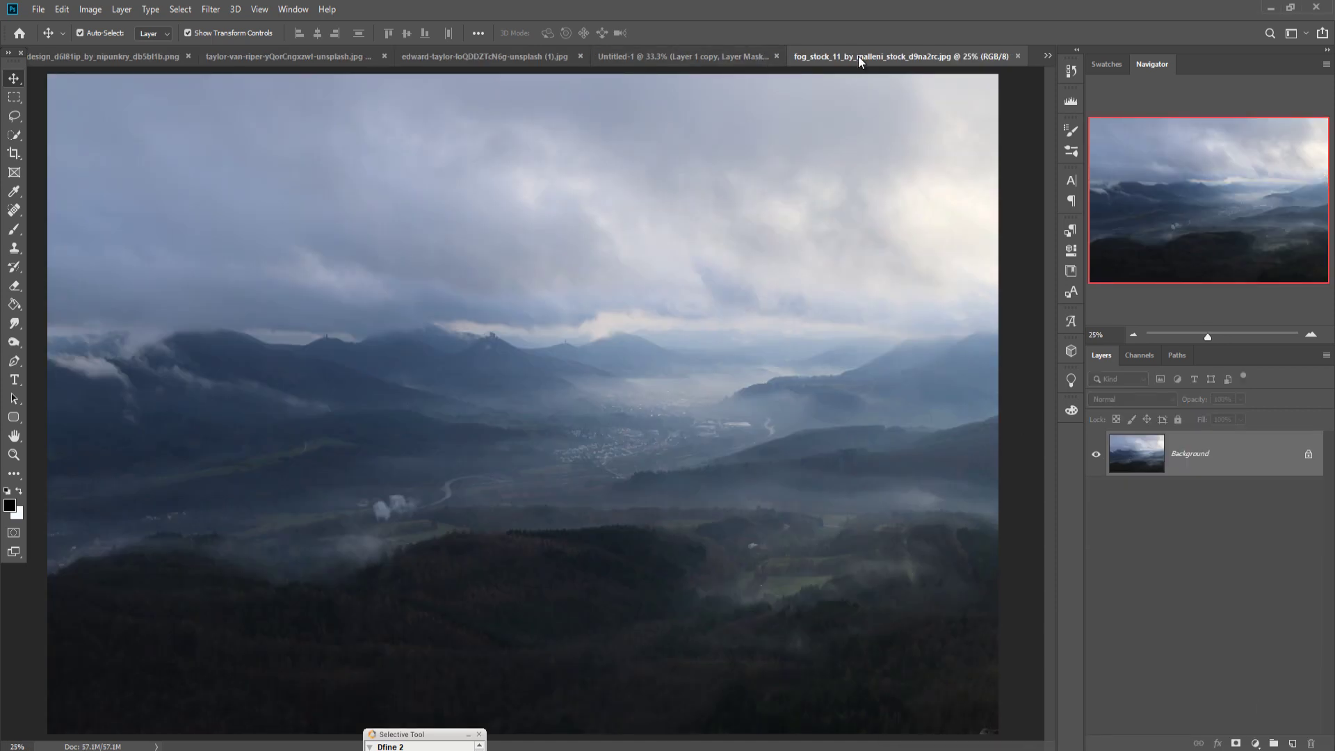
- Drag the fog_stock photo into Untitled-1 and position it so the mountains fill the canvas
{"action": "left_click_drag", "start_coordinate": [858, 55], "coordinate": [861, 99]}
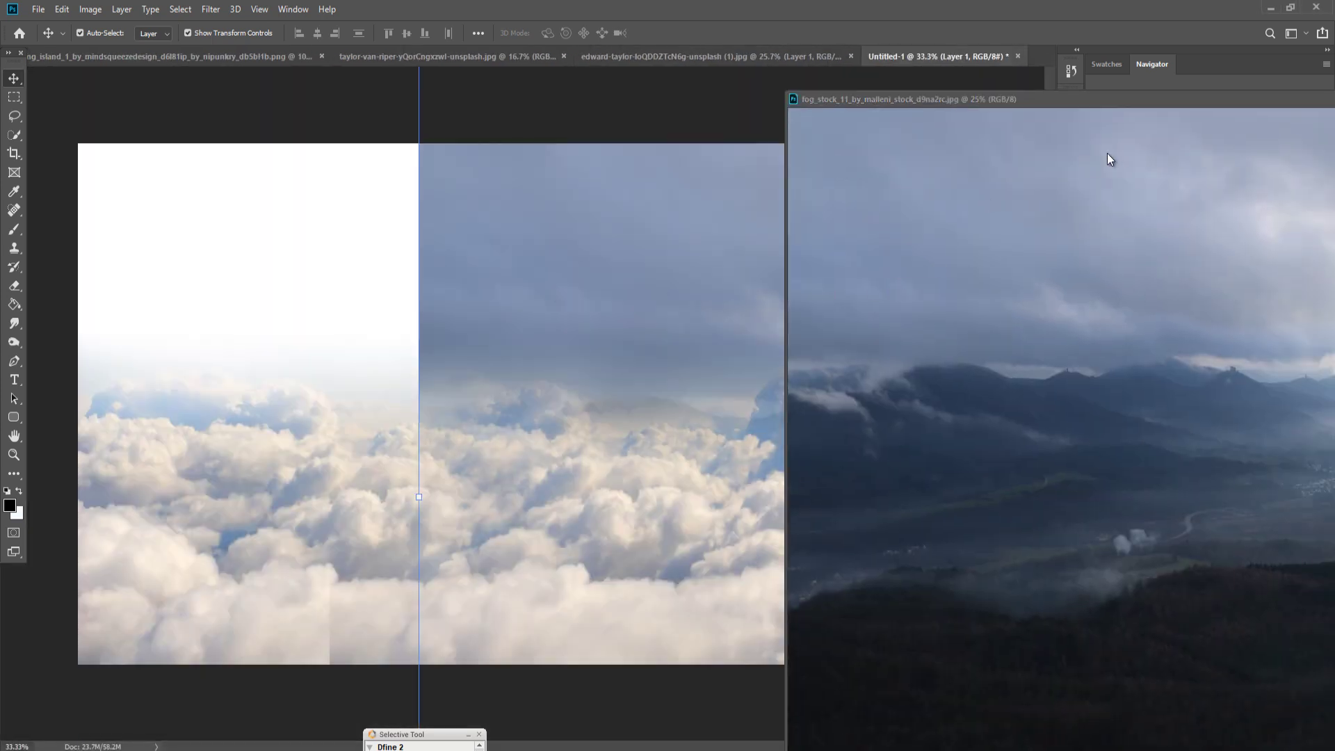
{"action": "left_click_drag", "start_coordinate": [1153, 99], "coordinate": [560, 279]}
{"action": "left_click", "coordinate": [791, 258]}
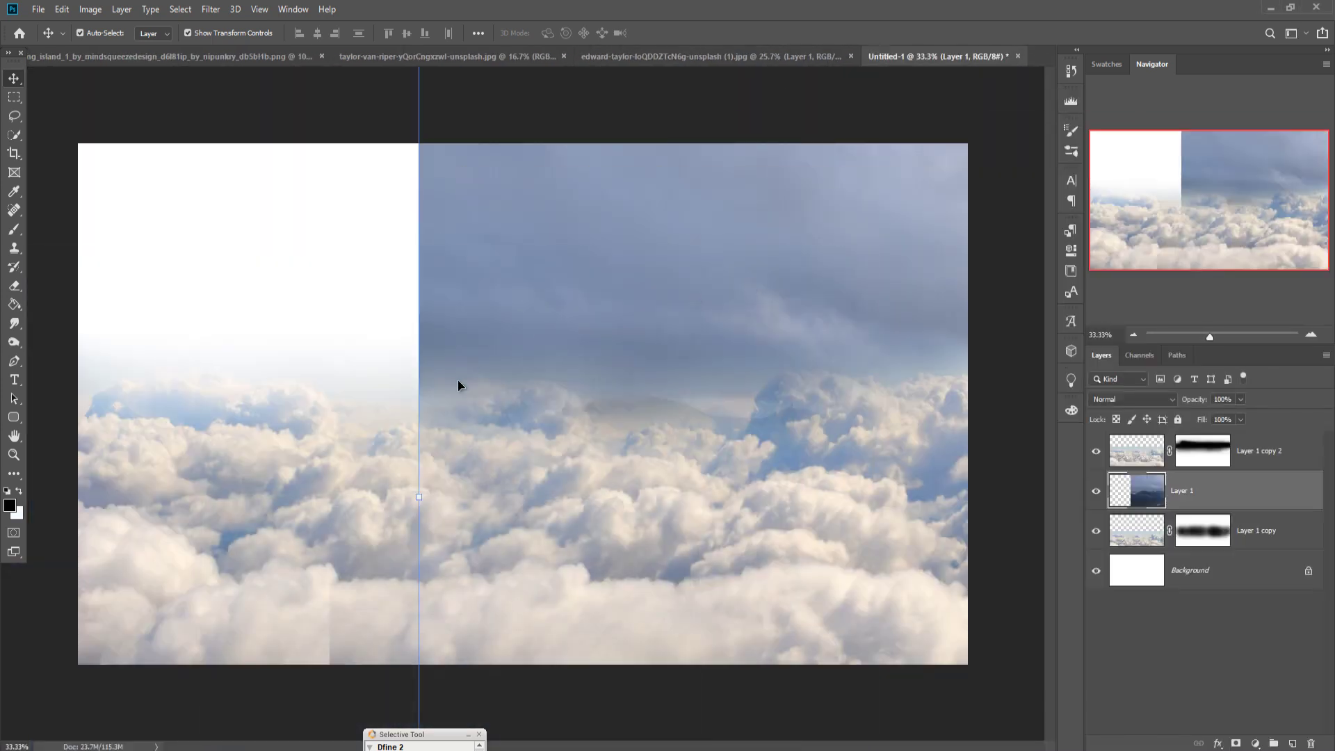
{"action": "mouse_move", "coordinate": [572, 245]}
{"action": "left_mouse_down"}
{"action": "mouse_move", "coordinate": [210, 187]}
{"action": "mouse_move", "coordinate": [565, 245]}
{"action": "mouse_move", "coordinate": [543, 215]}
{"action": "left_mouse_up"}
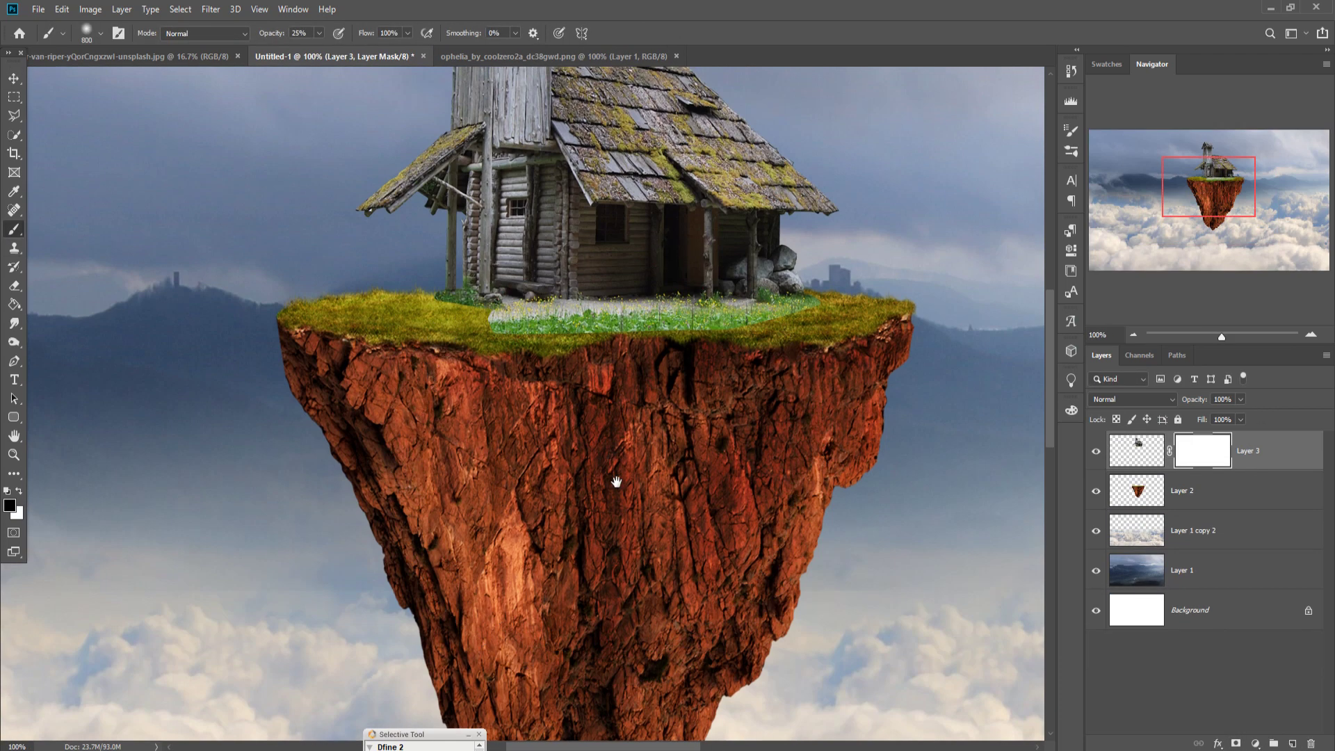
- Paint out the bright grass under the house, then select the rock layer and zoom out
{"action": "left_click_drag", "start_coordinate": [564, 337], "coordinate": [765, 329]}
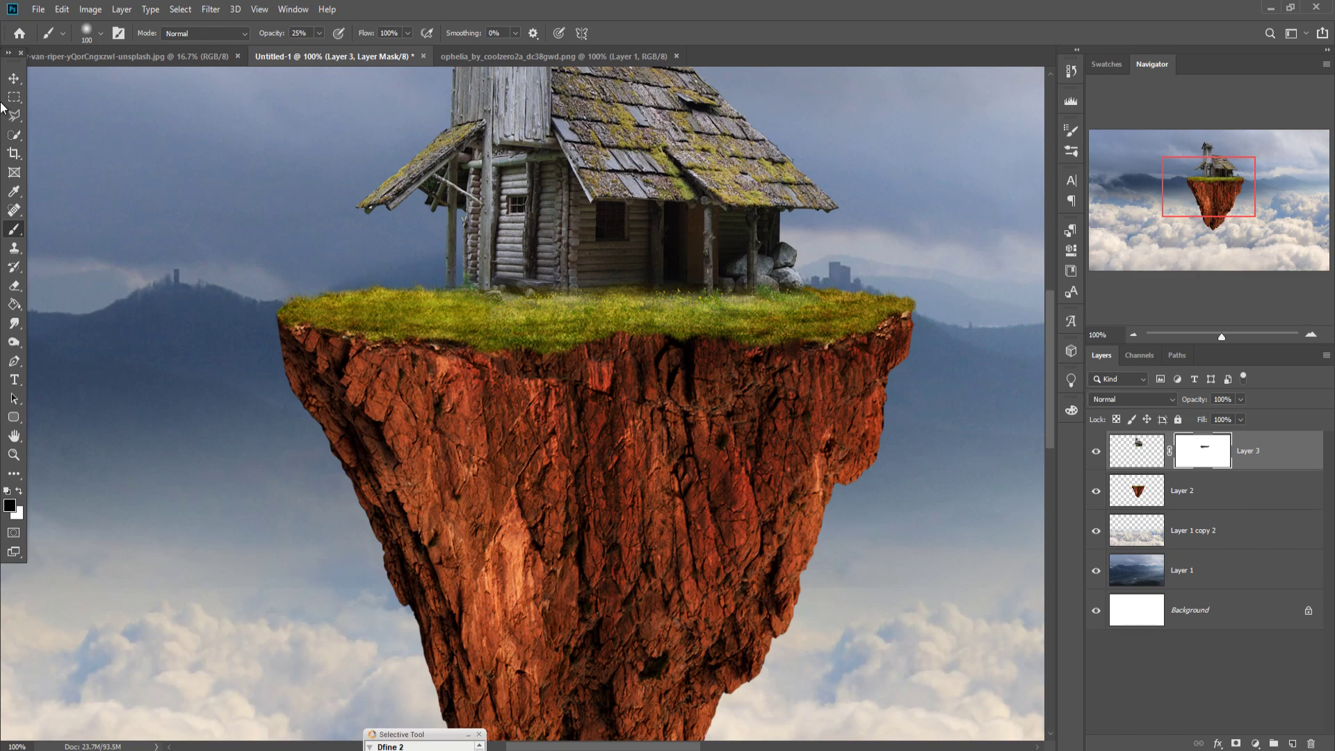
{"action": "left_click", "coordinate": [13, 80]}
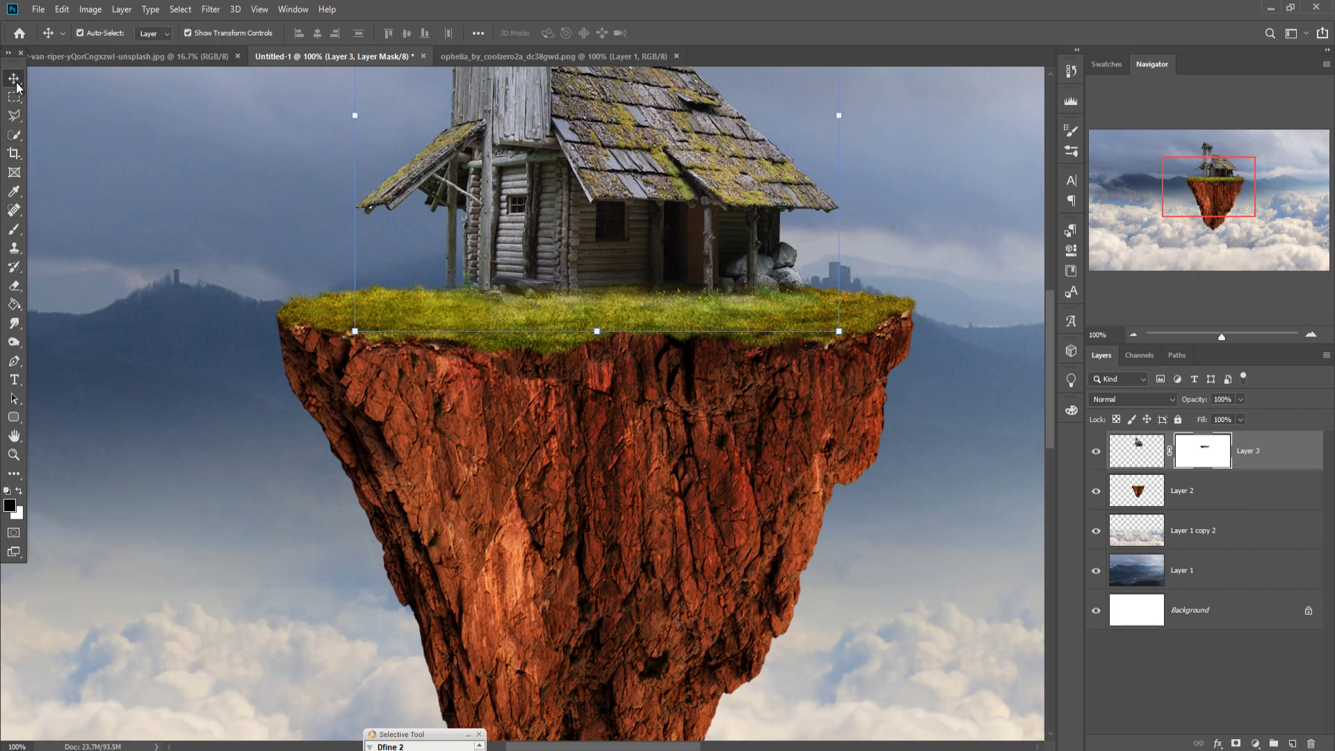
{"action": "left_click", "coordinate": [590, 444]}
{"action": "scroll", "coordinate": [590, 445], "scroll_direction": "down", "scroll_amount": 1}
{"action": "scroll", "coordinate": [588, 445], "scroll_direction": "down", "scroll_amount": 1}
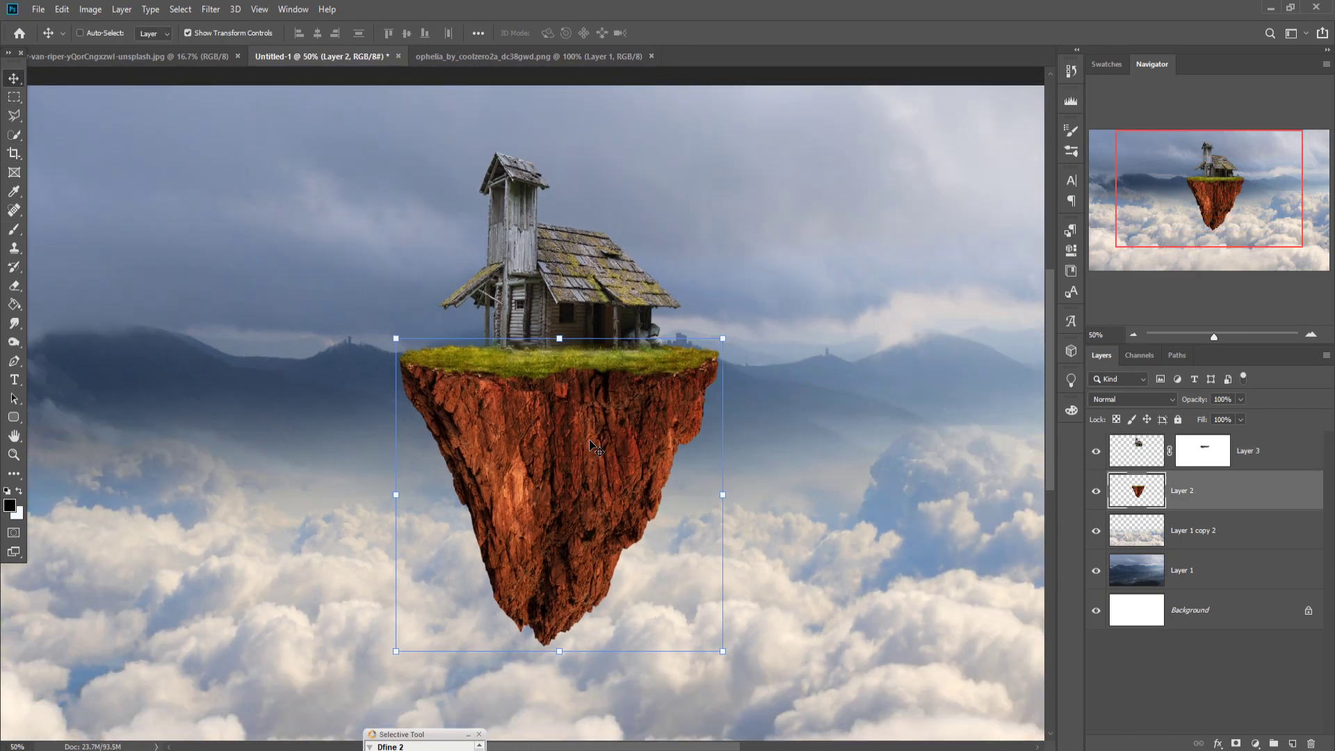
{"action": "scroll", "coordinate": [582, 445], "scroll_direction": "down", "scroll_amount": 1}
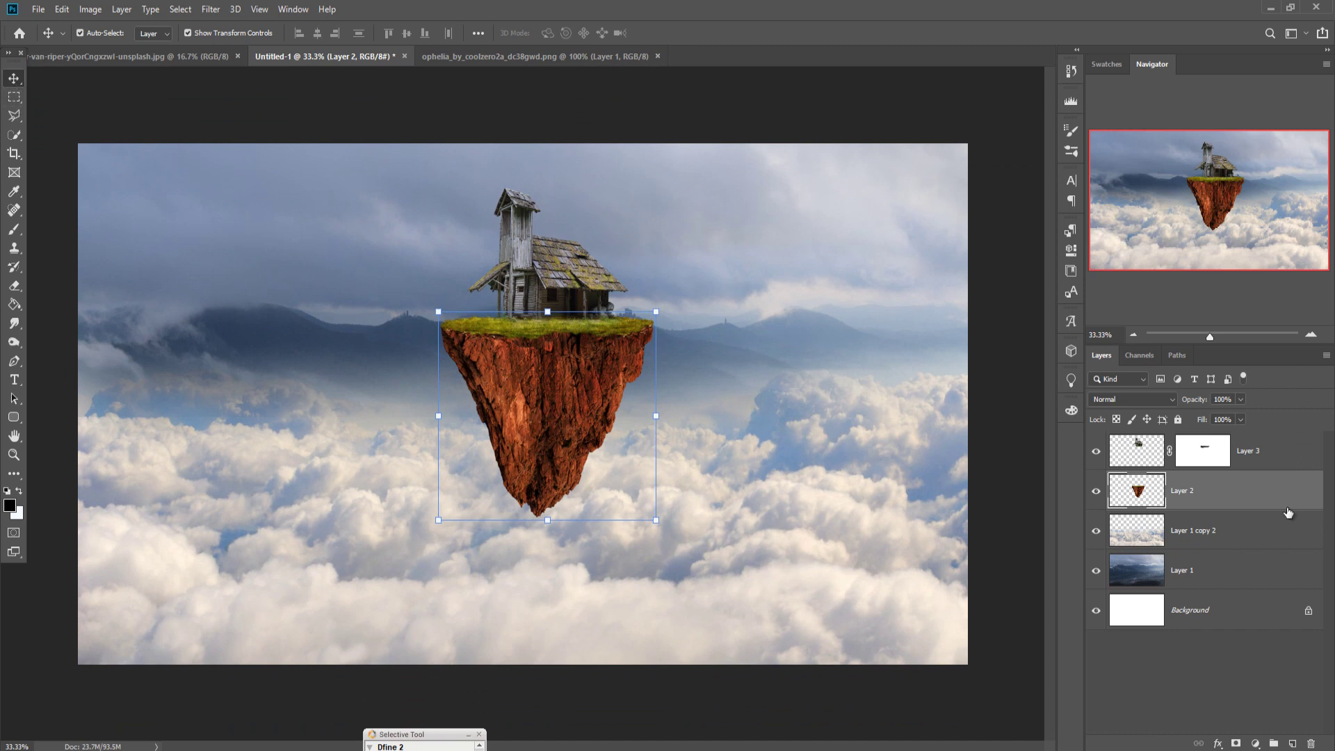
- Camera Raw the rock: lower Vibrance; saturation Reds -68, Oranges -100, Yellows -48, Greens +67, Aquas +29
{"action": "left_click", "coordinate": [211, 9]}
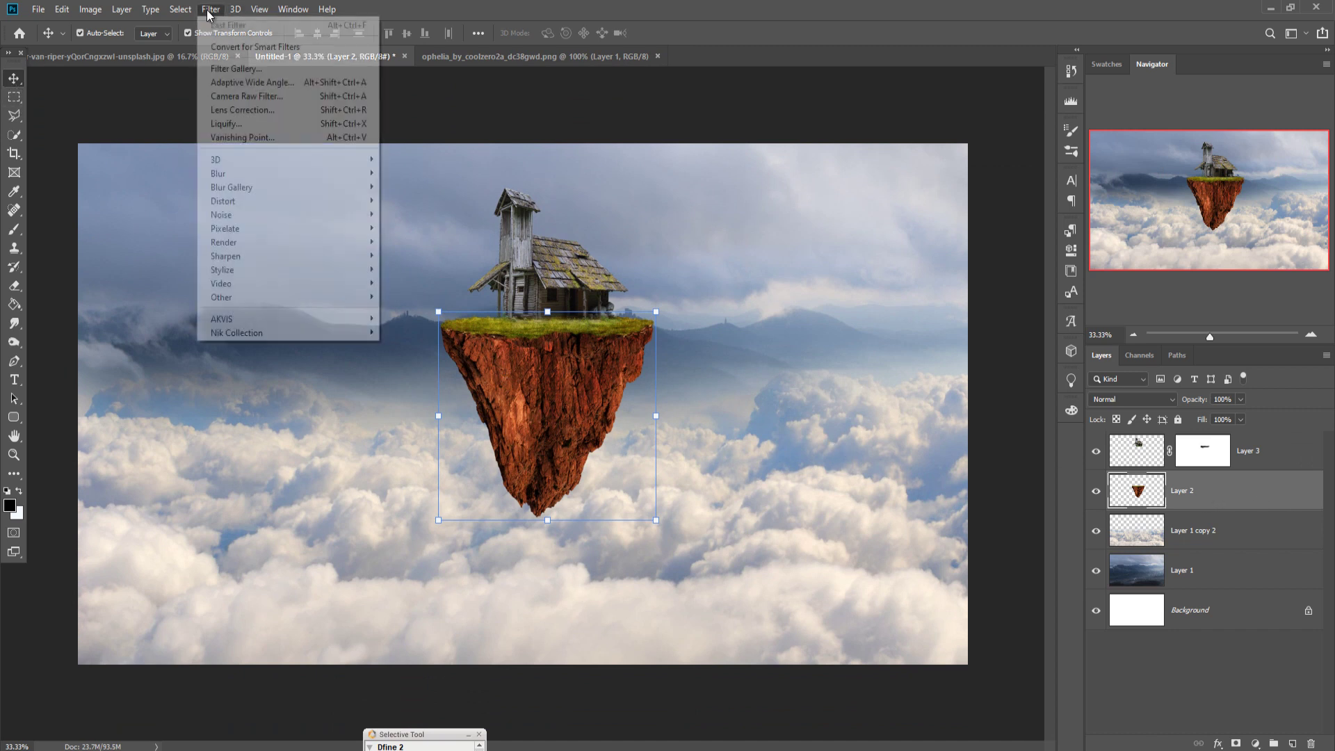
{"action": "key", "text": "Escape"}
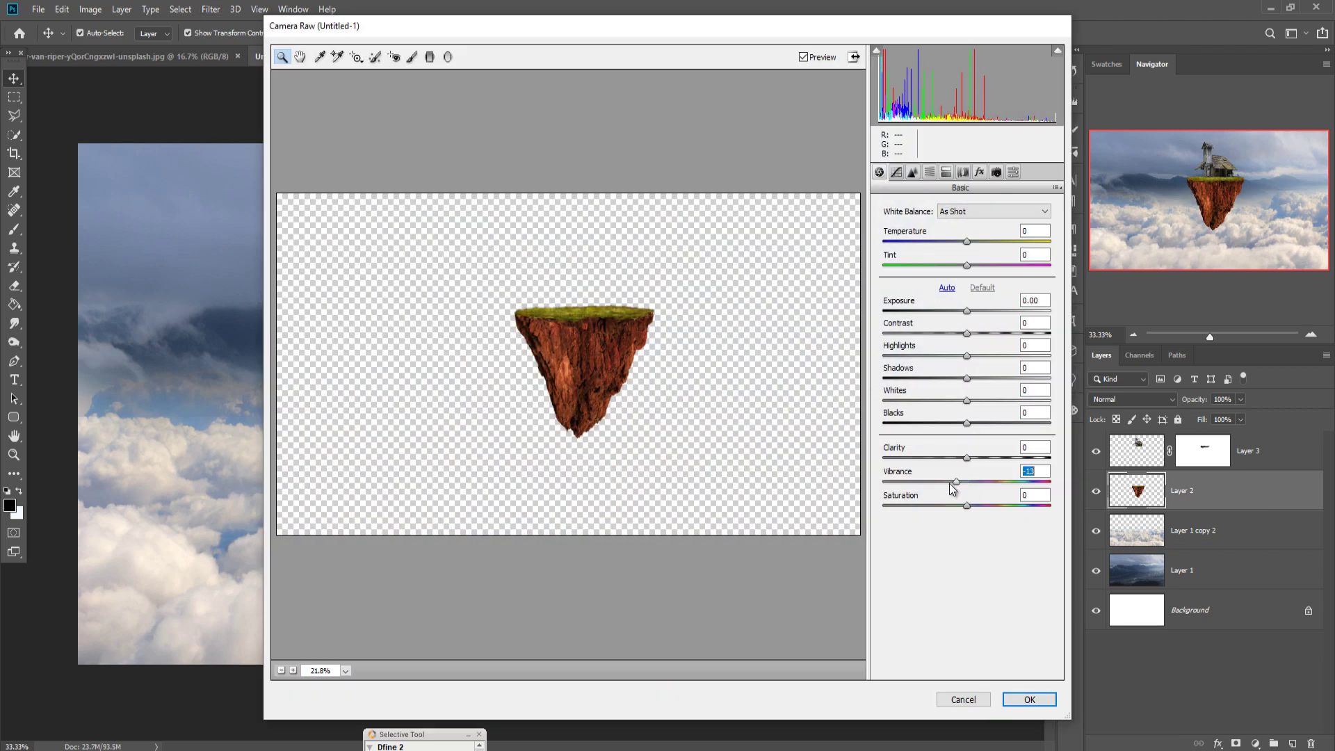
{"action": "left_click_drag", "start_coordinate": [949, 483], "coordinate": [899, 488]}
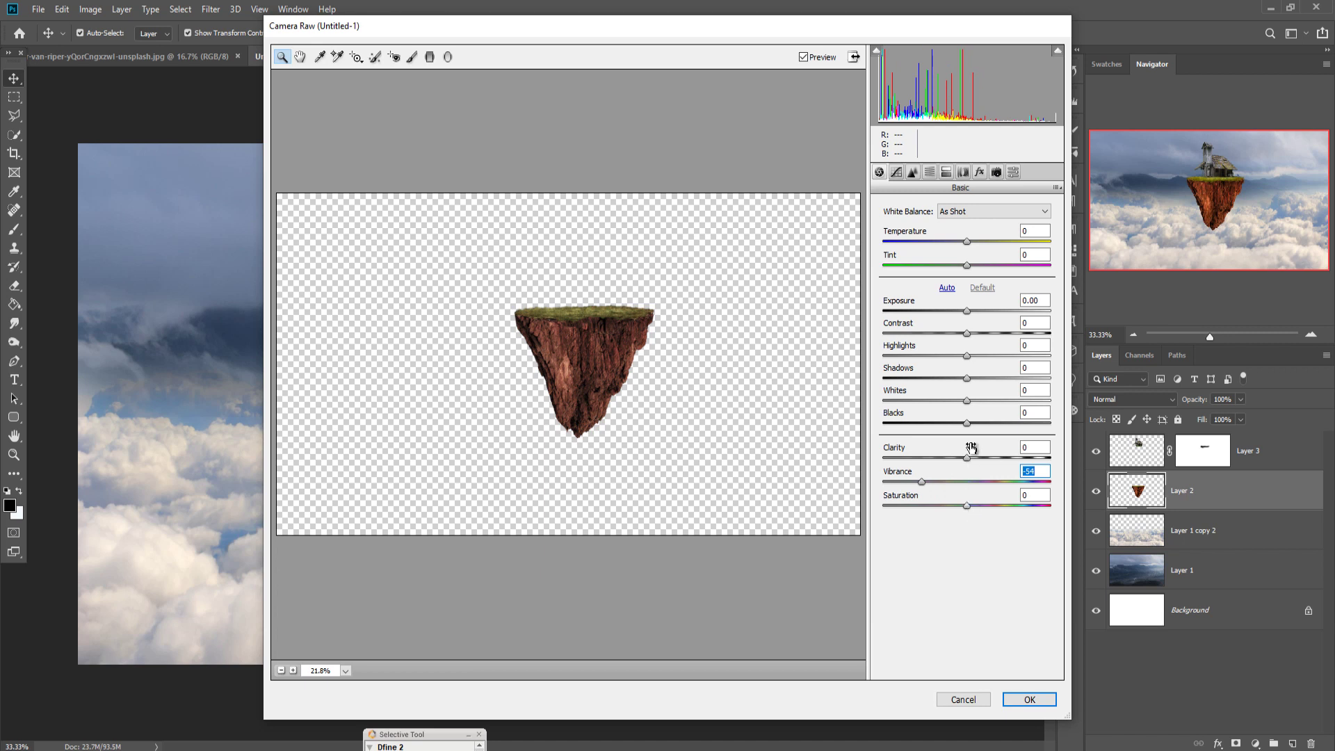
{"action": "left_click", "coordinate": [946, 172]}
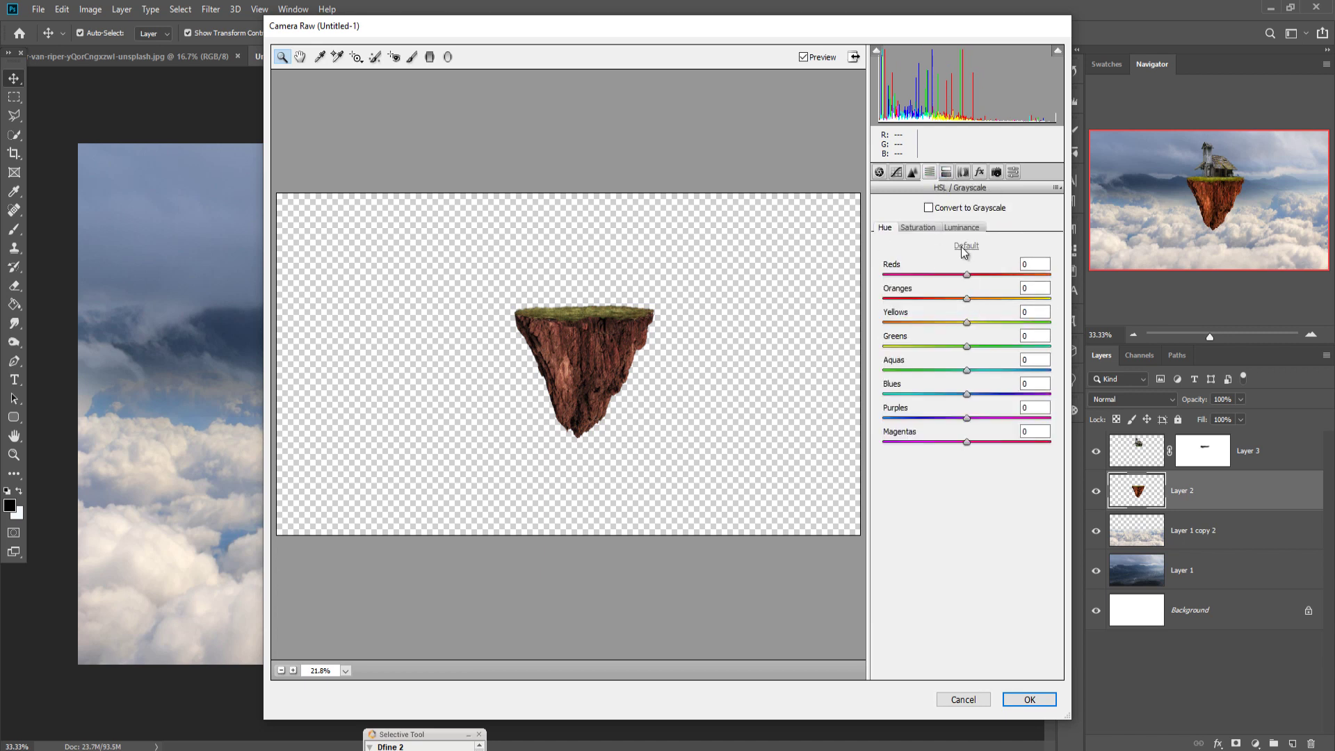
{"action": "left_click", "coordinate": [917, 228]}
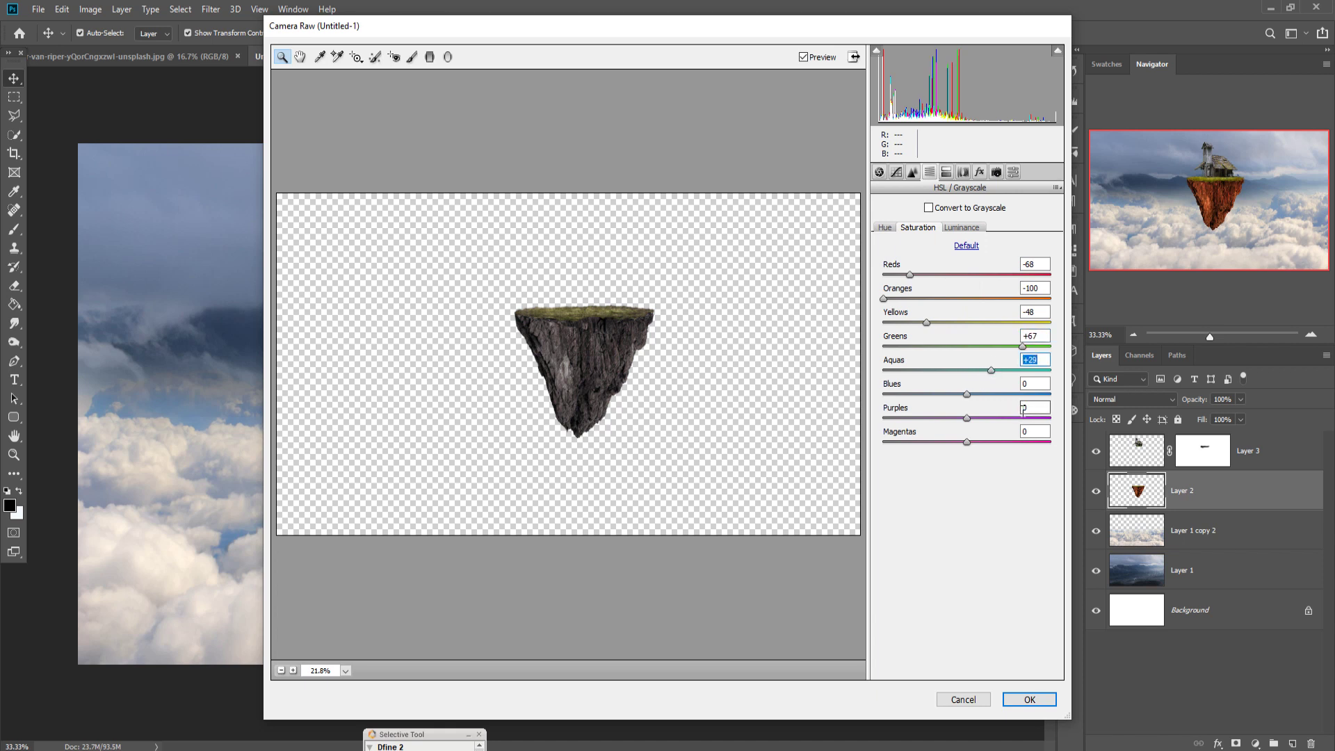
{"action": "left_click", "coordinate": [1028, 700]}
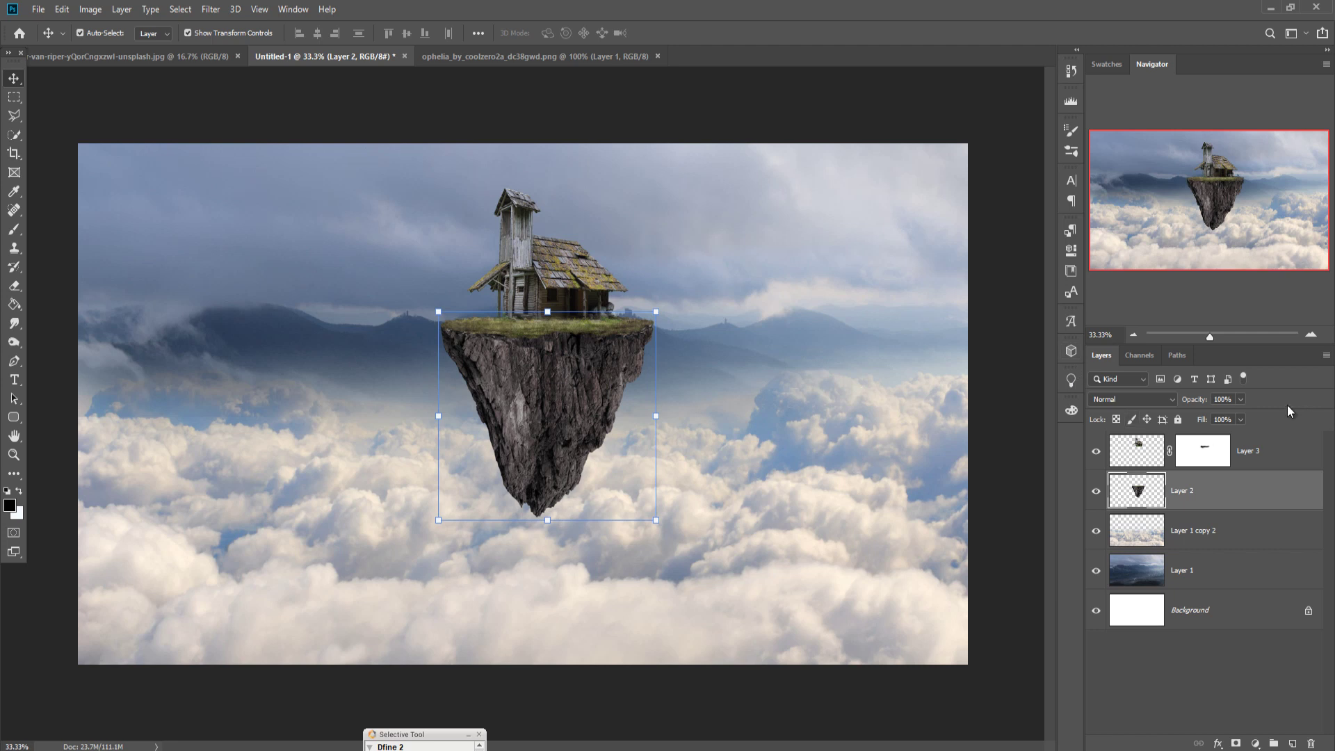
- On a new layer above Layer 1 copy 2, paint faint white haze with a 1000 px brush
{"action": "left_click", "coordinate": [1215, 543]}
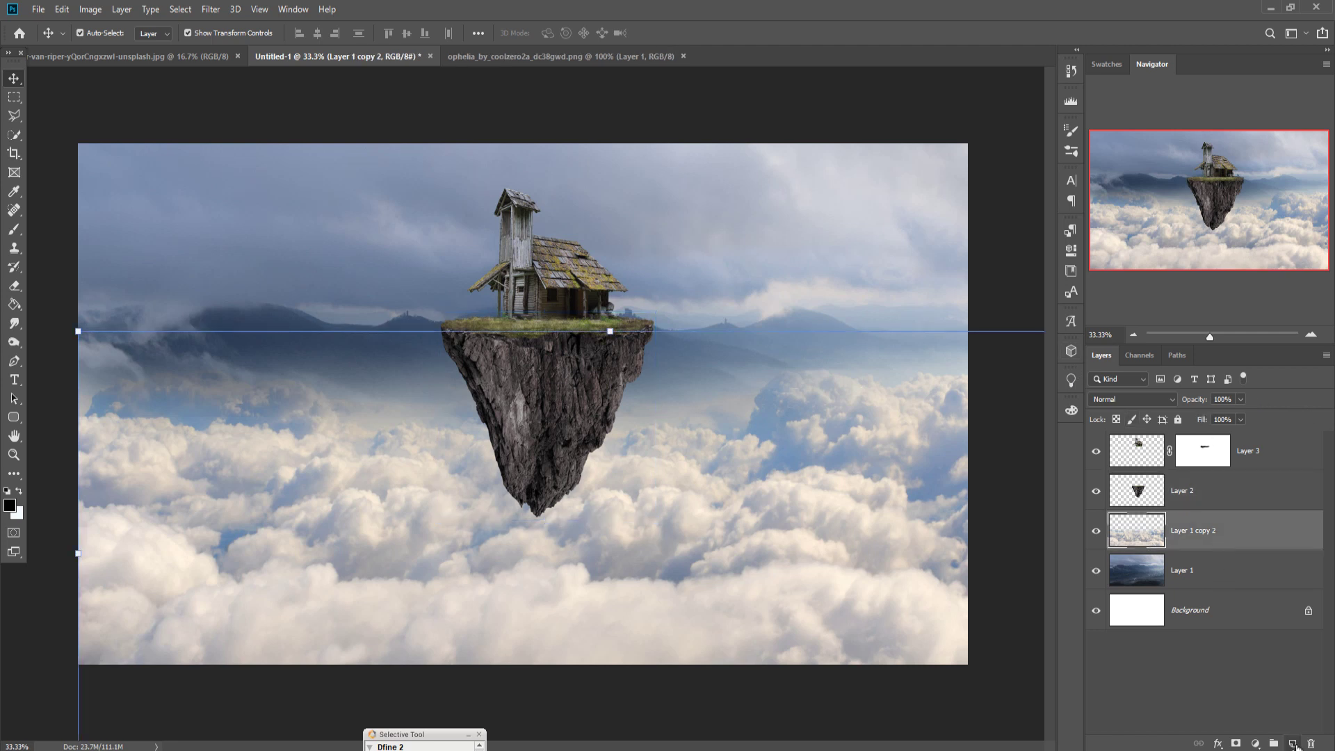
{"action": "left_click", "coordinate": [1295, 744]}
{"action": "left_click", "coordinate": [14, 229]}
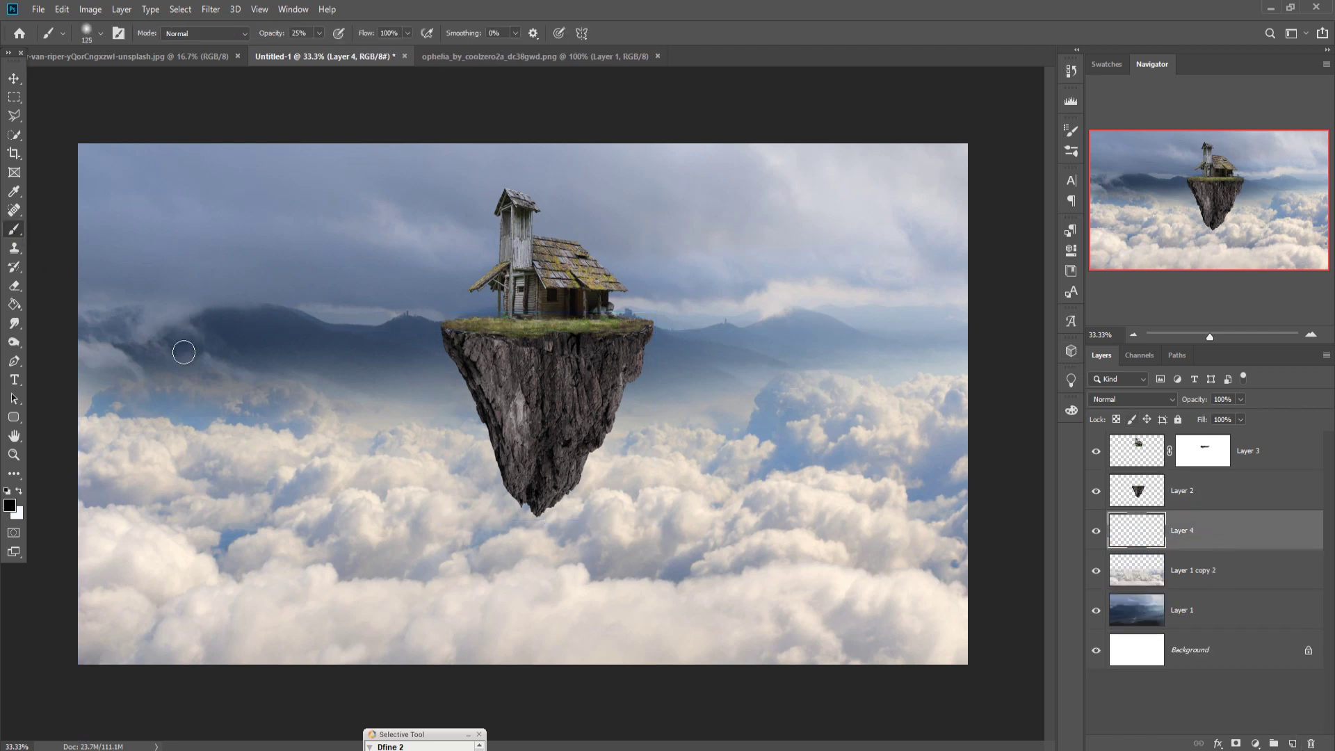
{"action": "key", "text": "bracketright"}
{"action": "key", "text": "bracketright"}
{"action": "key", "text": "bracketright"}
{"action": "mouse_move", "coordinate": [150, 358]}
{"action": "left_mouse_down"}
{"action": "mouse_move", "coordinate": [368, 322]}
{"action": "mouse_move", "coordinate": [188, 245]}
{"action": "mouse_move", "coordinate": [501, 310]}
{"action": "mouse_move", "coordinate": [316, 354]}
{"action": "mouse_move", "coordinate": [166, 348]}
{"action": "mouse_move", "coordinate": [172, 392]}
{"action": "mouse_move", "coordinate": [272, 445]}
{"action": "mouse_move", "coordinate": [262, 426]}
{"action": "mouse_move", "coordinate": [125, 417]}
{"action": "mouse_move", "coordinate": [438, 407]}
{"action": "mouse_move", "coordinate": [417, 358]}
{"action": "mouse_move", "coordinate": [686, 387]}
{"action": "mouse_move", "coordinate": [730, 283]}
{"action": "mouse_move", "coordinate": [681, 306]}
{"action": "mouse_move", "coordinate": [745, 274]}
{"action": "mouse_move", "coordinate": [834, 292]}
{"action": "mouse_move", "coordinate": [900, 351]}
{"action": "mouse_move", "coordinate": [667, 327]}
{"action": "mouse_move", "coordinate": [855, 340]}
{"action": "mouse_move", "coordinate": [894, 426]}
{"action": "mouse_move", "coordinate": [853, 498]}
{"action": "mouse_move", "coordinate": [90, 491]}
{"action": "mouse_move", "coordinate": [355, 535]}
{"action": "mouse_move", "coordinate": [897, 536]}
{"action": "mouse_move", "coordinate": [929, 478]}
{"action": "mouse_move", "coordinate": [490, 566]}
{"action": "mouse_move", "coordinate": [104, 580]}
{"action": "mouse_move", "coordinate": [879, 626]}
{"action": "mouse_move", "coordinate": [902, 580]}
{"action": "left_mouse_up"}
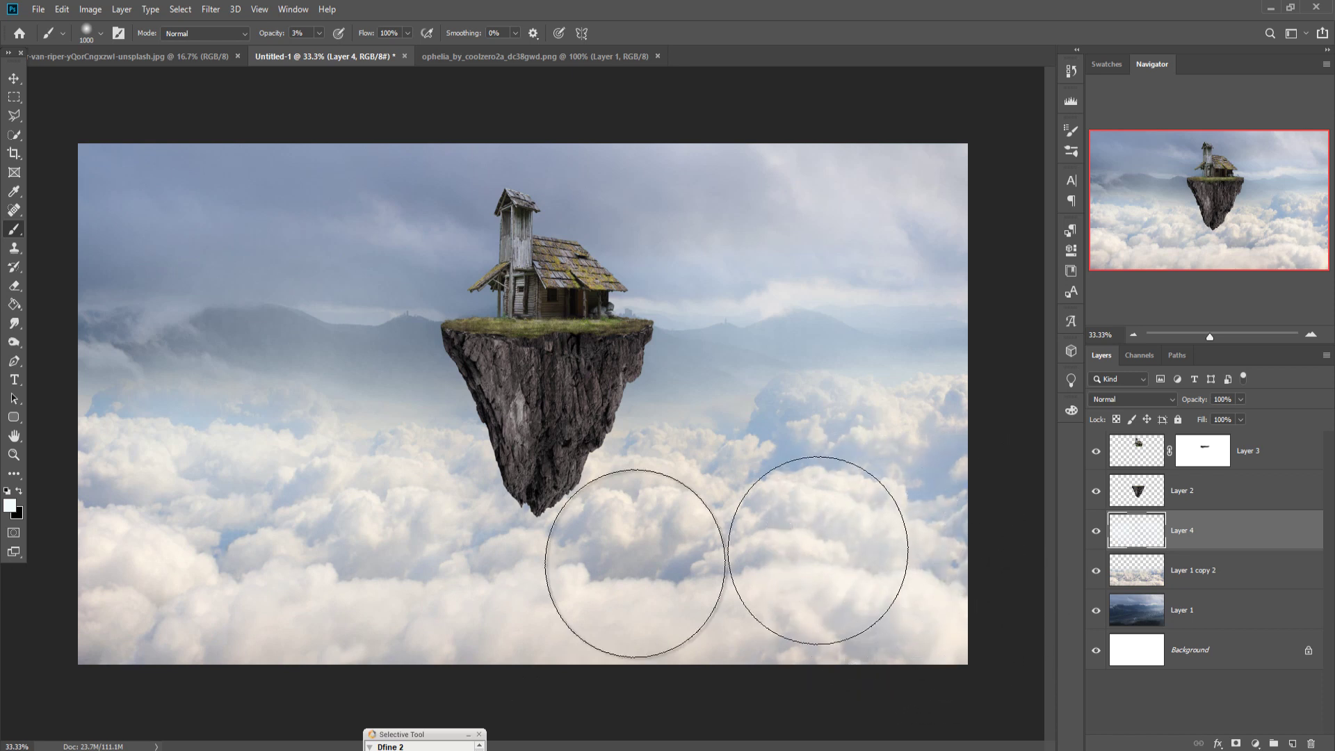
{"action": "left_click", "coordinate": [13, 79]}
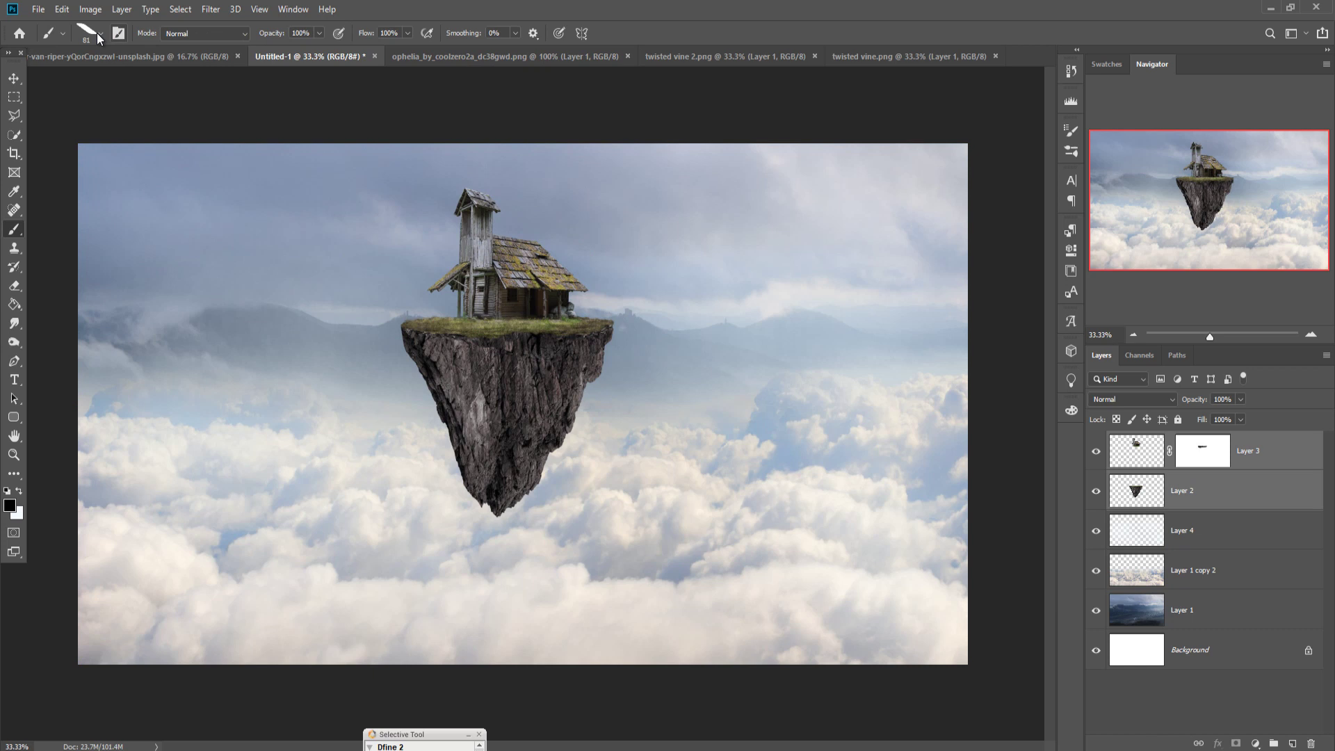
- Pick the Chain brush and add Layer 5 below Layer 2, above Layer 4
{"action": "left_click", "coordinate": [98, 33]}
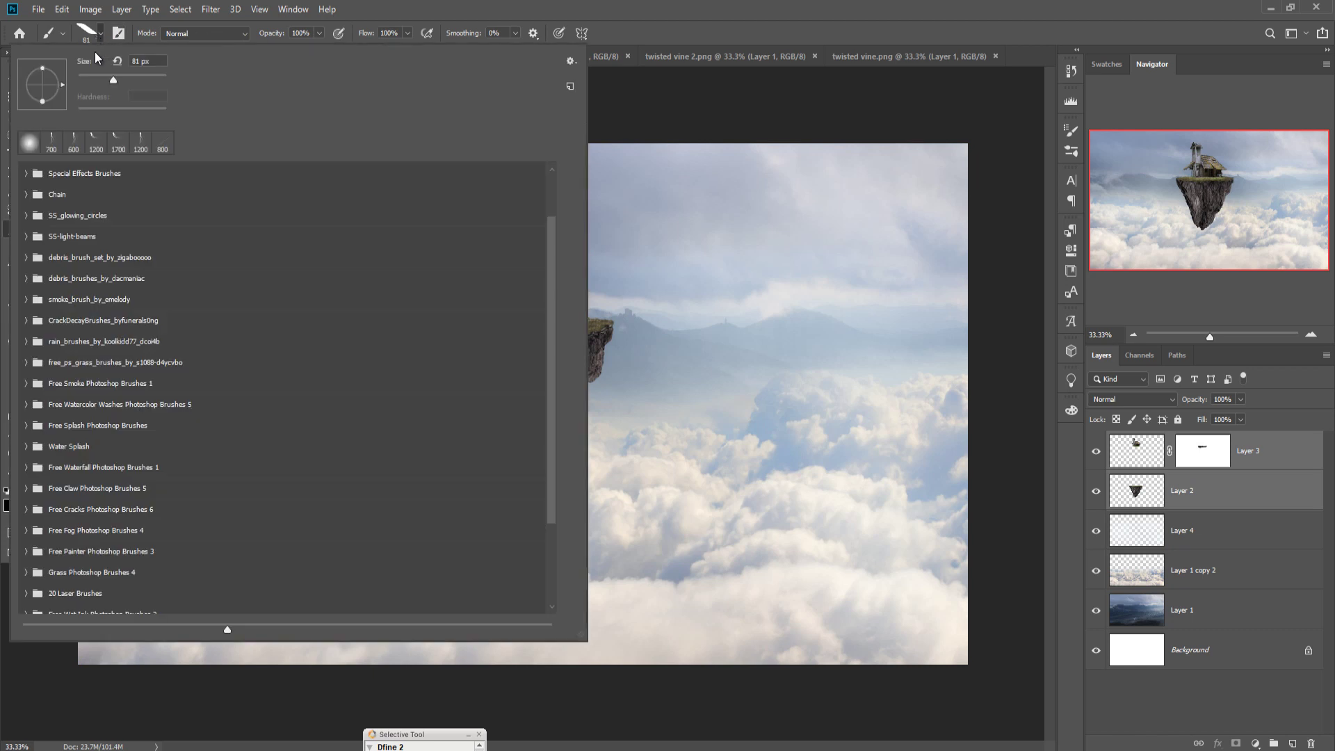
{"action": "left_click", "coordinate": [26, 195]}
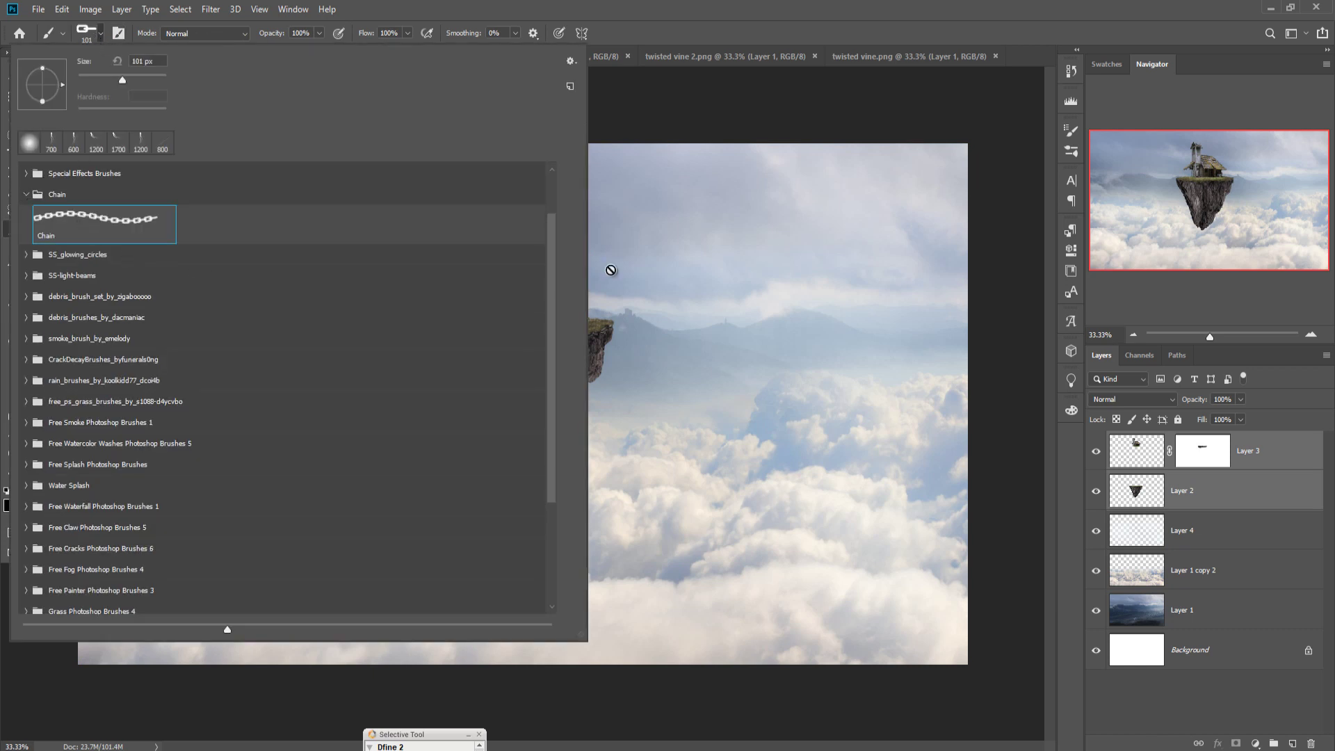
{"action": "left_click", "coordinate": [1260, 460]}
{"action": "left_click", "coordinate": [1292, 744]}
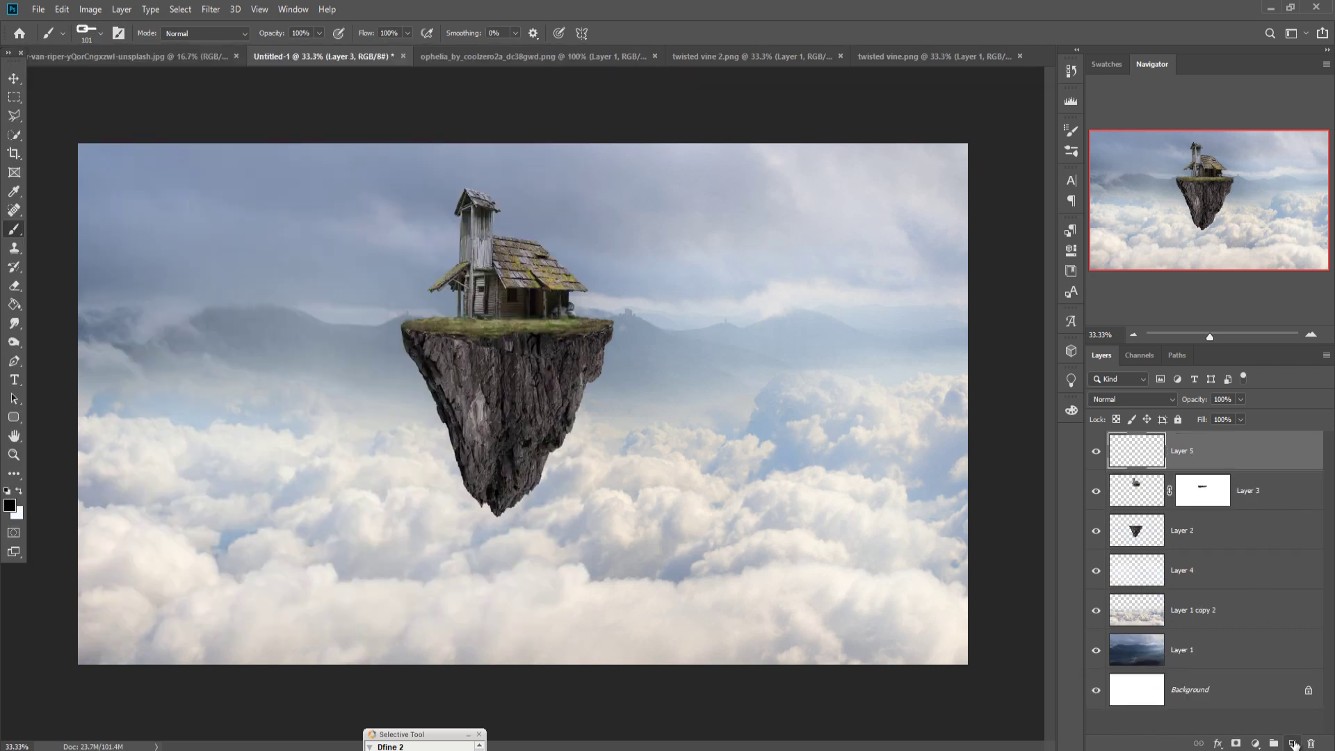
{"action": "right_click", "coordinate": [647, 355]}
{"action": "left_click_drag", "start_coordinate": [1197, 459], "coordinate": [1193, 549]}
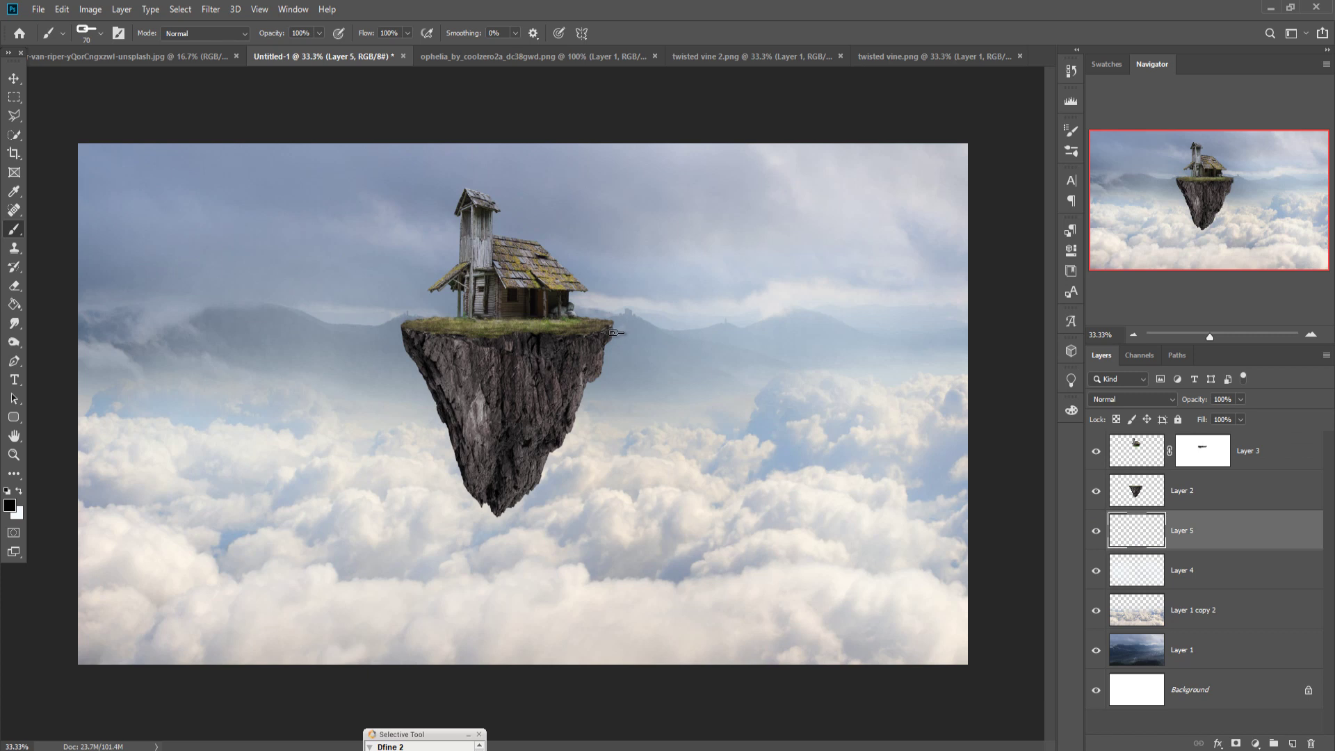
- Rotate the chain brush tip slightly and frame the sky right of the island
{"action": "right_click", "coordinate": [645, 338]}
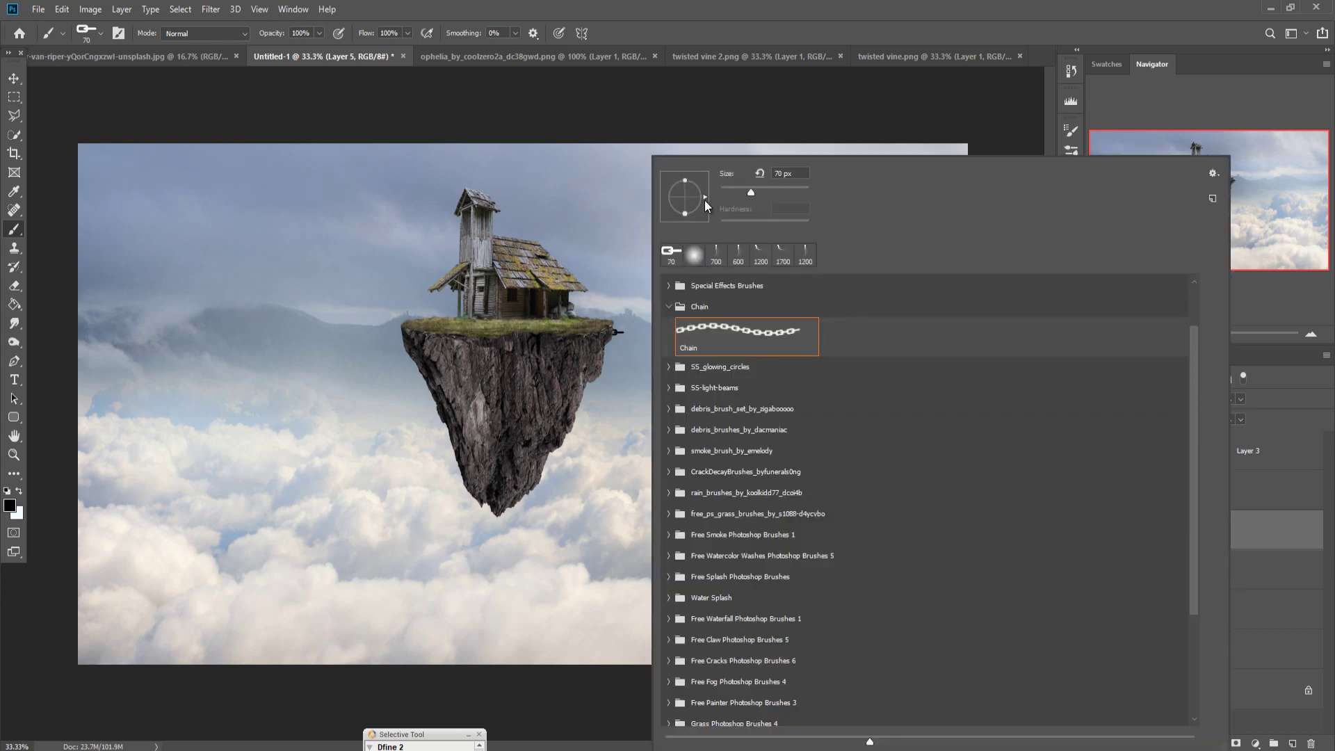
{"action": "left_click_drag", "start_coordinate": [706, 201], "coordinate": [706, 205]}
{"action": "left_click", "coordinate": [756, 97]}
{"action": "scroll", "coordinate": [734, 299], "scroll_direction": "up", "scroll_amount": 2}
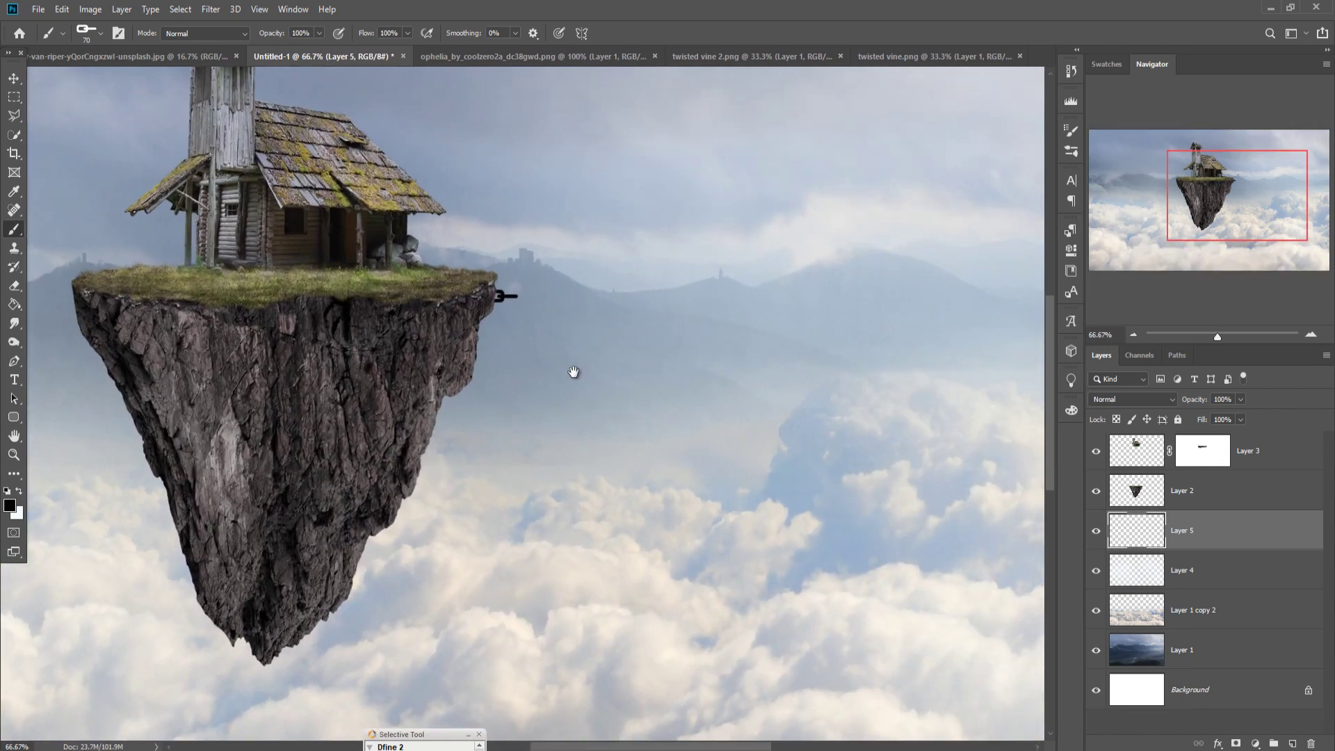
{"action": "left_click_drag", "start_coordinate": [573, 372], "coordinate": [474, 351]}
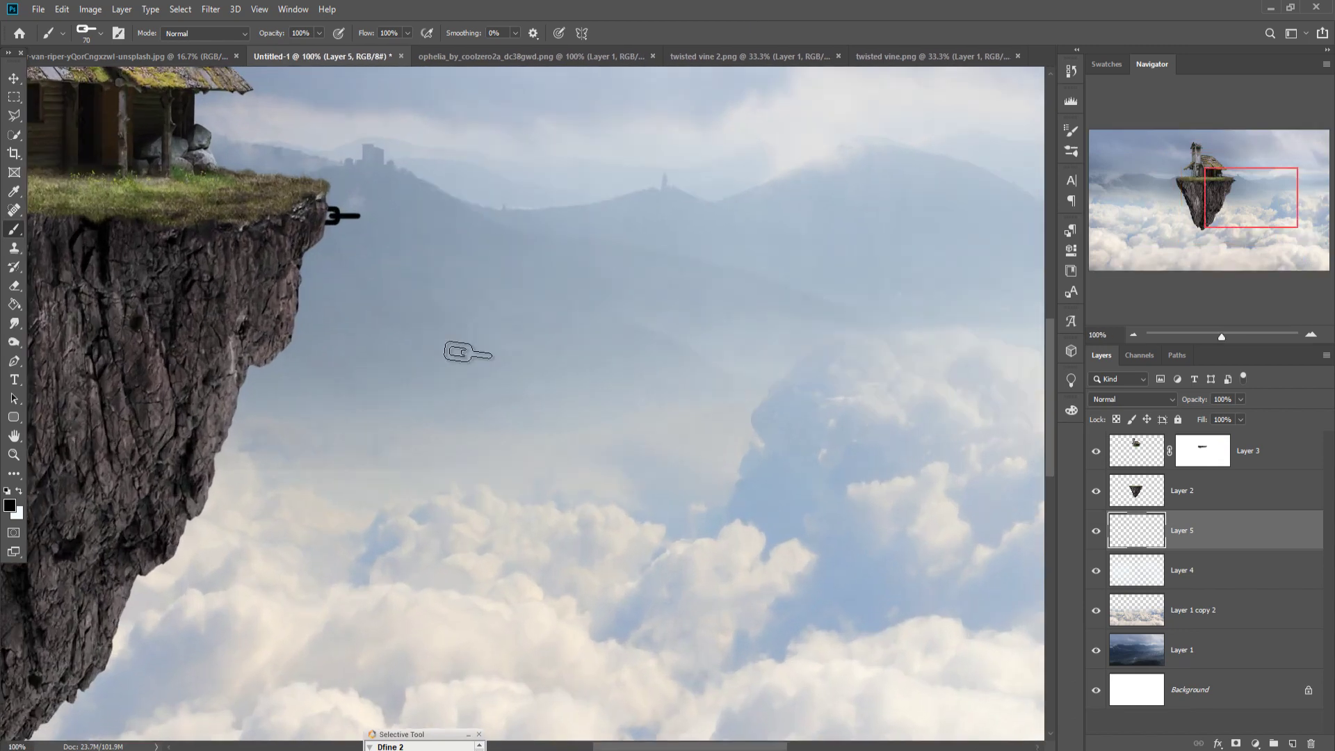
{"action": "key", "text": "ctrl+minus"}
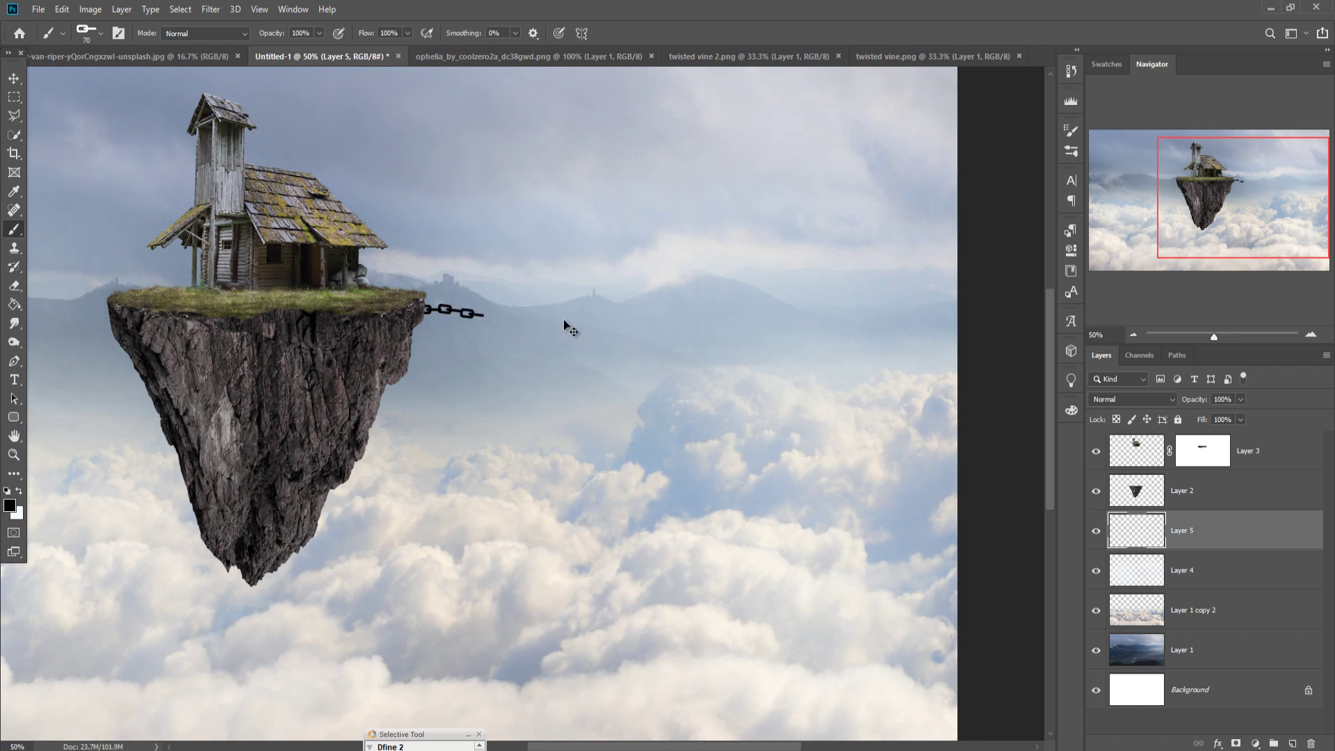
- Paint the chain link by link from the island's right edge across the sky
{"action": "key", "text": "ctrl+z"}
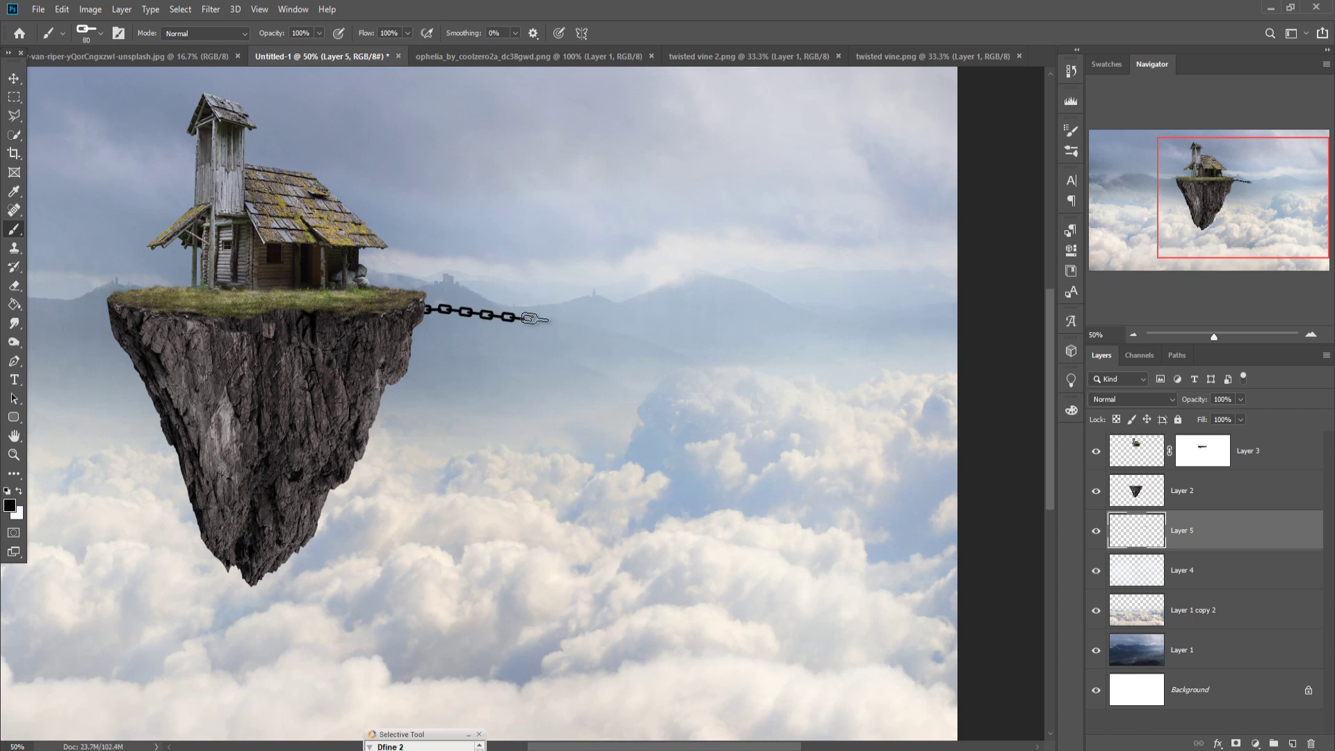
{"action": "mouse_move", "coordinate": [537, 321]}
{"action": "left_mouse_down"}
{"action": "mouse_move", "coordinate": [649, 340]}
{"action": "mouse_move", "coordinate": [634, 333]}
{"action": "left_mouse_up"}
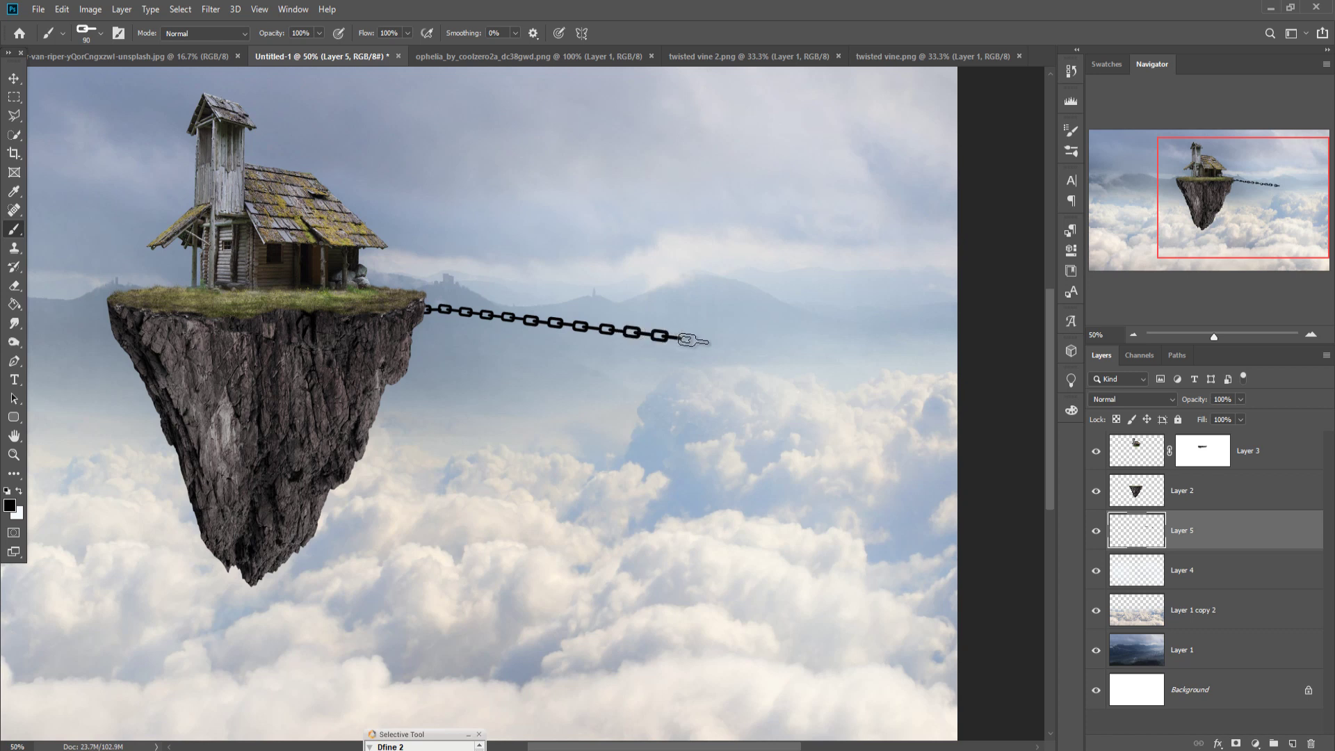
{"action": "left_click_drag", "start_coordinate": [687, 339], "coordinate": [946, 367]}
{"action": "key", "text": "bracketright"}
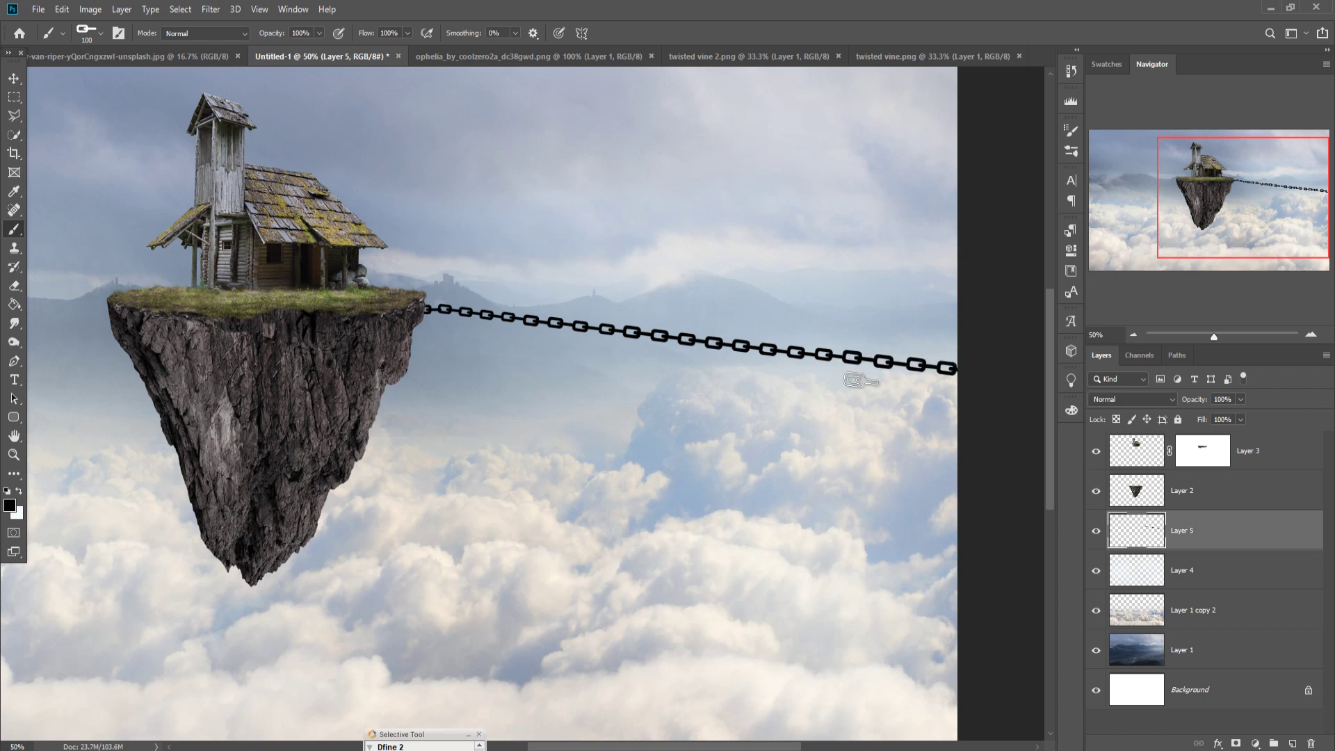
{"action": "key", "text": "ctrl+minus"}
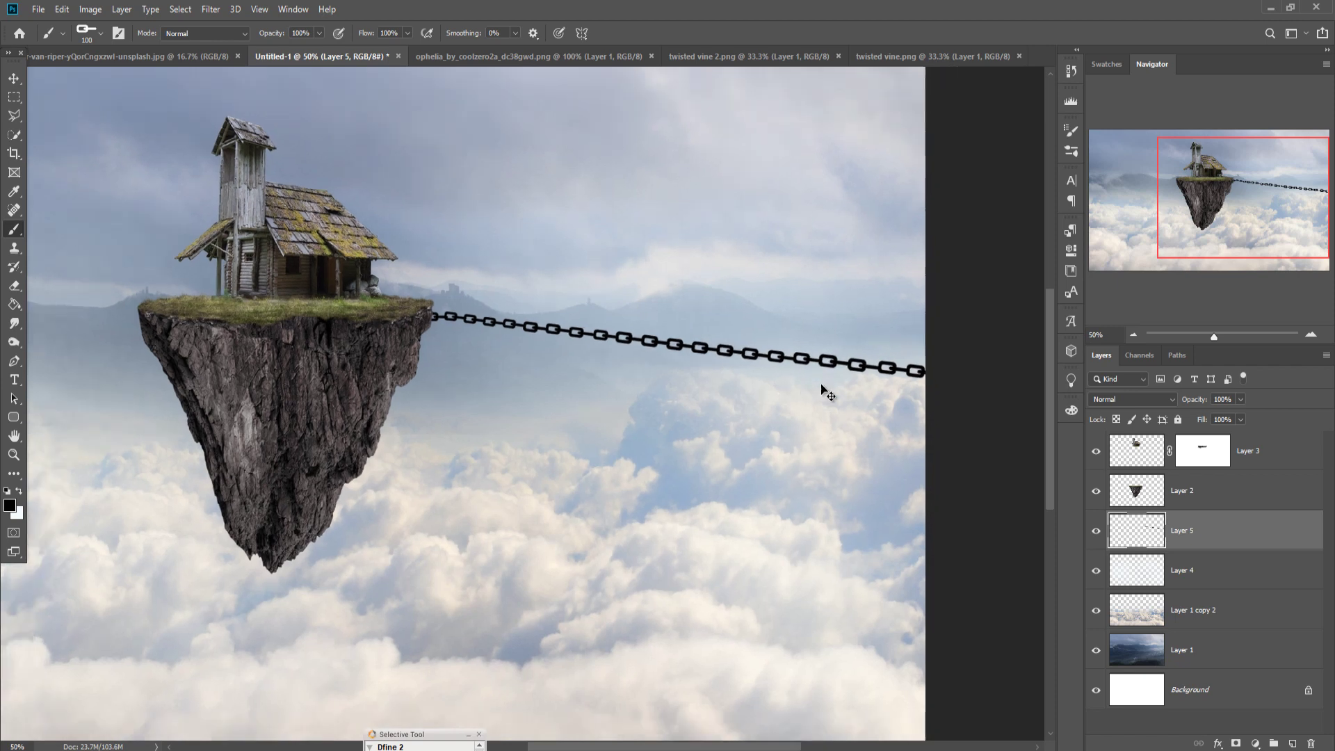
{"action": "key", "text": "ctrl+minus"}
- Duplicate the chain layer as Layer 5 copy
{"action": "right_click", "coordinate": [1244, 533]}
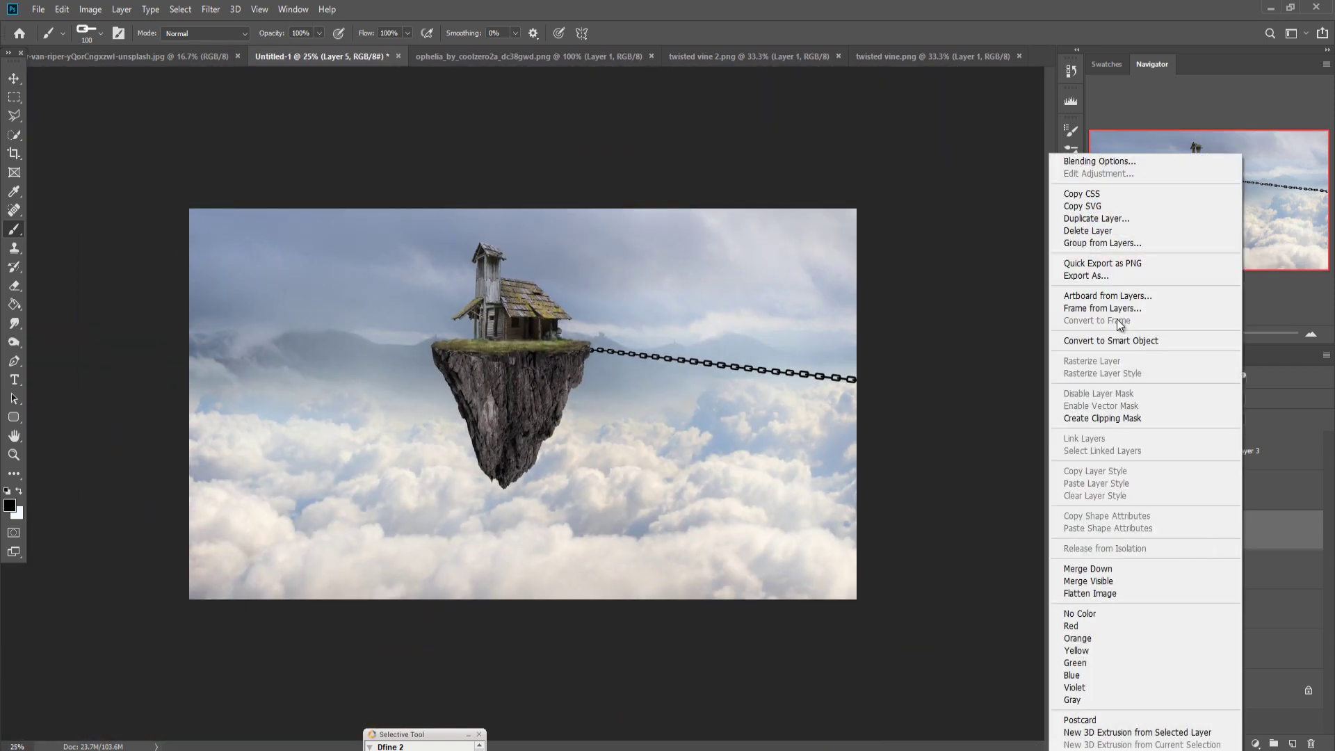
{"action": "left_click", "coordinate": [1120, 215]}
{"action": "left_click", "coordinate": [782, 215]}
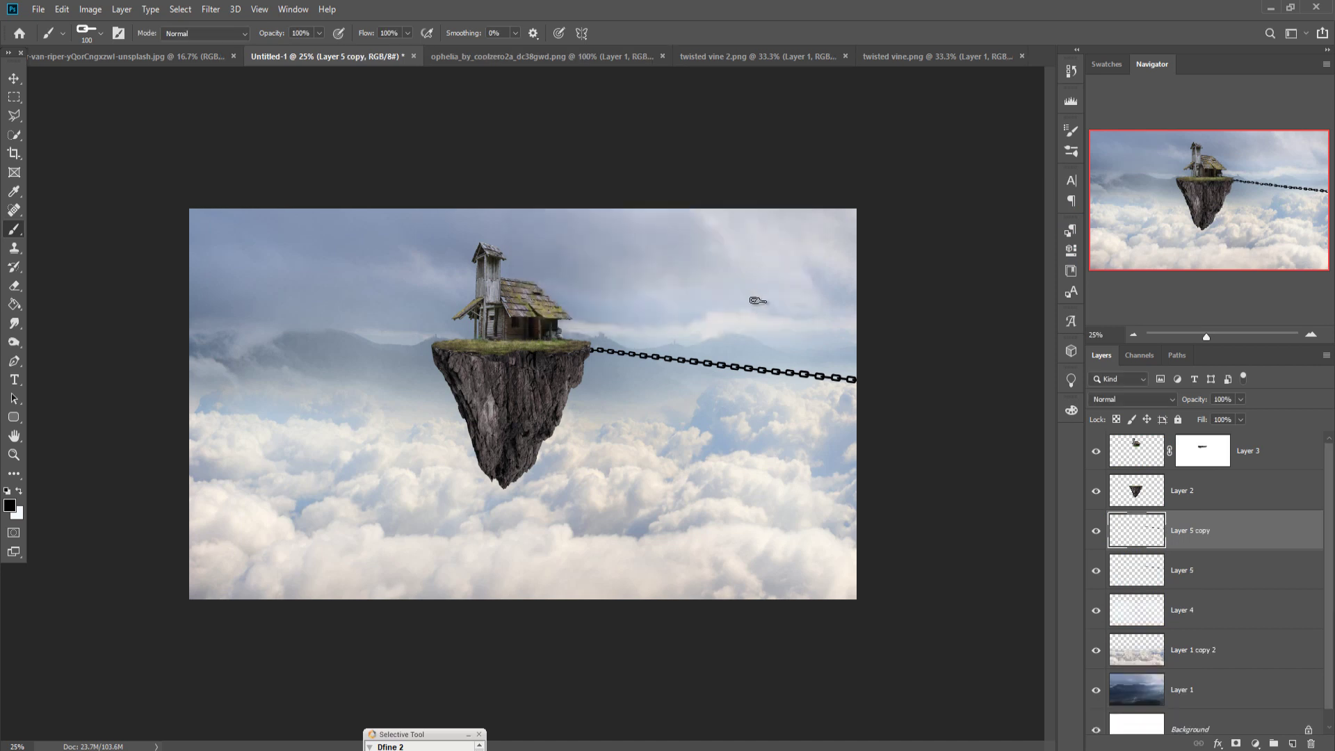
- Flip the chain copy horizontally and move it to the island's left side
{"action": "key", "text": "v"}
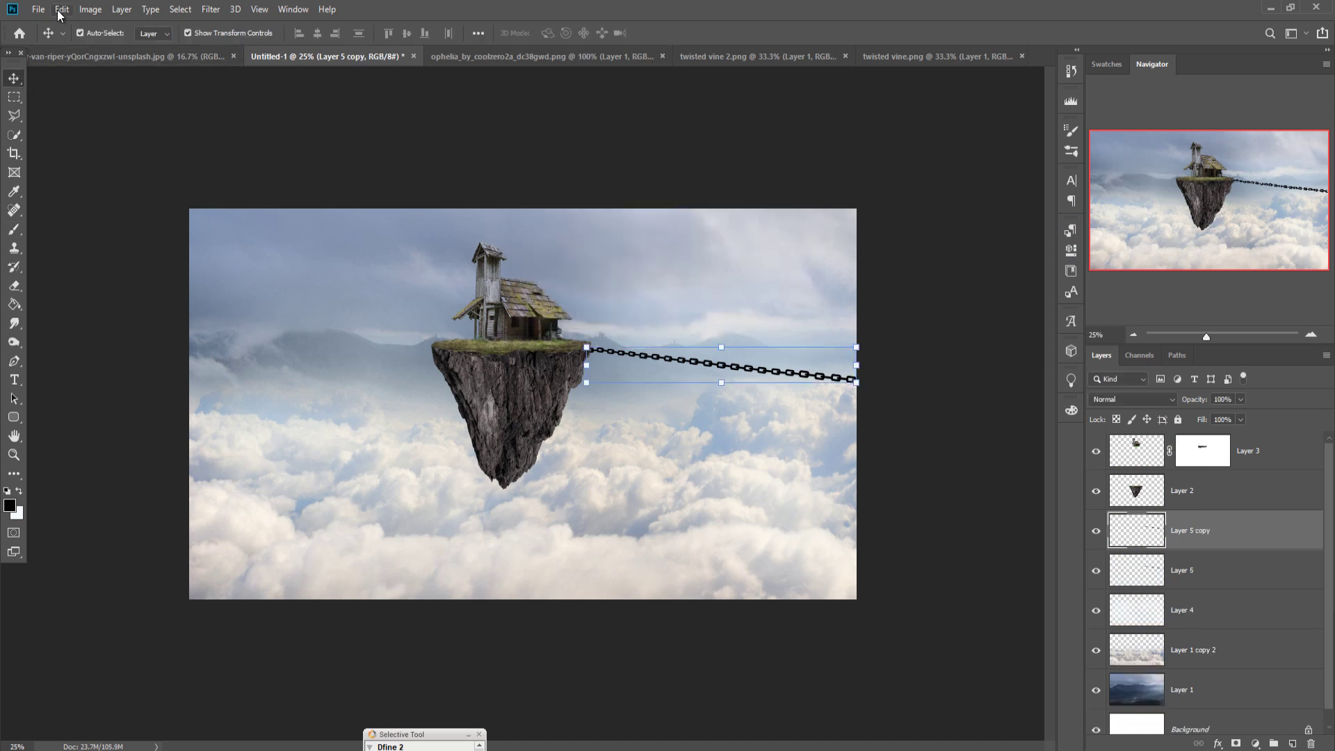
{"action": "left_click", "coordinate": [61, 10]}
{"action": "mouse_move", "coordinate": [83, 340]}
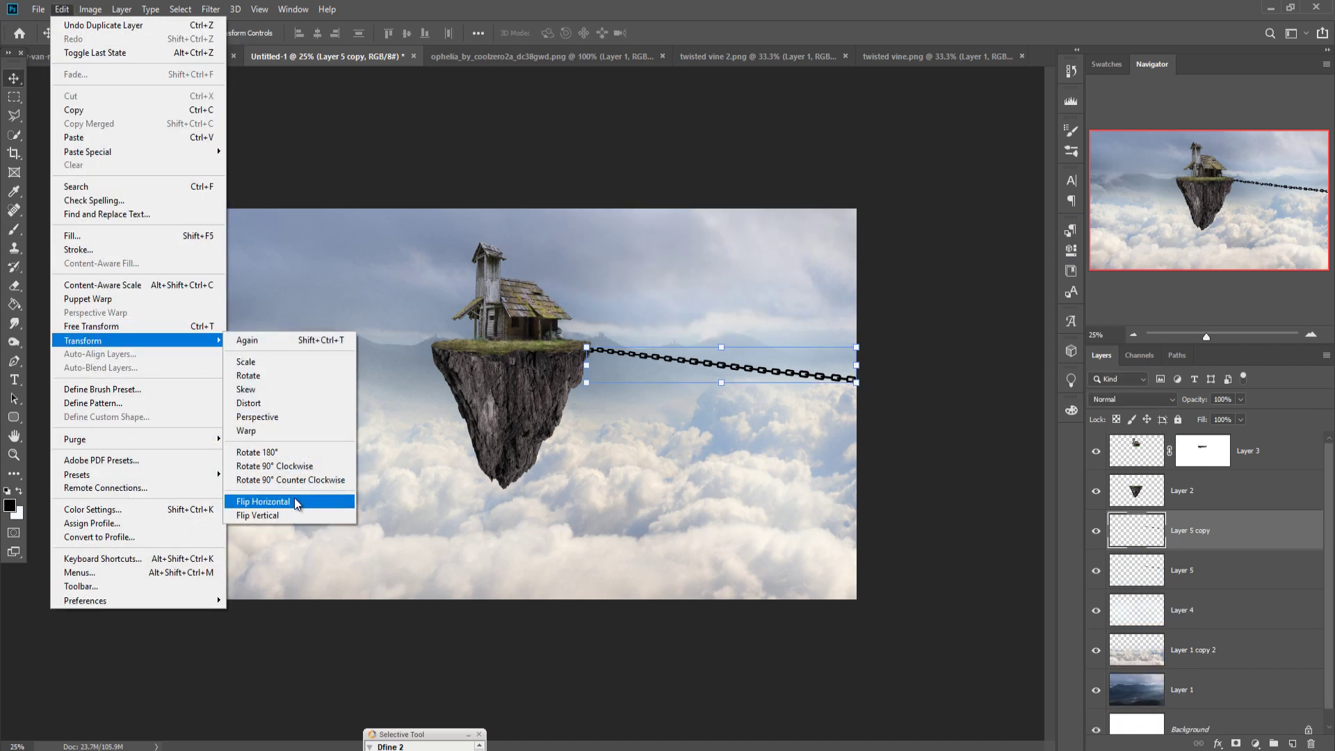
{"action": "left_click", "coordinate": [297, 504]}
{"action": "left_click", "coordinate": [761, 363]}
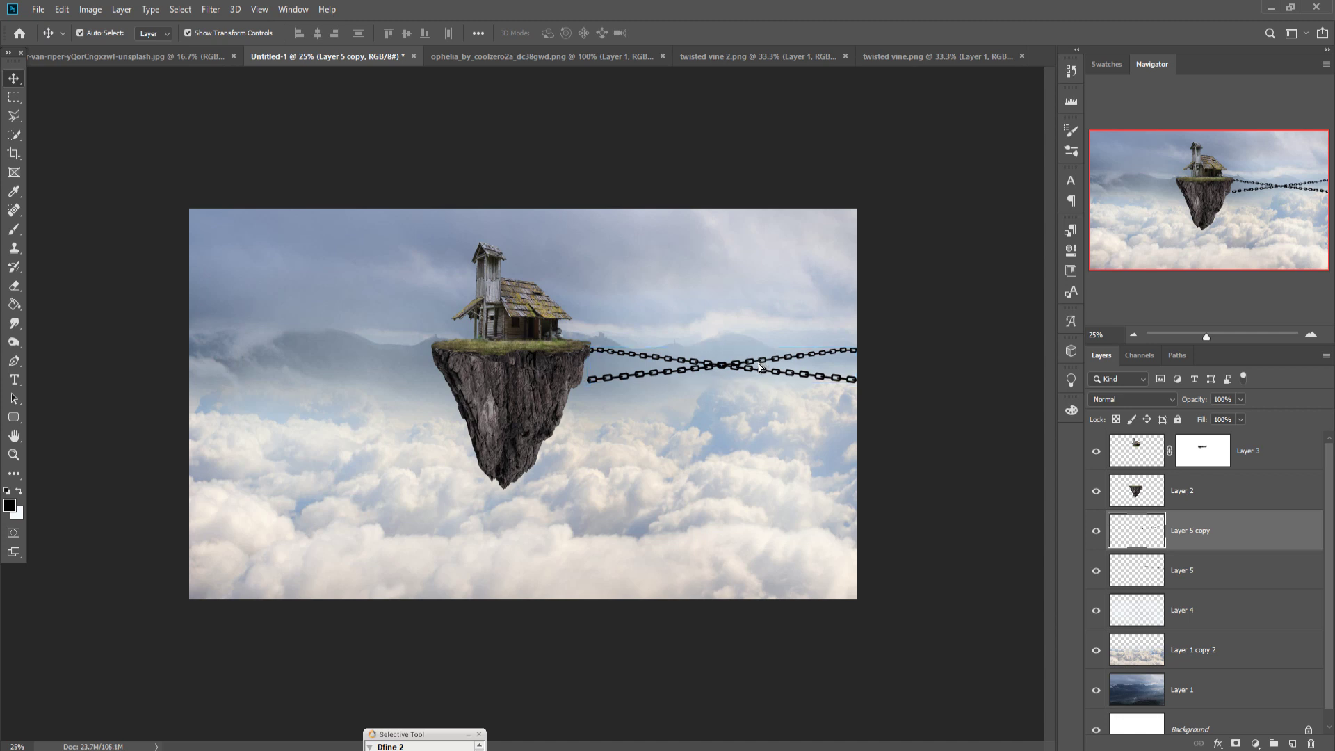
{"action": "left_click_drag", "start_coordinate": [761, 368], "coordinate": [339, 368]}
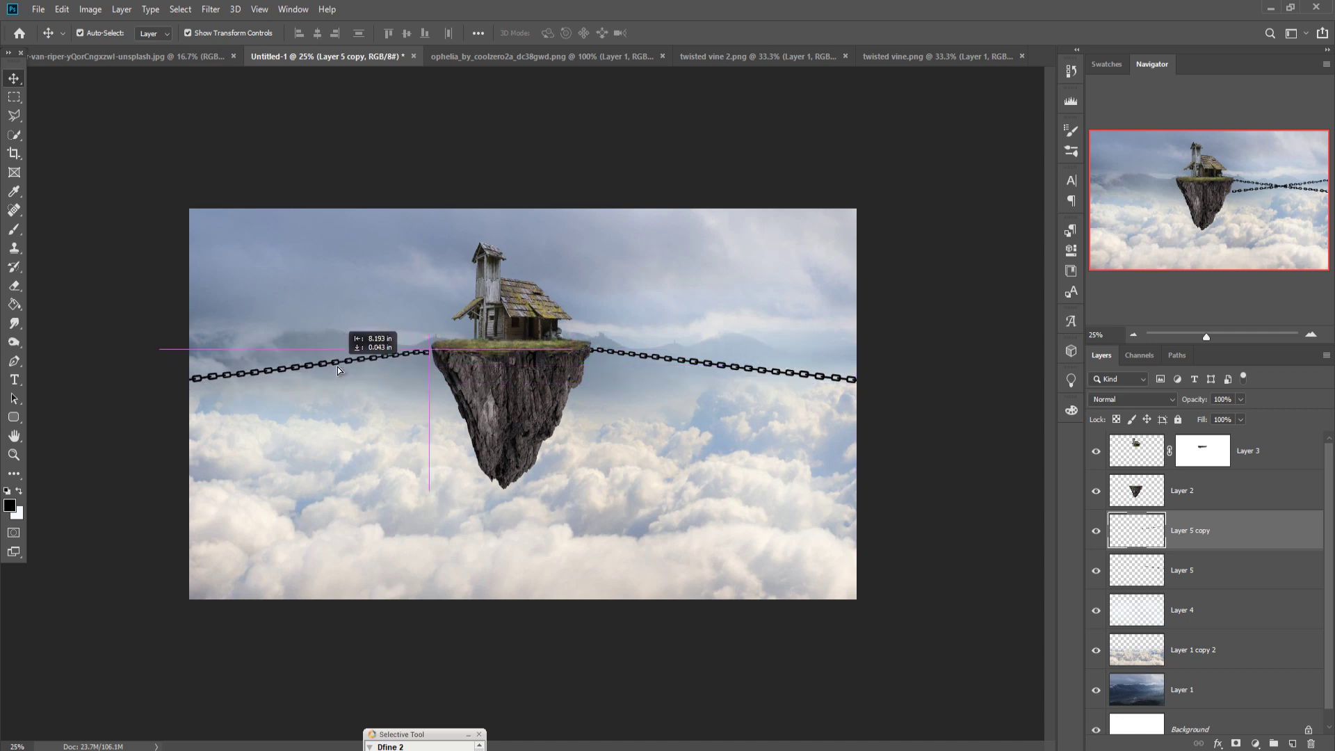
{"action": "left_click_drag", "start_coordinate": [338, 368], "coordinate": [339, 369]}
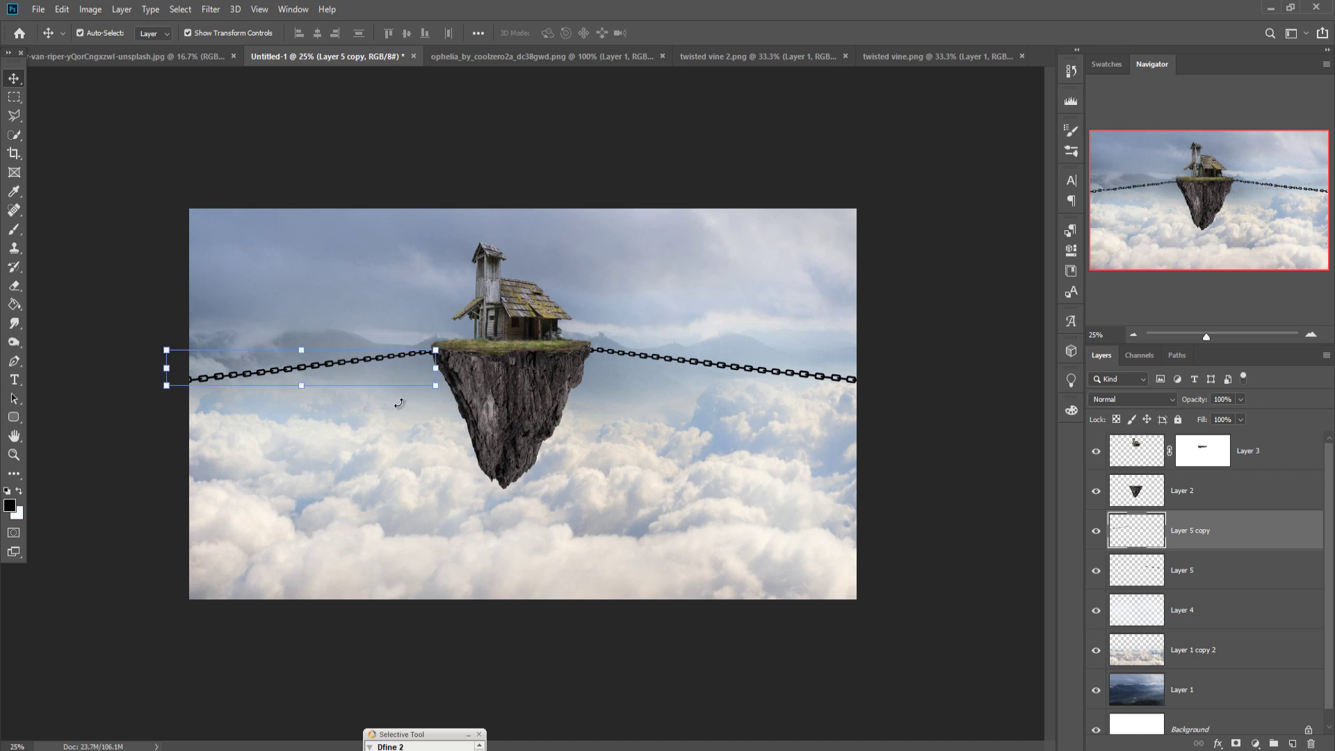
- Warp Layer 5's chain so its middle and right end dip into a downward curve
{"action": "left_click", "coordinate": [1275, 578]}
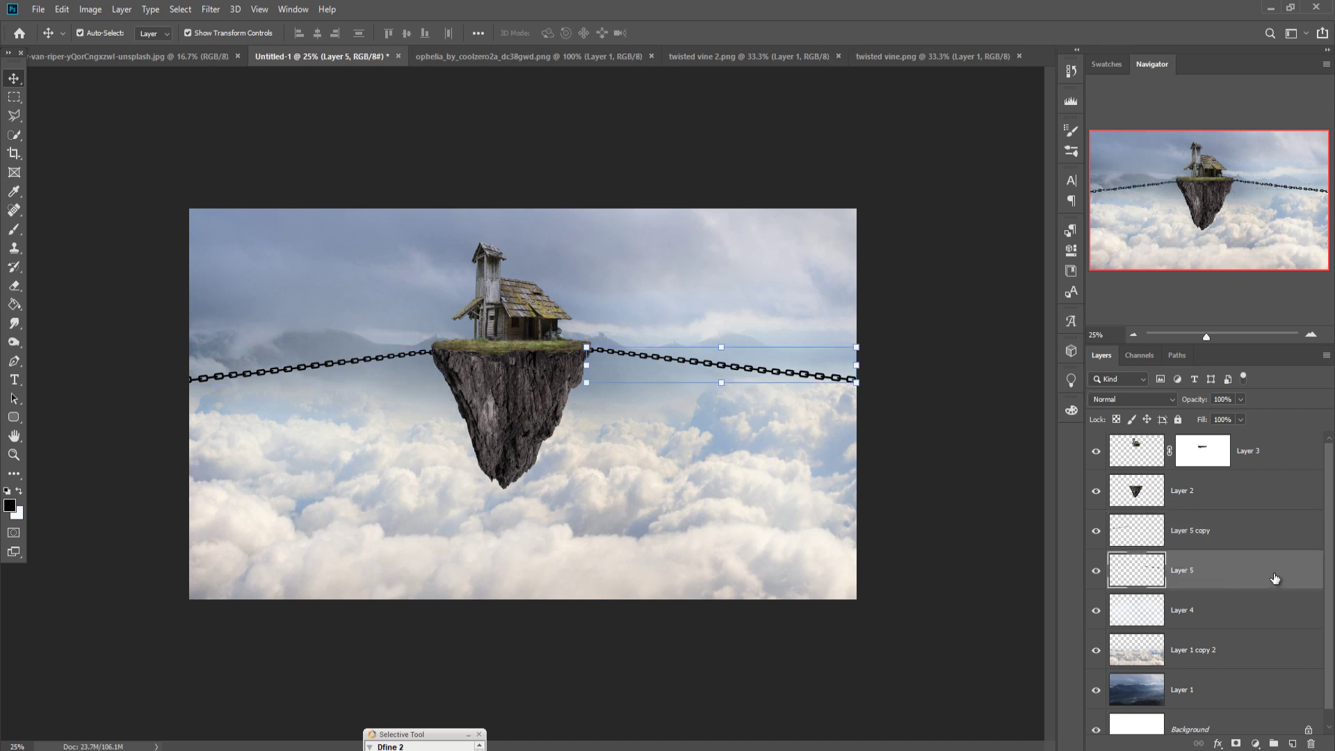
{"action": "left_click", "coordinate": [62, 9]}
{"action": "mouse_move", "coordinate": [83, 340]}
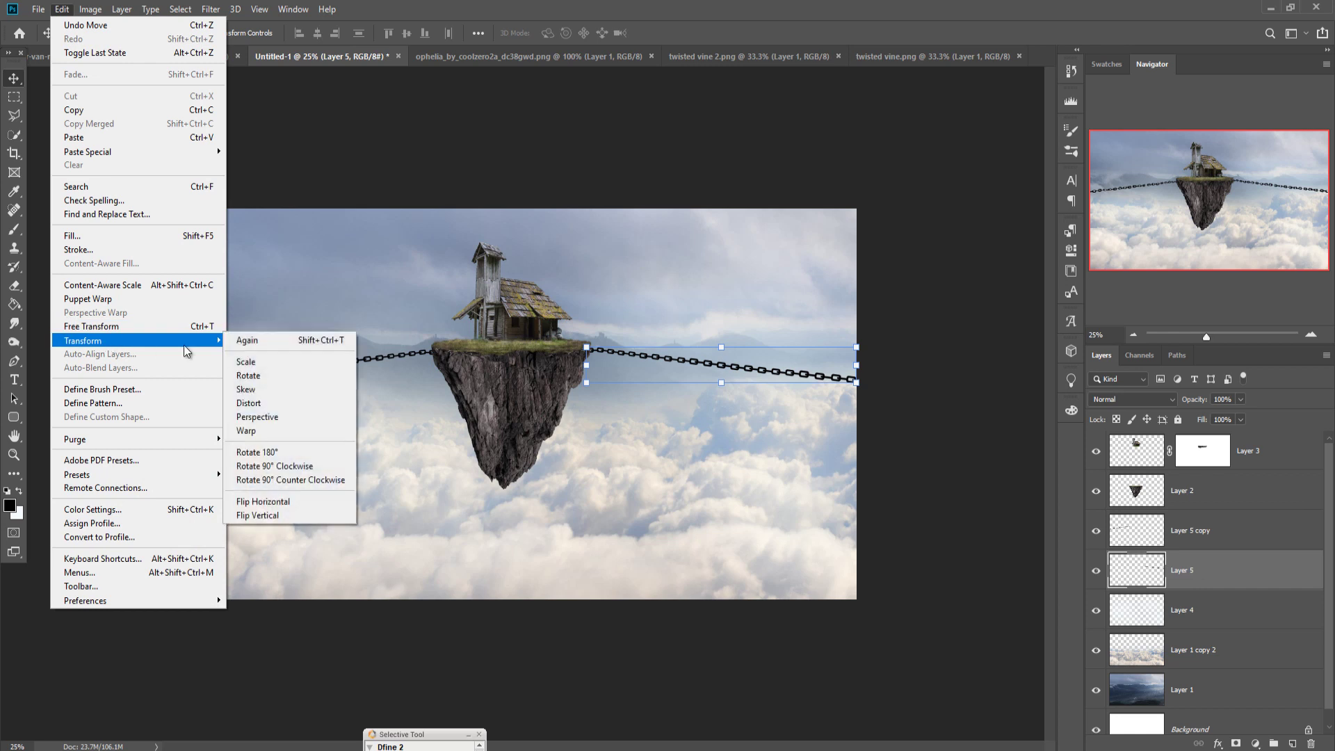
{"action": "left_click", "coordinate": [304, 430]}
{"action": "mouse_move", "coordinate": [722, 370]}
{"action": "left_mouse_down"}
{"action": "mouse_move", "coordinate": [776, 393]}
{"action": "mouse_move", "coordinate": [775, 476]}
{"action": "left_mouse_up"}
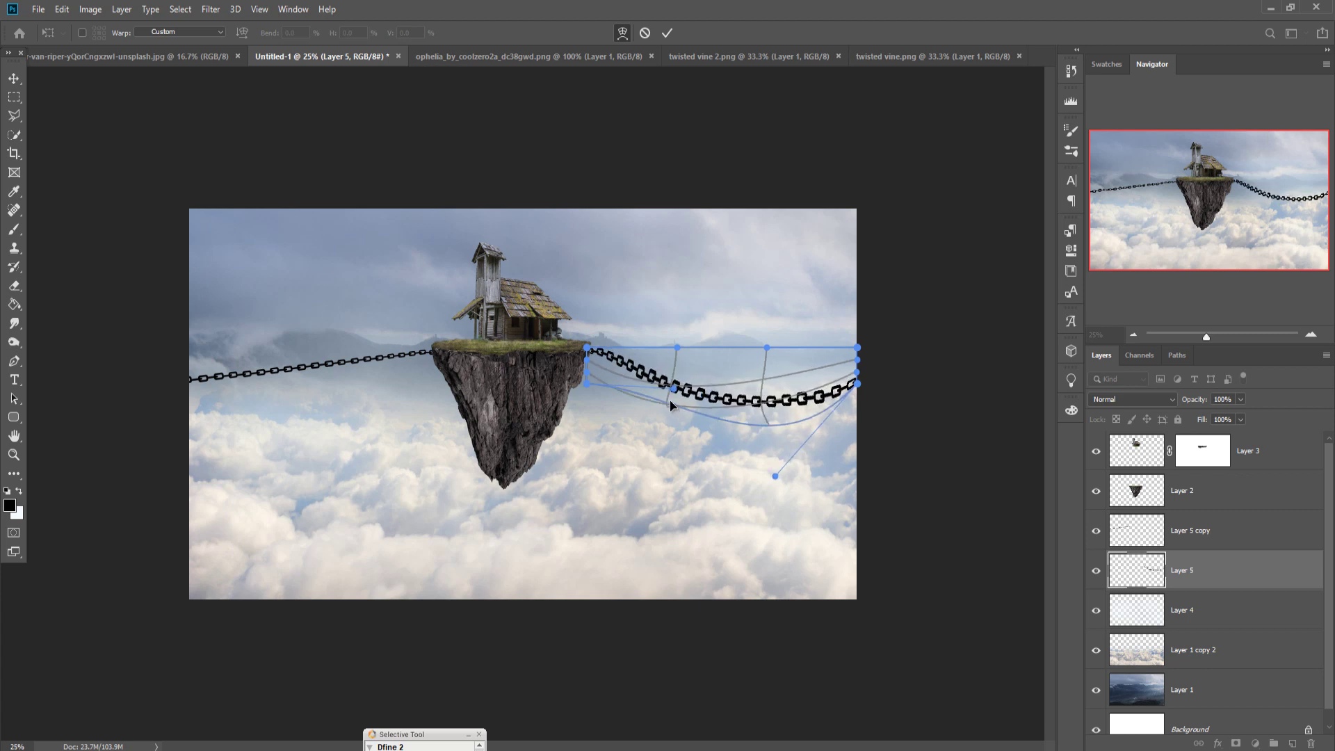
{"action": "left_click_drag", "start_coordinate": [671, 397], "coordinate": [671, 390]}
{"action": "left_click_drag", "start_coordinate": [768, 363], "coordinate": [768, 379]}
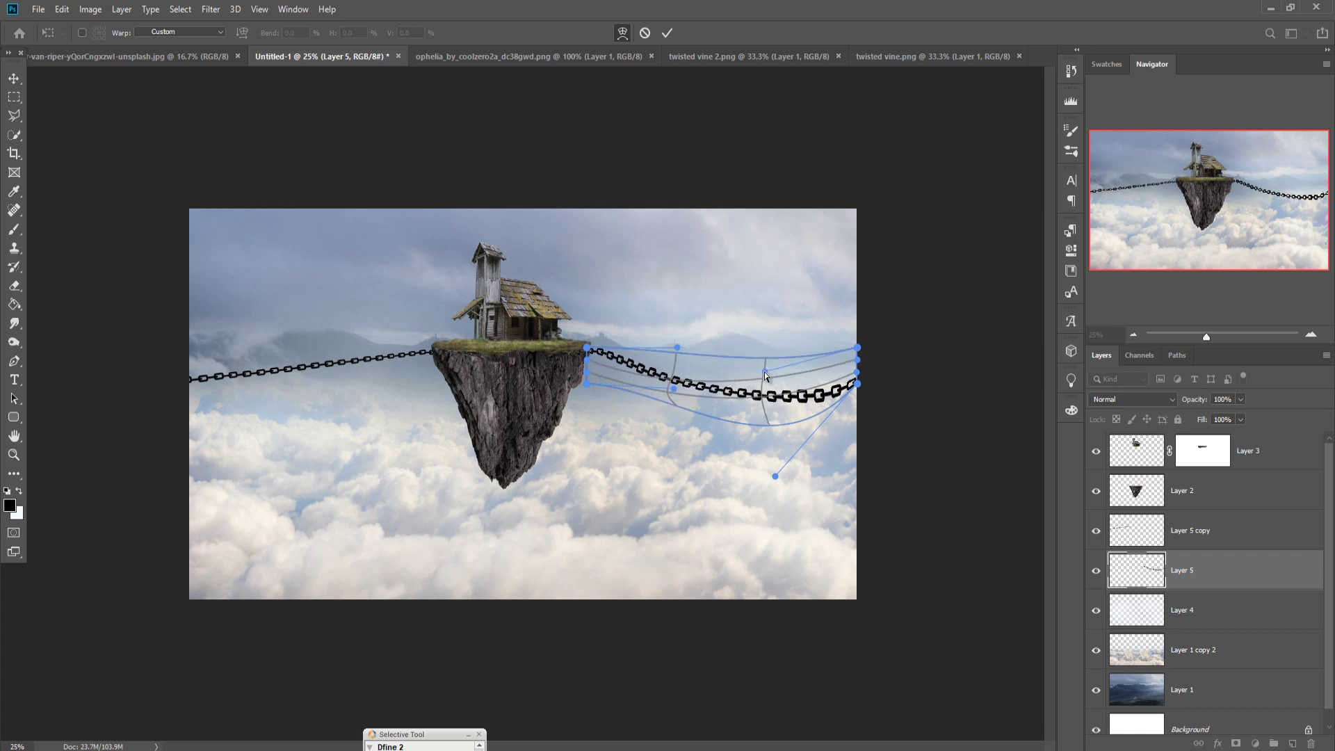
{"action": "left_click_drag", "start_coordinate": [699, 354], "coordinate": [700, 379]}
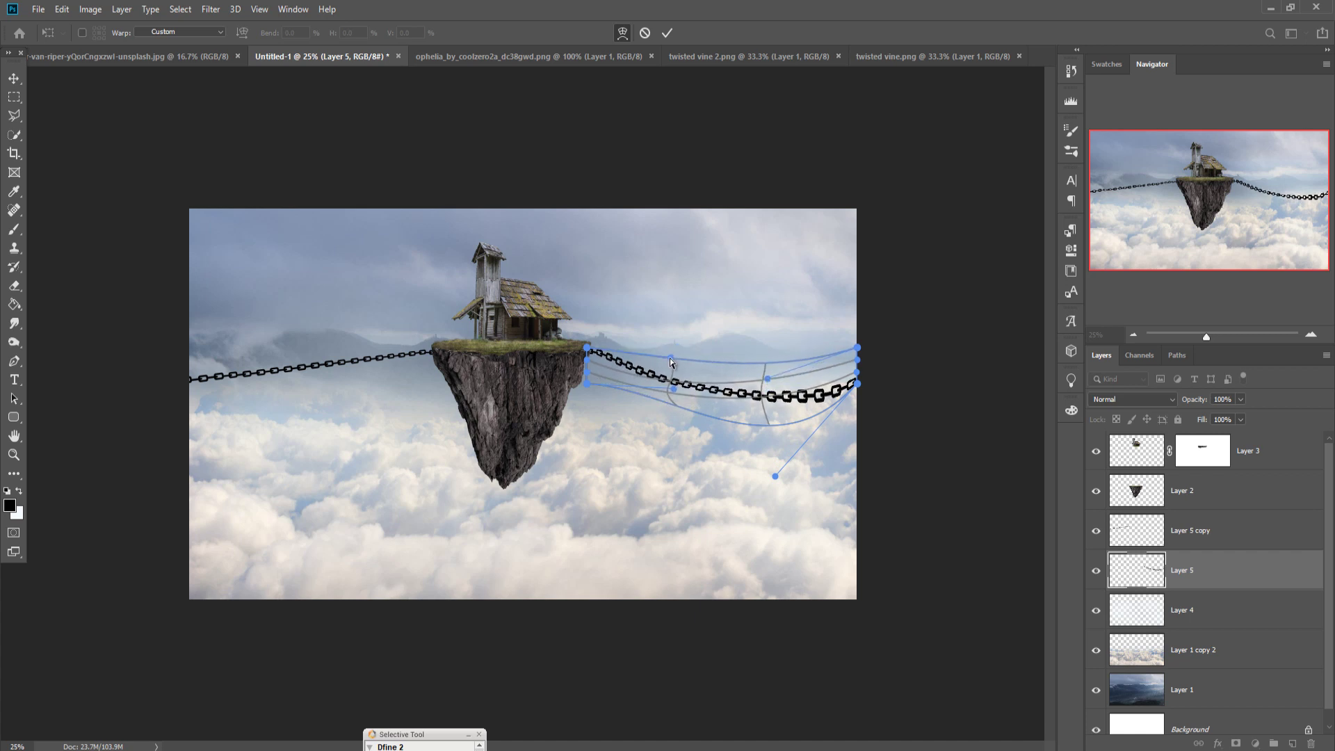
{"action": "left_click_drag", "start_coordinate": [858, 386], "coordinate": [862, 412]}
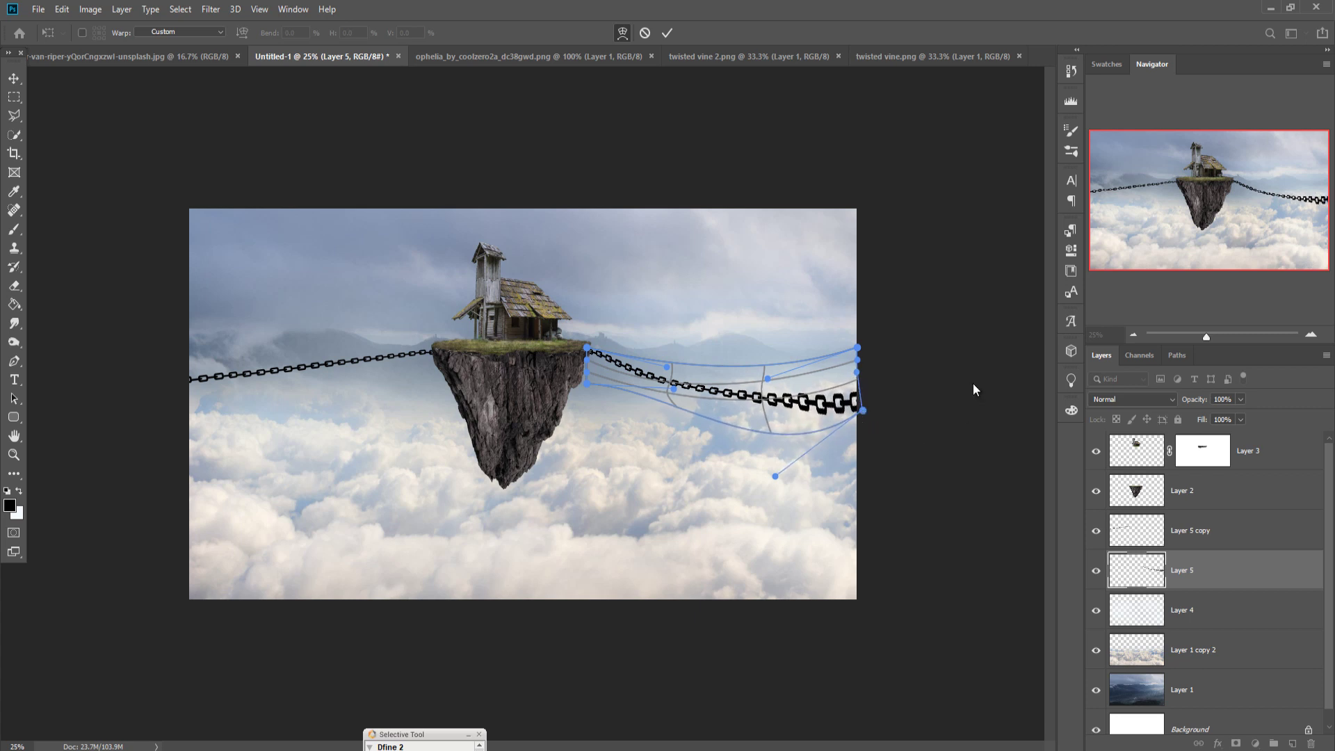
{"action": "left_click", "coordinate": [667, 33]}
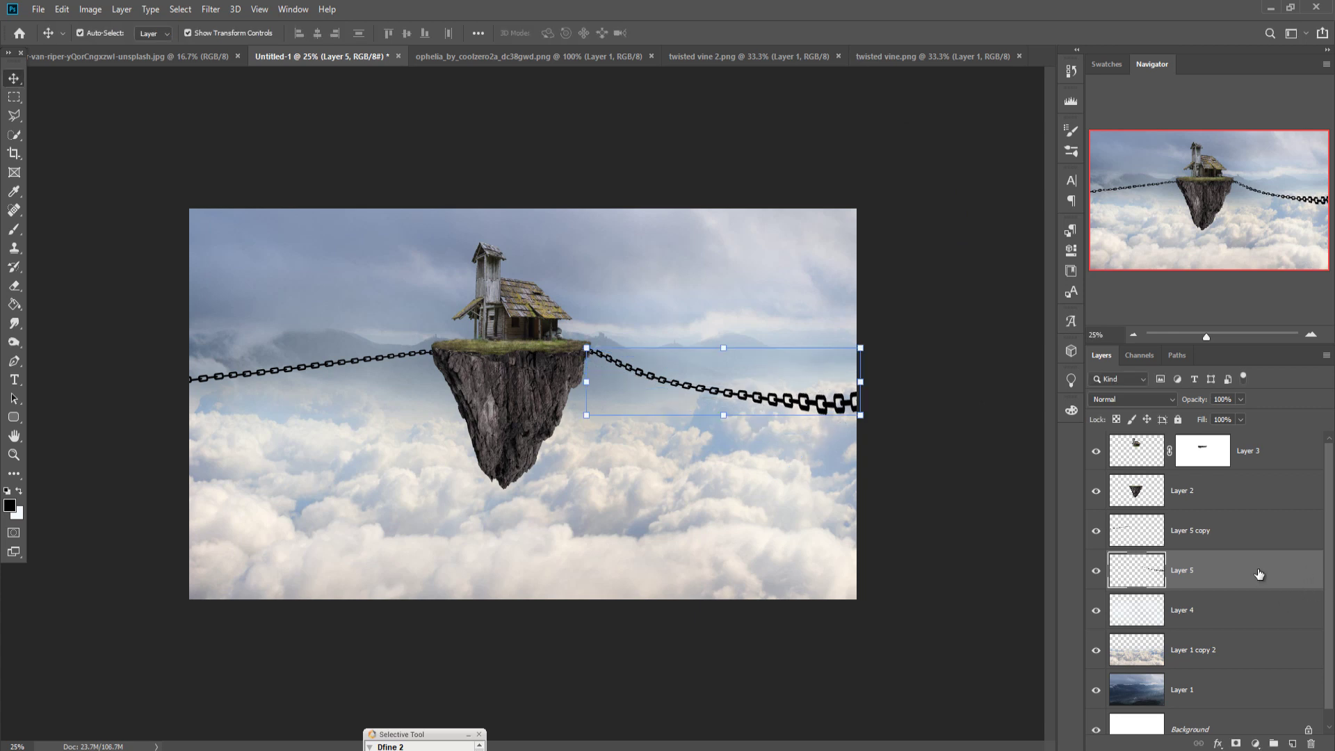
- Delete the straight left chain layer and duplicate Layer 5's sagging chain
{"action": "left_click", "coordinate": [1187, 531]}
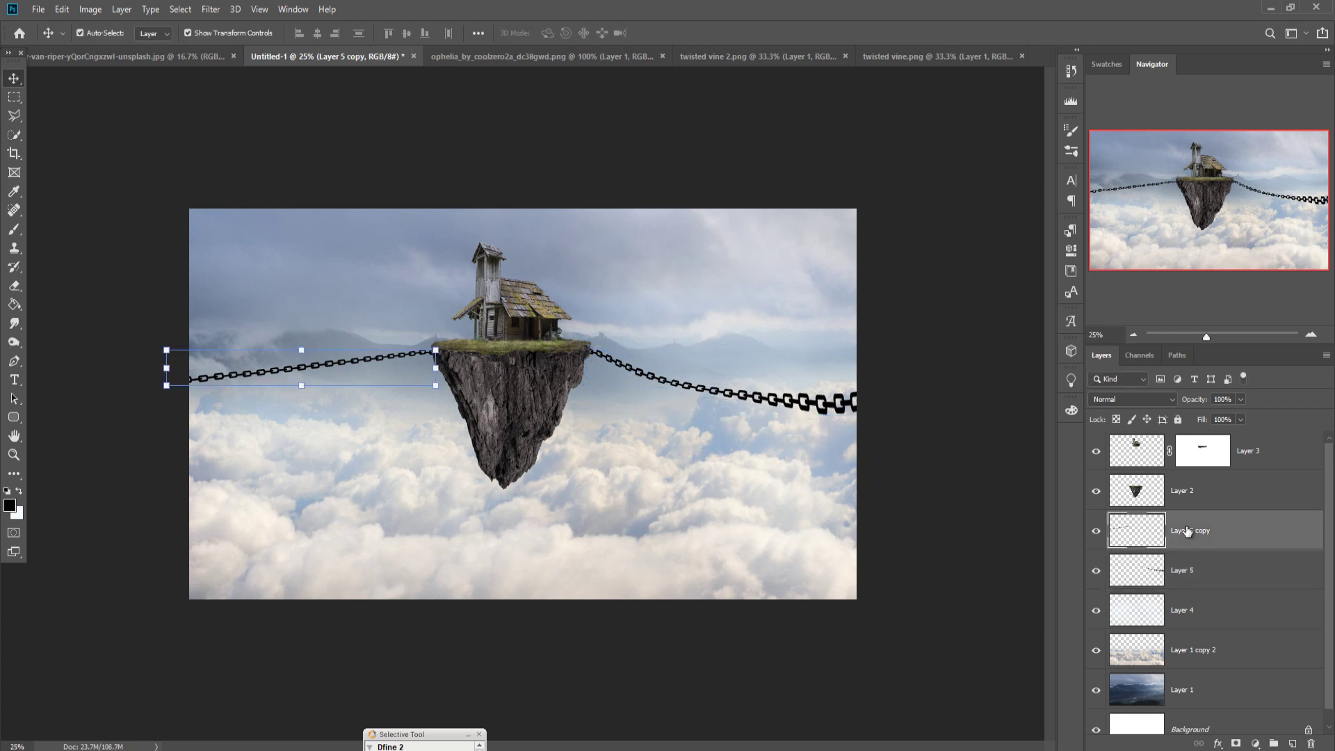
{"action": "key", "text": "Delete"}
{"action": "right_click", "coordinate": [1220, 529]}
{"action": "left_click", "coordinate": [1082, 254]}
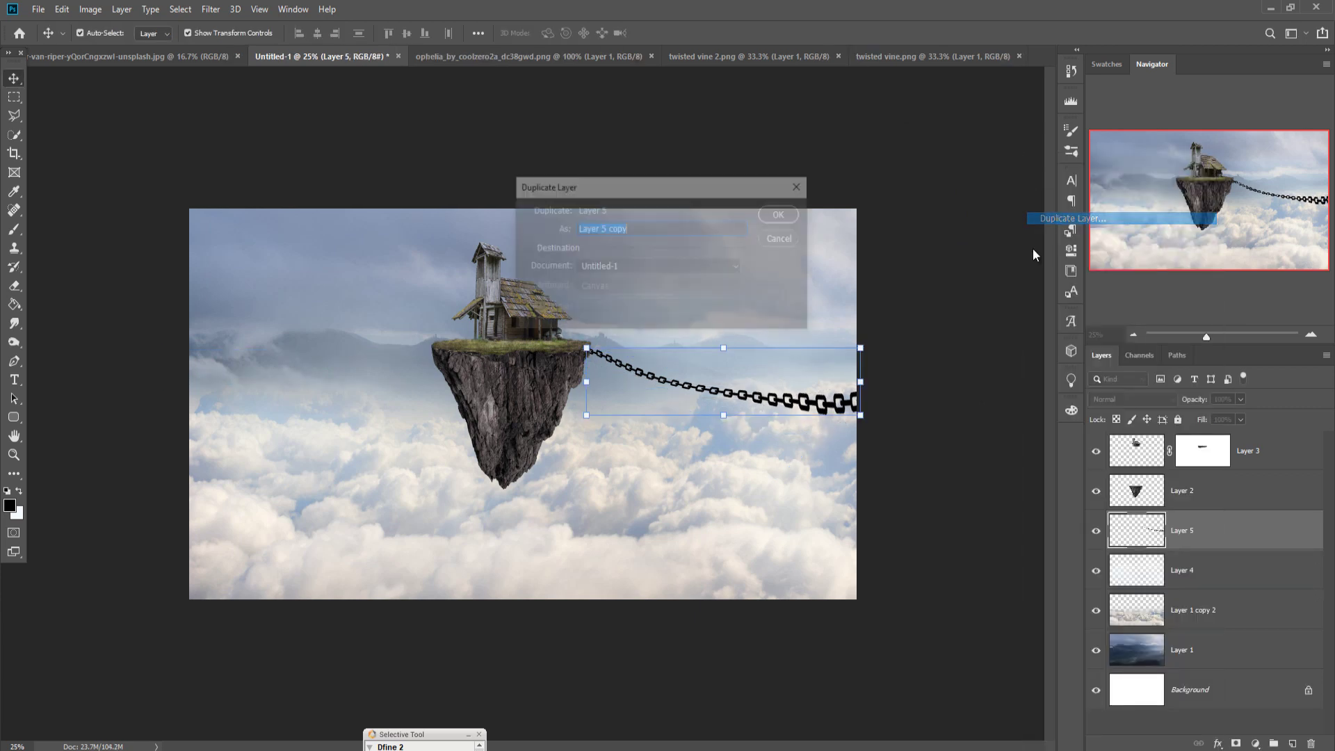
{"action": "key", "text": "Return"}
- Flip the duplicated chain horizontally and move it to the island's left side
{"action": "left_click", "coordinate": [61, 9]}
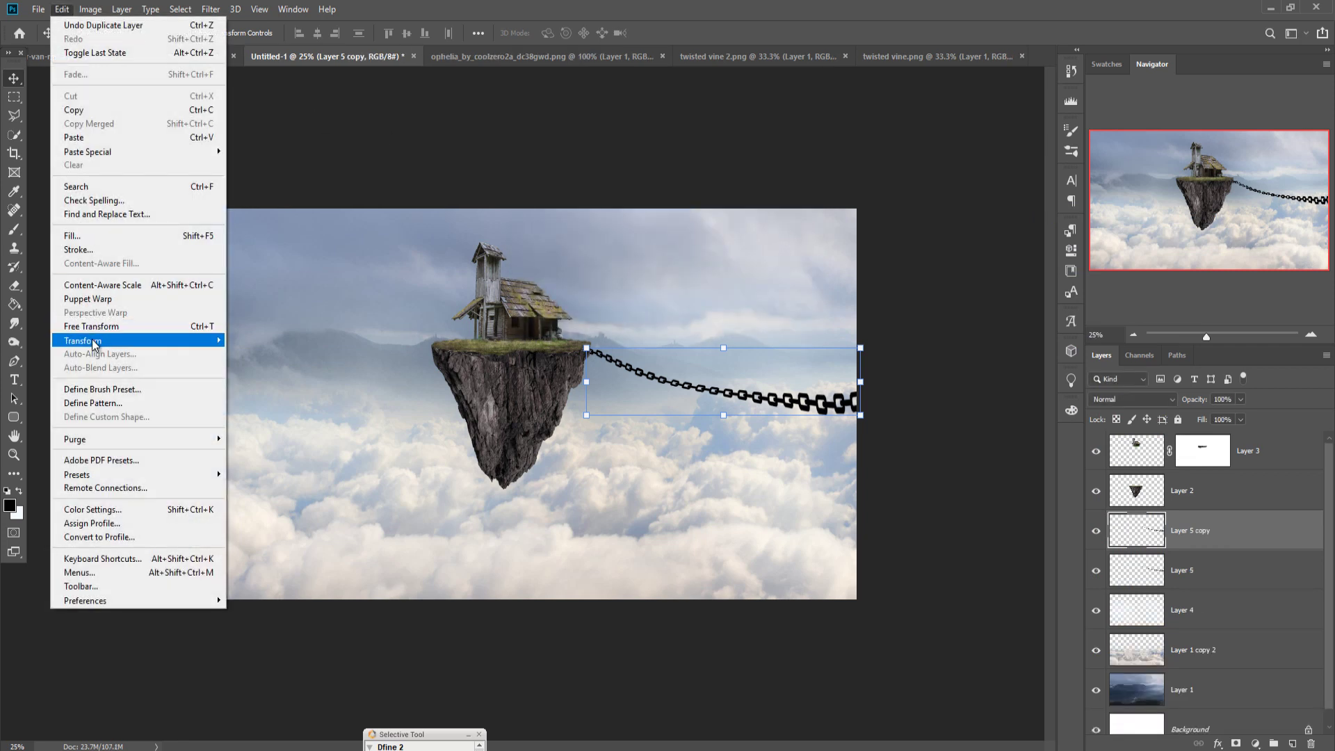
{"action": "mouse_move", "coordinate": [83, 340]}
{"action": "left_click", "coordinate": [282, 502]}
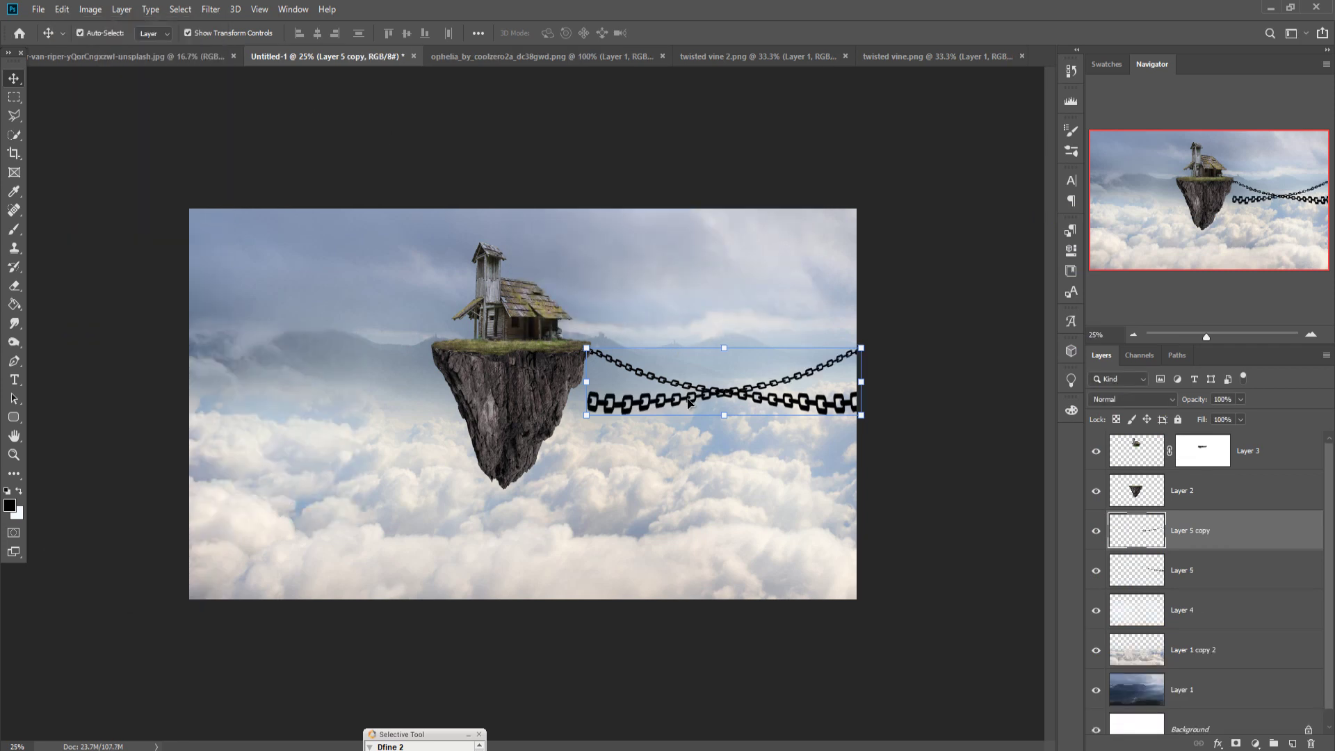
{"action": "mouse_move", "coordinate": [690, 402]}
{"action": "left_mouse_down"}
{"action": "mouse_move", "coordinate": [256, 403]}
{"action": "mouse_move", "coordinate": [270, 410]}
{"action": "left_mouse_up"}
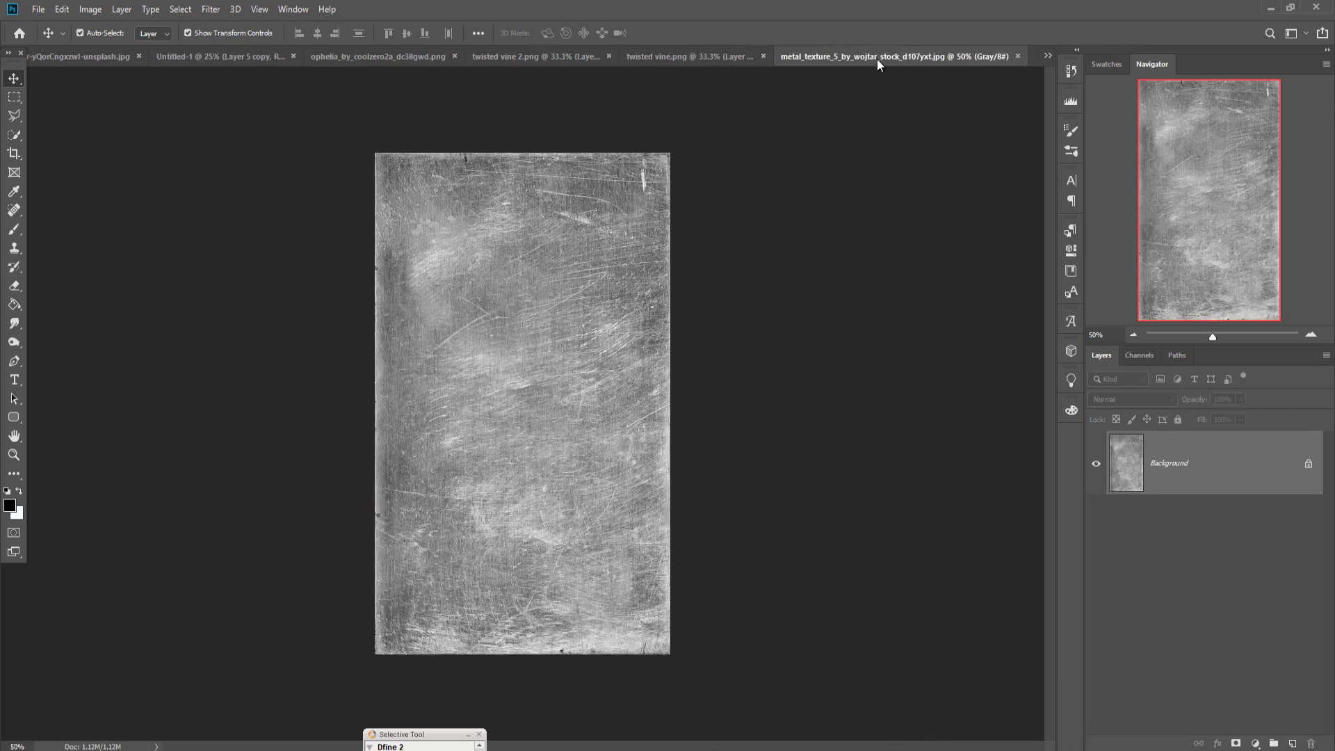
- Bring the scratched metal texture in as Layer 6 and clip it to the right chain
{"action": "left_click_drag", "start_coordinate": [877, 59], "coordinate": [873, 114]}
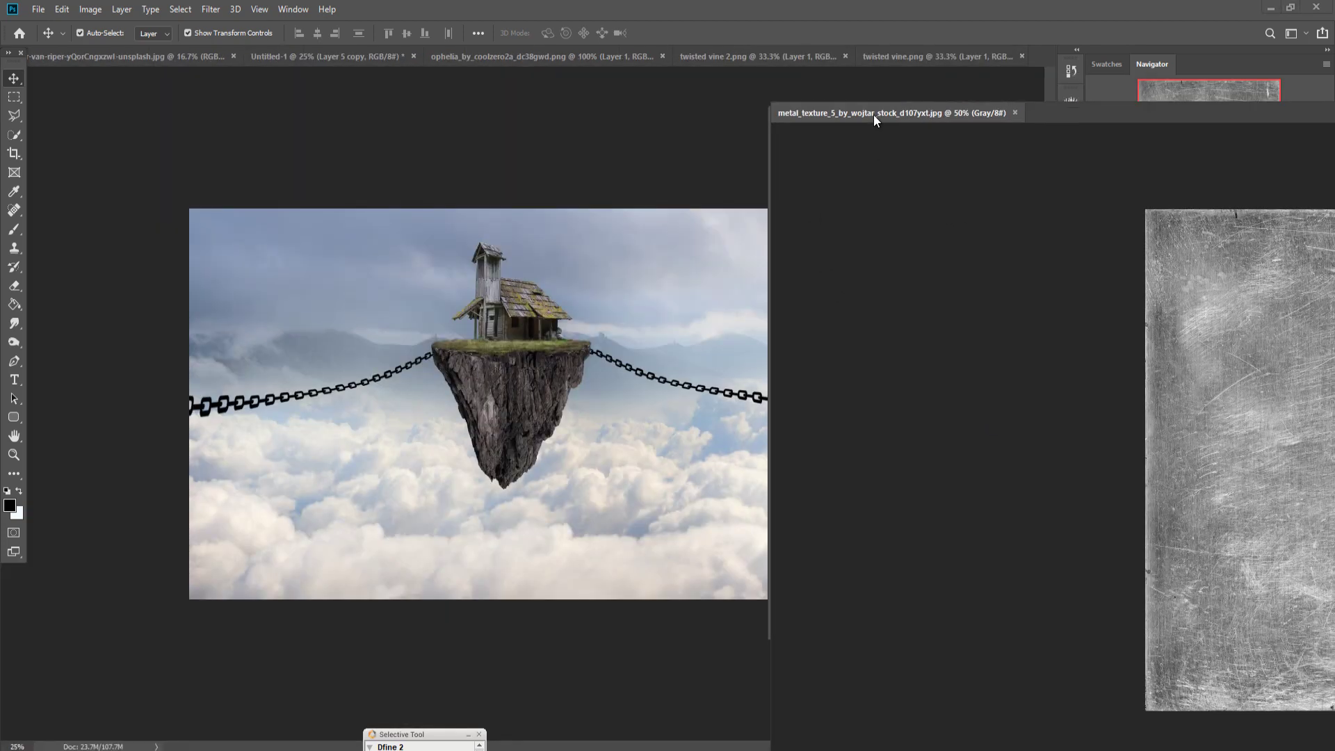
{"action": "left_click_drag", "start_coordinate": [924, 313], "coordinate": [711, 331]}
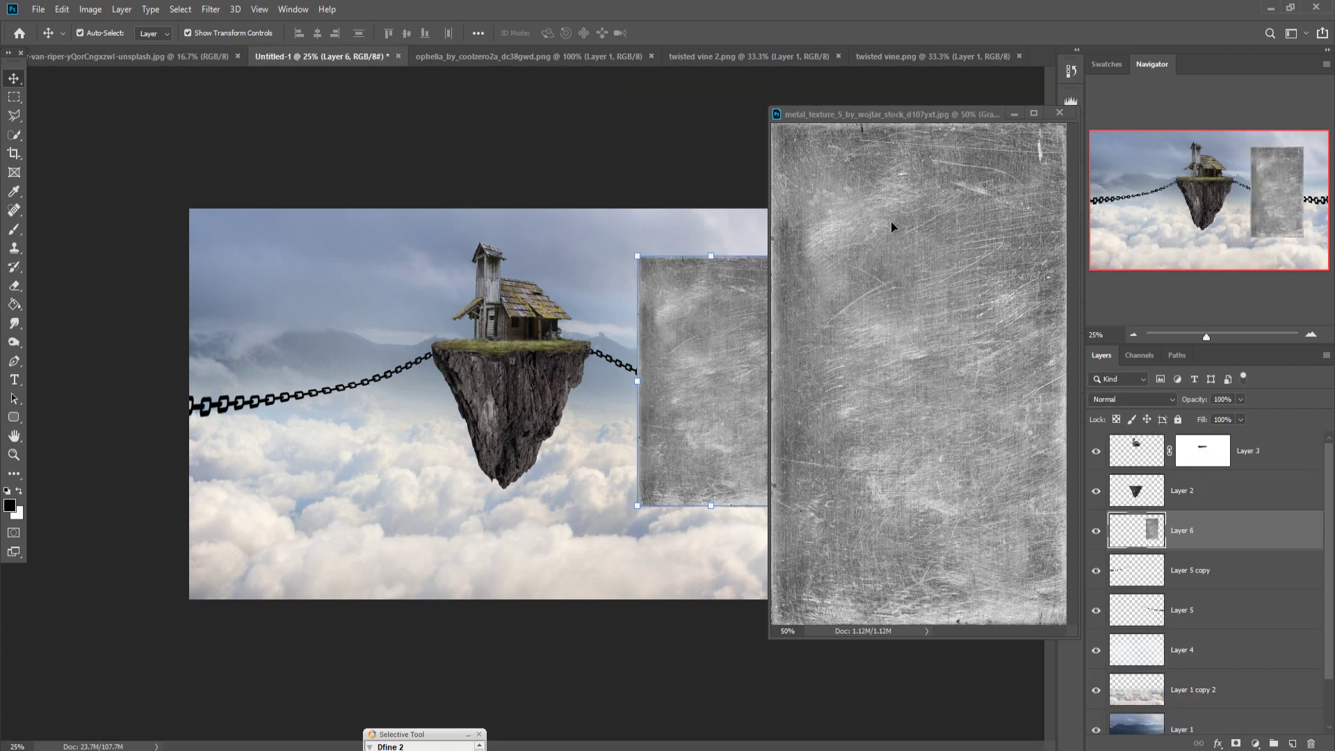
{"action": "left_click", "coordinate": [1010, 114]}
{"action": "right_click", "coordinate": [1216, 535]}
{"action": "left_click", "coordinate": [1074, 418]}
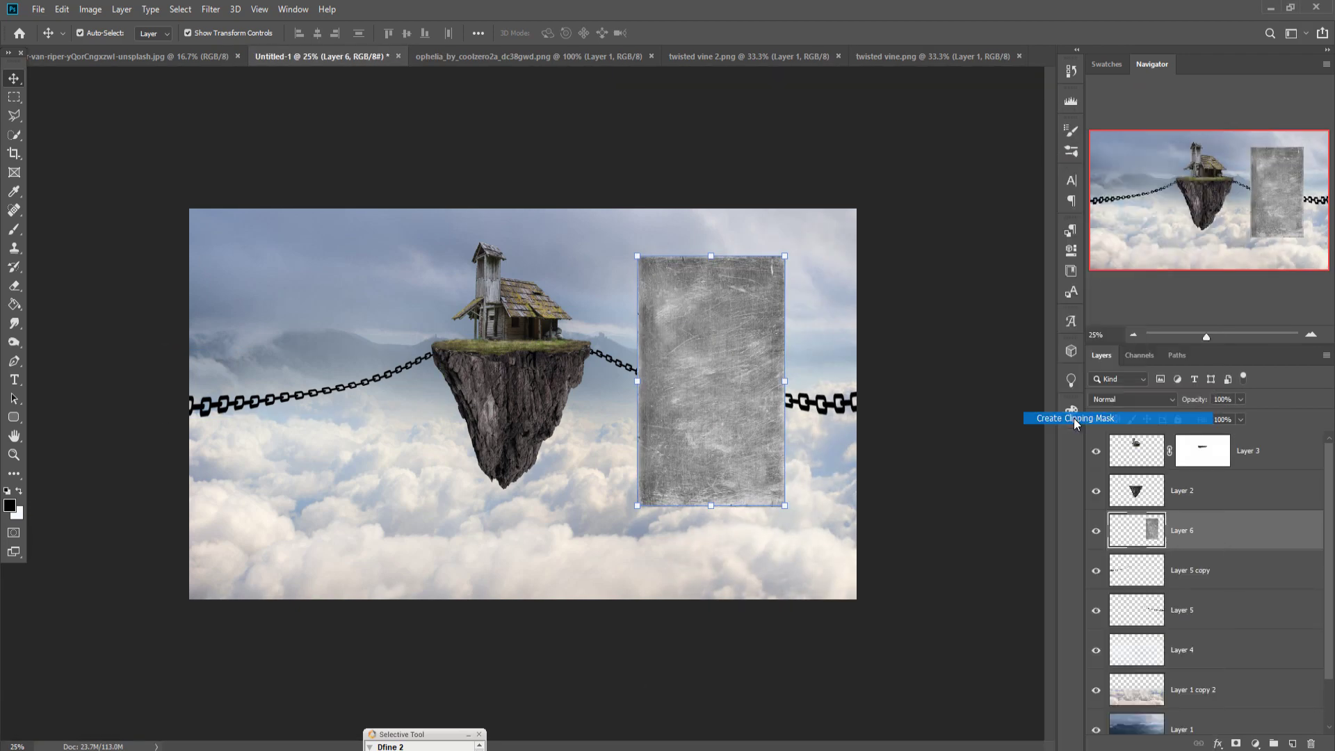
{"action": "left_click_drag", "start_coordinate": [1231, 534], "coordinate": [1232, 589]}
{"action": "right_click", "coordinate": [1236, 575]}
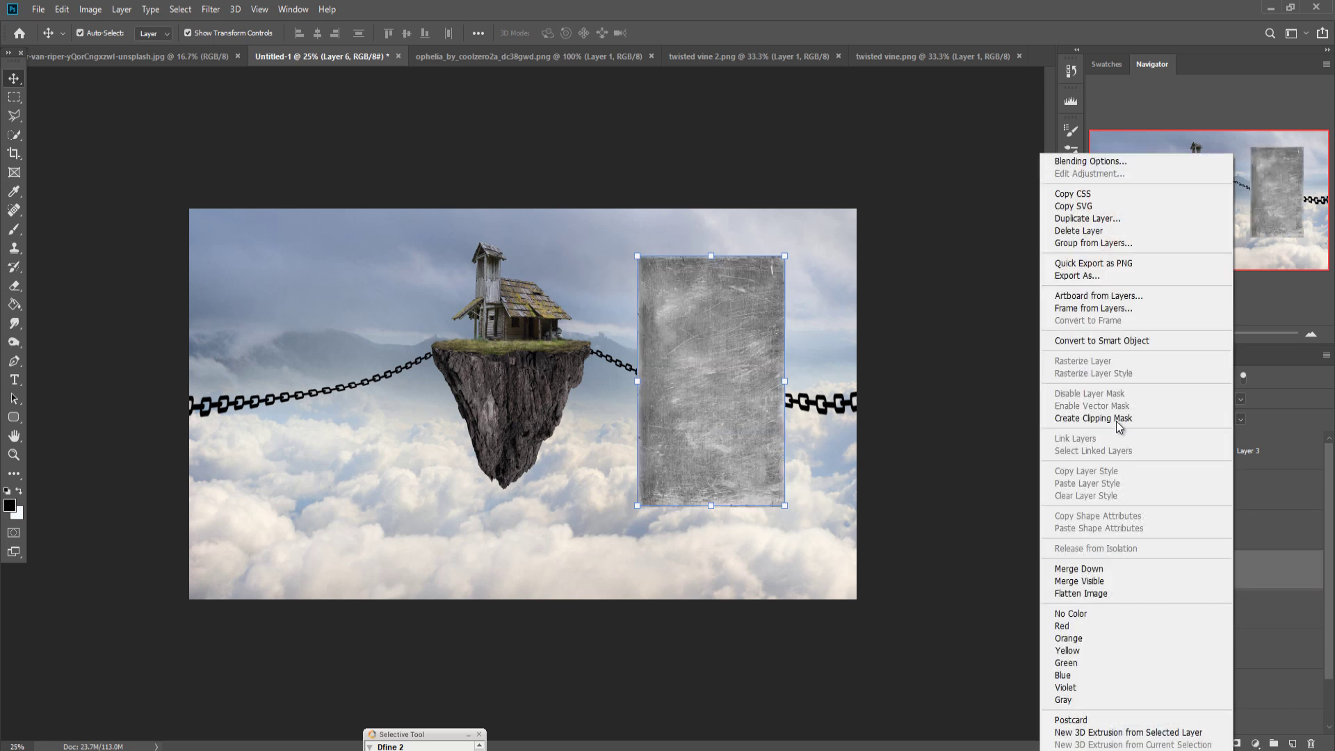
{"action": "left_click", "coordinate": [1084, 419]}
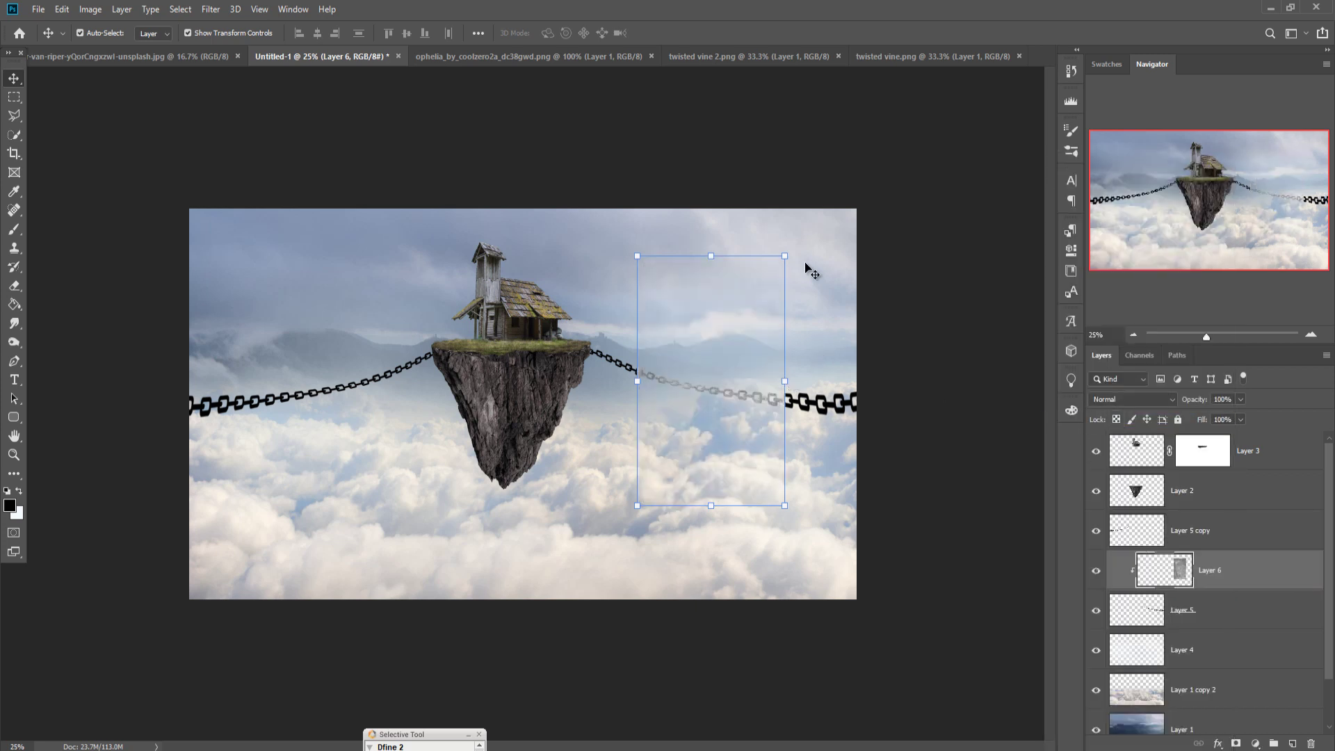
- Rotate and stretch the clipped metal texture to run along the whole chain
{"action": "mouse_move", "coordinate": [796, 251]}
{"action": "left_mouse_down"}
{"action": "mouse_move", "coordinate": [602, 237]}
{"action": "mouse_move", "coordinate": [587, 247]}
{"action": "left_mouse_up"}
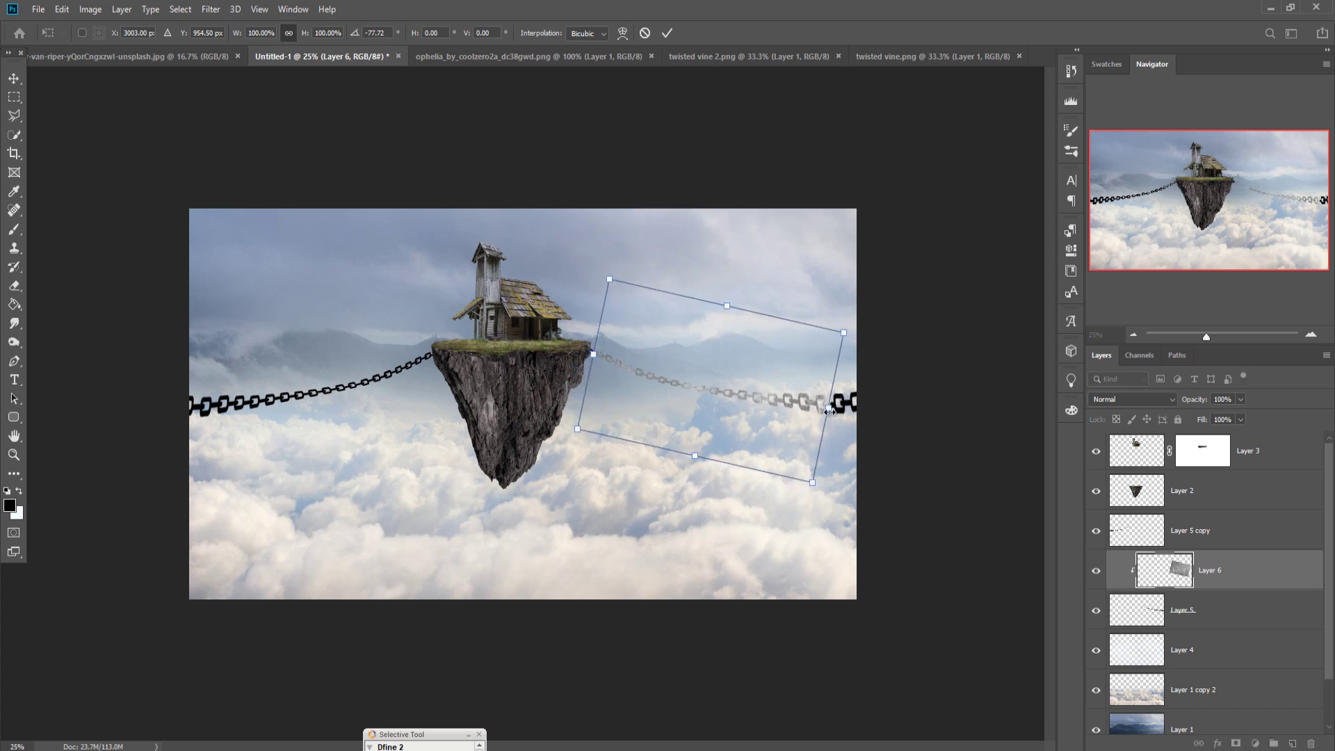
{"action": "left_click_drag", "start_coordinate": [823, 421], "coordinate": [859, 418]}
{"action": "left_click_drag", "start_coordinate": [593, 356], "coordinate": [591, 362]}
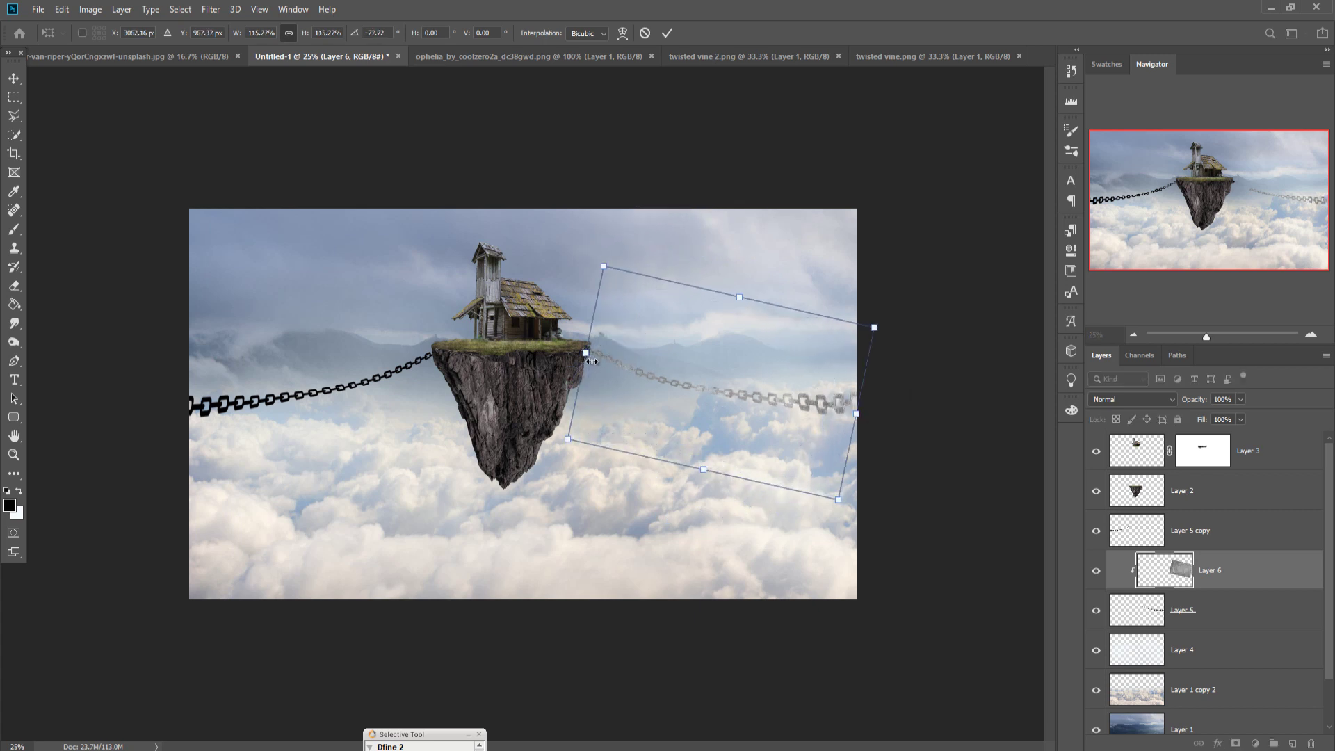
{"action": "key", "text": "Return"}
- Remove the stray empty layer and add a Curves adjustment clipped to the metal texture
{"action": "left_click", "coordinate": [1293, 743]}
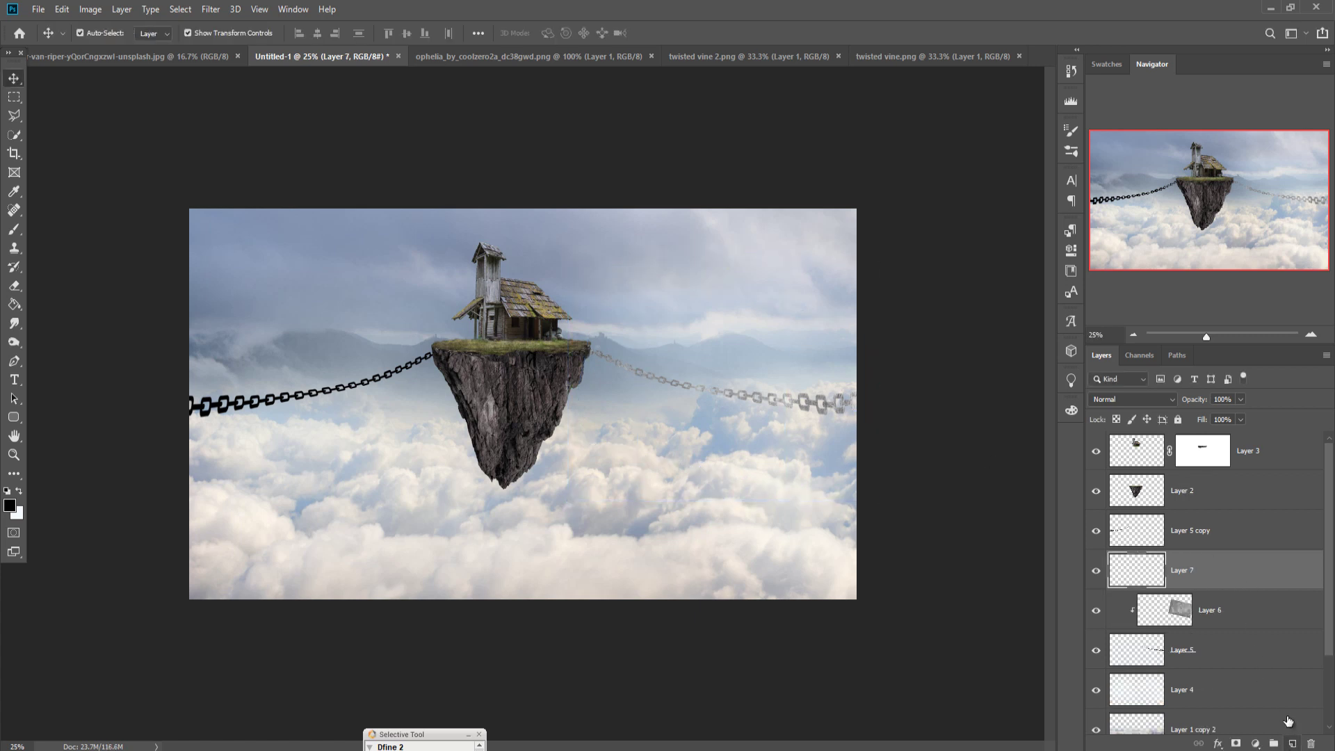
{"action": "right_click", "coordinate": [1241, 713]}
{"action": "left_click", "coordinate": [1220, 622]}
{"action": "left_click", "coordinate": [1256, 743]}
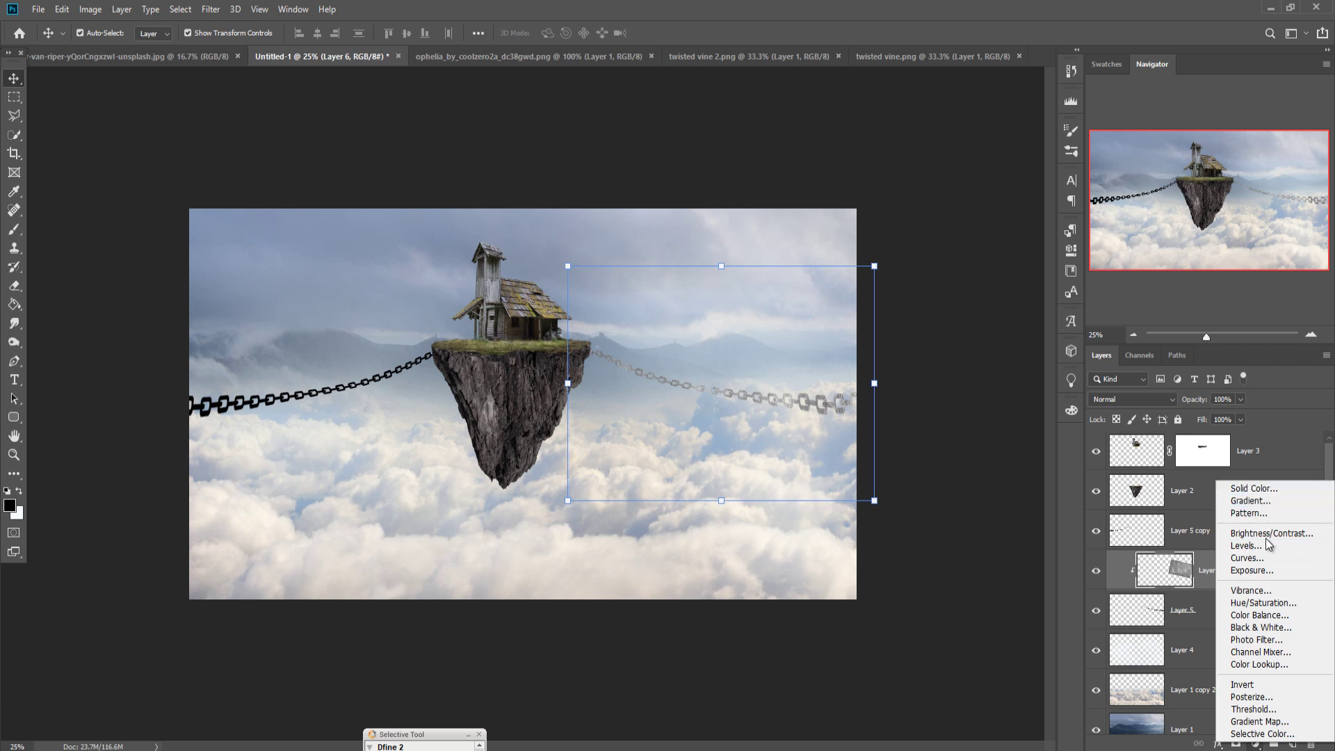
{"action": "left_click", "coordinate": [1269, 571]}
{"action": "left_click", "coordinate": [951, 545]}
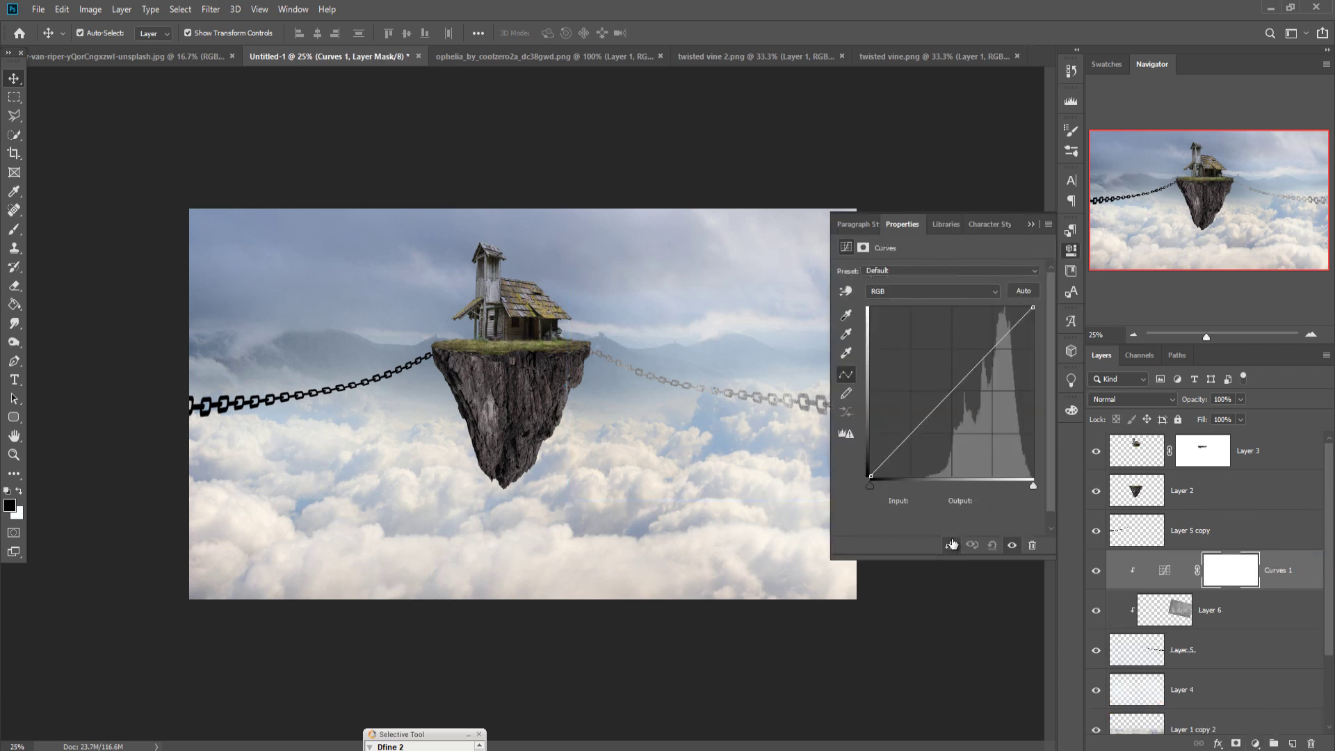
- Pull the curve and shadows down to darken the chain, then select the chain layers together
{"action": "left_click_drag", "start_coordinate": [958, 384], "coordinate": [983, 412]}
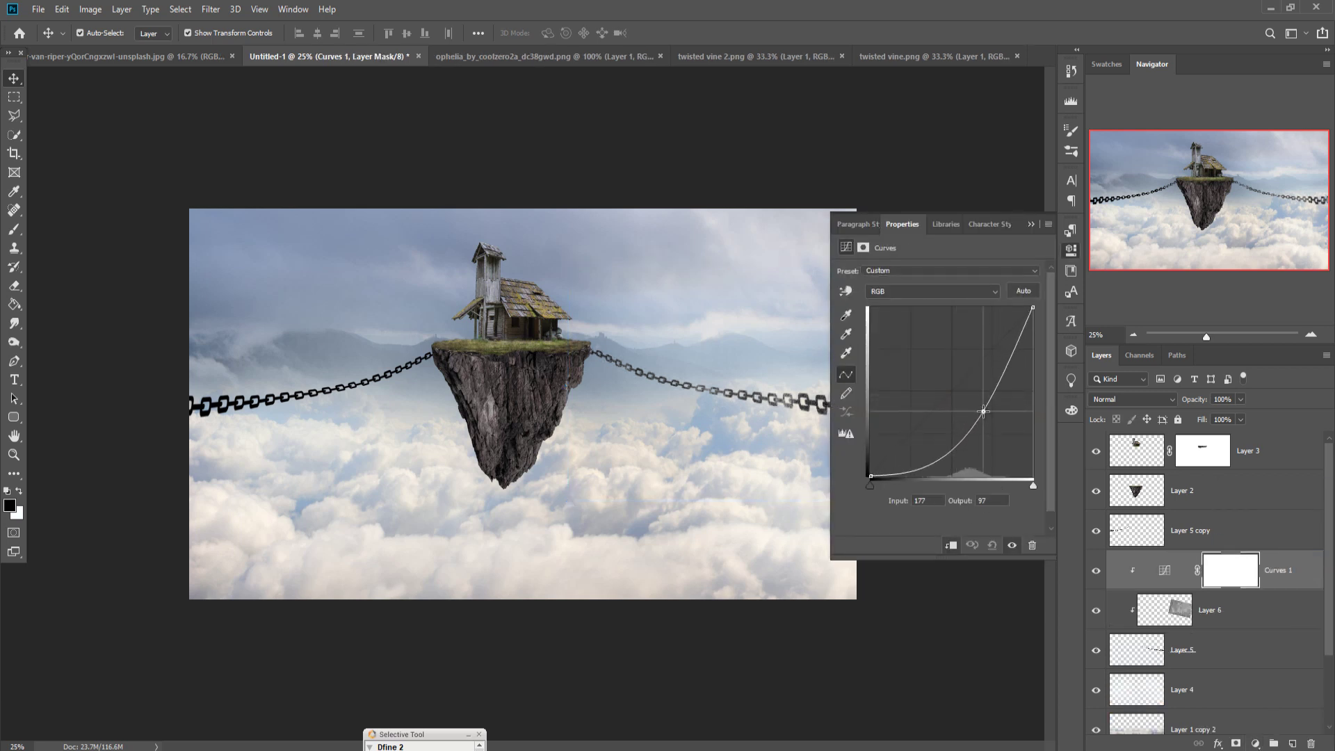
{"action": "left_click", "coordinate": [1013, 357]}
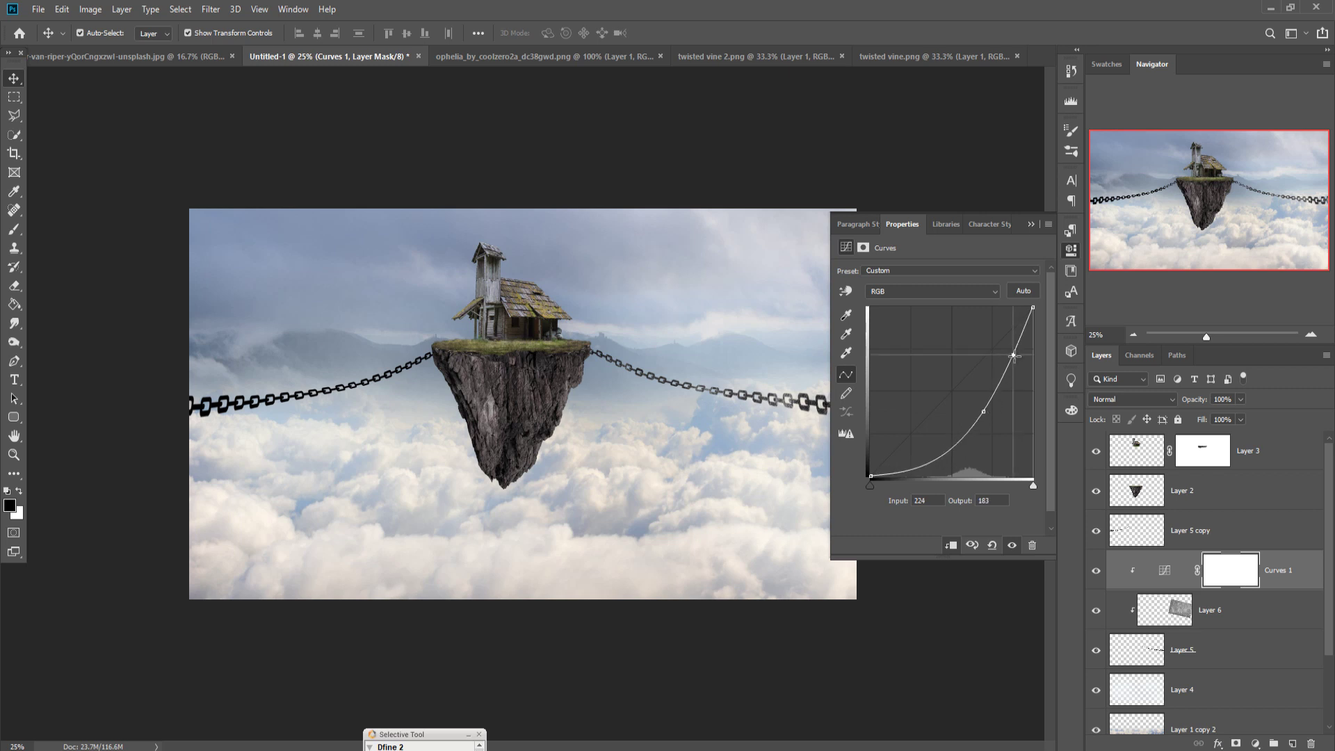
{"action": "left_click", "coordinate": [937, 455]}
{"action": "left_click_drag", "start_coordinate": [944, 456], "coordinate": [955, 458]}
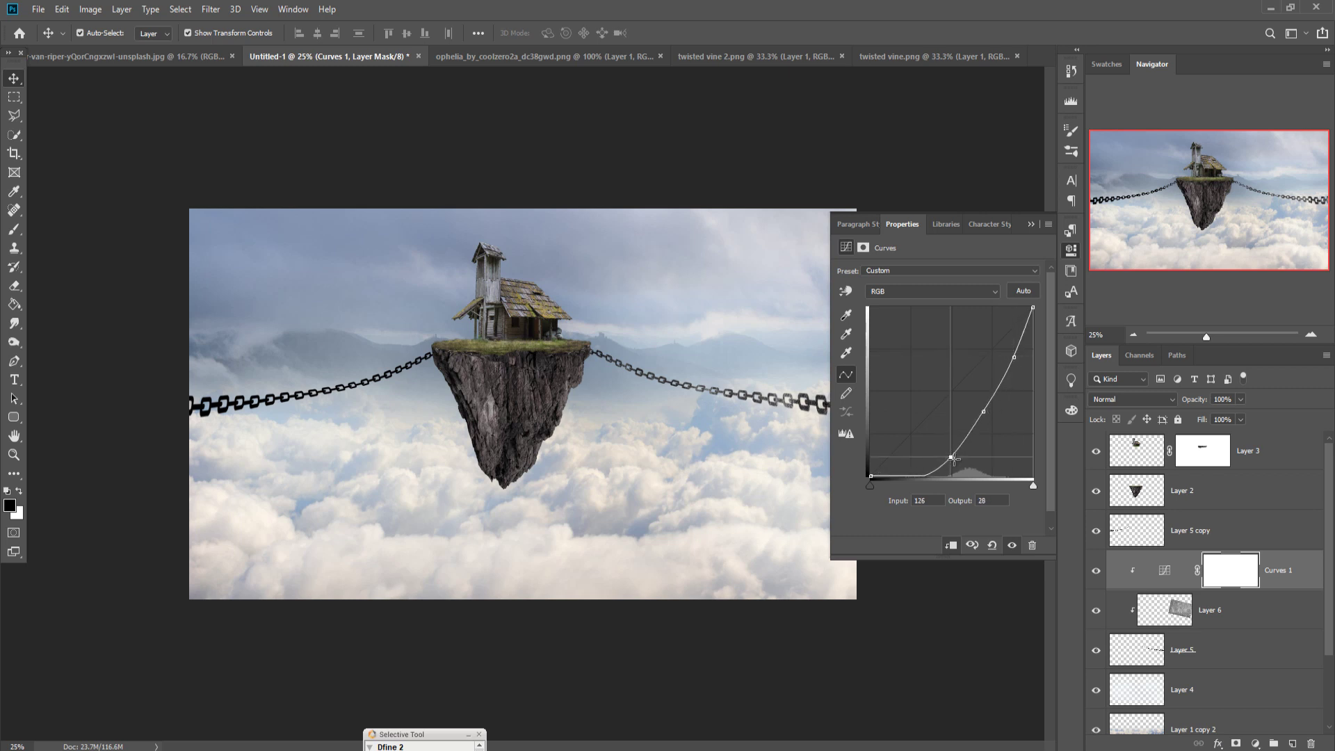
{"action": "left_click", "coordinate": [1032, 224]}
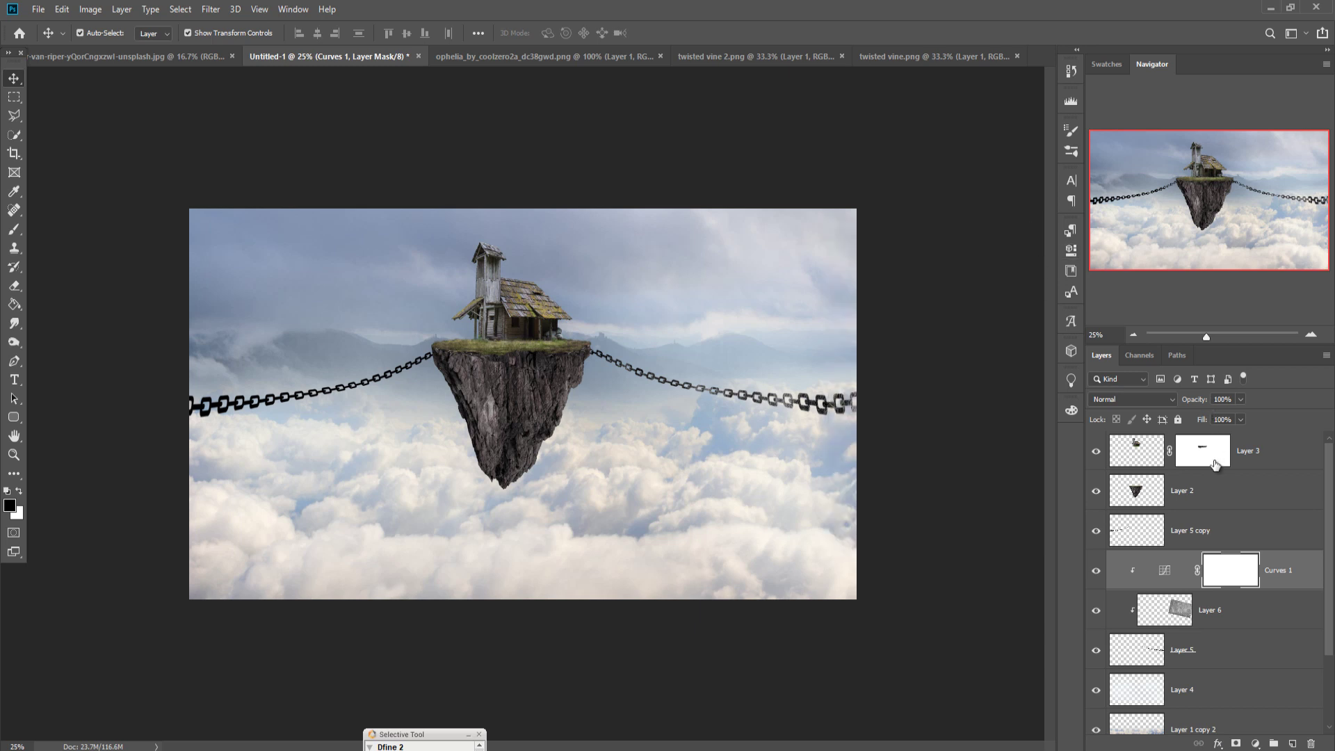
{"action": "left_click", "coordinate": [1224, 612], "text": "shift"}
- Merge the chain, texture and Curves layers into one, and delete the old left chain
{"action": "right_click", "coordinate": [1277, 573]}
{"action": "left_click", "coordinate": [1174, 570]}
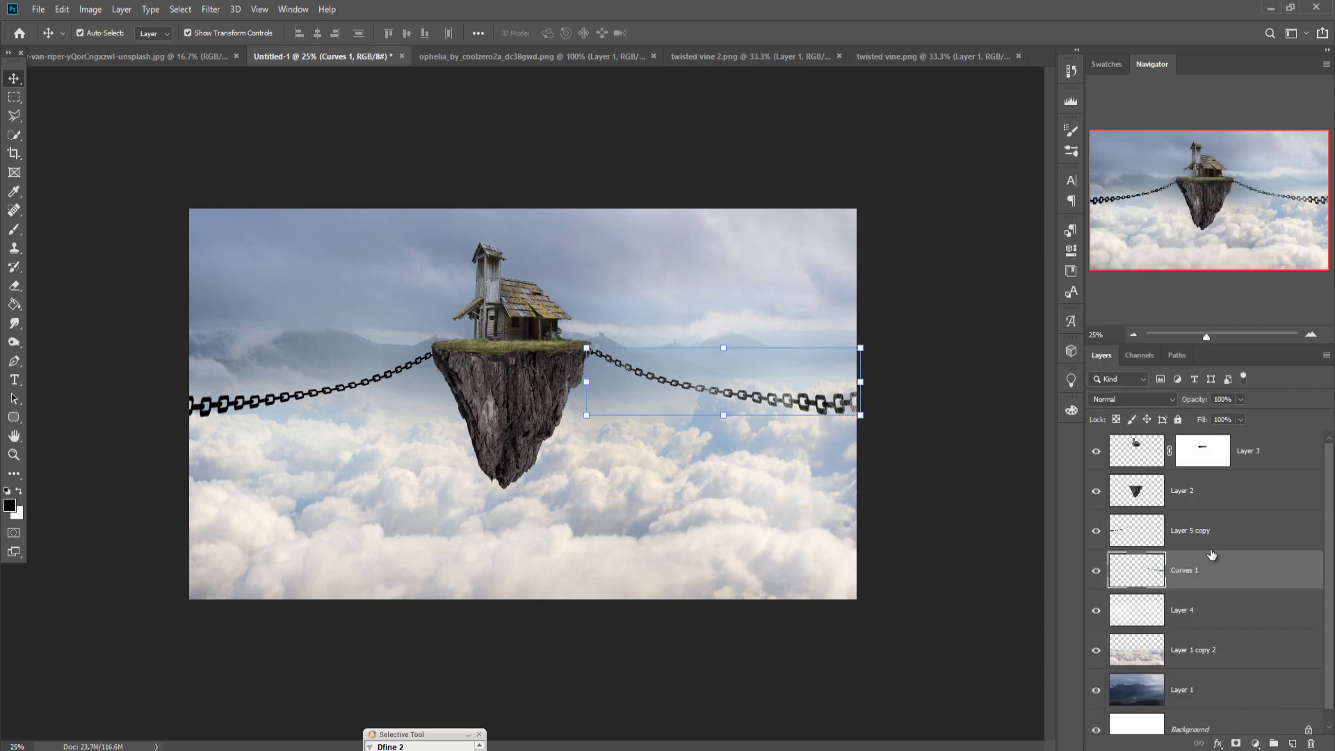
{"action": "left_click", "coordinate": [1210, 532]}
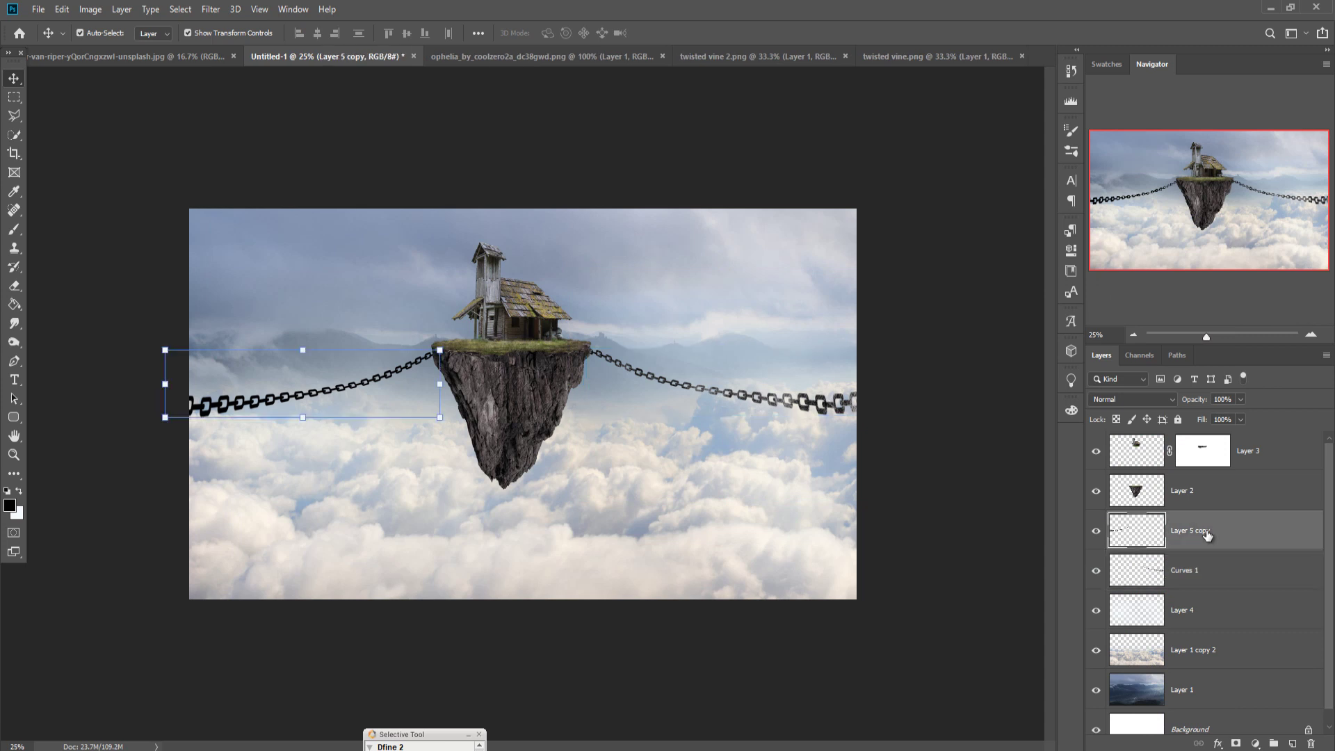
{"action": "key", "text": "Delete"}
- Duplicate the merged chain, flip it horizontally, and move it to the island's left side
{"action": "right_click", "coordinate": [1225, 534]}
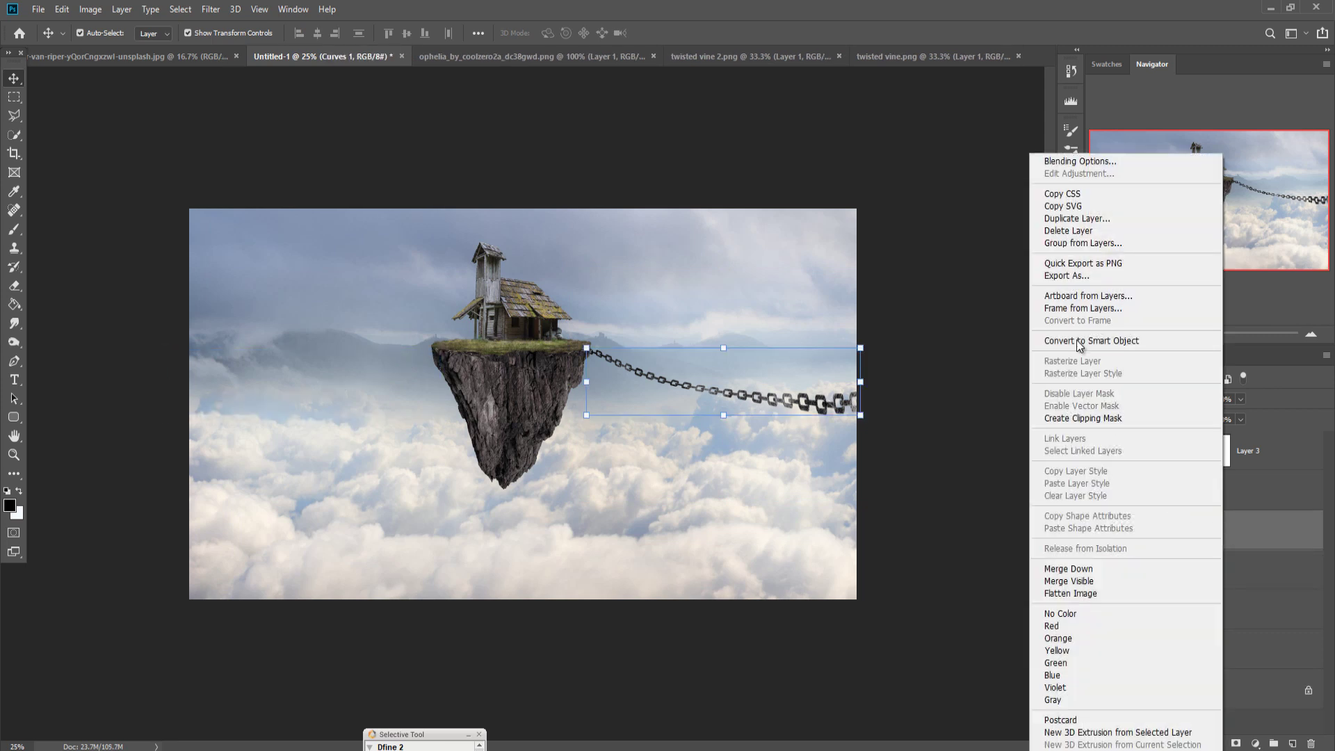
{"action": "left_click", "coordinate": [1084, 220]}
{"action": "left_click", "coordinate": [785, 214]}
{"action": "left_click", "coordinate": [64, 11]}
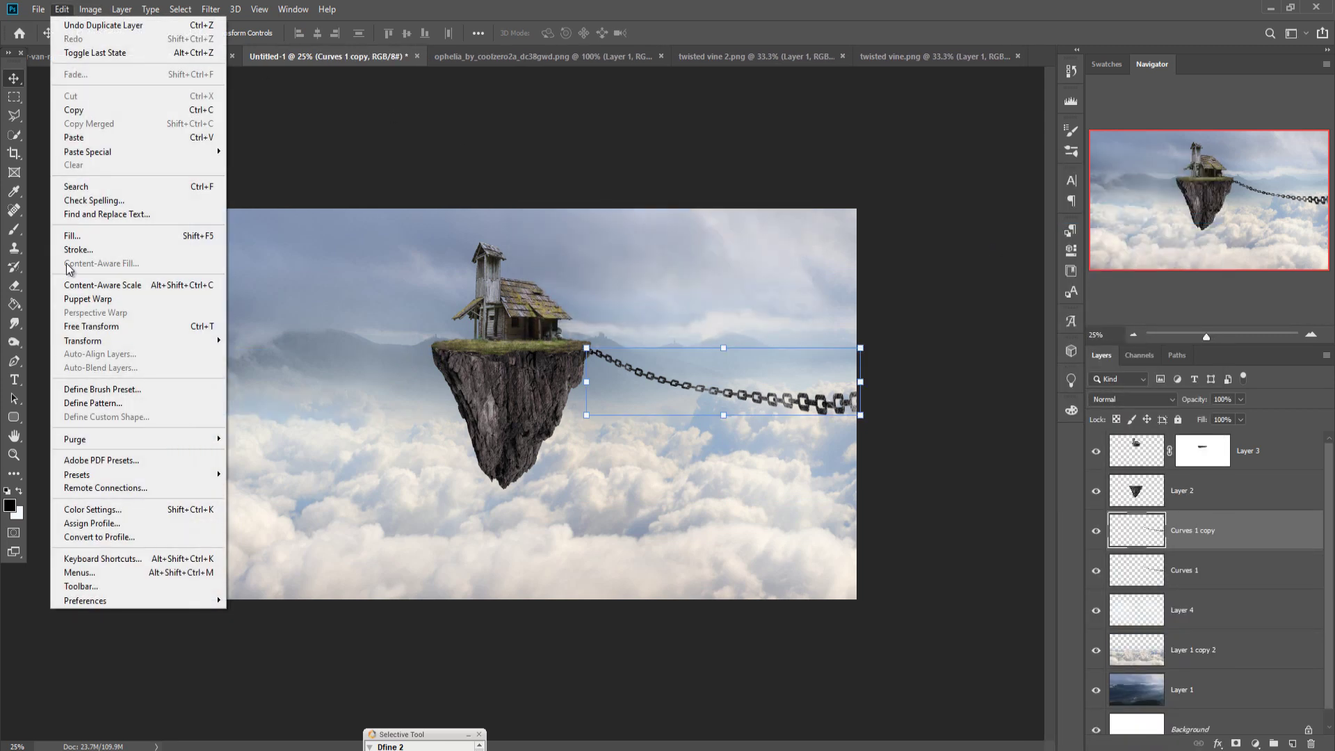
{"action": "left_click", "coordinate": [256, 501]}
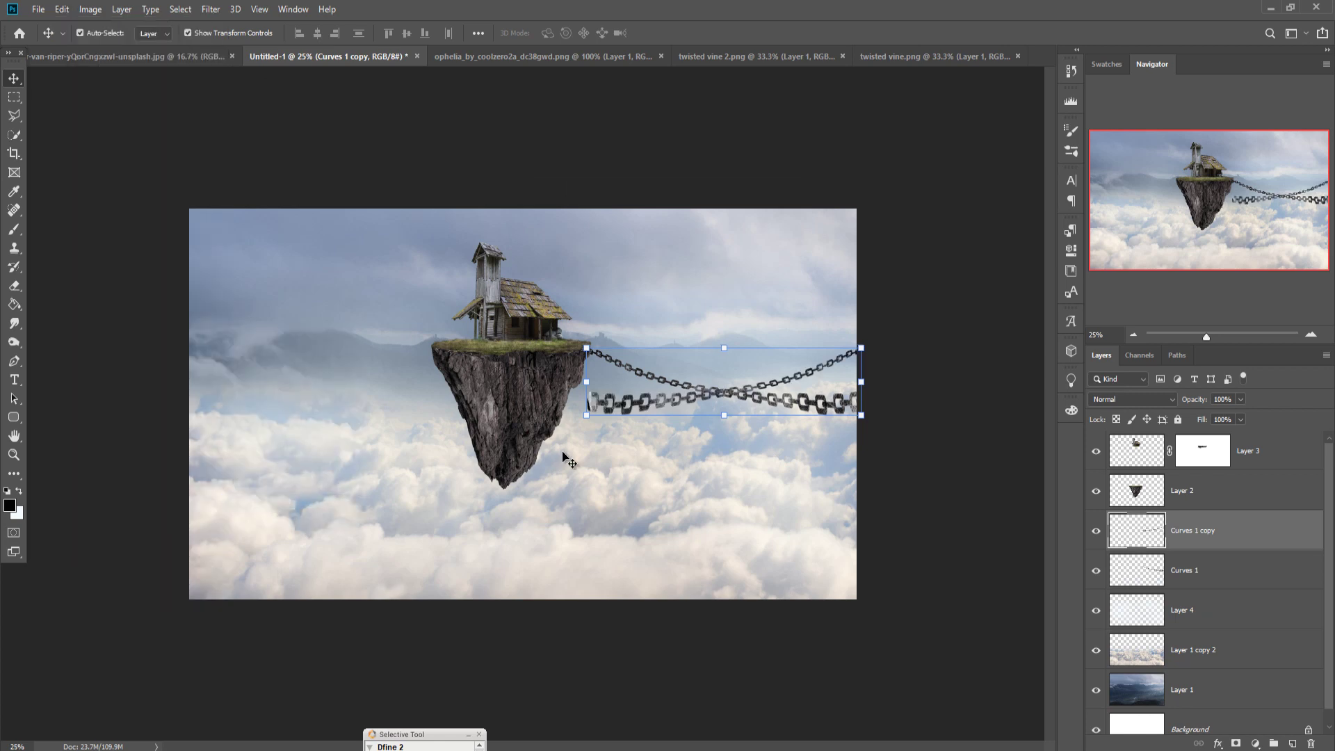
{"action": "left_click_drag", "start_coordinate": [657, 410], "coordinate": [235, 412]}
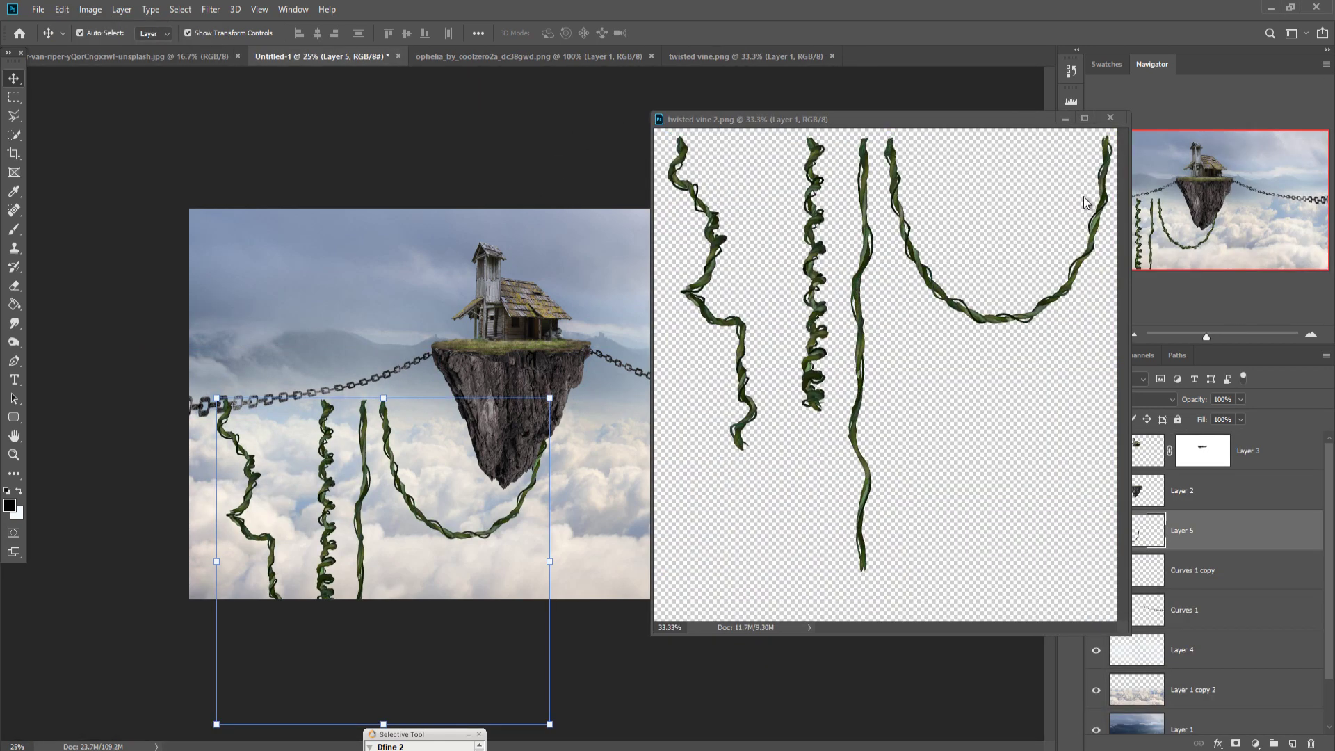
- Warp the twisted vine layer so it bends along the left chain's sag
{"action": "key", "text": "ctrl+t"}
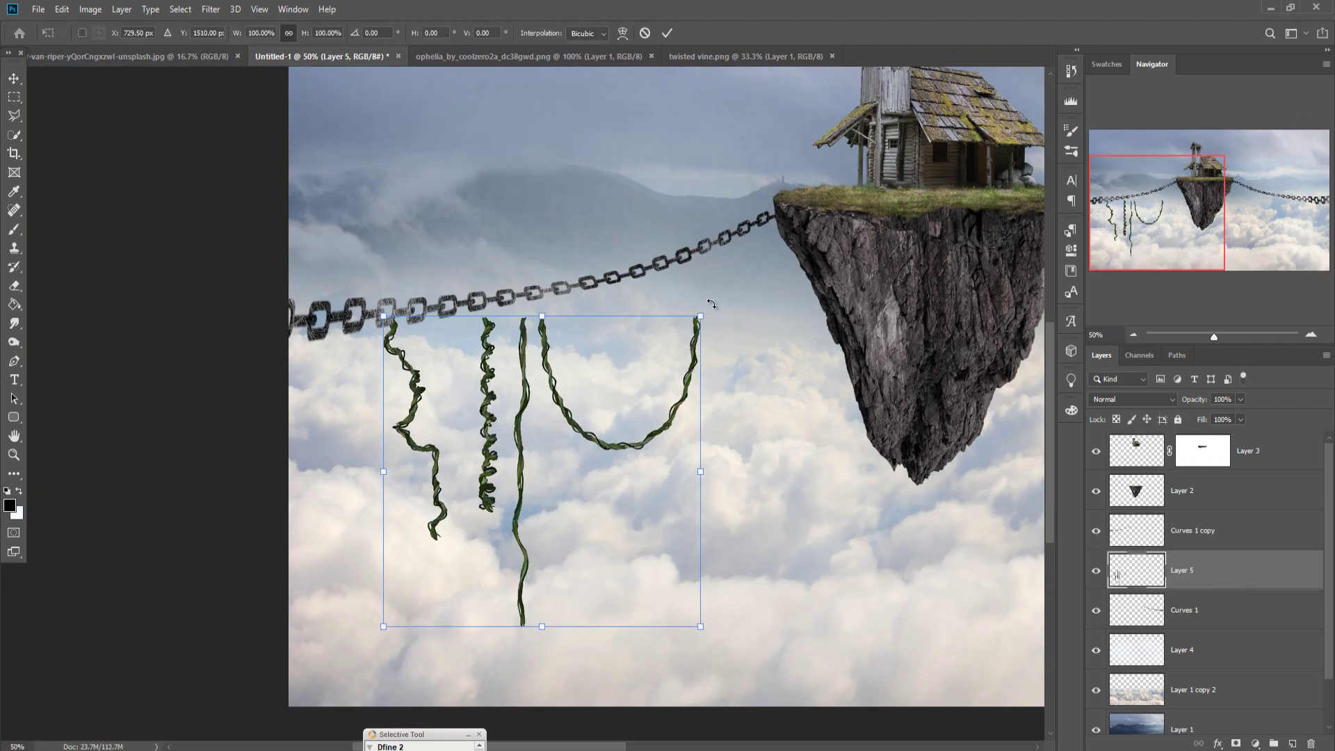
{"action": "left_click_drag", "start_coordinate": [700, 316], "coordinate": [685, 250]}
{"action": "left_click_drag", "start_coordinate": [545, 628], "coordinate": [549, 688]}
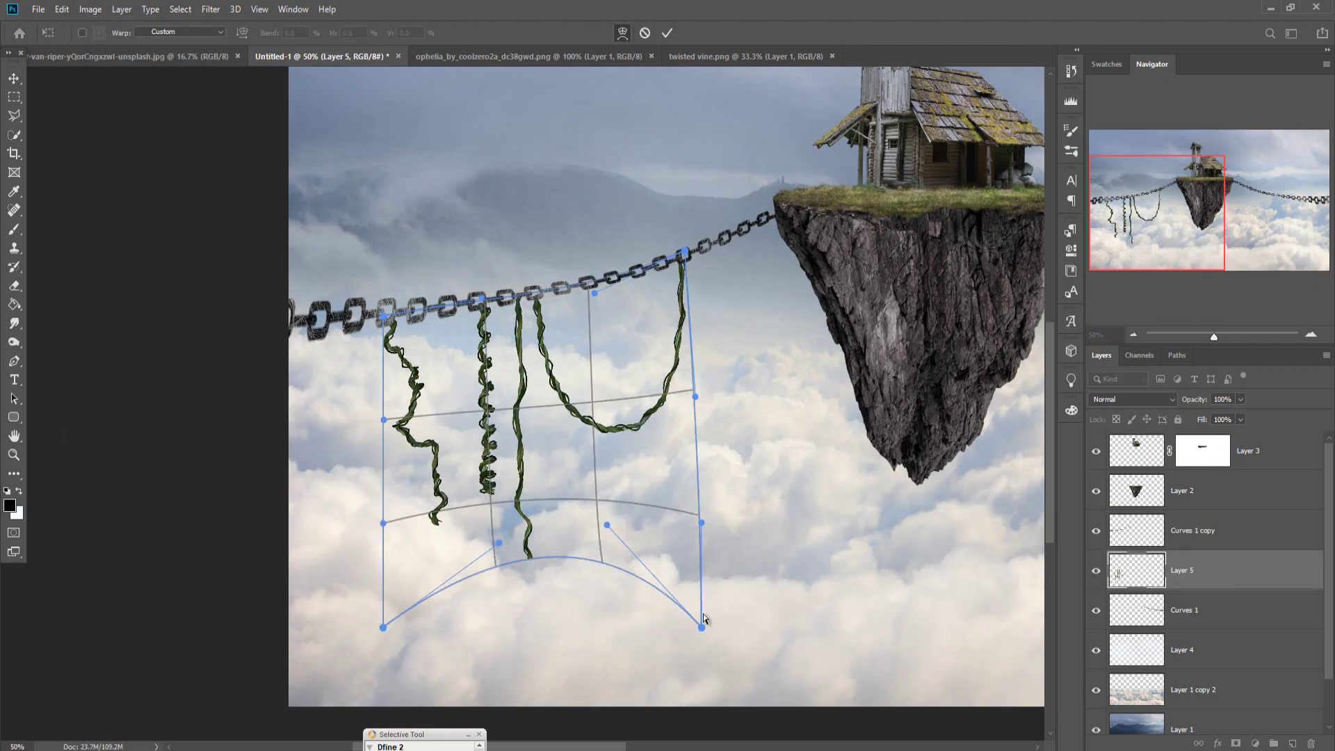
{"action": "left_click_drag", "start_coordinate": [701, 627], "coordinate": [681, 525]}
{"action": "left_click_drag", "start_coordinate": [383, 523], "coordinate": [391, 513]}
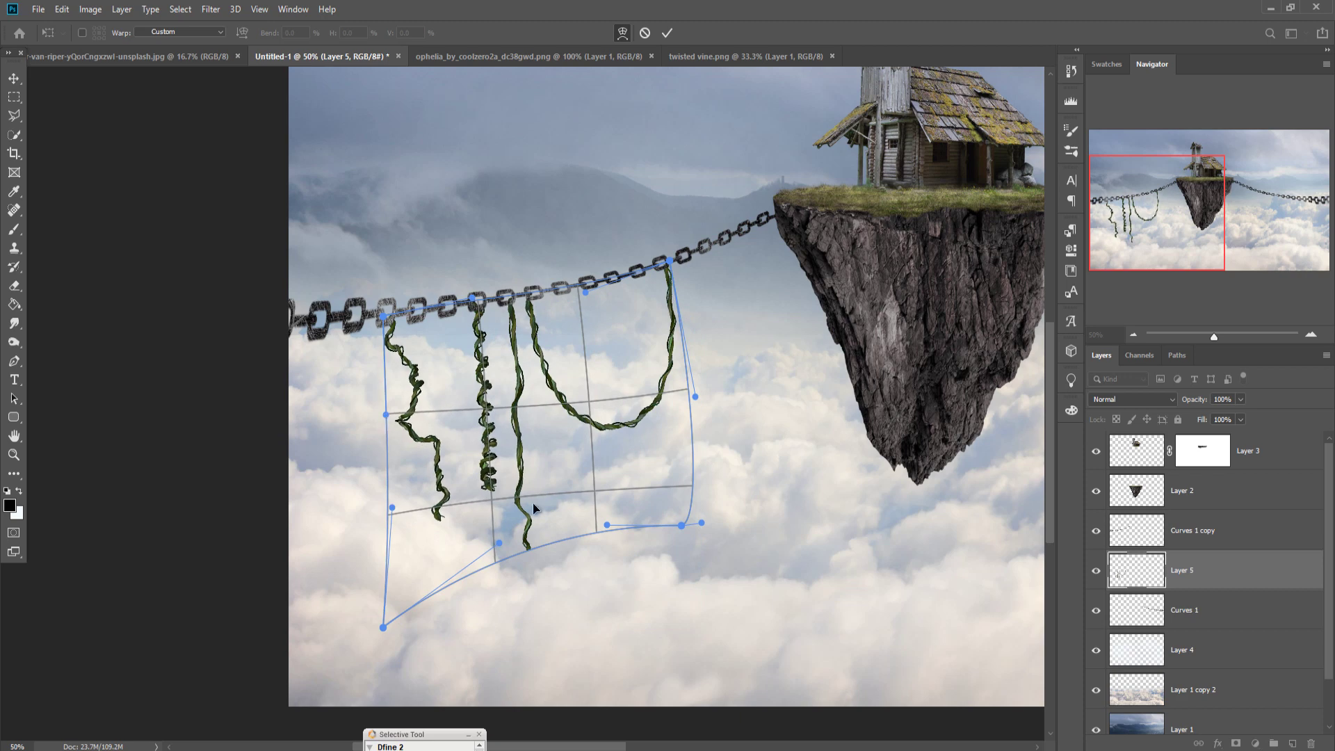
{"action": "key", "text": "Return"}
- Duplicate the vines, shrink the copy to about 73%, flip it, and move it onto the right chain
{"action": "right_click", "coordinate": [1147, 571]}
{"action": "left_click", "coordinate": [1133, 238]}
{"action": "key", "text": "Return"}
{"action": "key", "text": "ctrl+t"}
{"action": "mouse_move", "coordinate": [620, 552]}
{"action": "left_mouse_down"}
{"action": "mouse_move", "coordinate": [493, 397]}
{"action": "mouse_move", "coordinate": [904, 278]}
{"action": "left_mouse_up"}
{"action": "left_click", "coordinate": [62, 9]}
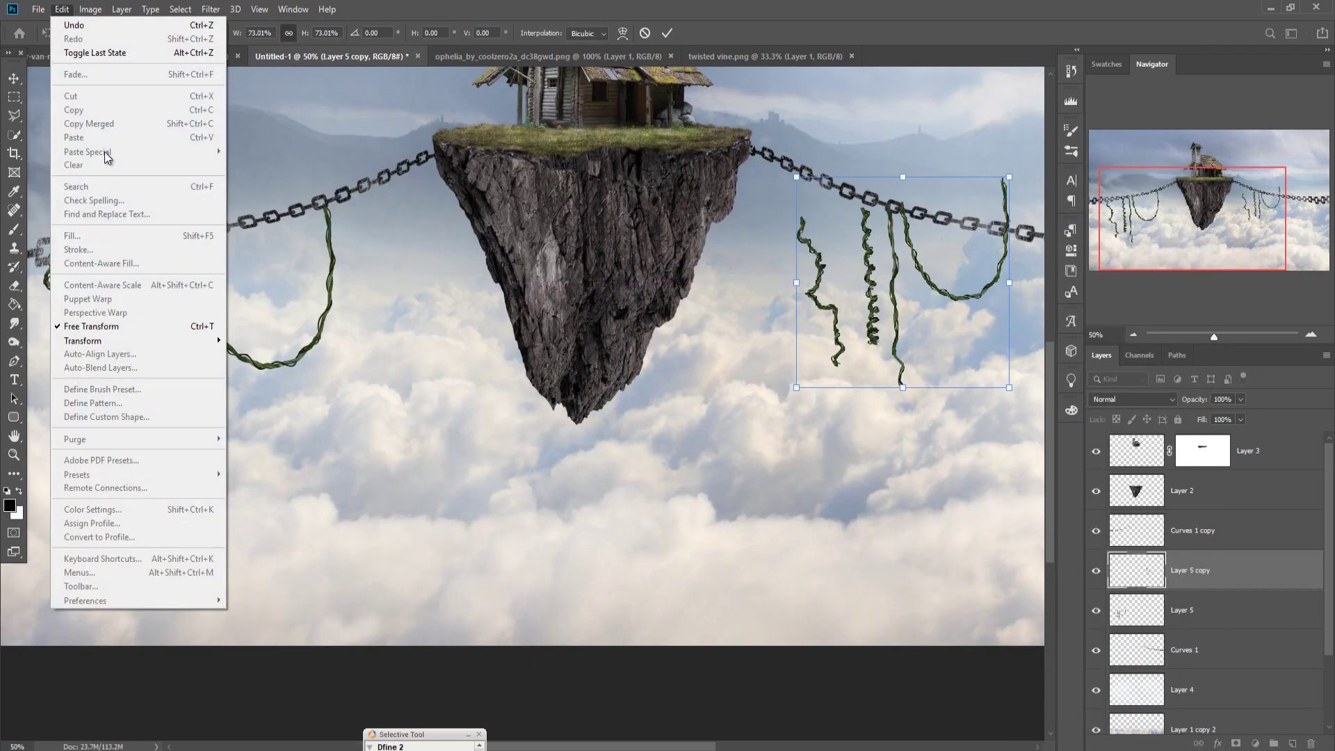
{"action": "left_click", "coordinate": [292, 591]}
{"action": "left_click_drag", "start_coordinate": [994, 139], "coordinate": [902, 146]}
- Warp the right vine copy to bend and lengthen its strands
{"action": "left_click", "coordinate": [62, 9]}
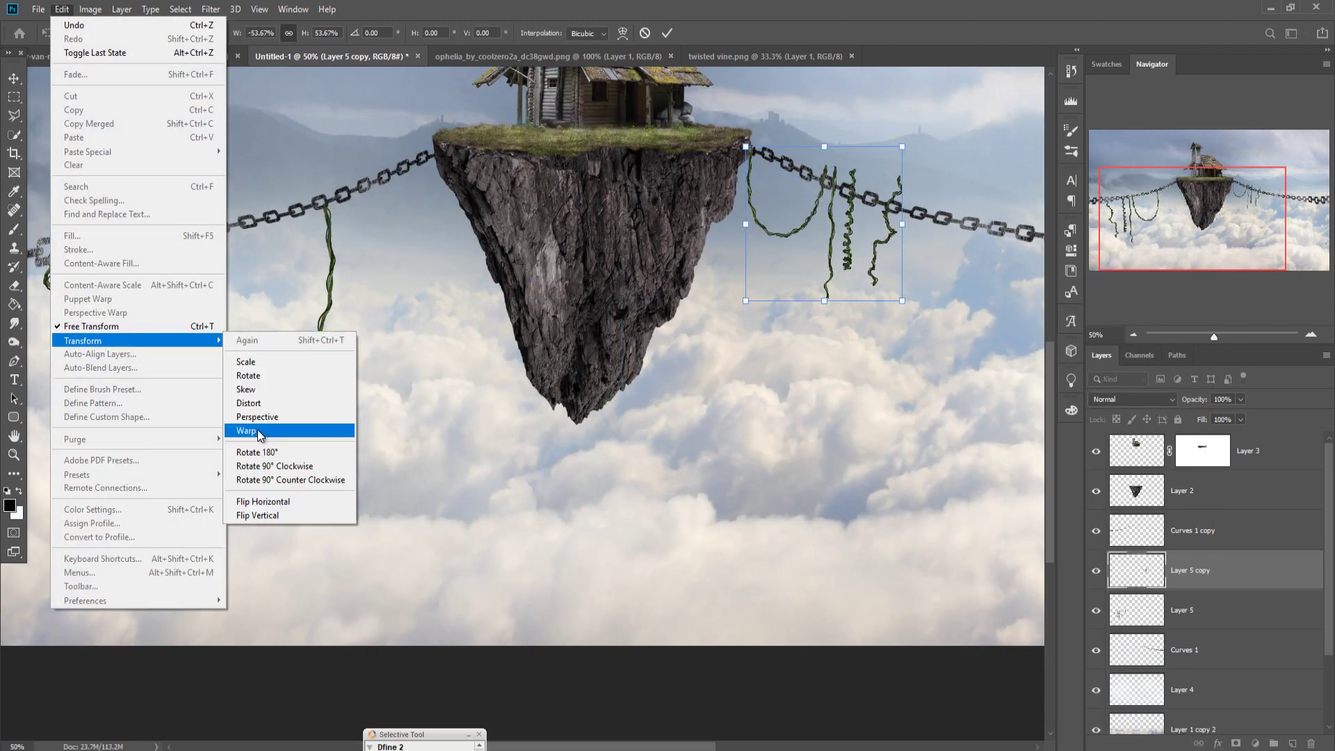
{"action": "left_click", "coordinate": [298, 429]}
{"action": "left_click_drag", "start_coordinate": [862, 278], "coordinate": [852, 310]}
{"action": "key", "text": "Return"}
- Drop another vine set from the twisted vine 2 image onto the right chain
{"action": "left_click", "coordinate": [1182, 610], "text": "shift"}
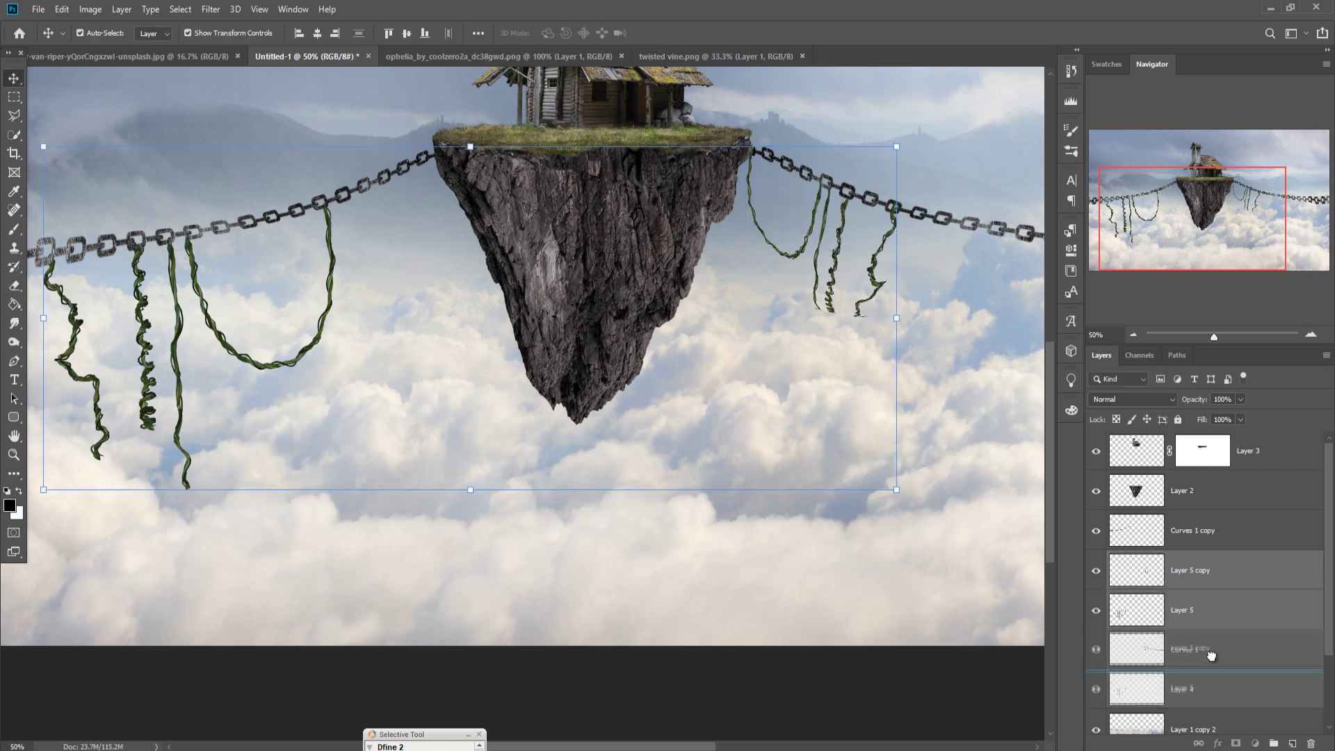
{"action": "key", "text": "ctrl+minus"}
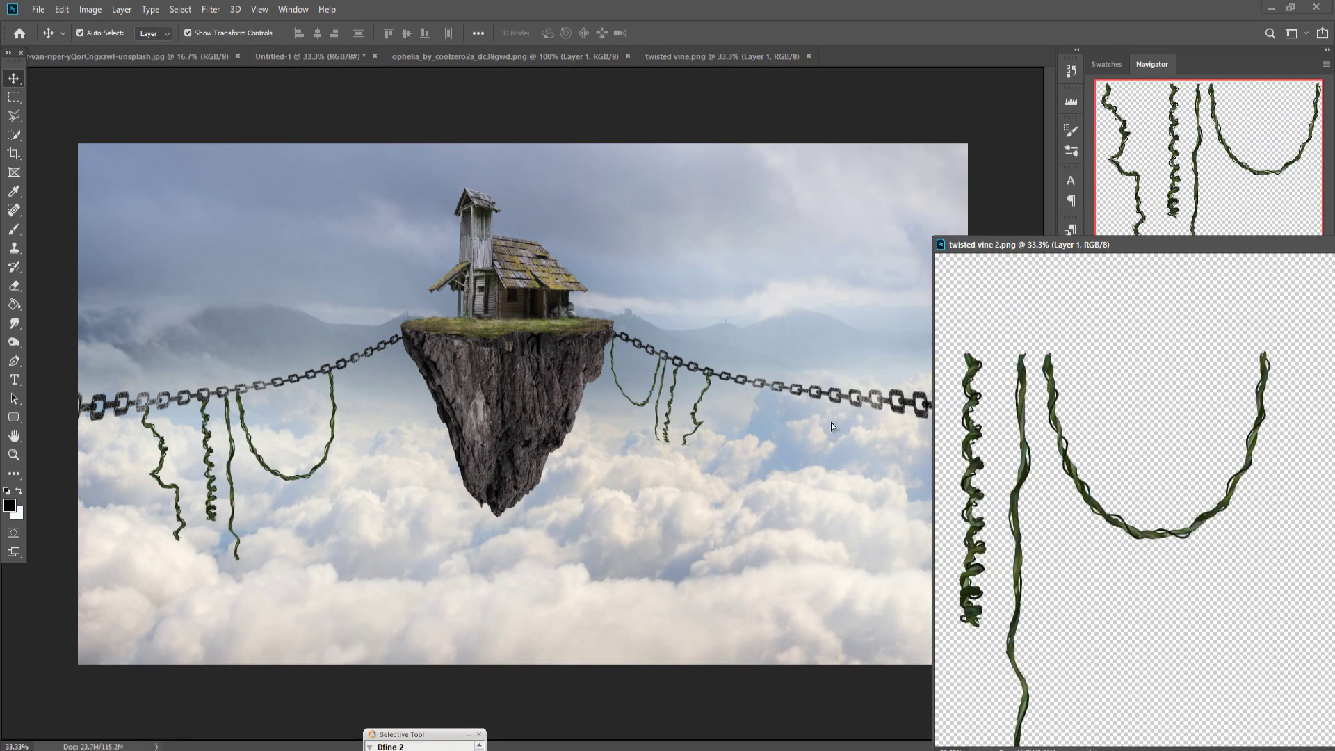
{"action": "left_click_drag", "start_coordinate": [831, 422], "coordinate": [869, 459]}
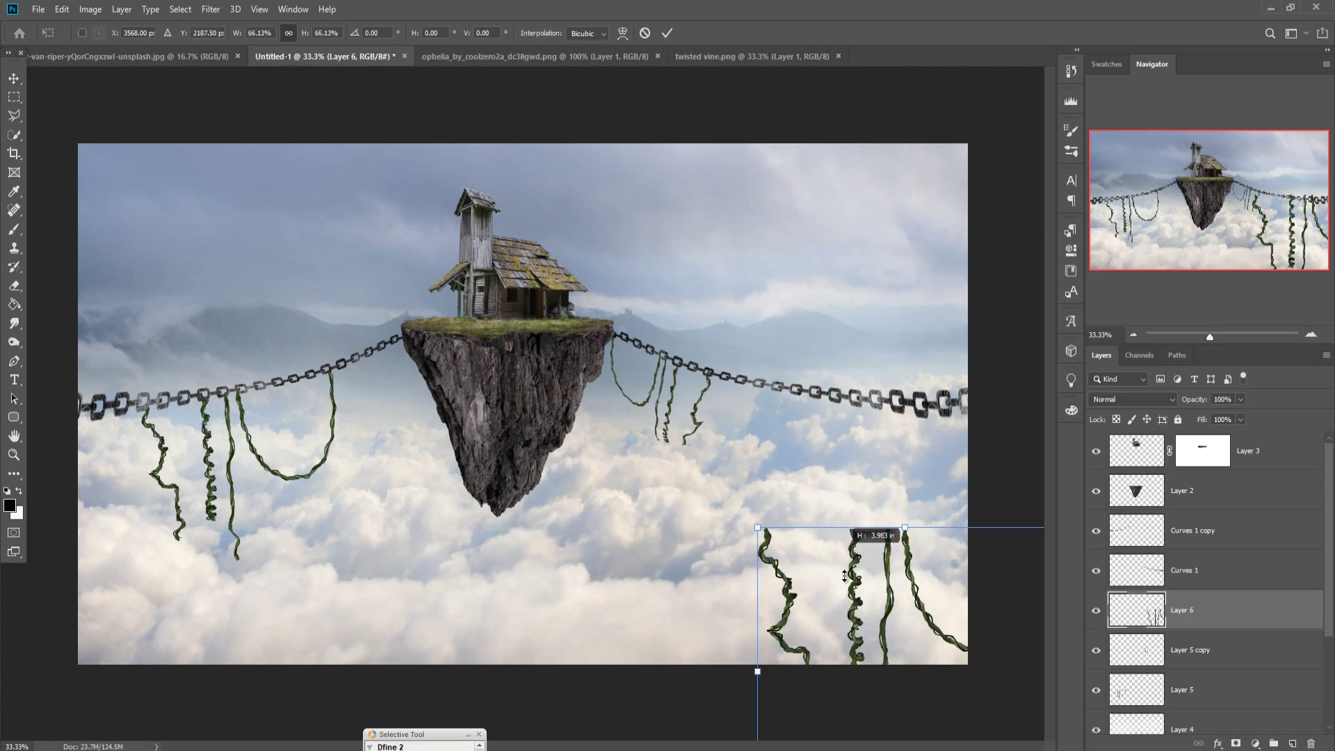
{"action": "key", "text": "ctrl+t"}
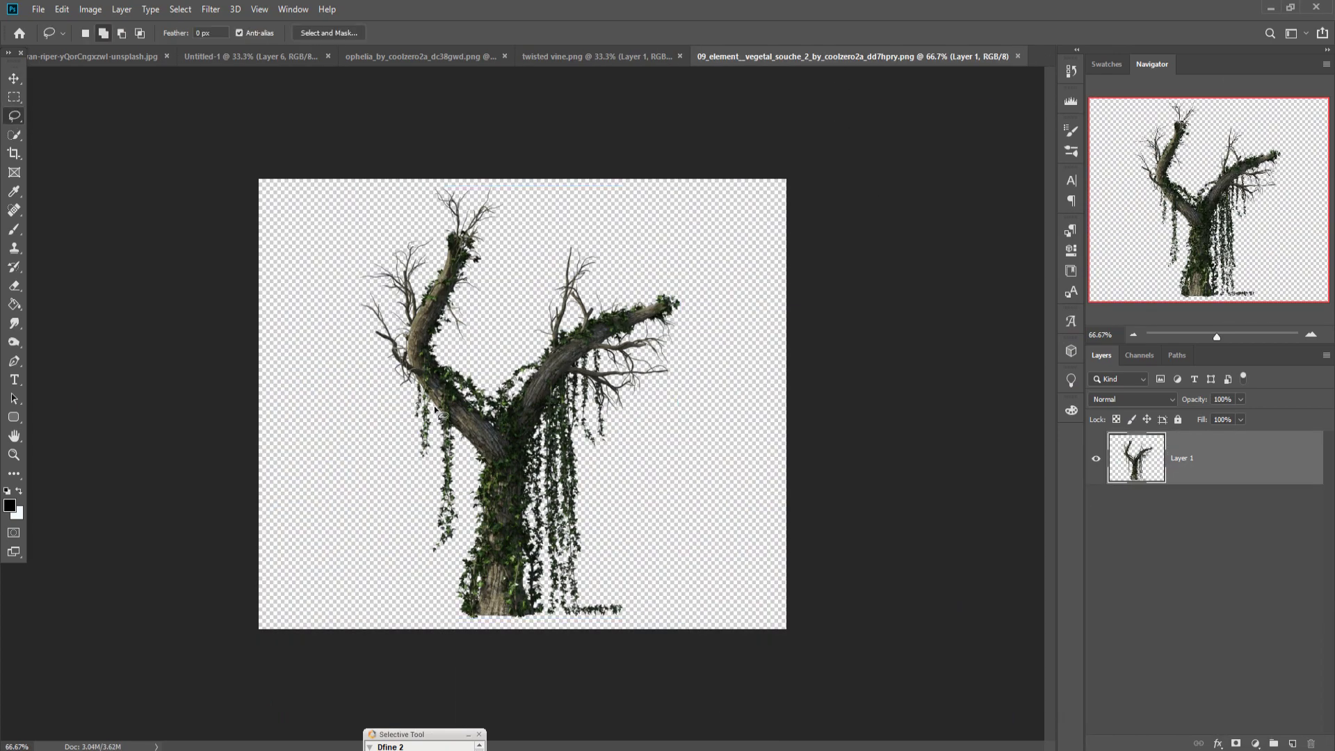
- Cut a strip of hanging ivy from the tree and lay it along the chain beside the island
{"action": "left_click_drag", "start_coordinate": [436, 410], "coordinate": [432, 416]}
{"action": "key", "text": "v"}
{"action": "left_click_drag", "start_coordinate": [1204, 481], "coordinate": [1204, 480]}
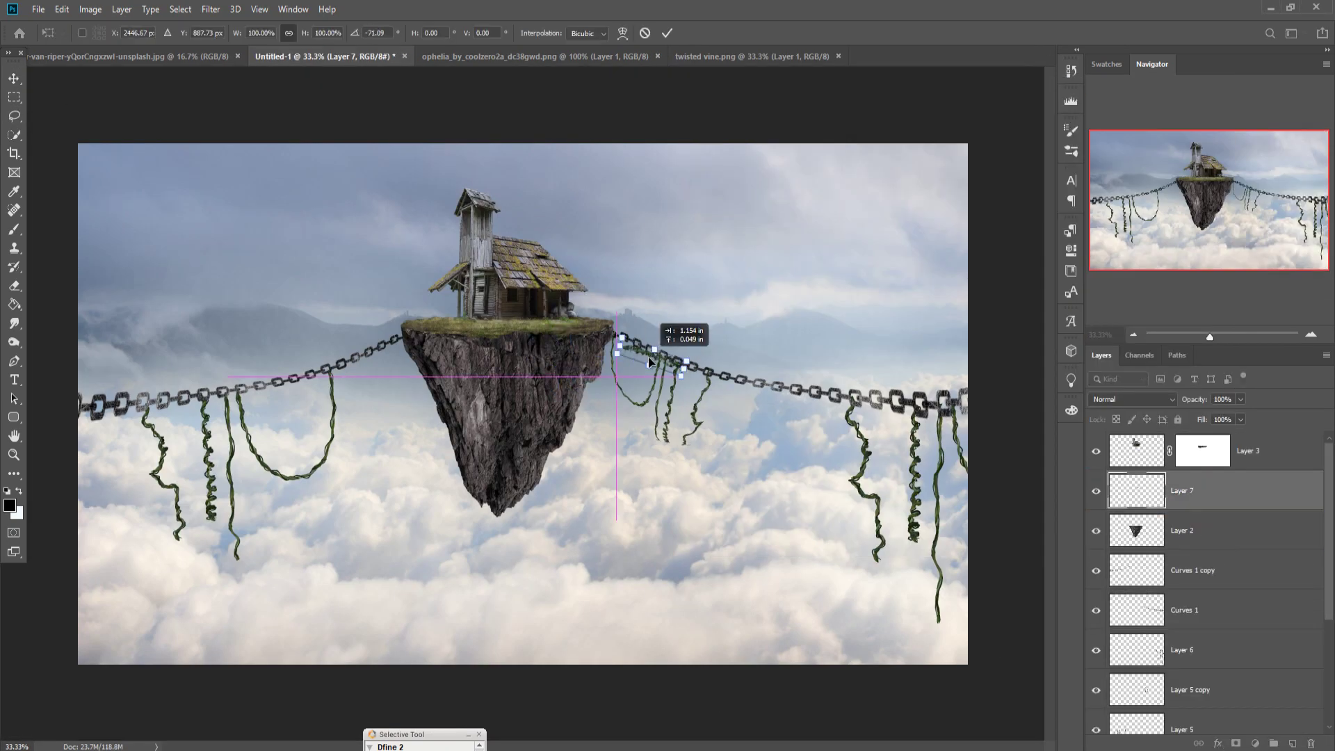
{"action": "left_click_drag", "start_coordinate": [581, 320], "coordinate": [689, 327]}
{"action": "scroll", "coordinate": [688, 327], "scroll_direction": "up", "scroll_amount": 3}
{"action": "left_click_drag", "start_coordinate": [695, 237], "coordinate": [706, 244]}
{"action": "key", "text": "Return"}
- Duplicate the ivy strip and enlarge a copy further along the chain
{"action": "right_click", "coordinate": [1210, 490]}
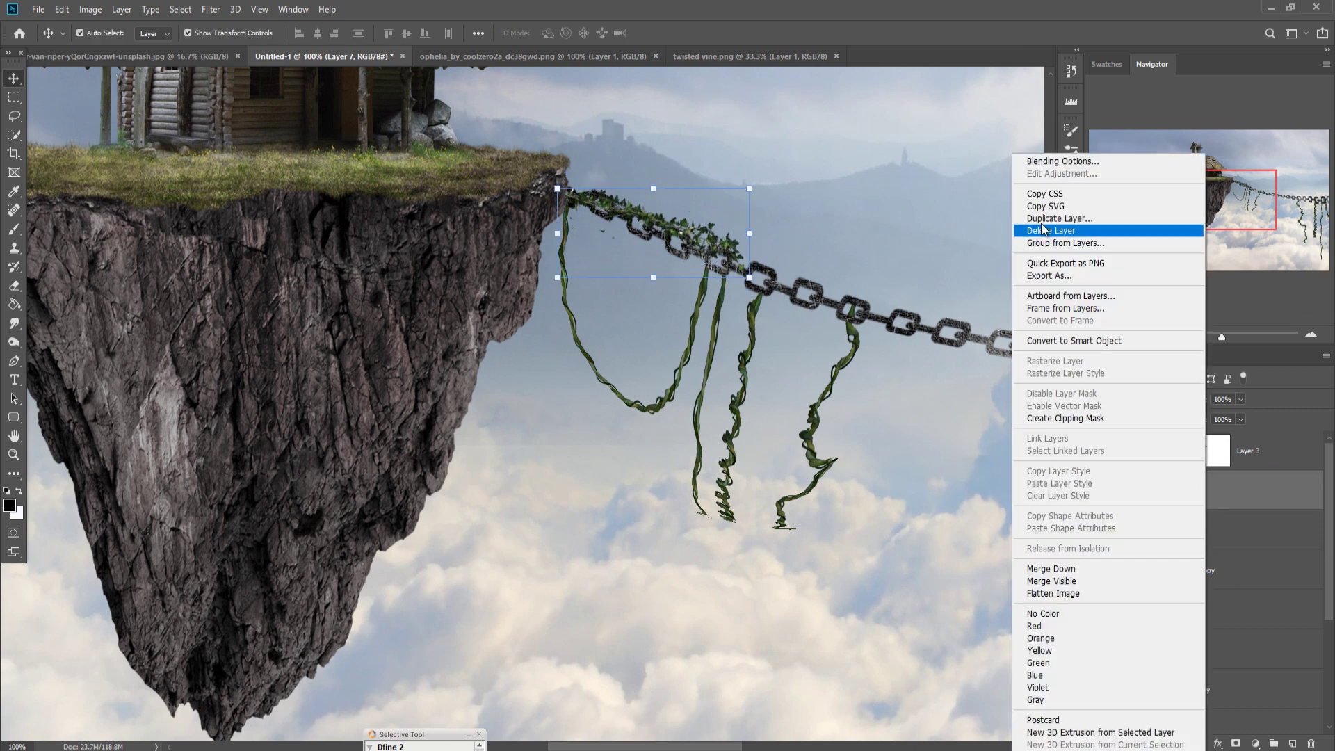
{"action": "left_click", "coordinate": [1113, 227]}
{"action": "key", "text": "Return"}
{"action": "key", "text": "ctrl+j"}
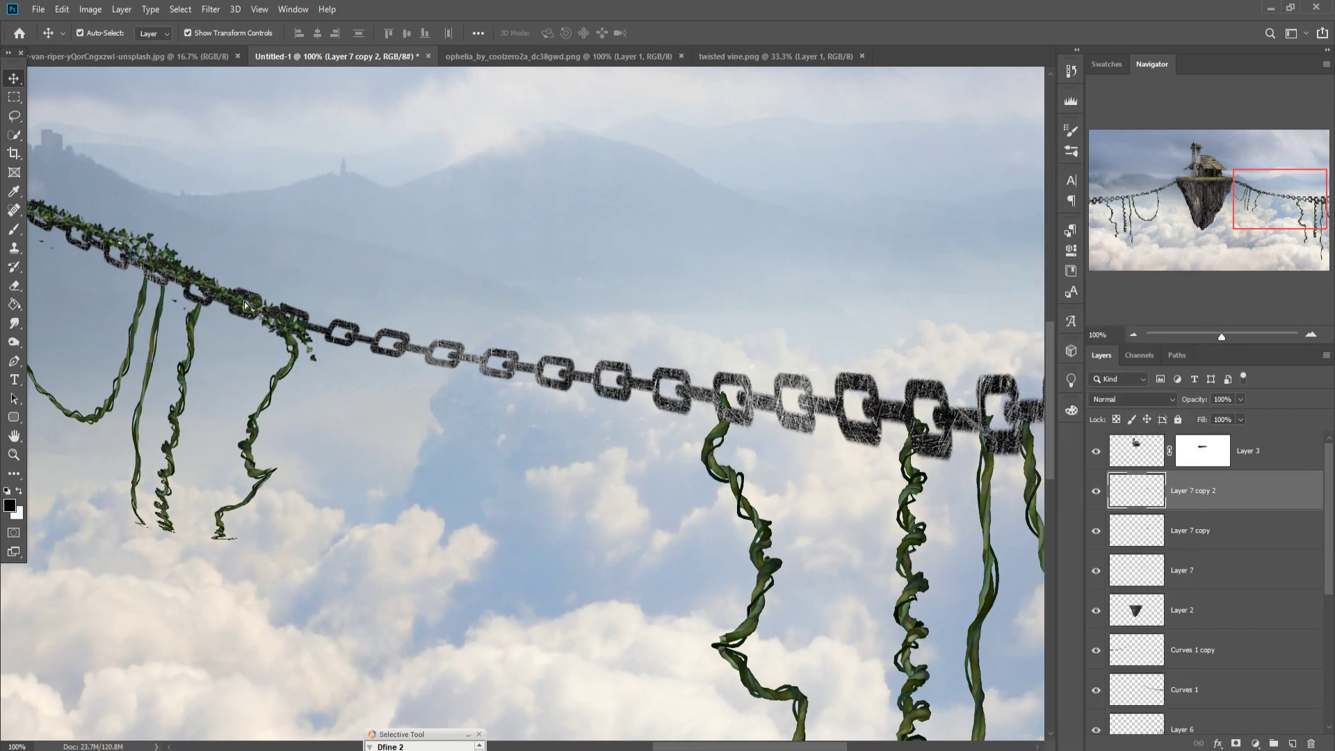
{"action": "key", "text": "ctrl+t"}
{"action": "left_click_drag", "start_coordinate": [723, 417], "coordinate": [783, 449]}
{"action": "key", "text": "Return"}
- Add another ivy copy placed at the right chain's end
{"action": "right_click", "coordinate": [1210, 491]}
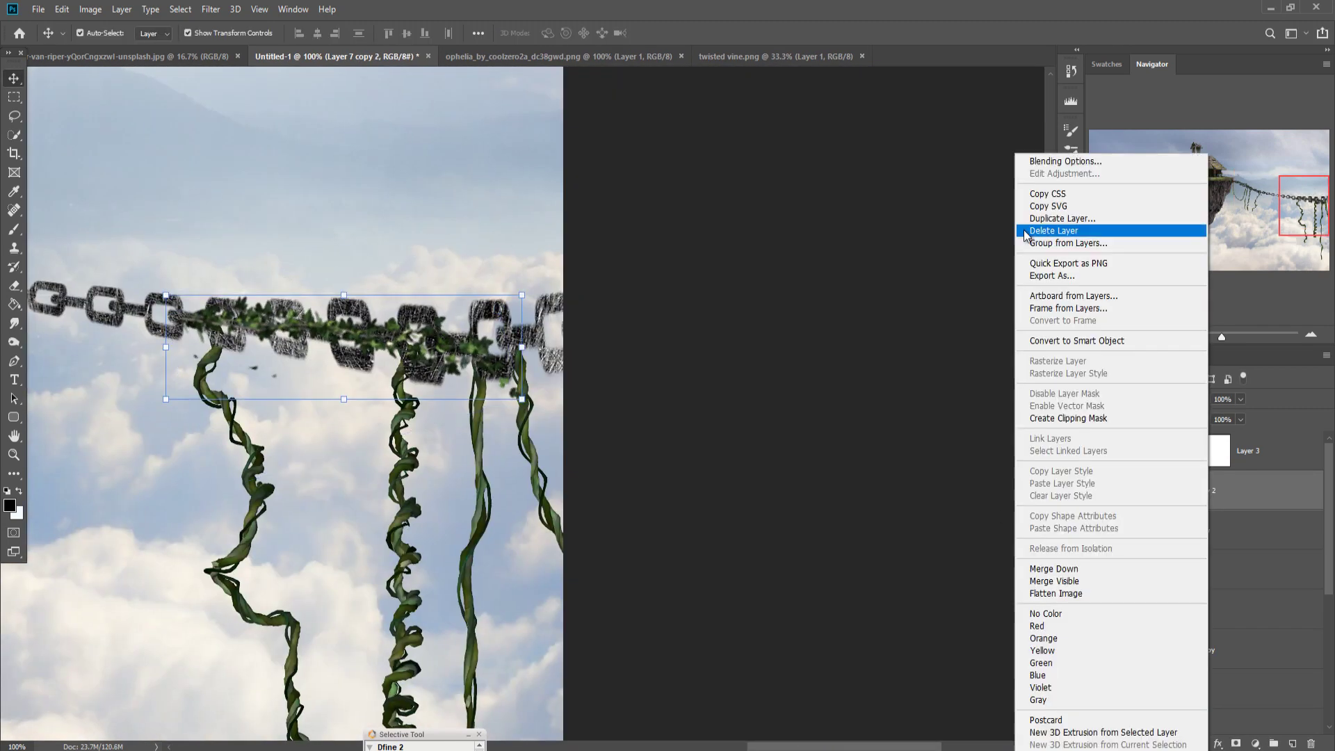
{"action": "left_click", "coordinate": [1112, 226]}
{"action": "key", "text": "Return"}
{"action": "left_click_drag", "start_coordinate": [706, 320], "coordinate": [862, 278]}
{"action": "key", "text": "ctrl+0"}
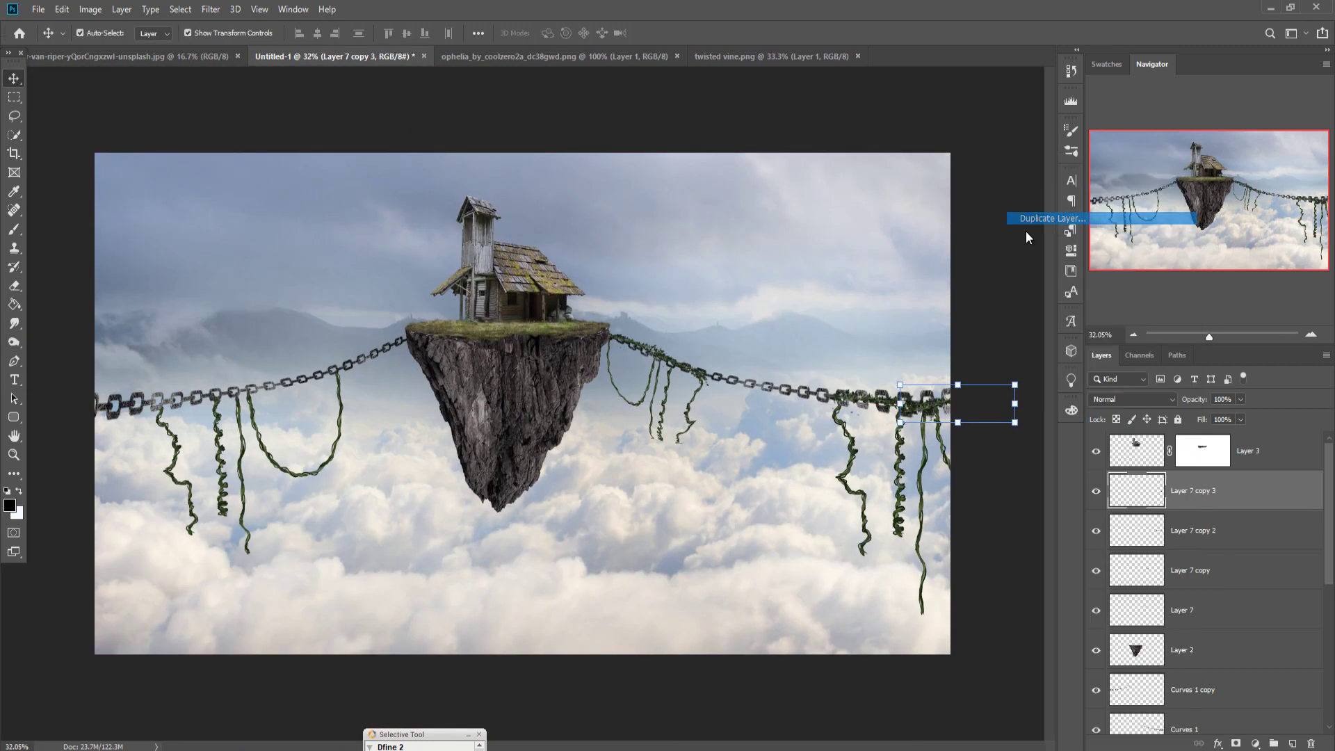
{"action": "key", "text": "Return"}
- Duplicate the ivy again and move the copy onto the left chain
{"action": "right_click", "coordinate": [1209, 491]}
{"action": "left_click", "coordinate": [1112, 226]}
{"action": "key", "text": "Return"}
{"action": "mouse_move", "coordinate": [459, 382]}
{"action": "left_mouse_down"}
{"action": "mouse_move", "coordinate": [286, 381]}
{"action": "mouse_move", "coordinate": [299, 383]}
{"action": "left_mouse_up"}
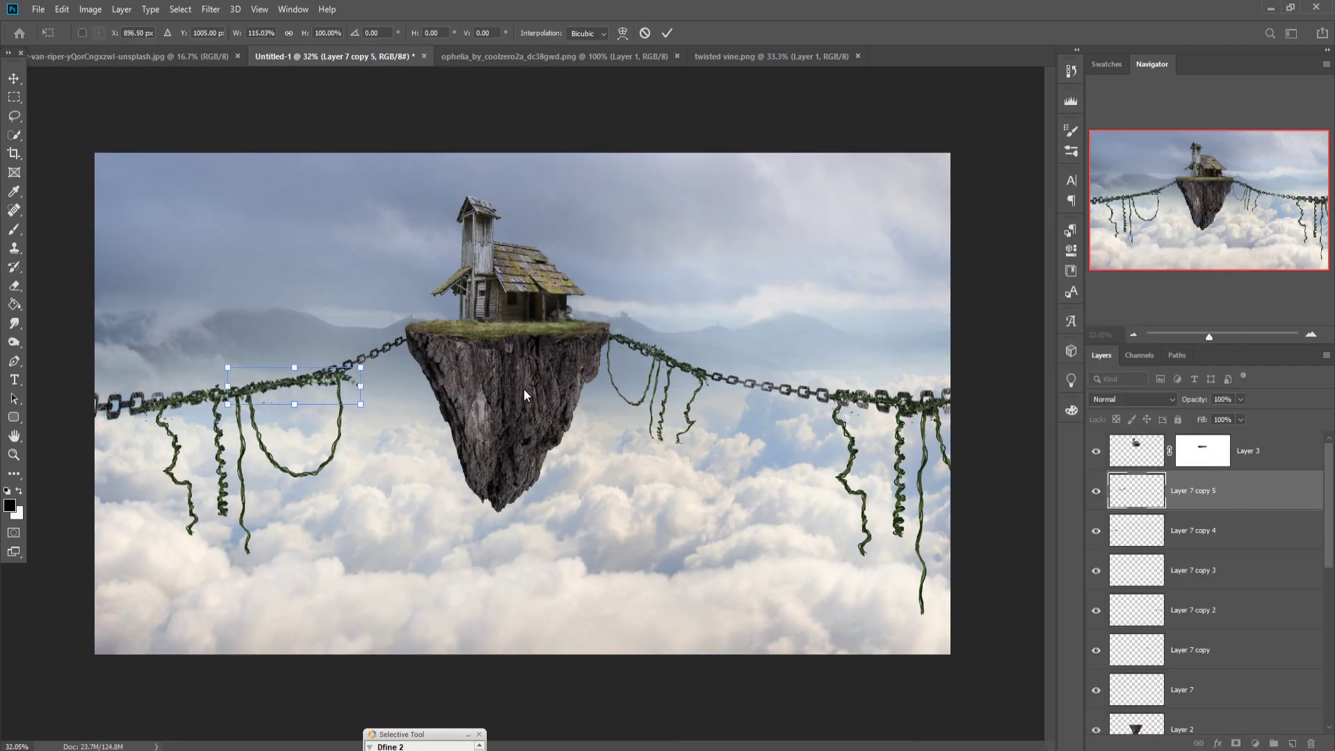
{"action": "key", "text": "ctrl+Tab"}
- Bring the ivy tree onto the island, moving it down and narrowing it
{"action": "key", "text": "ctrl+d"}
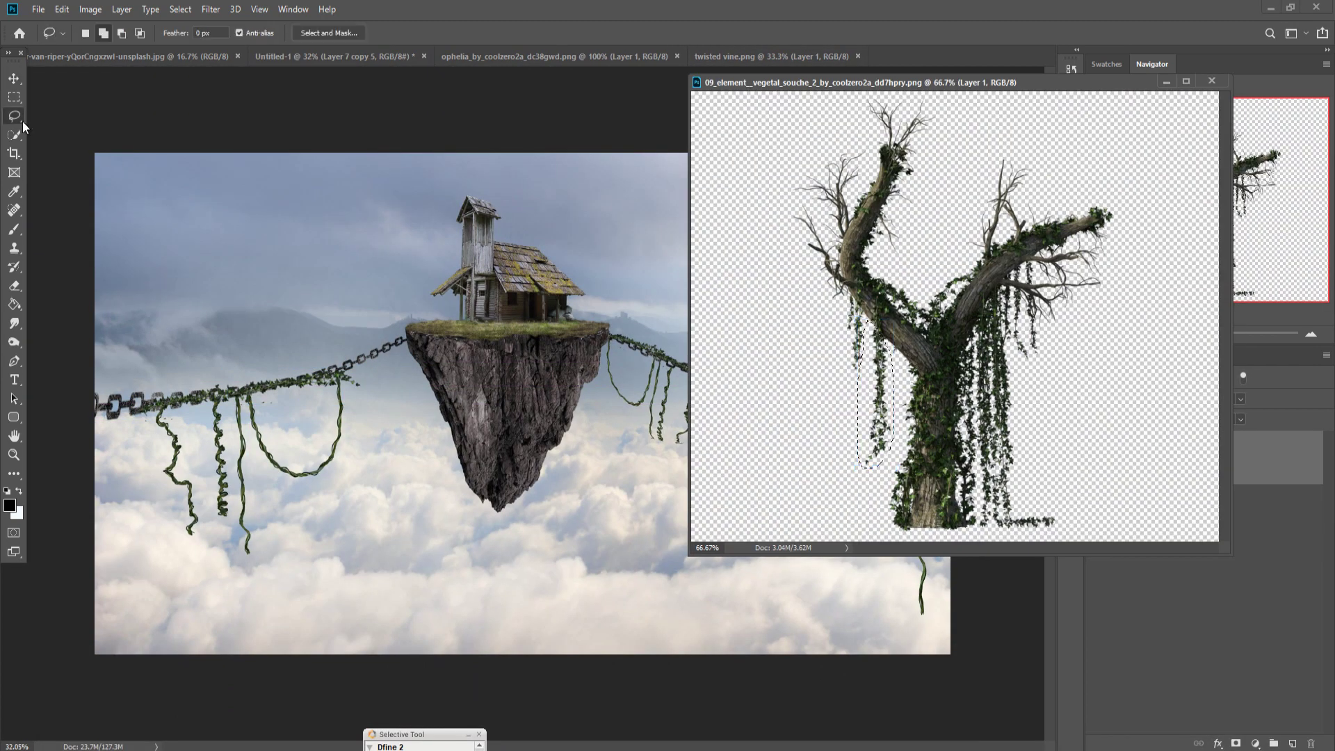
{"action": "left_click_drag", "start_coordinate": [904, 347], "coordinate": [522, 365]}
{"action": "key", "text": "ctrl+t"}
{"action": "left_click_drag", "start_coordinate": [669, 329], "coordinate": [549, 435]}
{"action": "key", "text": "Return"}
- Mask the tree, brushing out the trunk and ivy below the rock, then set brush opacity to 15%
{"action": "left_click", "coordinate": [1236, 743]}
{"action": "key", "text": "b"}
{"action": "key", "text": "bracketright"}
{"action": "key", "text": "bracketright"}
{"action": "key", "text": "bracketright"}
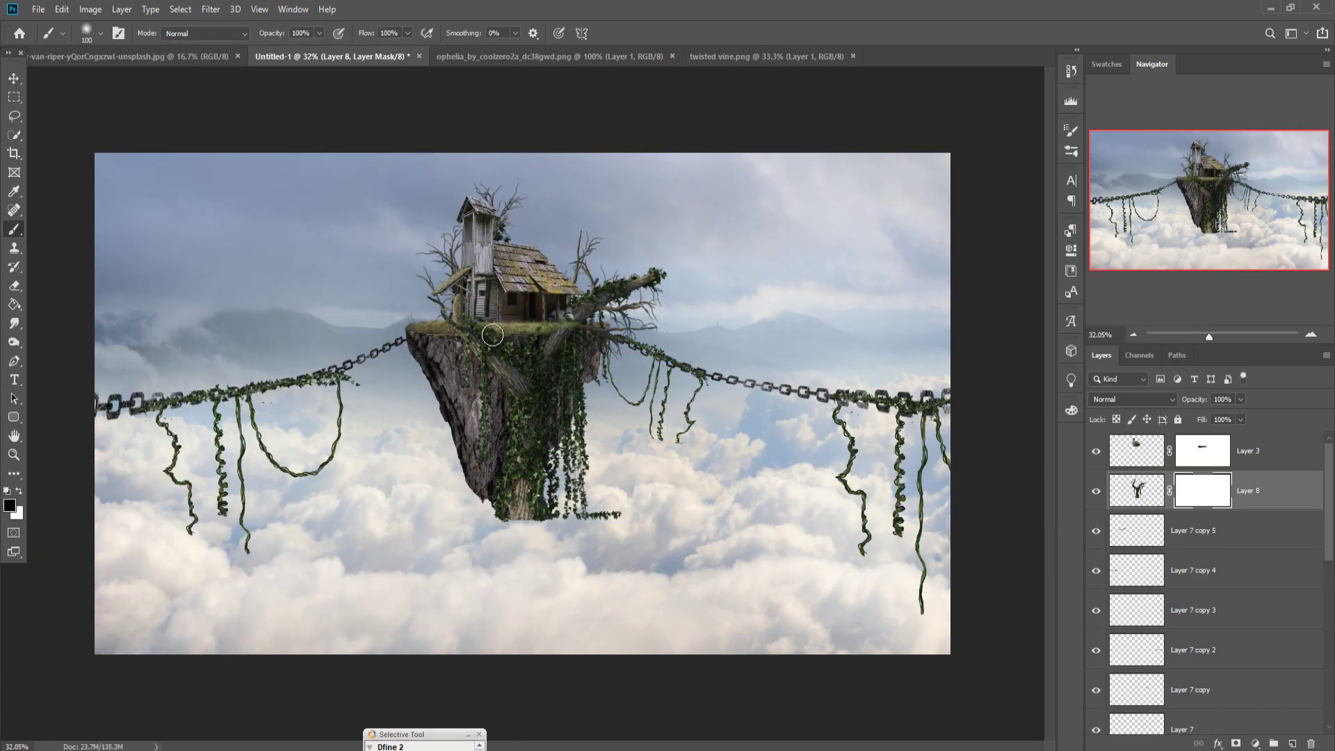
{"action": "left_click_drag", "start_coordinate": [490, 355], "coordinate": [528, 398]}
{"action": "mouse_move", "coordinate": [553, 590]}
{"action": "left_mouse_down"}
{"action": "mouse_move", "coordinate": [568, 543]}
{"action": "mouse_move", "coordinate": [542, 410]}
{"action": "left_mouse_up"}
{"action": "key", "text": "bracketright"}
{"action": "key", "text": "bracketright"}
{"action": "key", "text": "bracketright"}
{"action": "key", "text": "1"}
{"action": "key", "text": "5"}
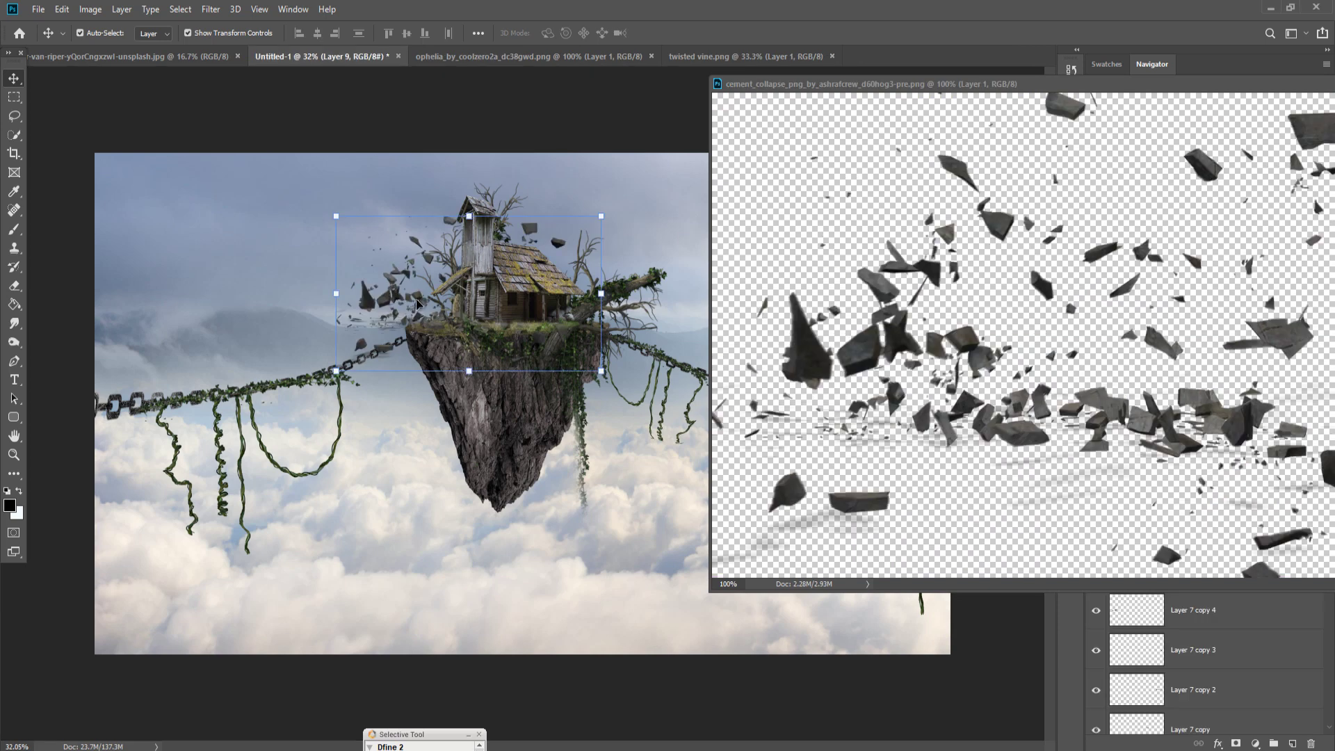
- Rotate the debris layer about 98 degrees and move it below the island's left side
{"action": "key", "text": "ctrl+t"}
{"action": "left_click_drag", "start_coordinate": [330, 208], "coordinate": [403, 445]}
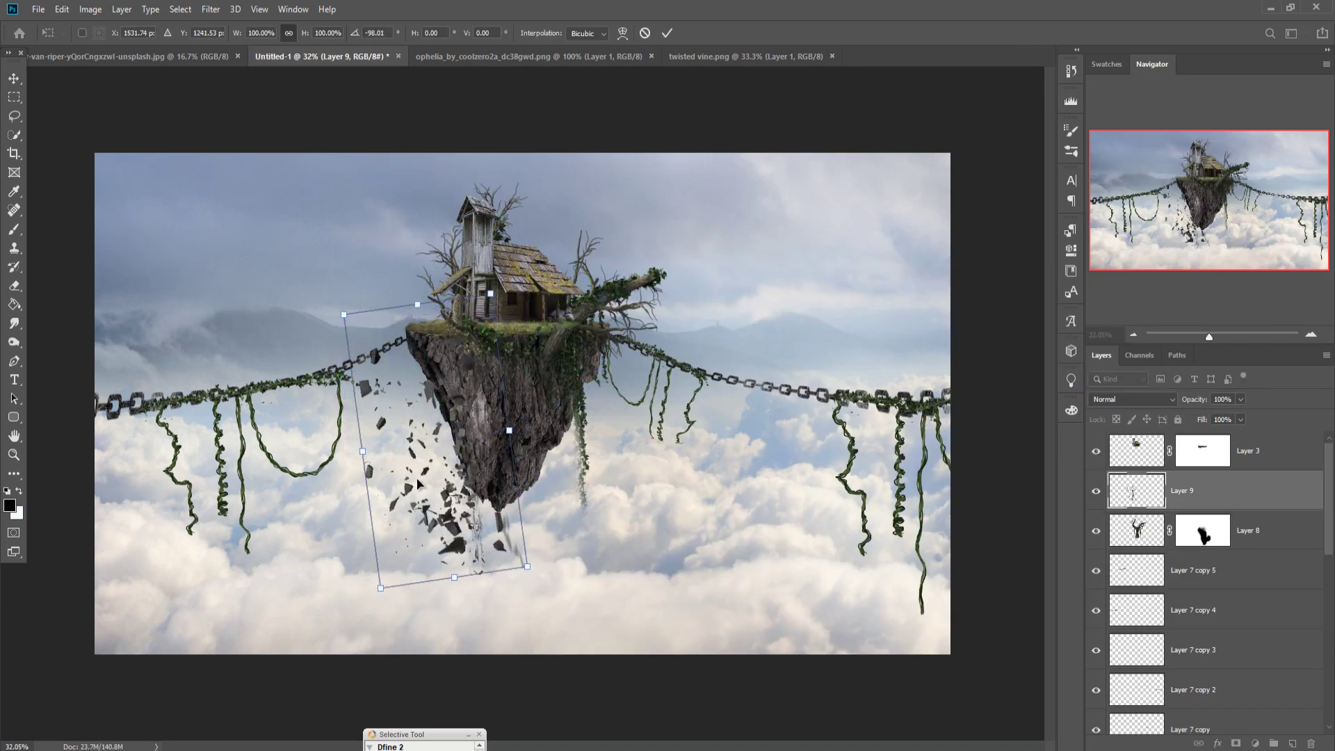
{"action": "left_click_drag", "start_coordinate": [473, 330], "coordinate": [464, 483]}
{"action": "key", "text": "Return"}
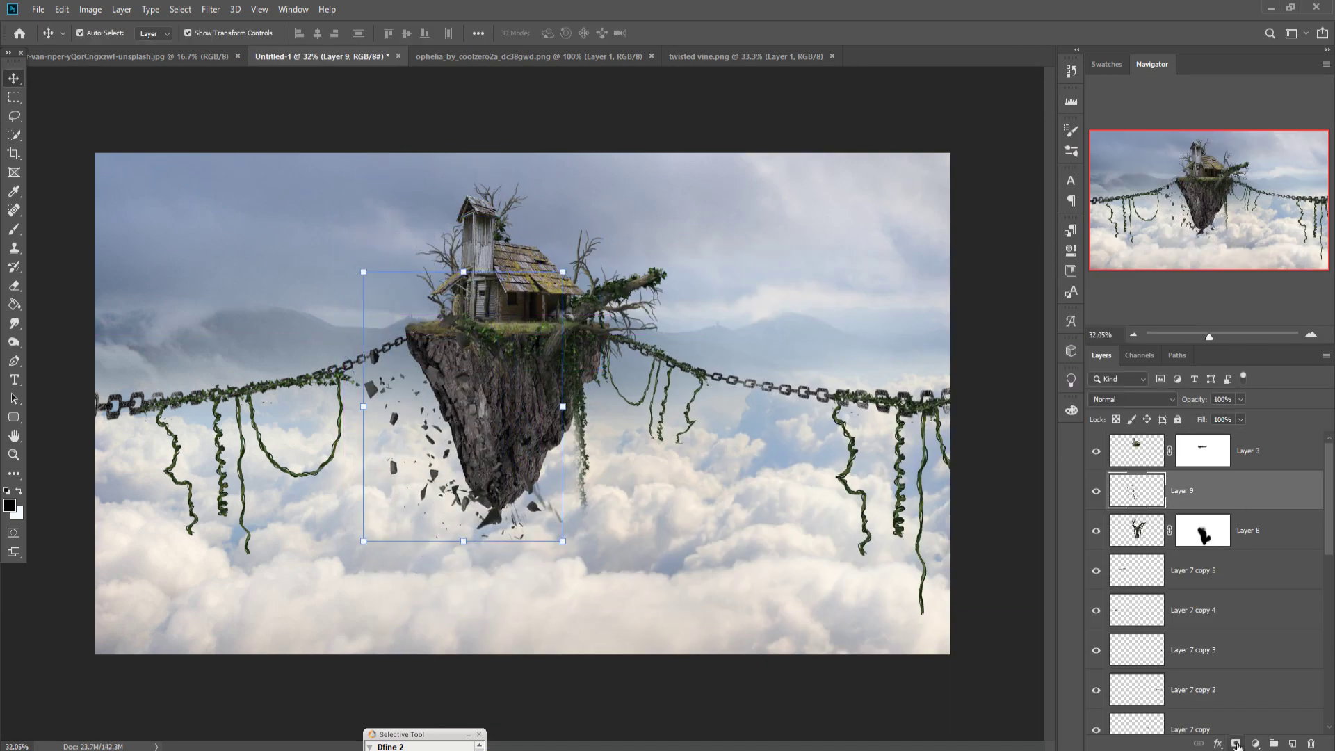
- Mask out debris near the rock's bottom and darken the debris with a curve
{"action": "left_click", "coordinate": [1235, 743]}
{"action": "key", "text": "b"}
{"action": "left_click_drag", "start_coordinate": [522, 396], "coordinate": [561, 495]}
{"action": "left_click_drag", "start_coordinate": [966, 376], "coordinate": [973, 410]}
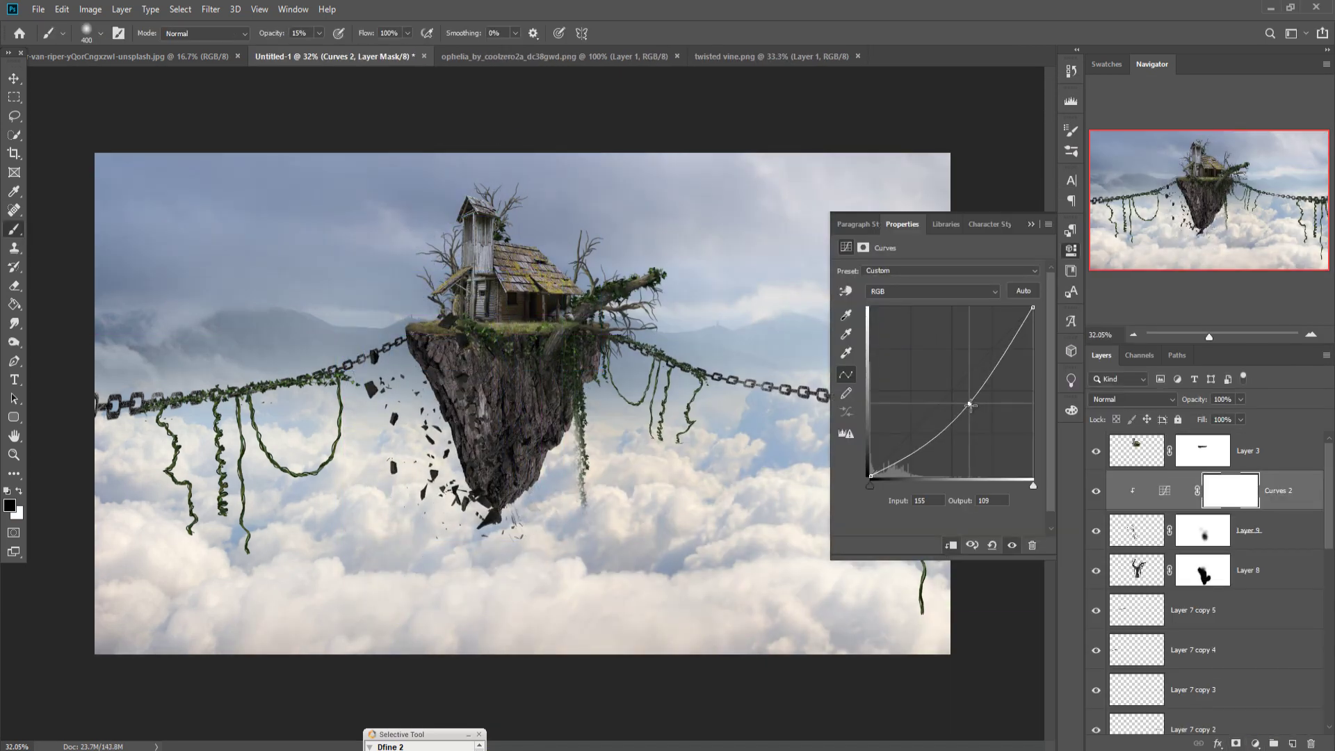
{"action": "left_click", "coordinate": [546, 430]}
- Hide the tree layer and brush away more debris at full opacity
{"action": "left_click", "coordinate": [1096, 570]}
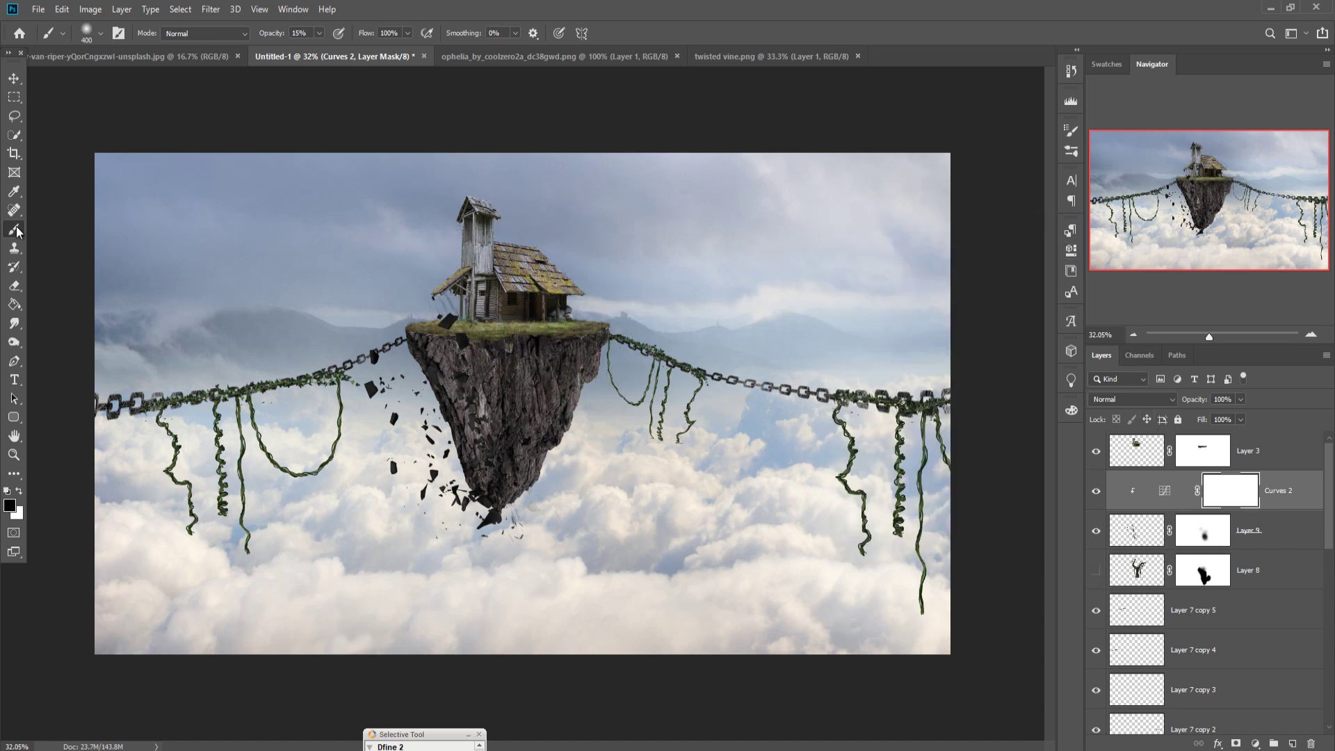
{"action": "left_click", "coordinate": [1202, 530]}
{"action": "key", "text": "0"}
{"action": "left_click_drag", "start_coordinate": [459, 288], "coordinate": [539, 417]}
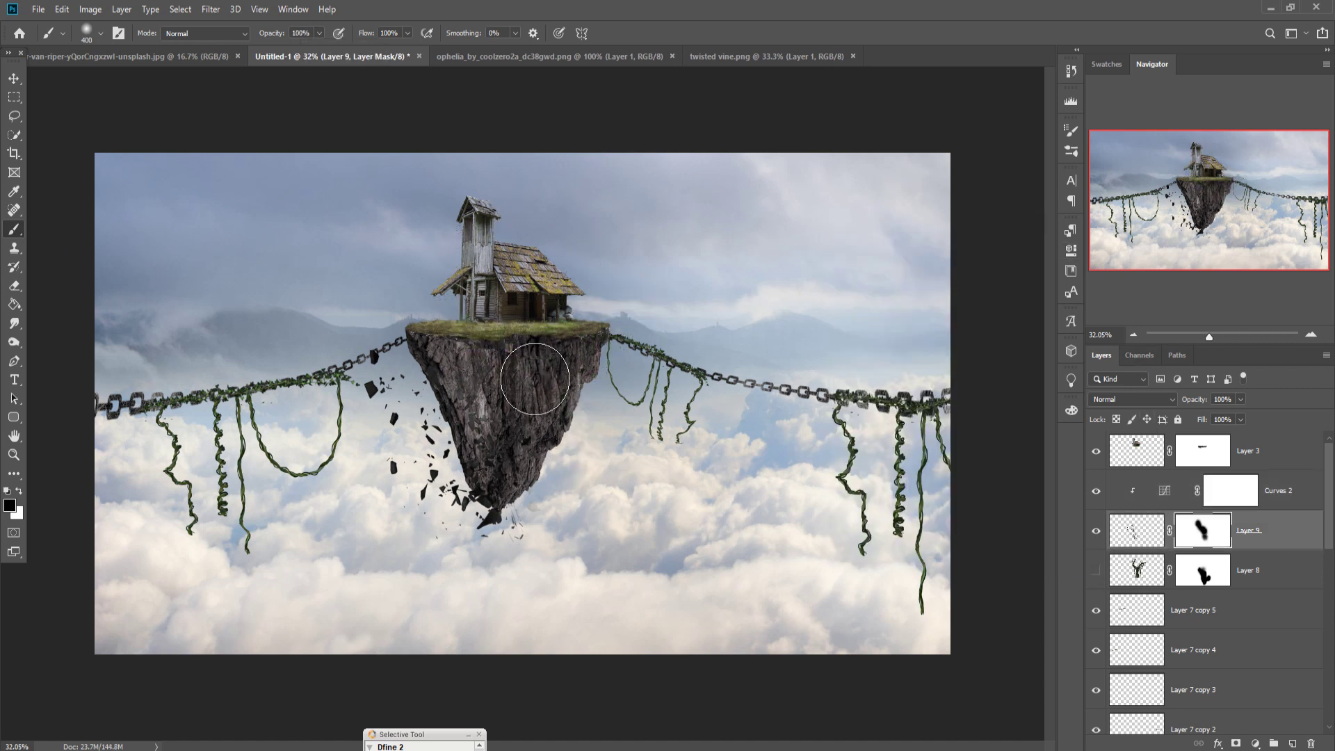
{"action": "left_click_drag", "start_coordinate": [376, 362], "coordinate": [355, 389]}
- Bring the mossy rock image into the composition, shrink it and move it lower right
{"action": "key", "text": "v"}
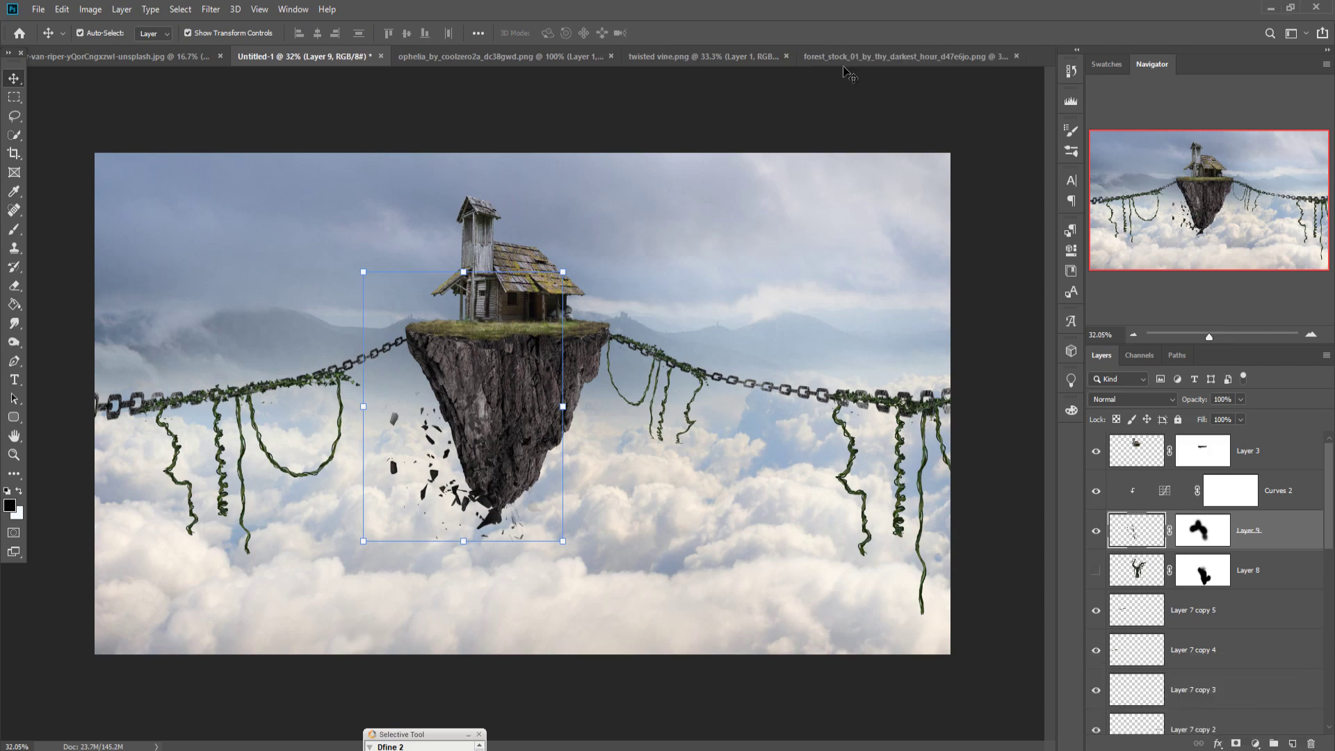
{"action": "key", "text": "l"}
{"action": "left_click_drag", "start_coordinate": [756, 486], "coordinate": [230, 532]}
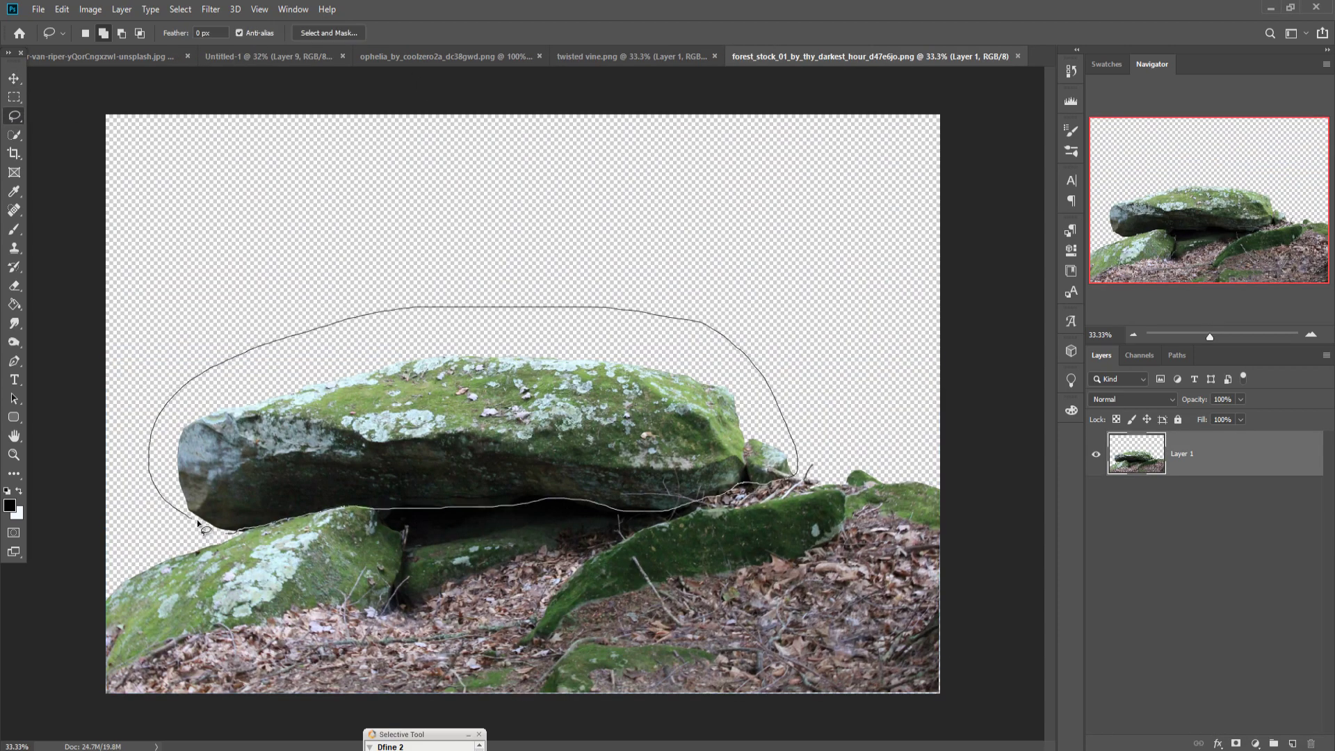
{"action": "key", "text": "v"}
{"action": "left_click_drag", "start_coordinate": [452, 431], "coordinate": [1093, 411]}
{"action": "key", "text": "ctrl+t"}
{"action": "left_click_drag", "start_coordinate": [465, 376], "coordinate": [629, 511]}
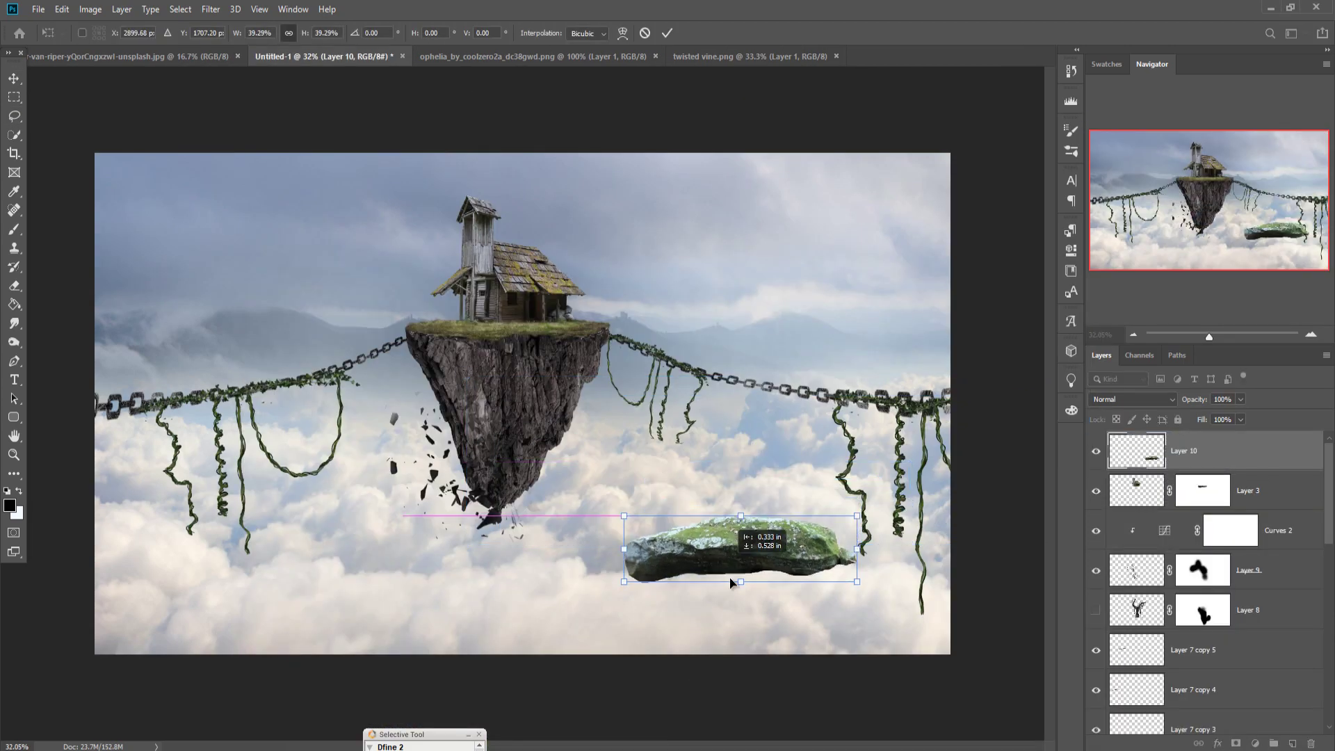
{"action": "key", "text": "Return"}
{"action": "left_click_drag", "start_coordinate": [744, 549], "coordinate": [753, 603]}
- Tone down the rock's colour with a Camera Raw Filter adjustment
{"action": "left_click", "coordinate": [211, 10]}
{"action": "left_click", "coordinate": [212, 96]}
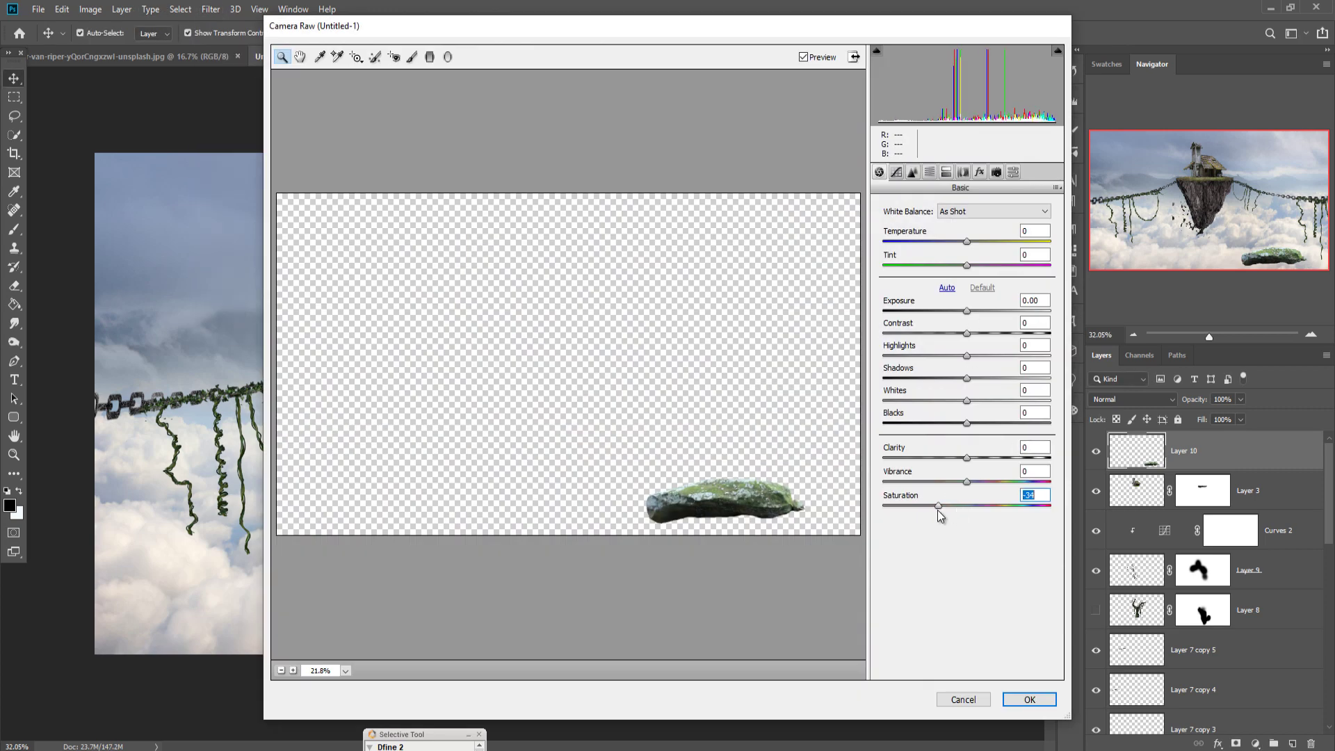
{"action": "left_click", "coordinate": [912, 172]}
{"action": "left_click_drag", "start_coordinate": [966, 478], "coordinate": [940, 478]}
{"action": "left_click", "coordinate": [1029, 698]}
- Duplicate the rock, then shrink the copy and move it up-left
{"action": "right_click", "coordinate": [1182, 451]}
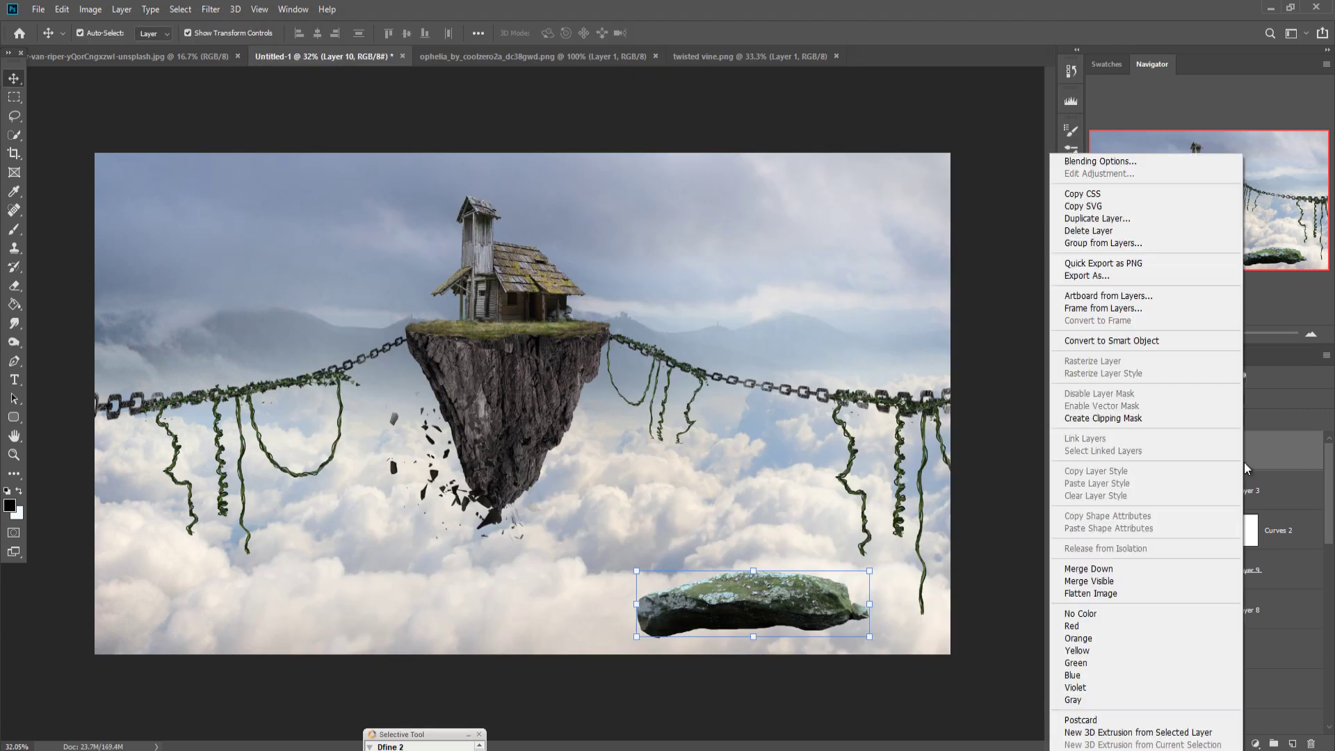
{"action": "key", "text": "Escape"}
{"action": "key", "text": "ctrl+j"}
{"action": "key", "text": "ctrl+t"}
{"action": "mouse_move", "coordinate": [662, 535]}
{"action": "left_mouse_down"}
{"action": "mouse_move", "coordinate": [710, 504]}
{"action": "mouse_move", "coordinate": [596, 429]}
{"action": "mouse_move", "coordinate": [575, 358]}
{"action": "left_mouse_up"}
{"action": "key", "text": "Return"}
- Duplicate the stepping stone several more times, transforming each new copy
{"action": "right_click", "coordinate": [1182, 451]}
{"action": "key", "text": "Escape"}
{"action": "key", "text": "ctrl+j"}
{"action": "key", "text": "ctrl+t"}
{"action": "key", "text": "Return"}
{"action": "right_click", "coordinate": [1182, 451]}
{"action": "key", "text": "Escape"}
{"action": "key", "text": "ctrl+j"}
{"action": "key", "text": "ctrl+t"}
{"action": "key", "text": "Return"}
{"action": "right_click", "coordinate": [1226, 450]}
{"action": "key", "text": "Escape"}
{"action": "key", "text": "ctrl+j"}
{"action": "right_click", "coordinate": [1244, 450]}
{"action": "key", "text": "Escape"}
{"action": "key", "text": "ctrl+j"}
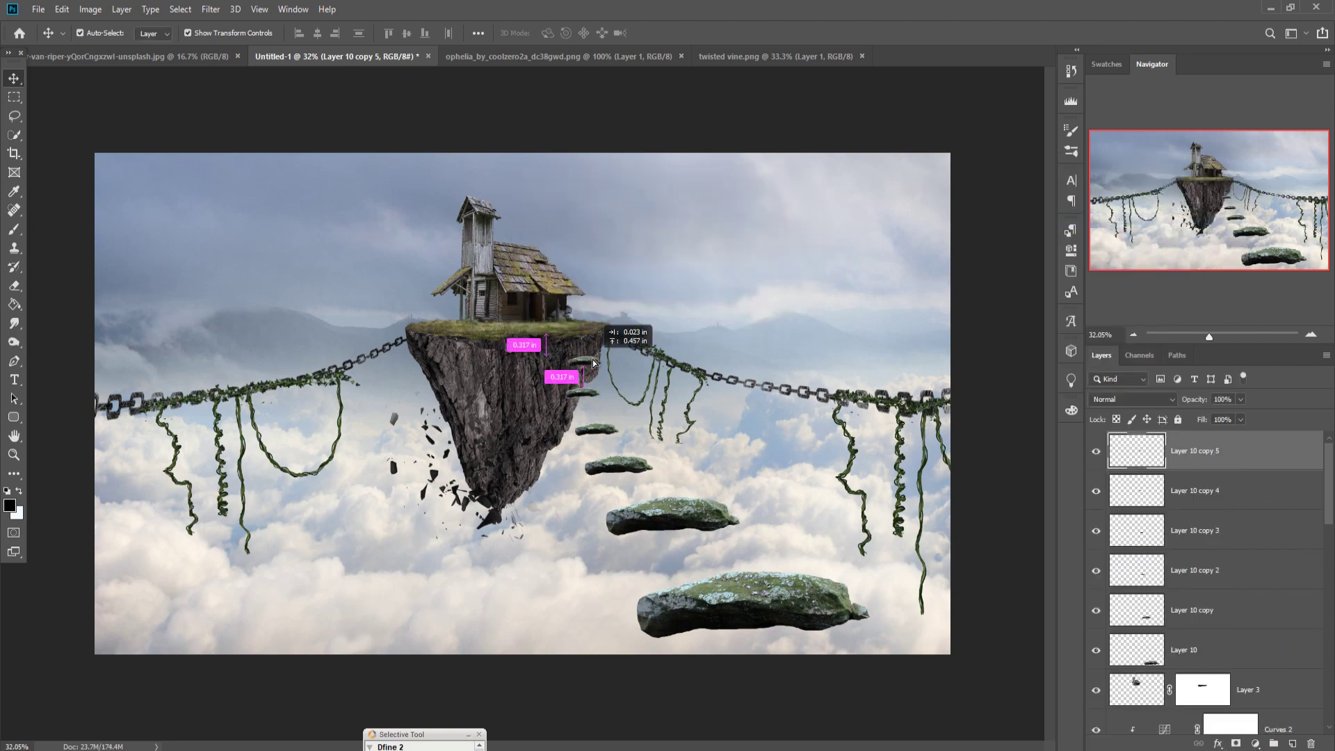
- Place the cement debris image and fit it beneath the large lower stone
{"action": "key", "text": "ctrl+Tab"}
{"action": "left_click_drag", "start_coordinate": [892, 406], "coordinate": [333, 56]}
{"action": "key", "text": "ctrl+t"}
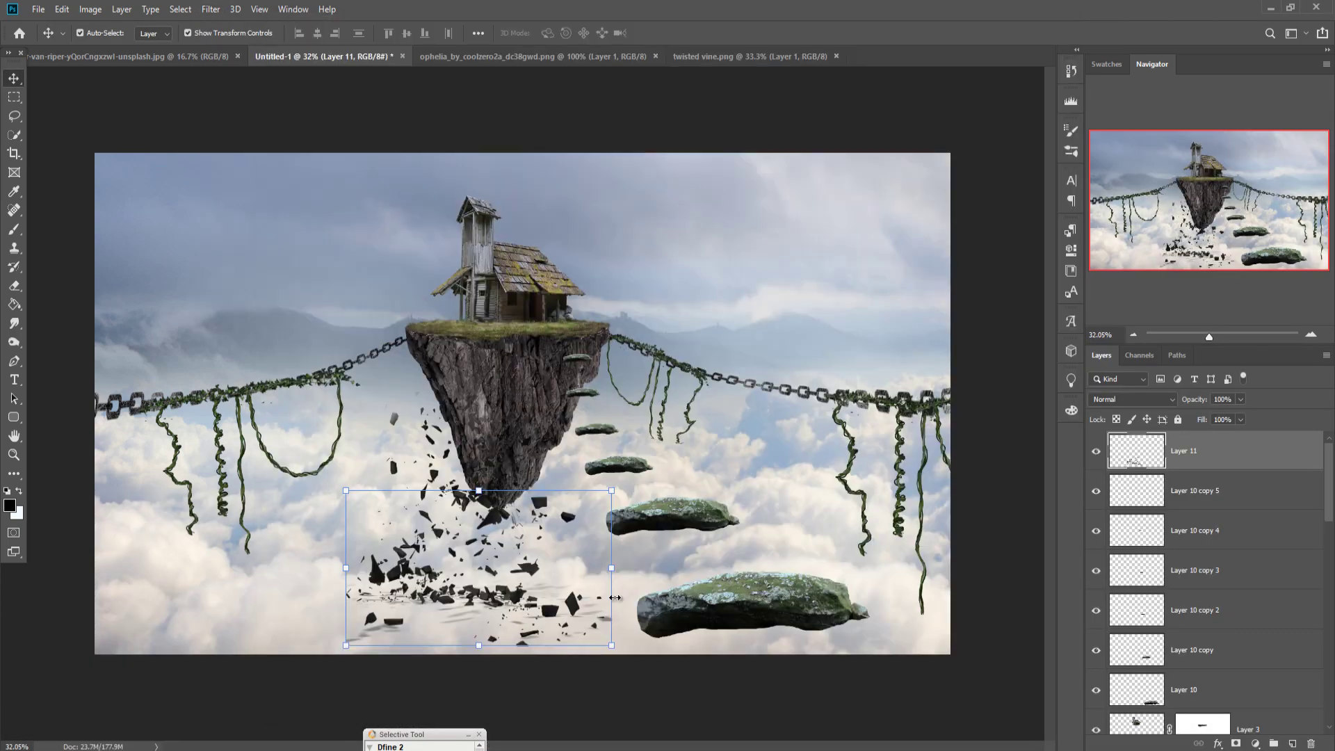
{"action": "left_click_drag", "start_coordinate": [612, 463], "coordinate": [564, 470]}
{"action": "left_click_drag", "start_coordinate": [480, 570], "coordinate": [695, 626]}
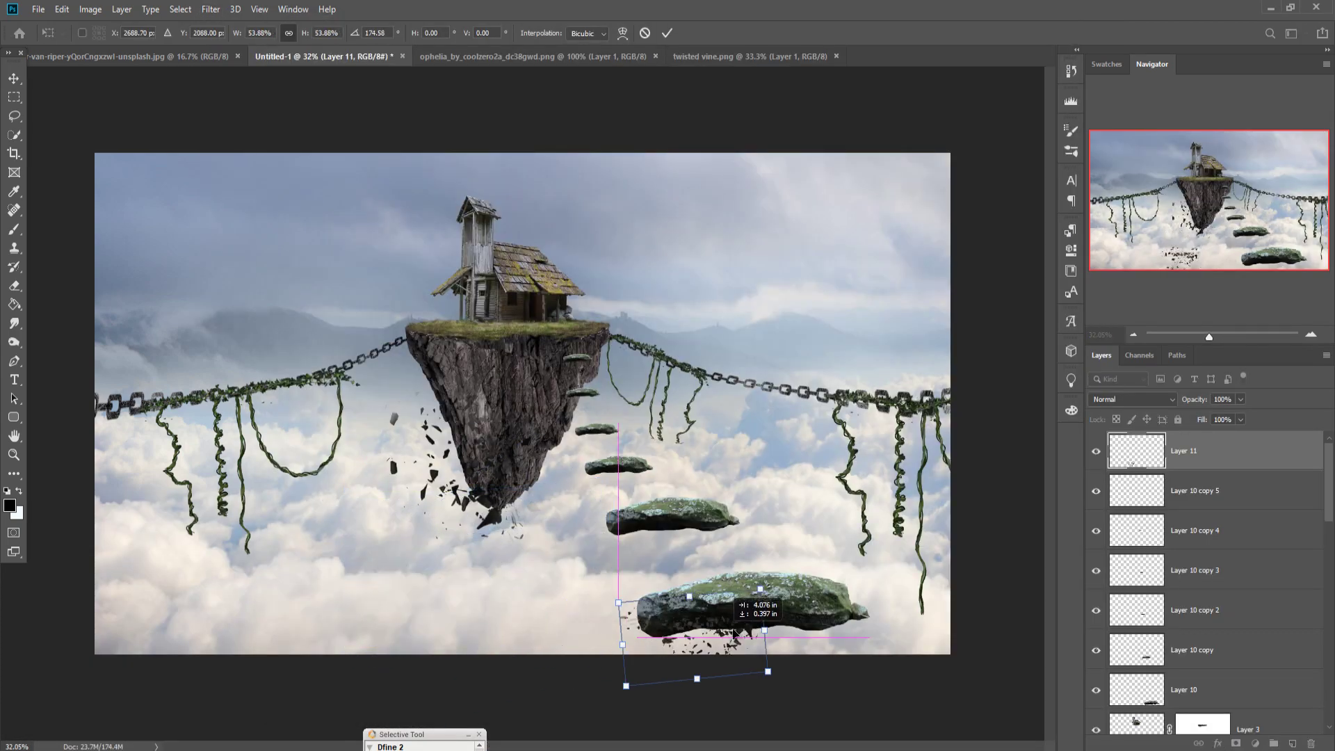
{"action": "key", "text": "Return"}
{"action": "left_click_drag", "start_coordinate": [1182, 450], "coordinate": [1182, 709]}
- Duplicate the debris and position copies under the middle and small stones
{"action": "right_click", "coordinate": [1245, 690]}
{"action": "key", "text": "ctrl+j"}
{"action": "left_click_drag", "start_coordinate": [695, 626], "coordinate": [716, 539]}
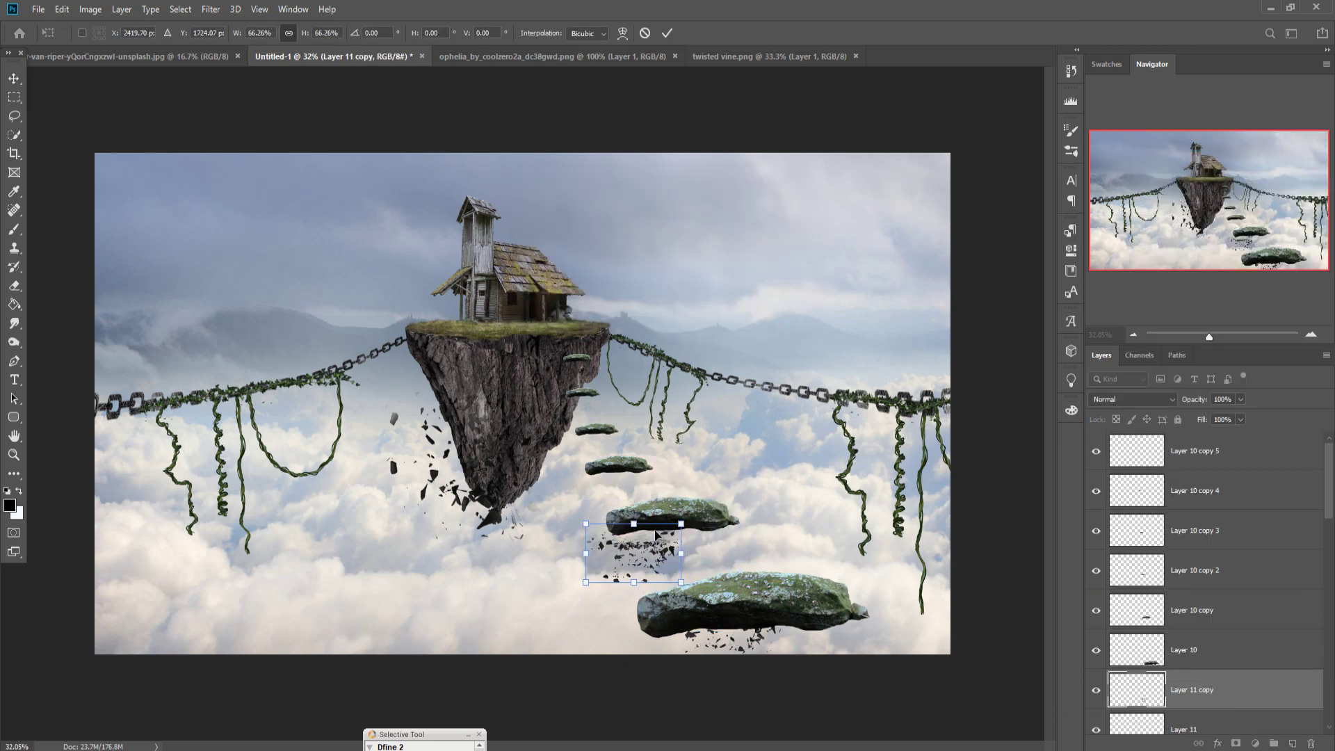
{"action": "key", "text": "Escape"}
{"action": "mouse_move", "coordinate": [760, 454]}
{"action": "left_mouse_down"}
{"action": "mouse_move", "coordinate": [759, 638]}
{"action": "mouse_move", "coordinate": [725, 519]}
{"action": "mouse_move", "coordinate": [605, 480]}
{"action": "mouse_move", "coordinate": [611, 433]}
{"action": "left_mouse_up"}
{"action": "key", "text": "ctrl+j"}
{"action": "right_click", "coordinate": [1217, 451]}
{"action": "key", "text": "ctrl+j"}
{"action": "key", "text": "ctrl+t"}
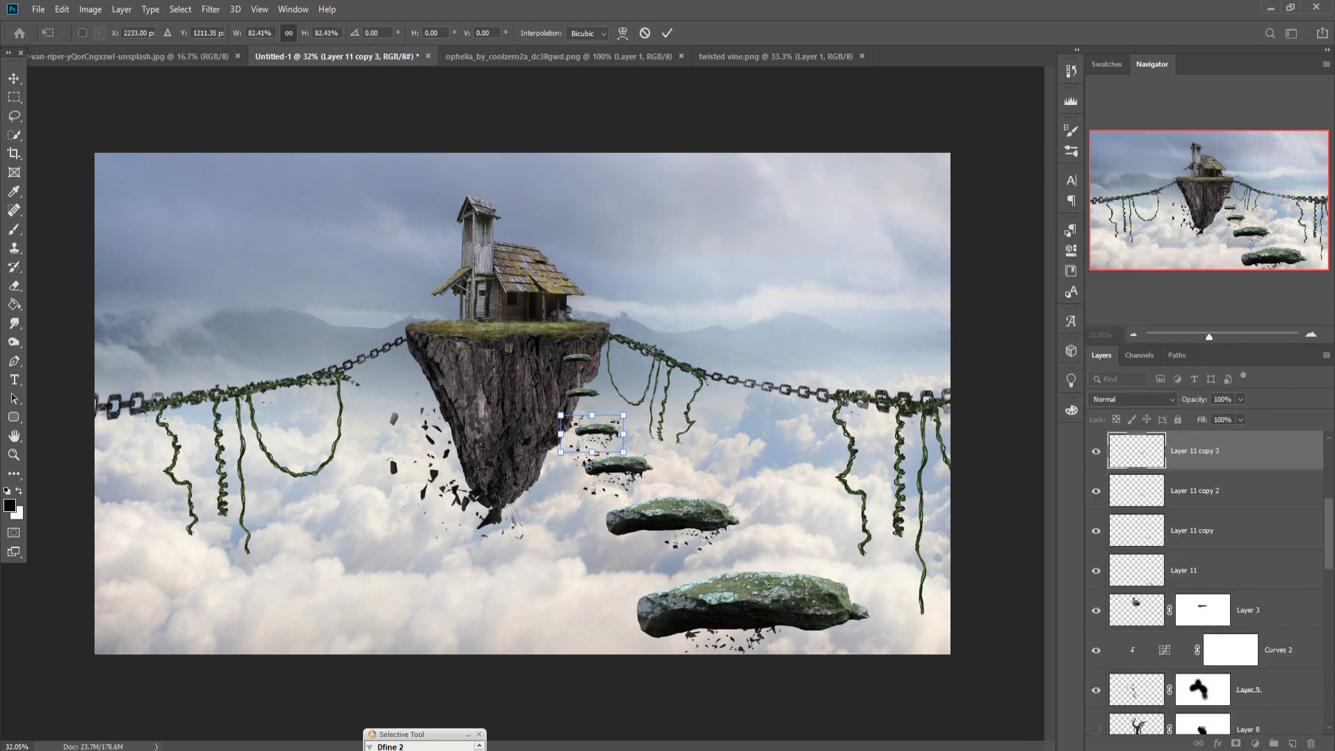
{"action": "key", "text": "Return"}
- Select the topmost stepping stone layer in the Layers panel
{"action": "scroll", "coordinate": [1244, 522], "scroll_direction": "up", "scroll_amount": 3}
{"action": "left_click", "coordinate": [1243, 610]}
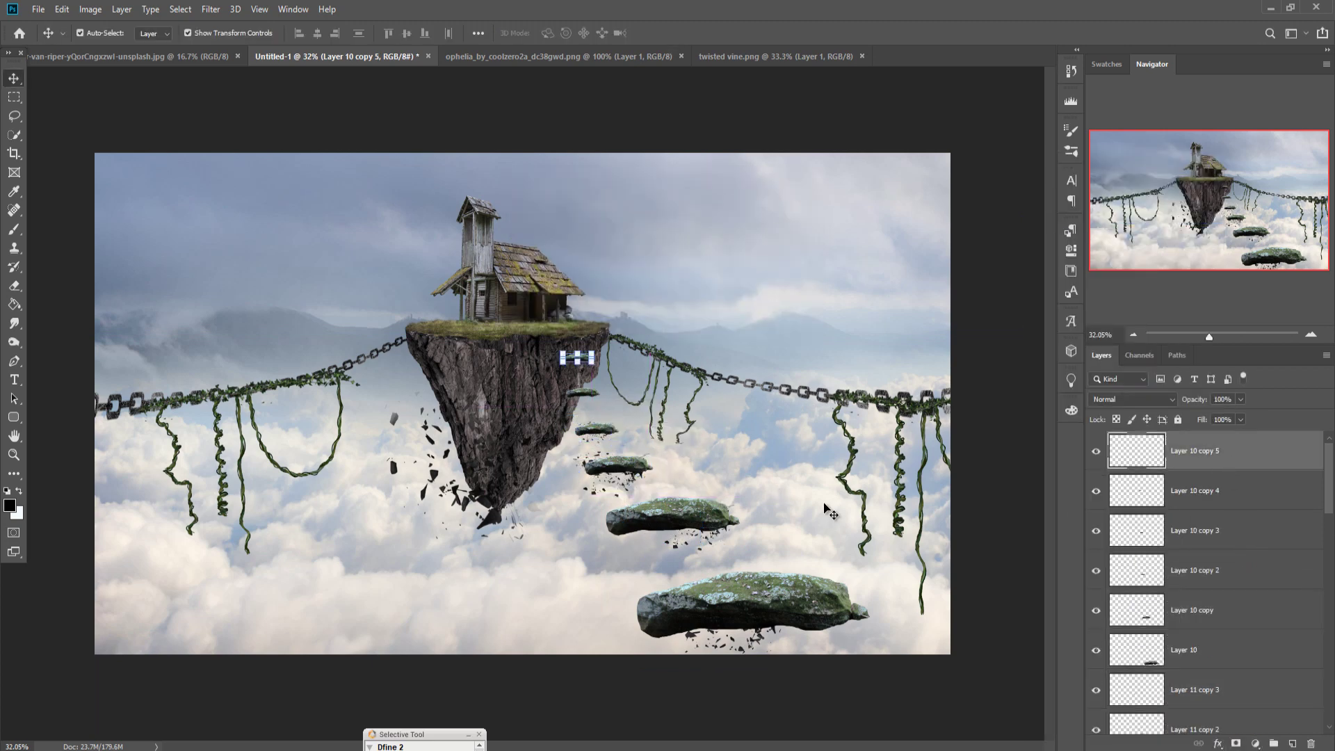
{"action": "scroll", "coordinate": [1288, 581], "scroll_direction": "up", "scroll_amount": 1}
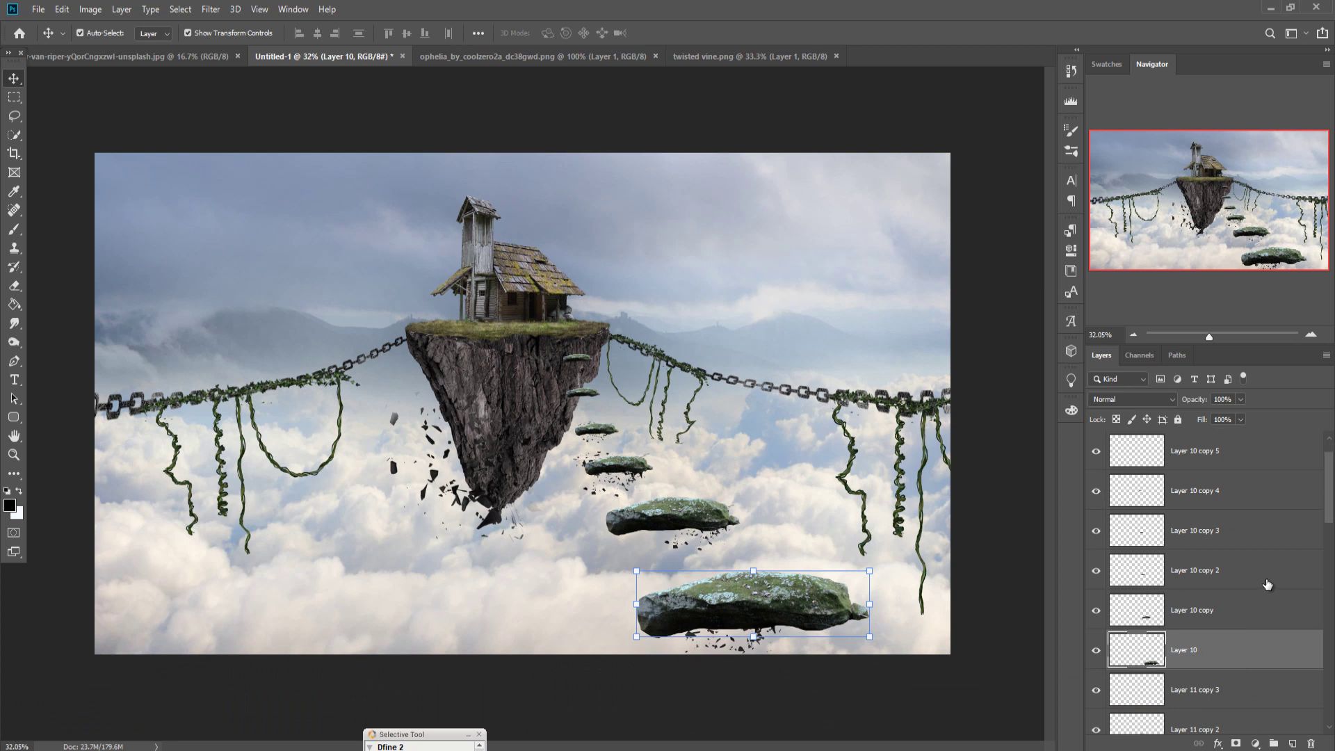
{"action": "left_click", "coordinate": [1229, 453]}
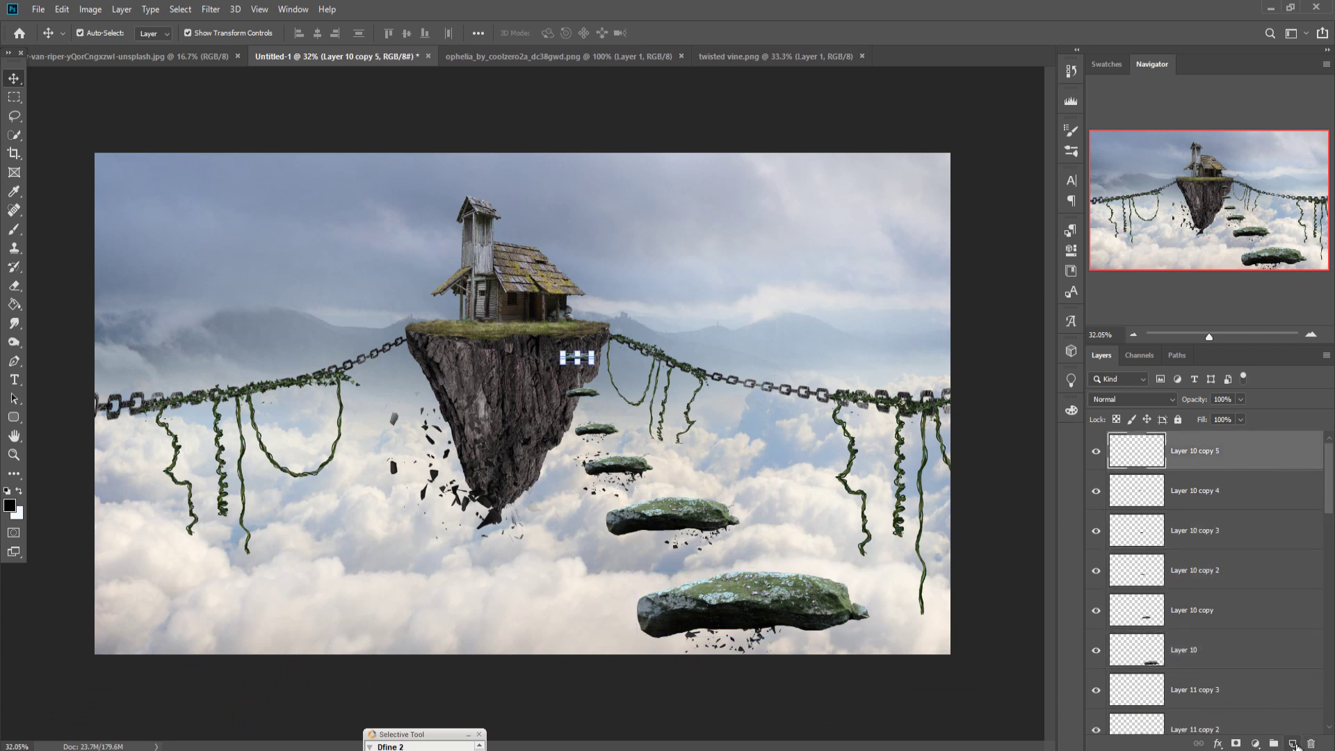
- Place the lens flare image into the scene in Screen blend mode
{"action": "left_click", "coordinate": [1293, 744]}
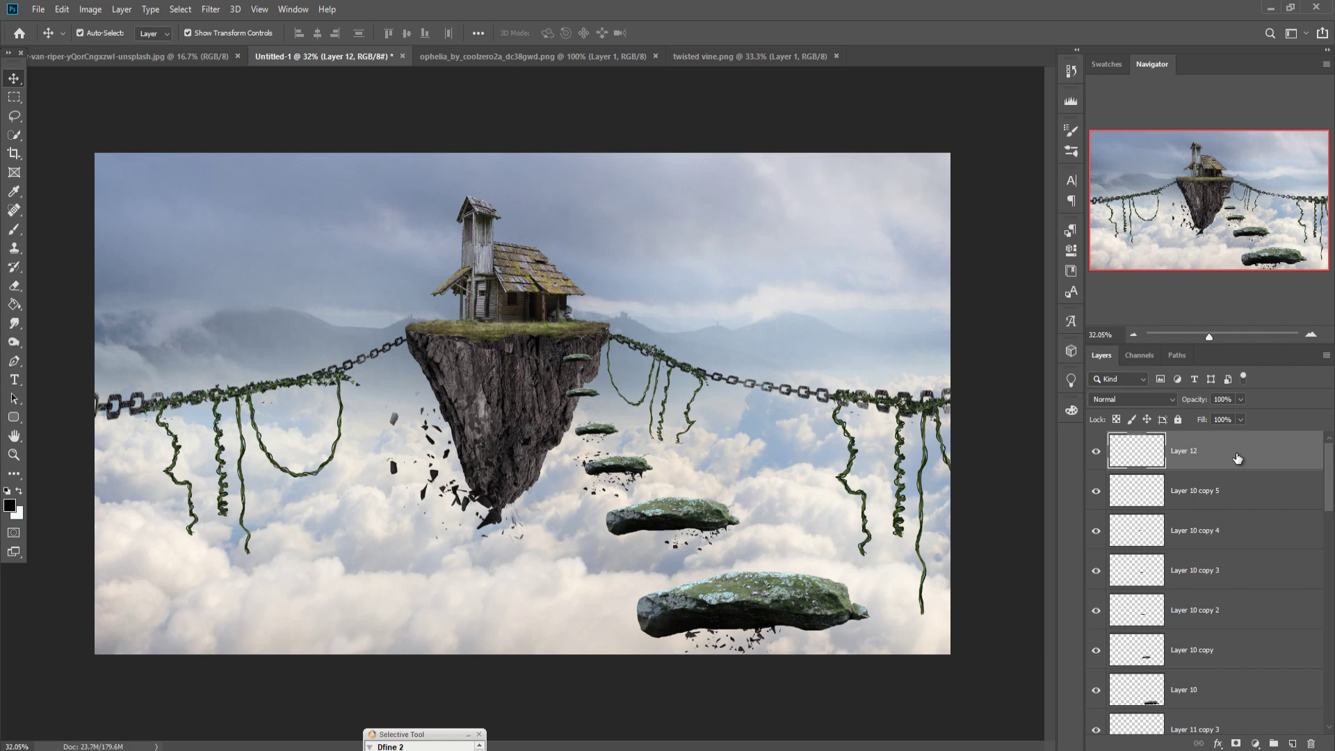
{"action": "key", "text": "ctrl+z"}
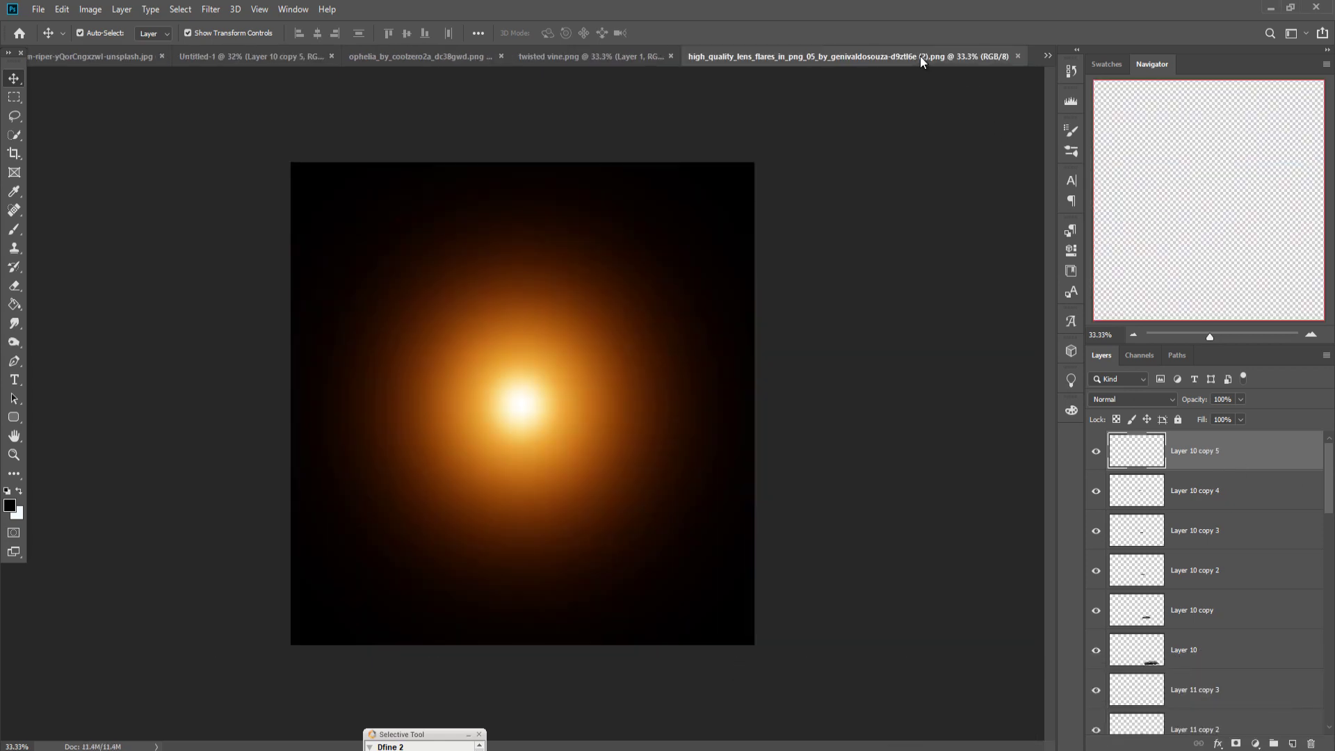
{"action": "mouse_move", "coordinate": [919, 56]}
{"action": "left_mouse_down"}
{"action": "mouse_move", "coordinate": [908, 101]}
{"action": "mouse_move", "coordinate": [914, 256]}
{"action": "mouse_move", "coordinate": [647, 206]}
{"action": "left_mouse_up"}
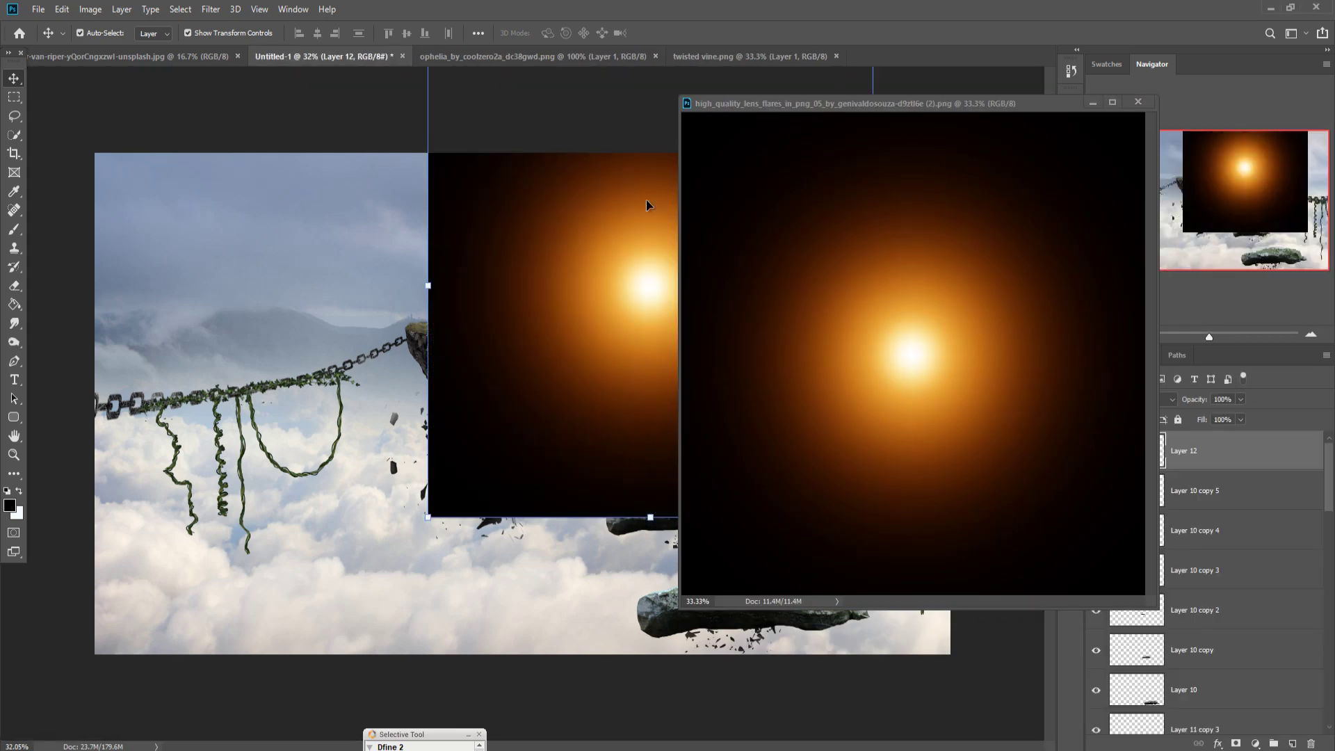
{"action": "left_click", "coordinate": [1091, 103]}
{"action": "left_click", "coordinate": [1123, 399]}
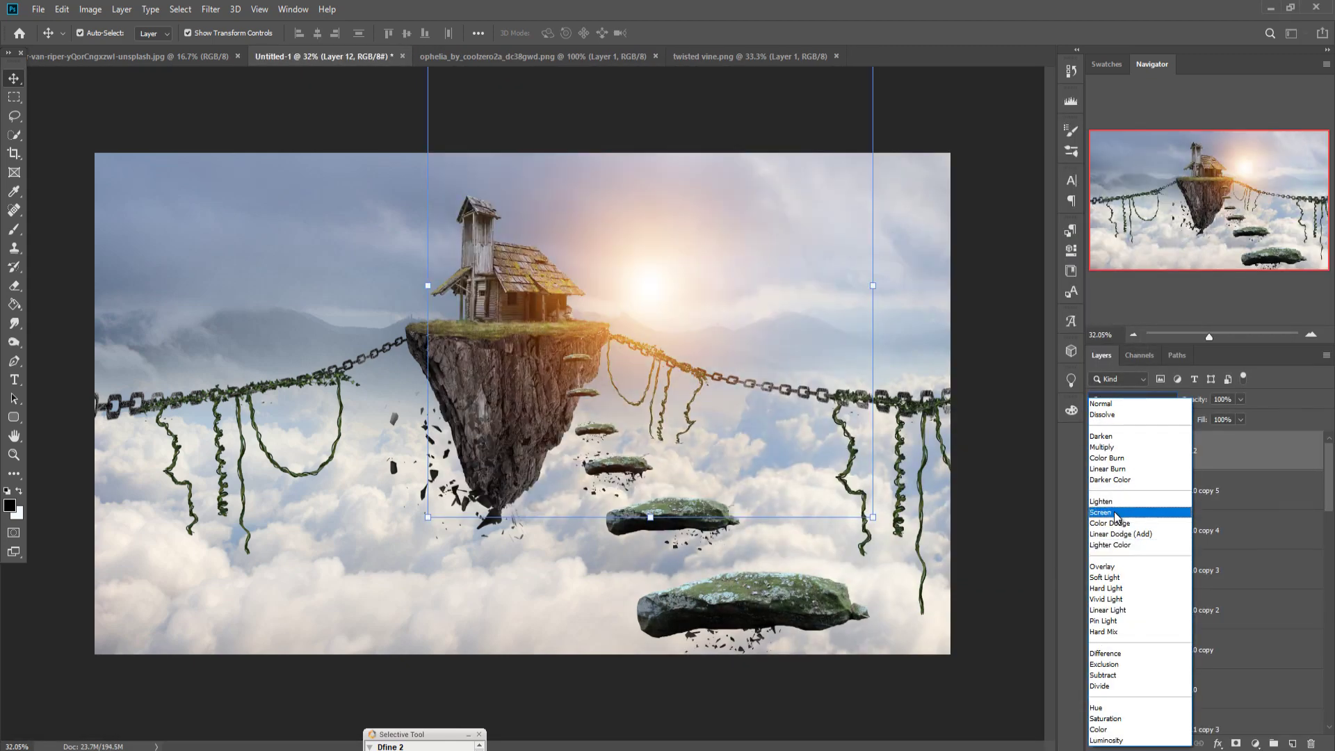
{"action": "left_click", "coordinate": [1114, 513]}
- Enlarge the flare glow and move it to the upper right
{"action": "left_click_drag", "start_coordinate": [875, 292], "coordinate": [1150, 292]}
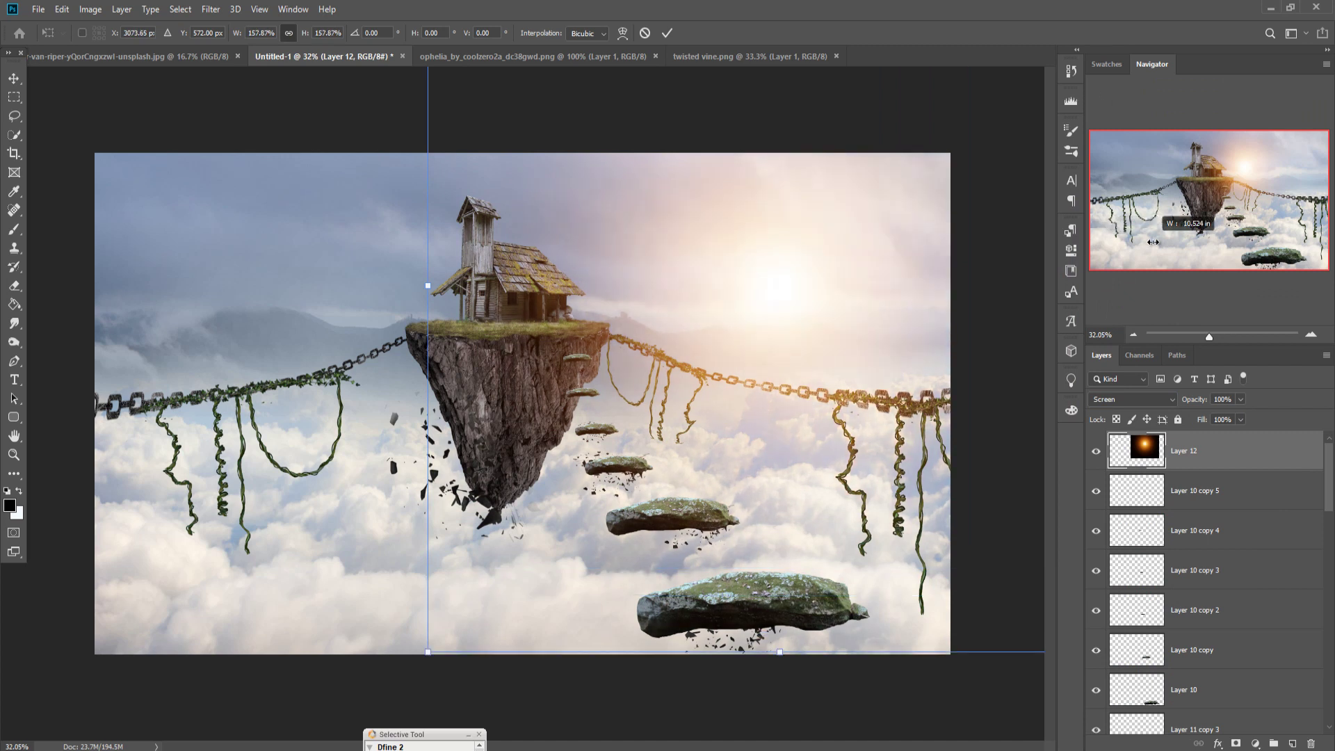
{"action": "left_click_drag", "start_coordinate": [826, 282], "coordinate": [871, 274]}
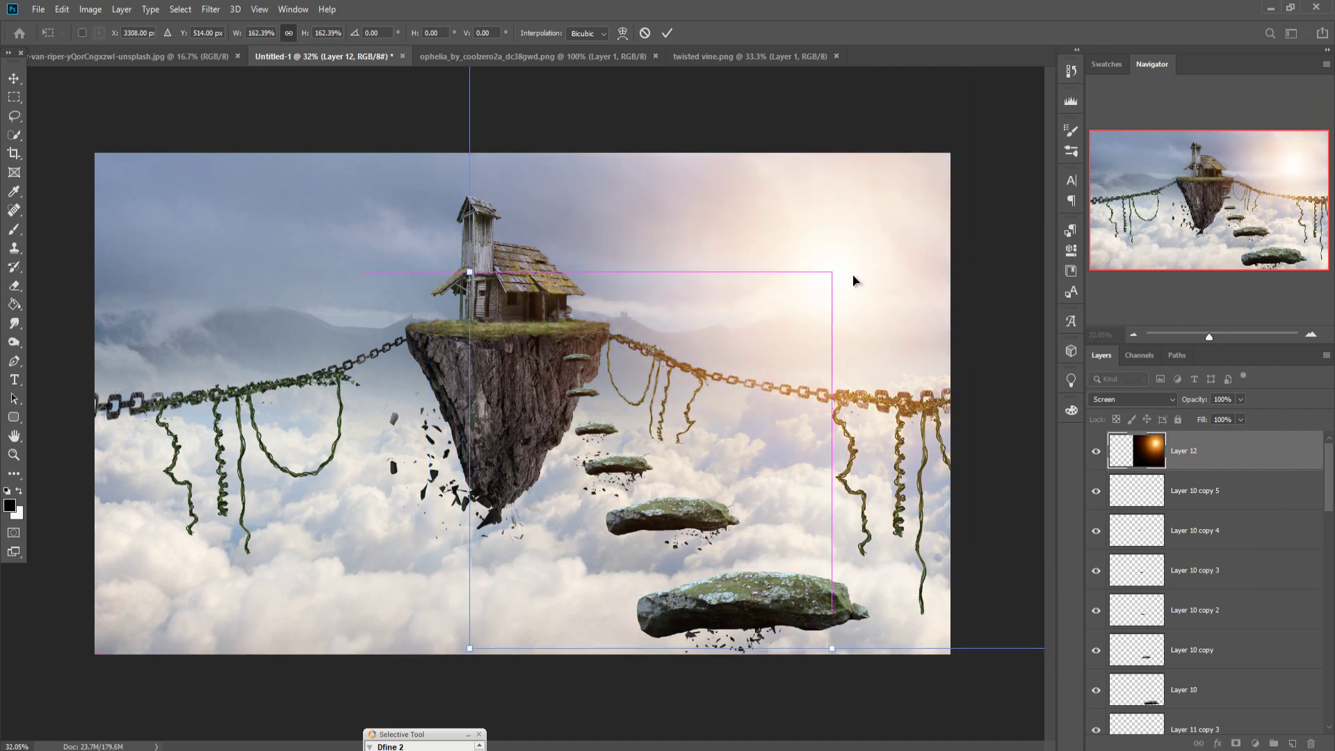
{"action": "left_click_drag", "start_coordinate": [467, 648], "coordinate": [376, 699]}
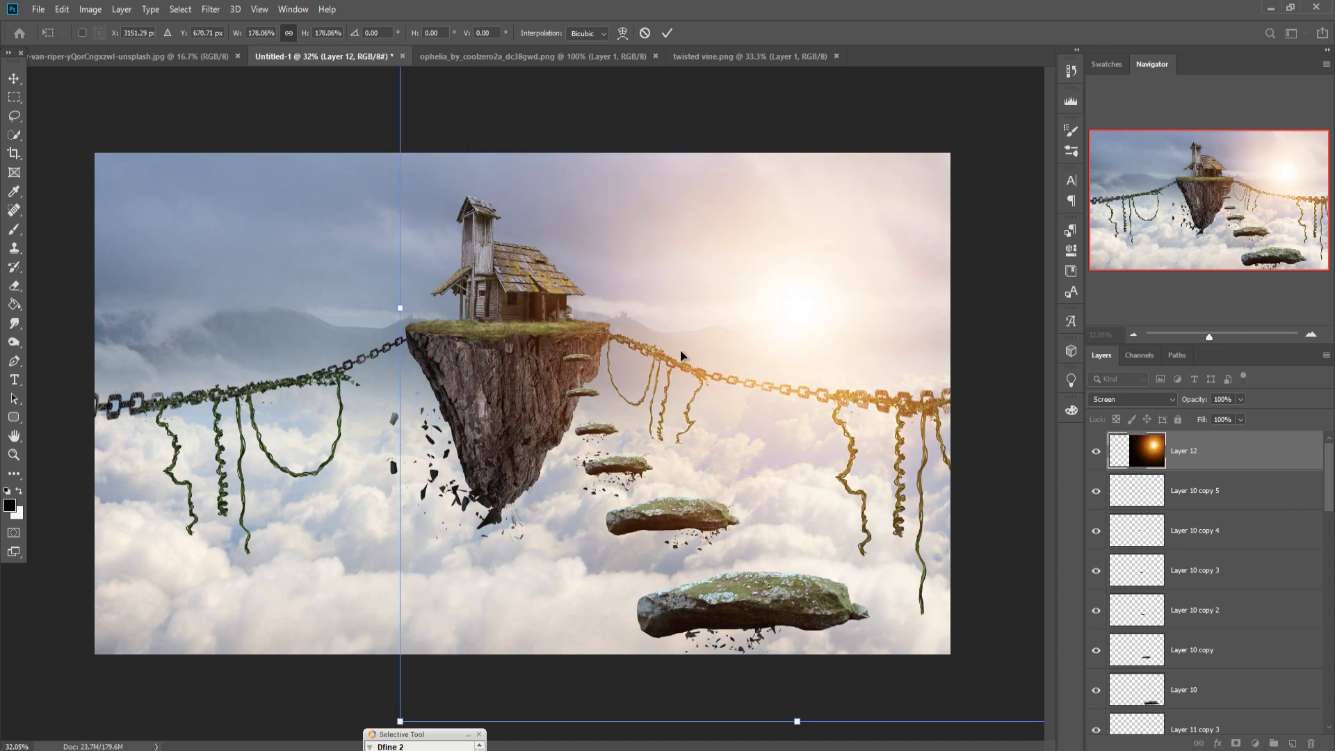
{"action": "left_click_drag", "start_coordinate": [794, 319], "coordinate": [806, 305]}
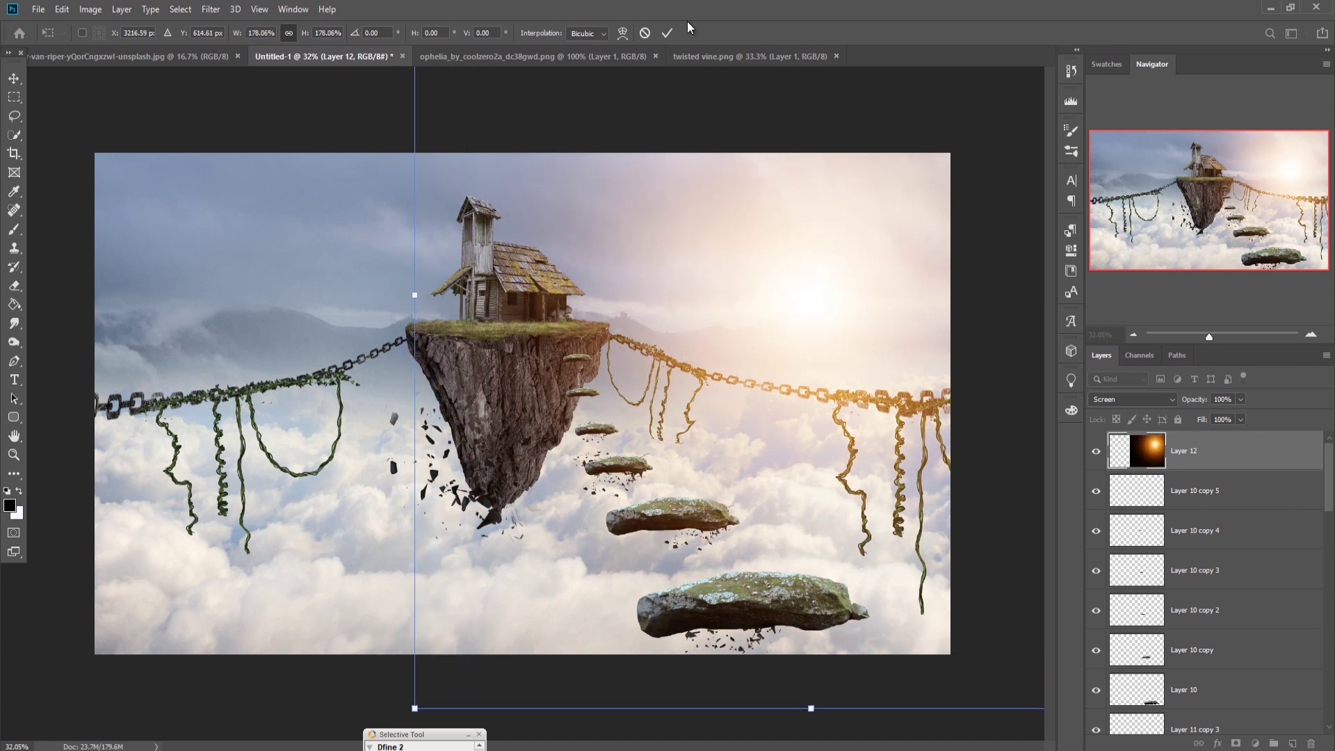
{"action": "left_click", "coordinate": [666, 33]}
- Merge all stepping stone and debris layers into a single layer
{"action": "left_click", "coordinate": [1202, 492]}
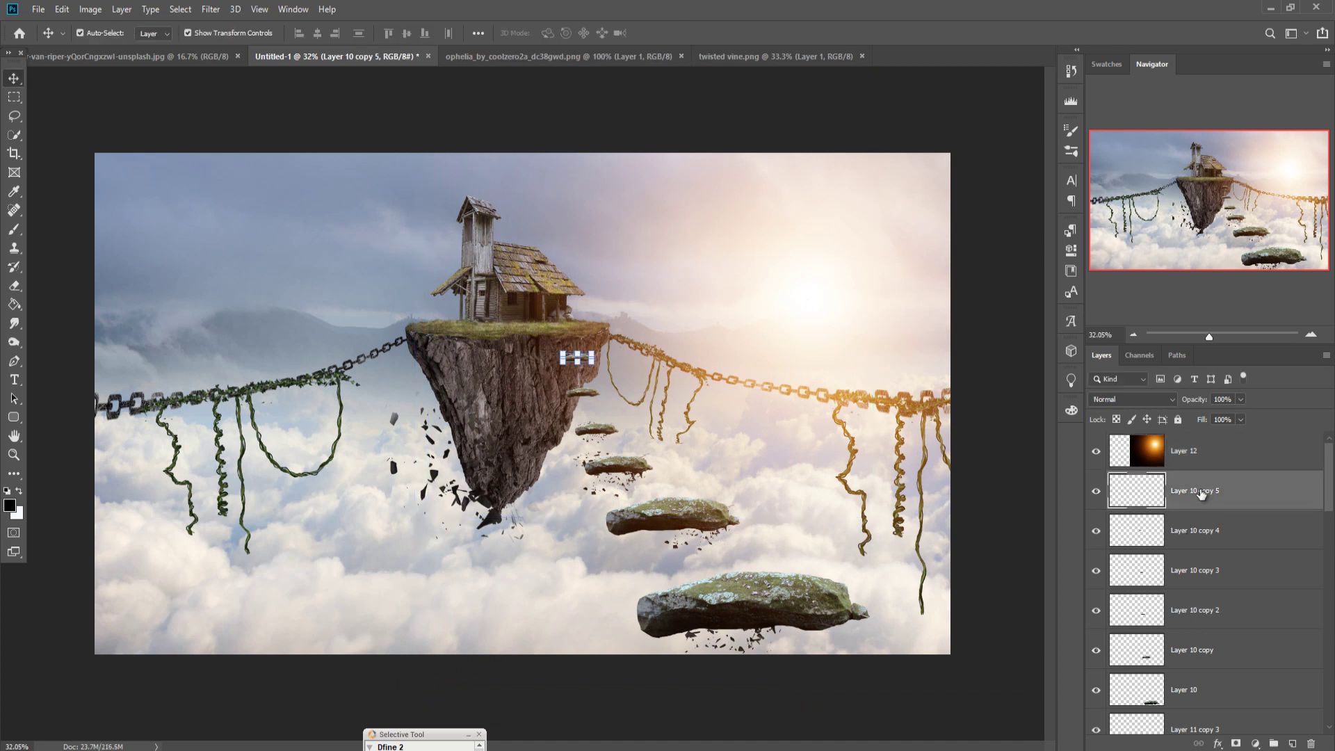
{"action": "scroll", "coordinate": [1314, 500], "scroll_direction": "down", "scroll_amount": 1}
{"action": "scroll", "coordinate": [1298, 534], "scroll_direction": "down", "scroll_amount": 2}
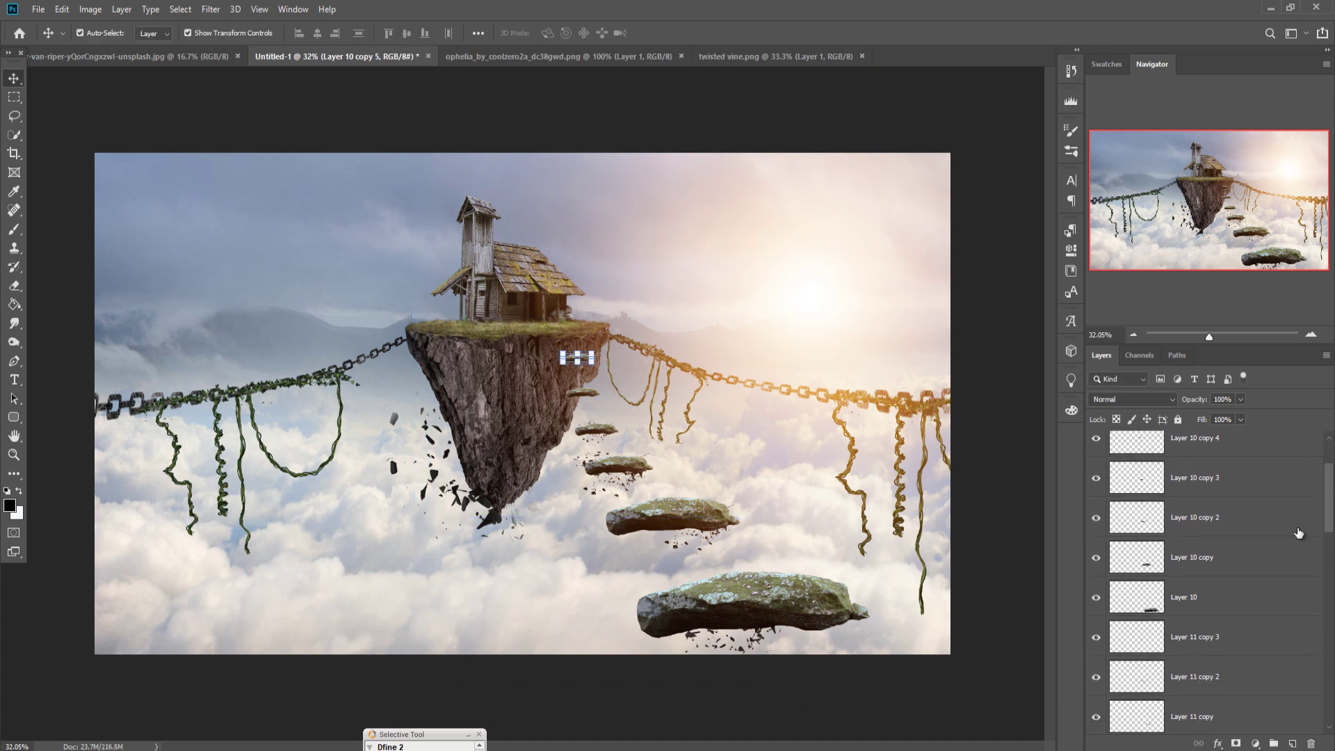
{"action": "scroll", "coordinate": [1324, 522], "scroll_direction": "down", "scroll_amount": 4}
{"action": "scroll", "coordinate": [1314, 556], "scroll_direction": "down", "scroll_amount": 1}
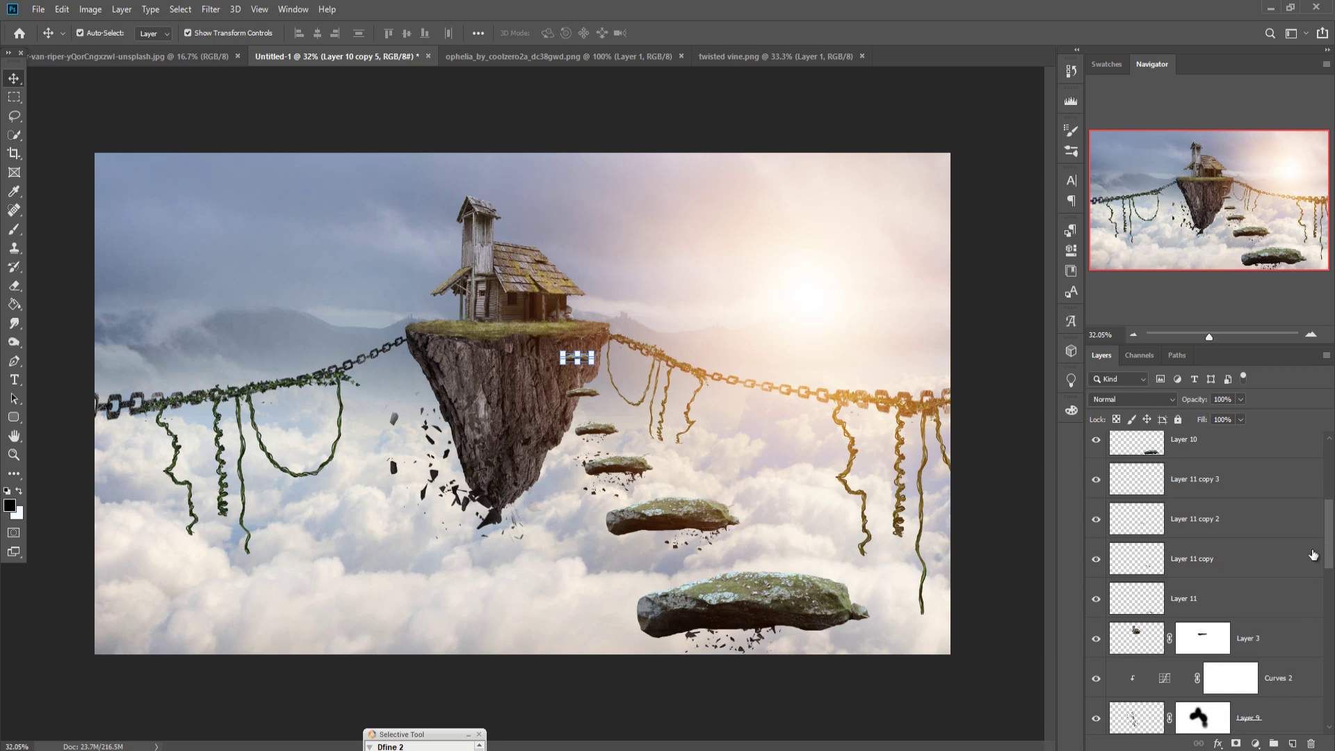
{"action": "left_click", "coordinate": [1244, 594], "text": "shift"}
{"action": "right_click", "coordinate": [1218, 447]}
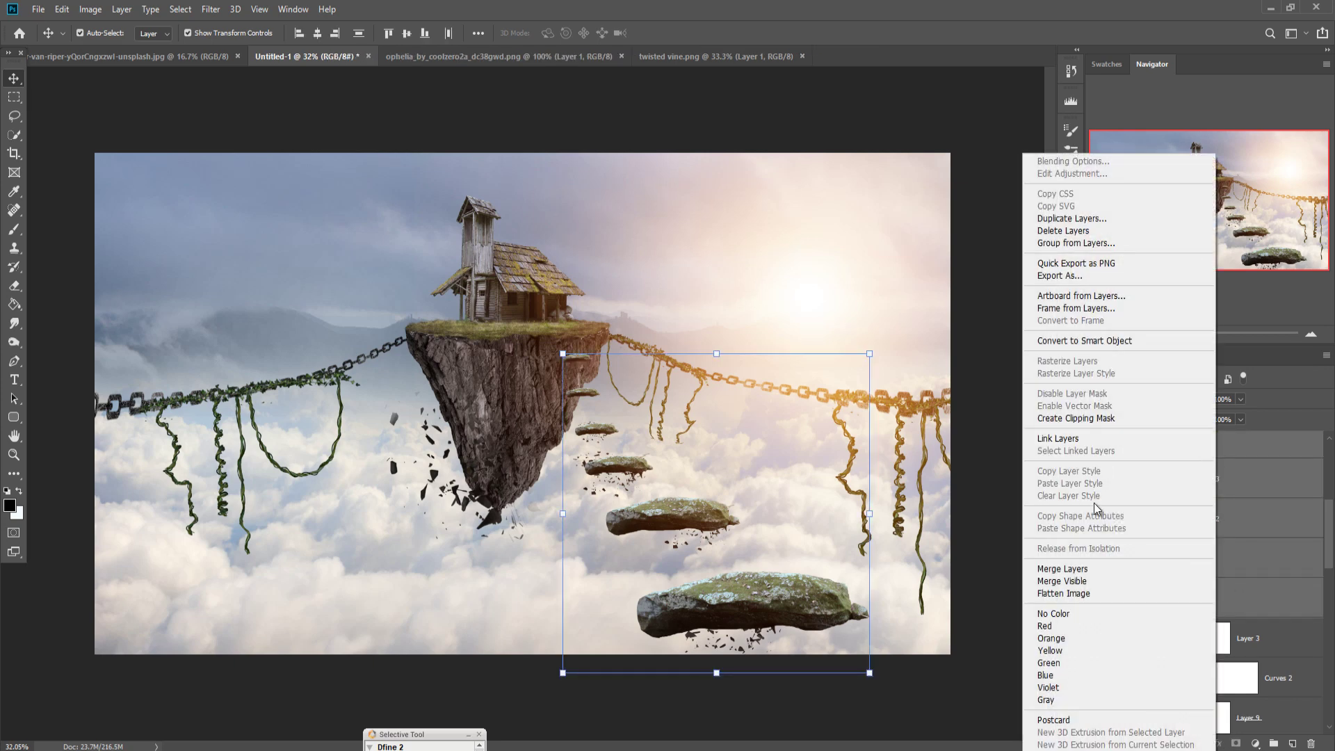
{"action": "left_click", "coordinate": [1086, 565]}
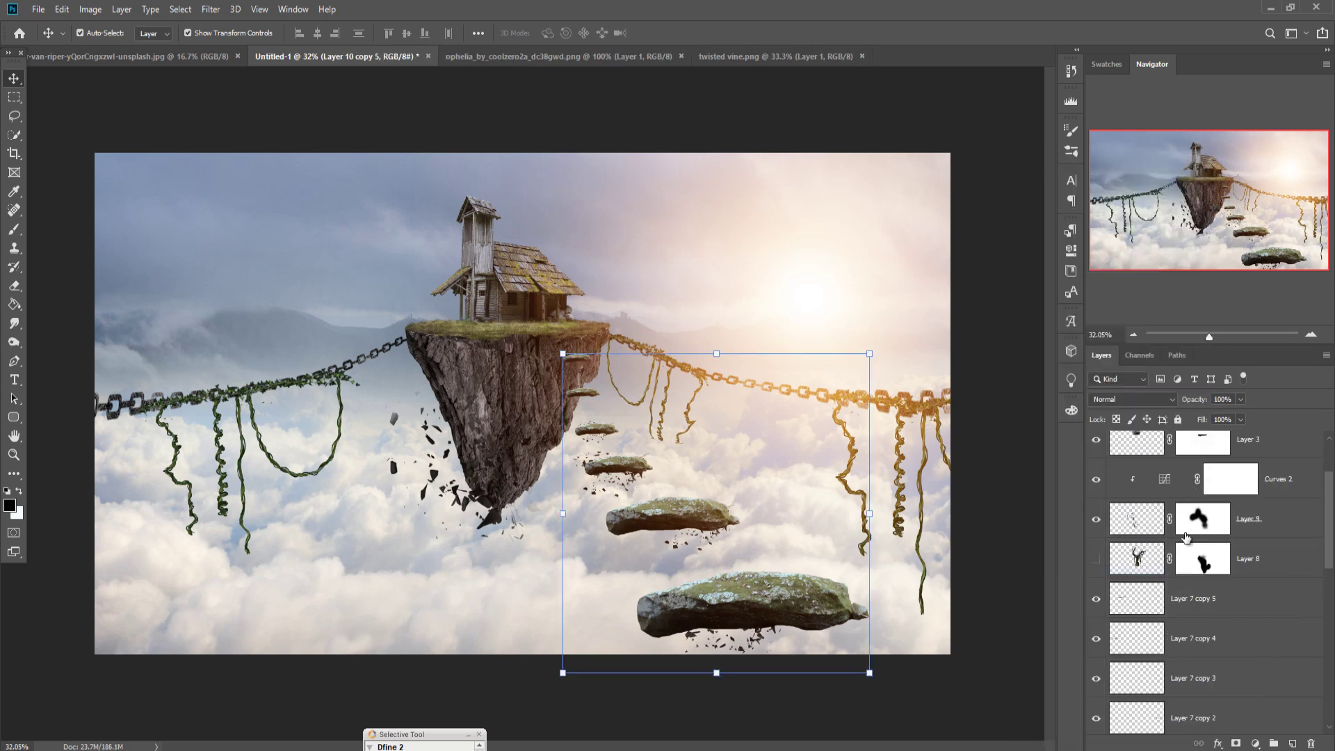
- Add a new layer clipped to the stones in Linear Dodge (Add) mode
{"action": "scroll", "coordinate": [1177, 609], "scroll_direction": "up", "scroll_amount": 2}
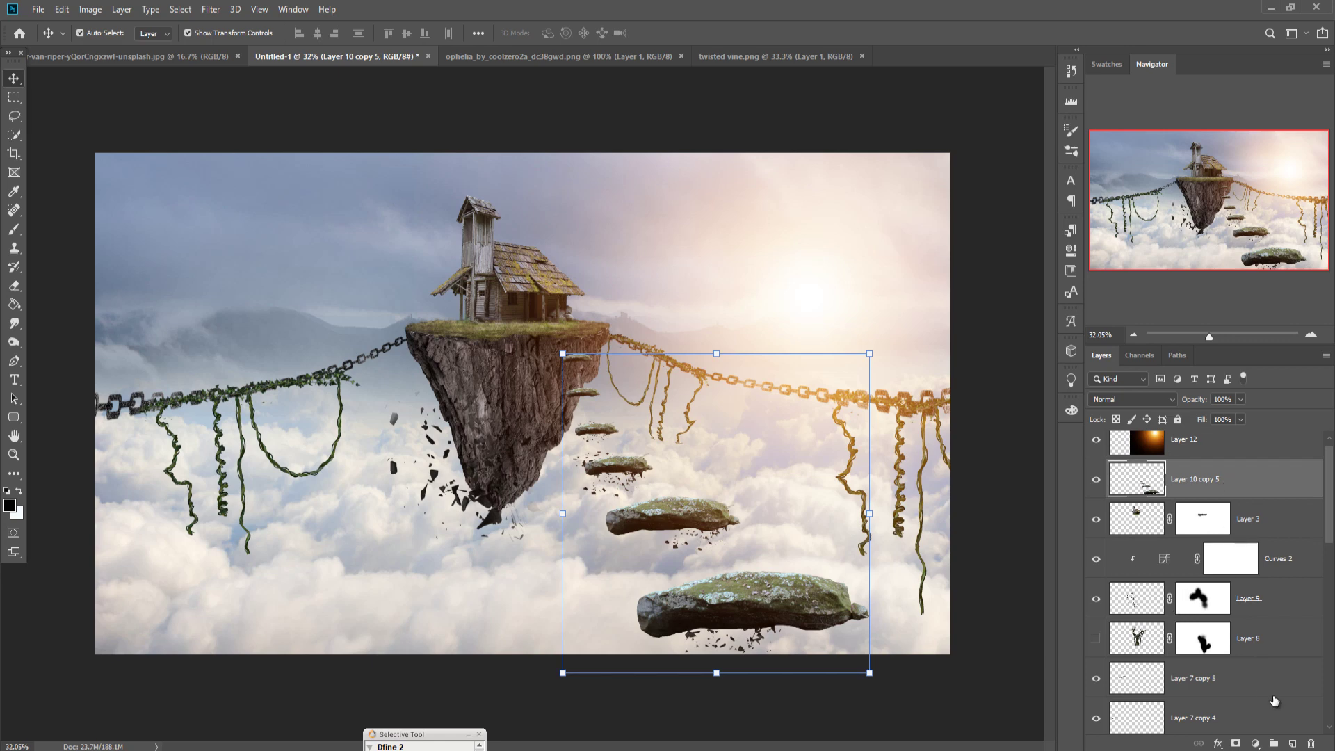
{"action": "left_click", "coordinate": [1292, 743]}
{"action": "right_click", "coordinate": [1208, 480]}
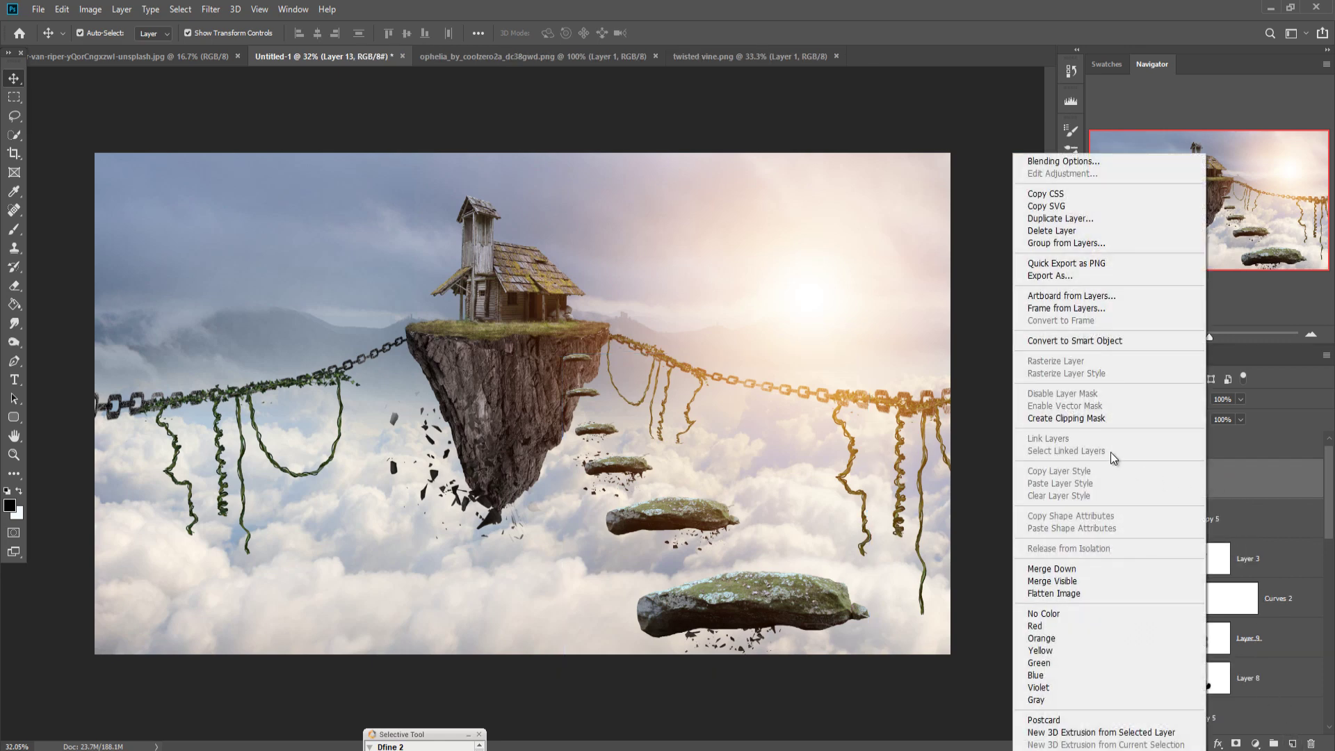
{"action": "left_click", "coordinate": [1089, 418]}
{"action": "left_click", "coordinate": [1164, 401]}
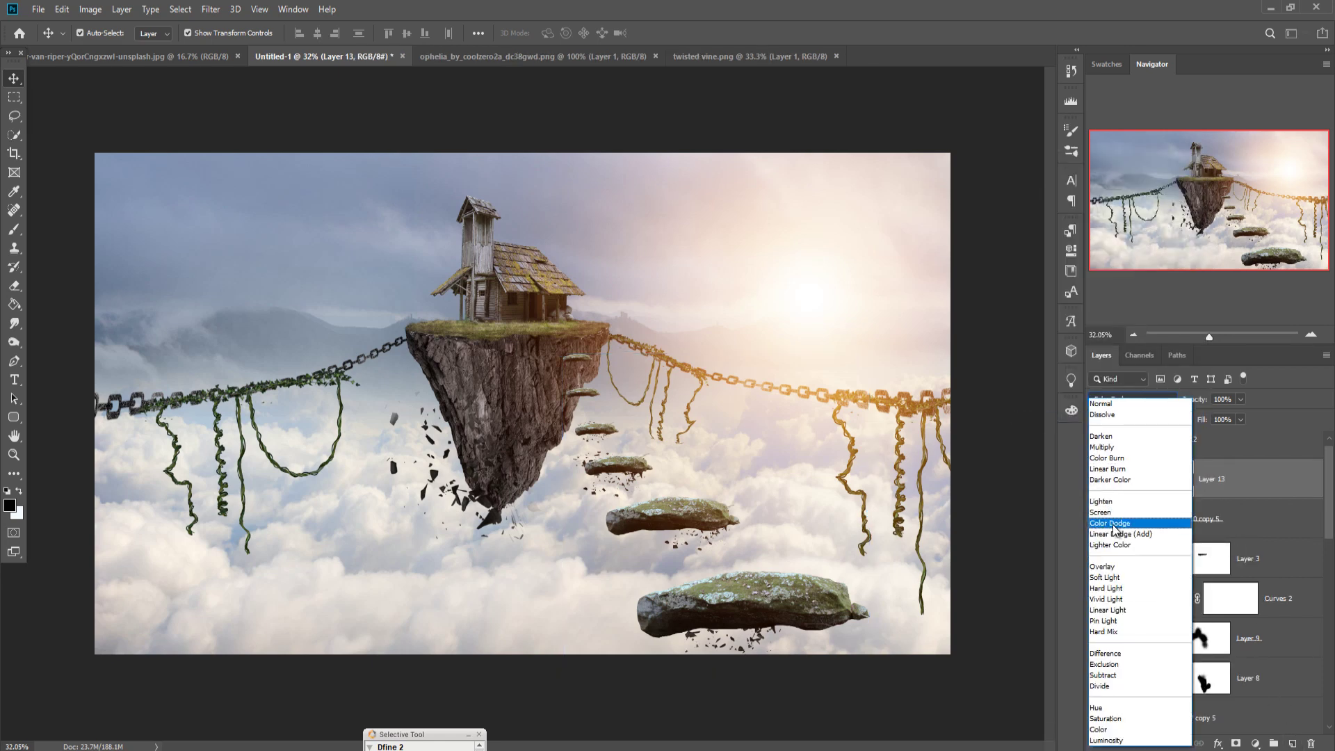
{"action": "left_click", "coordinate": [1113, 536]}
- Add a Solid Color fill layer in orange #fc6c03
{"action": "left_click", "coordinate": [1254, 743]}
{"action": "left_click", "coordinate": [1251, 487]}
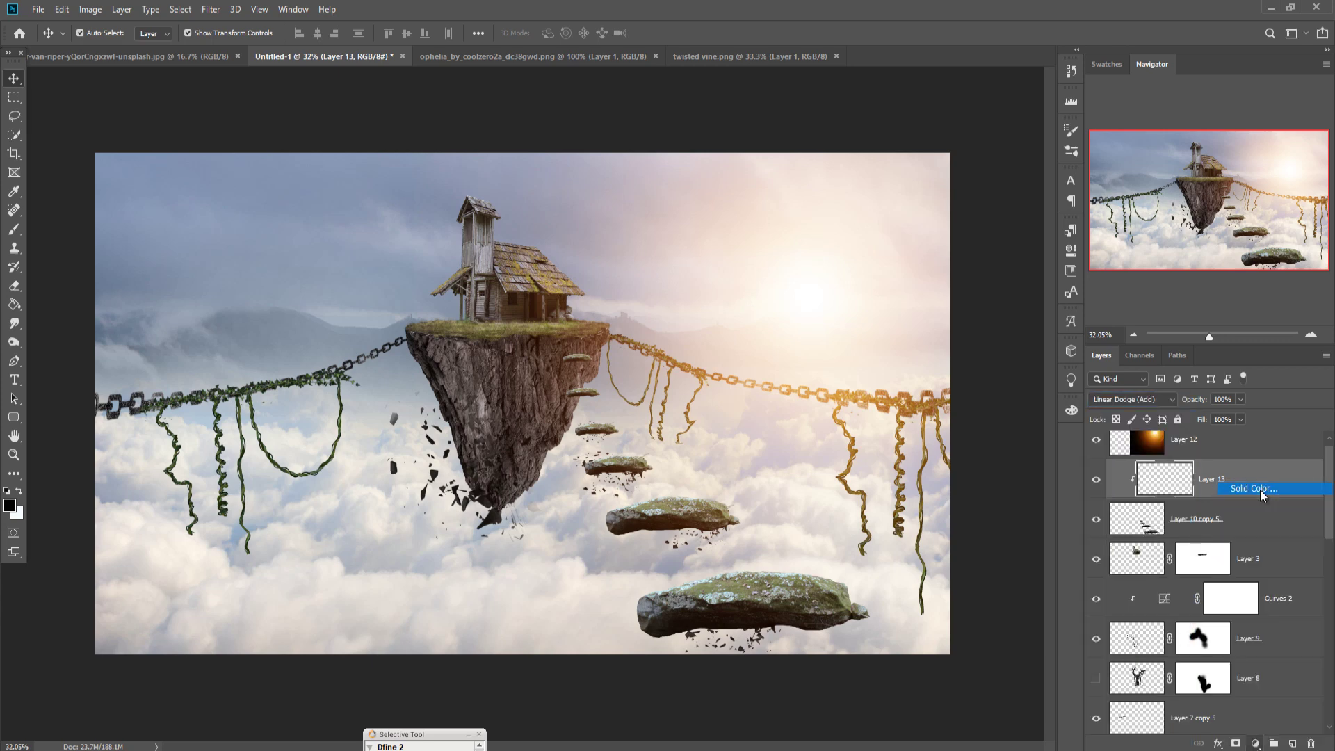
{"action": "left_click", "coordinate": [1106, 532]}
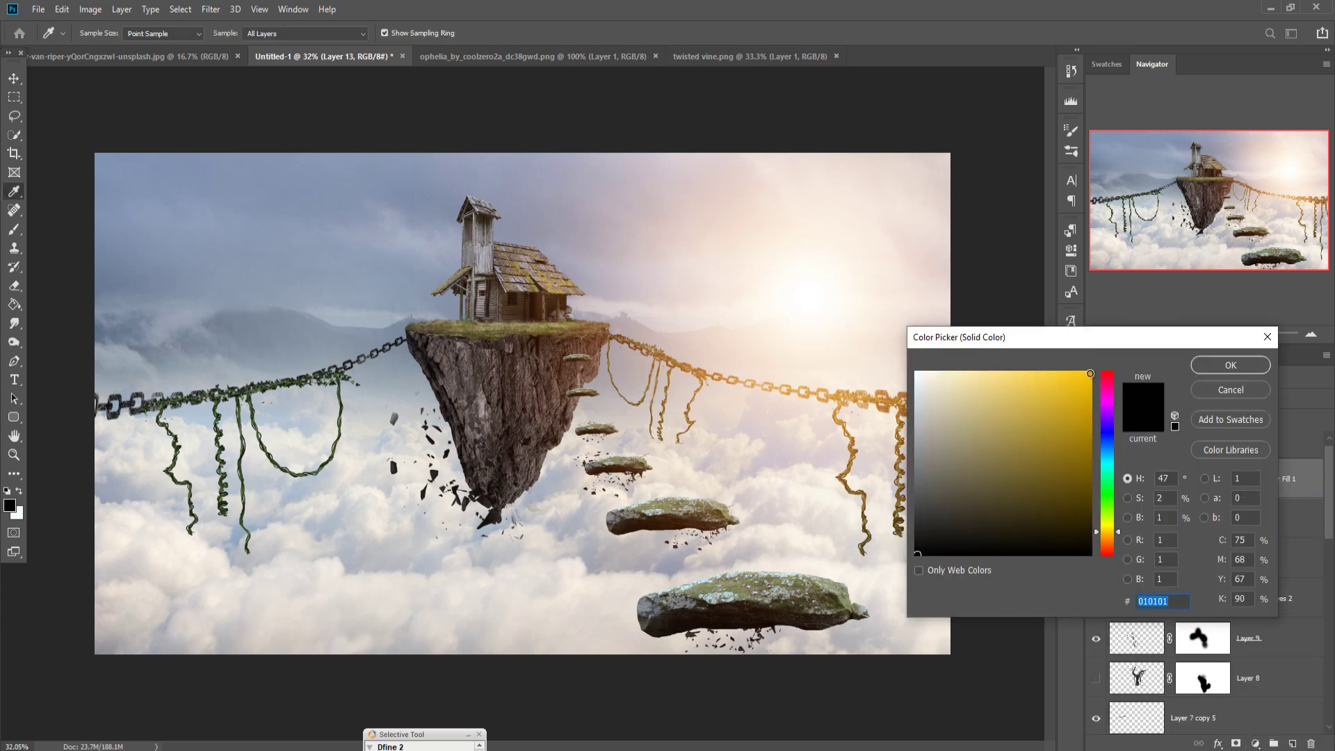
{"action": "left_click", "coordinate": [1089, 374]}
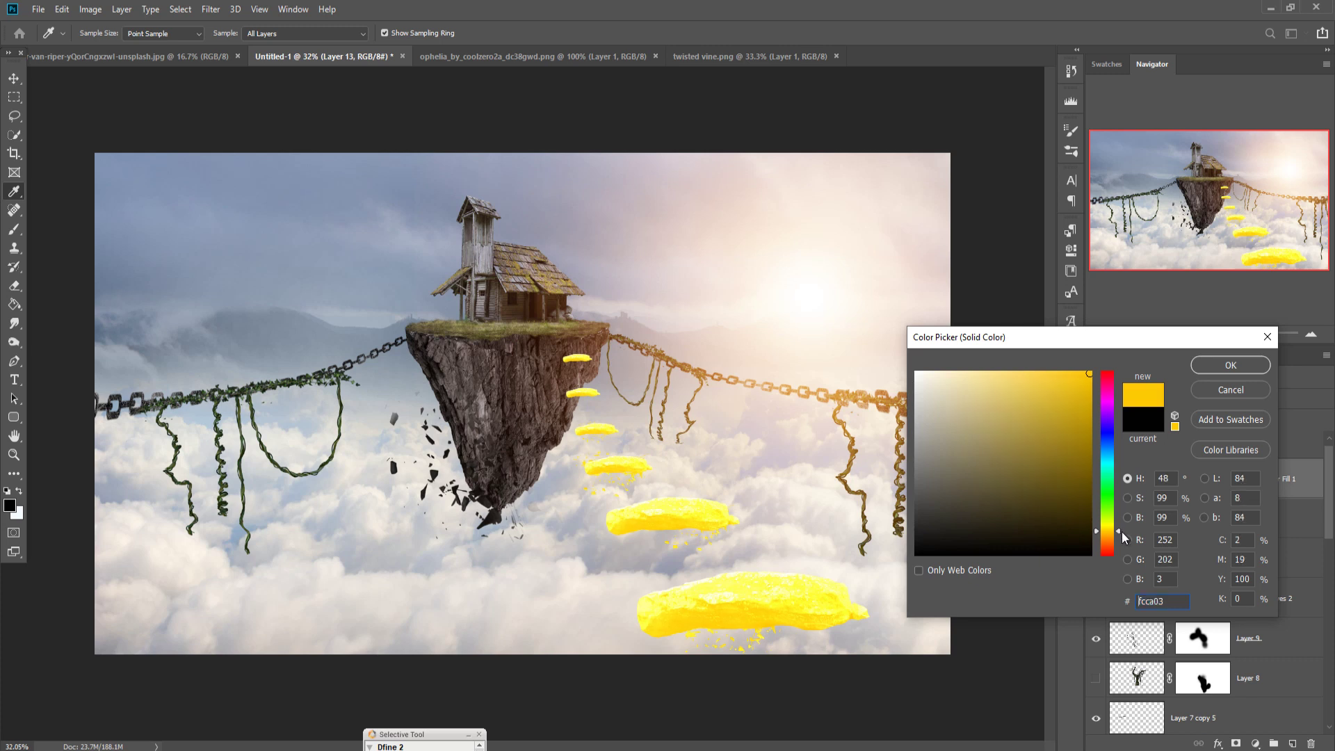
{"action": "left_click_drag", "start_coordinate": [1119, 531], "coordinate": [1124, 545]}
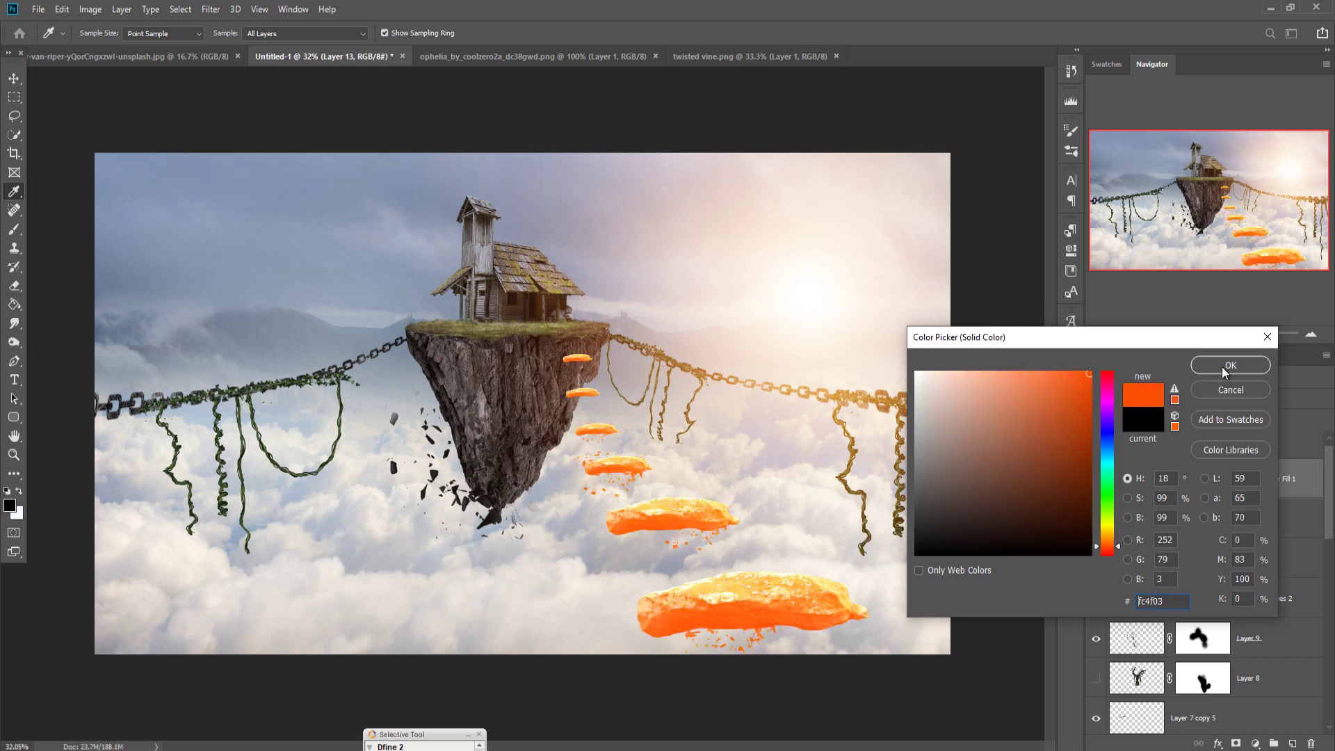
{"action": "left_click_drag", "start_coordinate": [1118, 544], "coordinate": [1117, 541]}
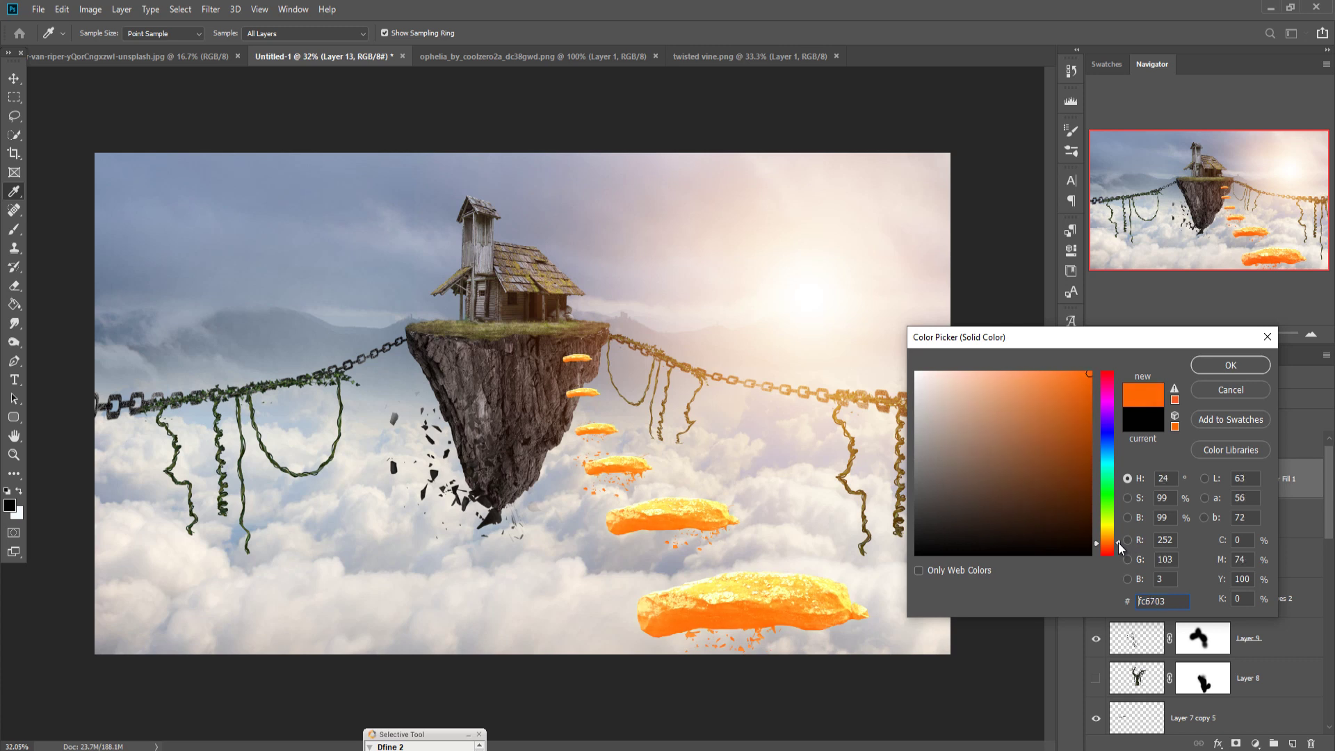
{"action": "left_click", "coordinate": [1210, 365]}
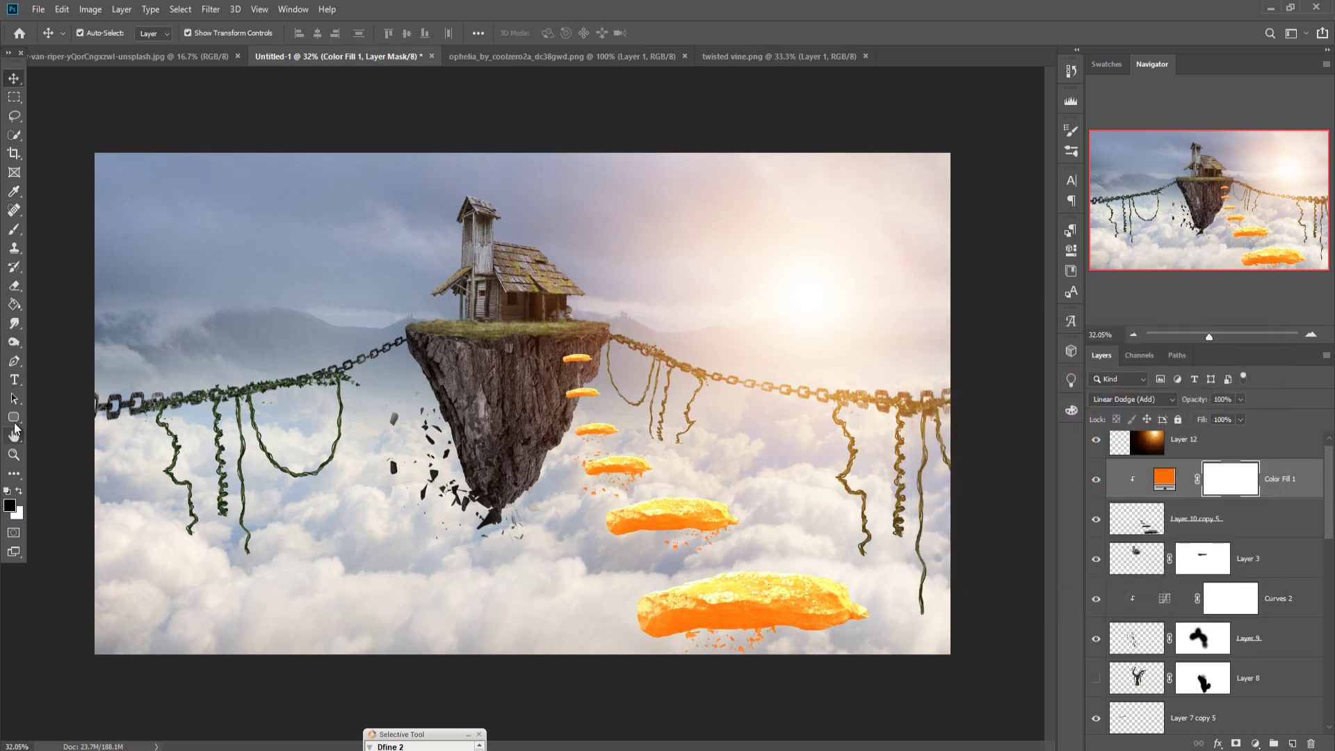
- Fill the colour fill's mask black with the Paint Bucket to hide the orange
{"action": "left_click", "coordinate": [10, 309]}
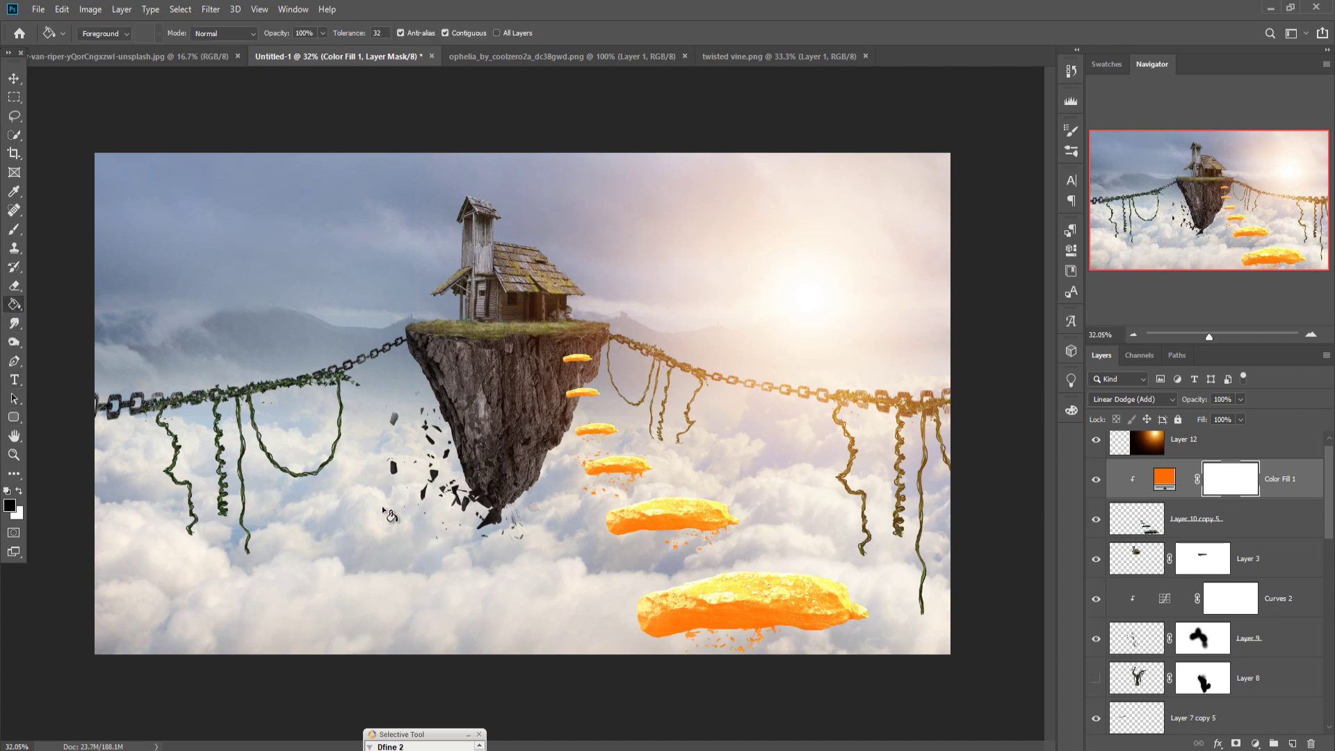
{"action": "left_click", "coordinate": [639, 511]}
{"action": "left_click", "coordinate": [14, 230]}
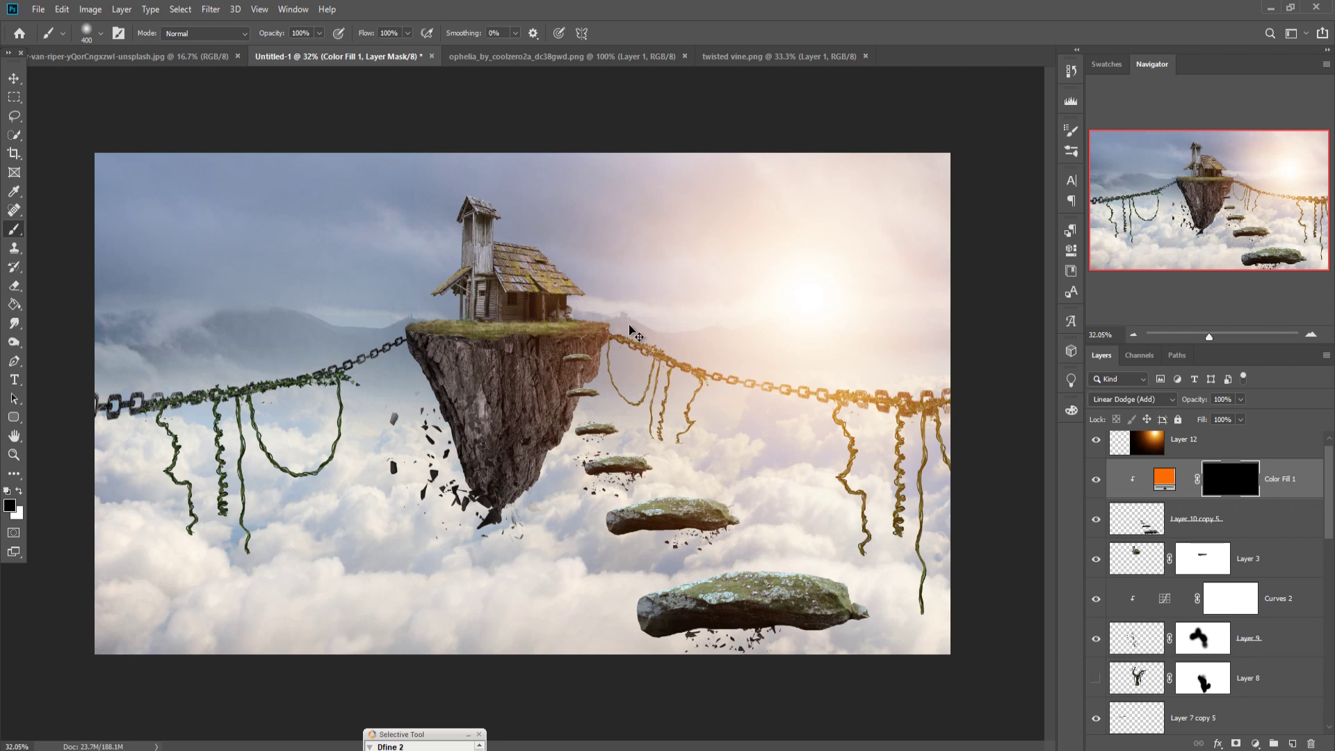
- Zoom in and paint warm glow along the tops of the middle and bottom stones
{"action": "key", "text": "ctrl+plus"}
{"action": "key", "text": "ctrl+plus"}
{"action": "key", "text": "ctrl+plus"}
{"action": "left_click_drag", "start_coordinate": [710, 370], "coordinate": [640, 385]}
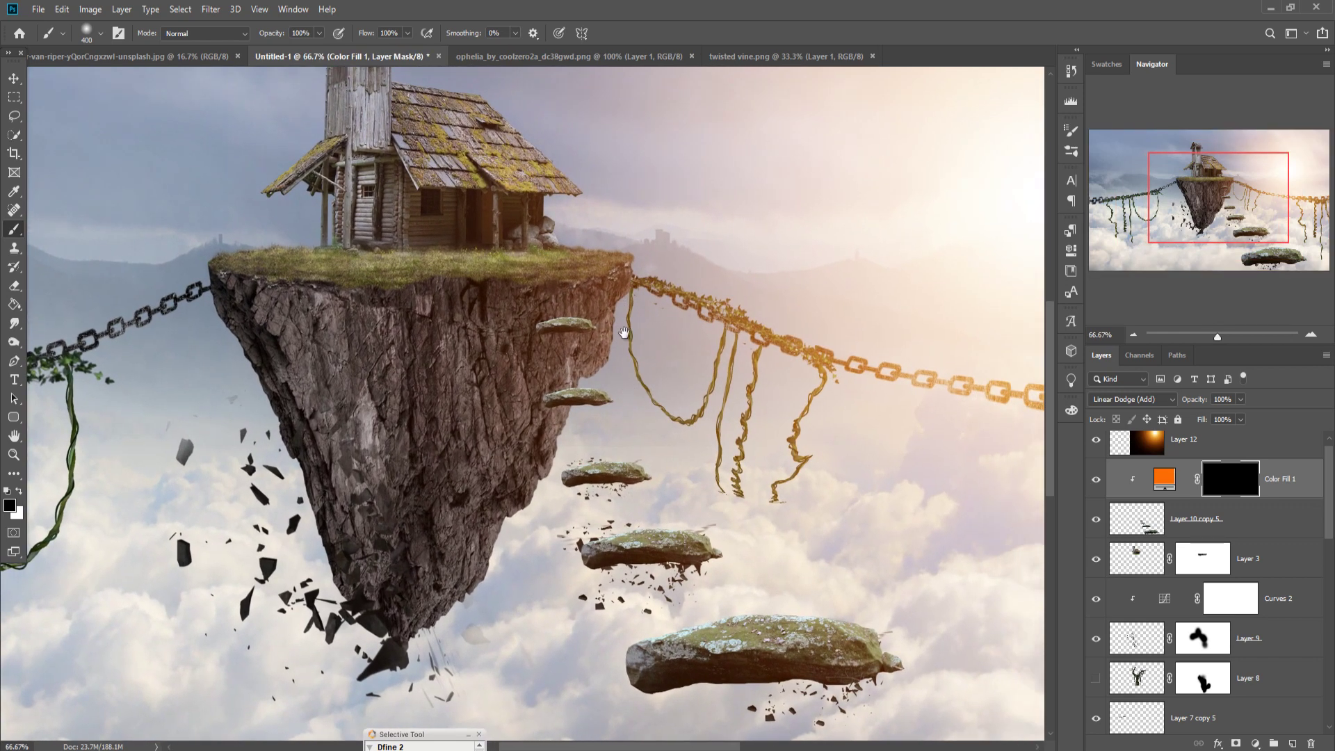
{"action": "key", "text": "bracketleft"}
{"action": "key", "text": "bracketleft"}
{"action": "key", "text": "bracketleft"}
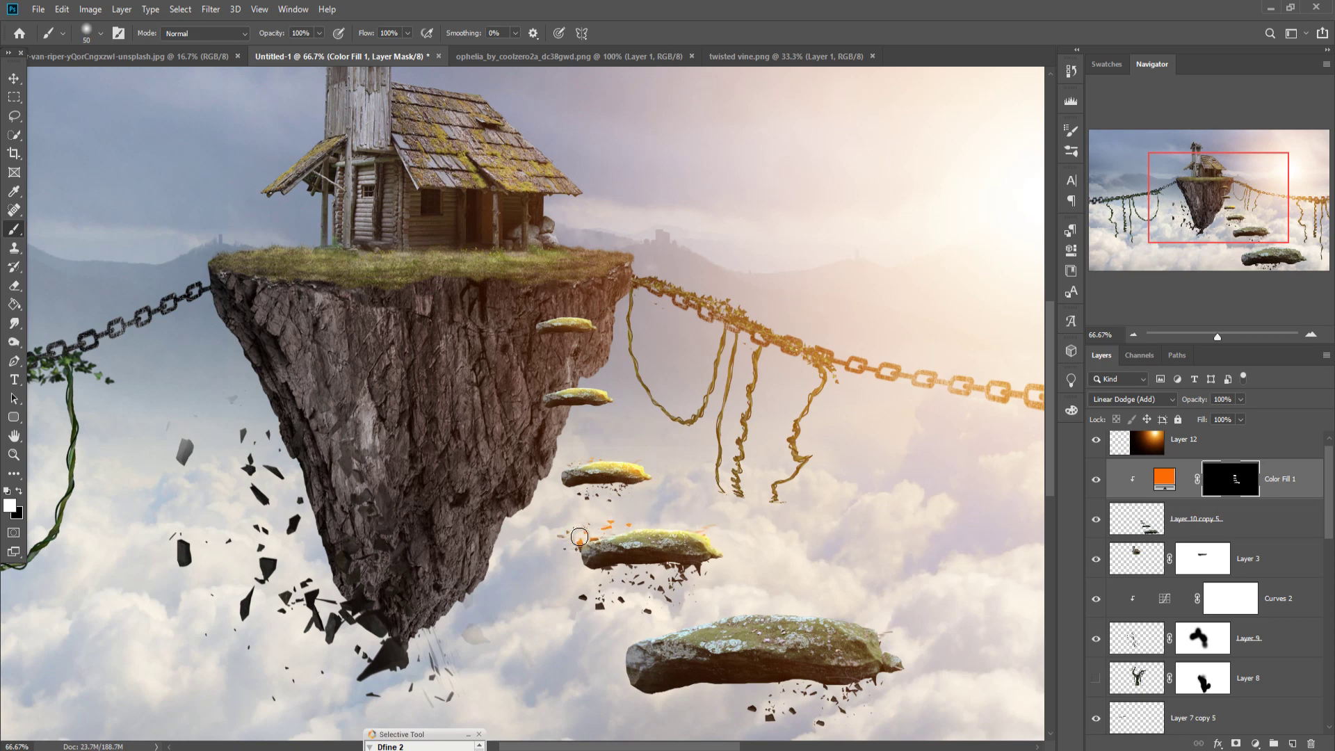
{"action": "scroll", "coordinate": [747, 539], "scroll_direction": "down", "scroll_amount": 5}
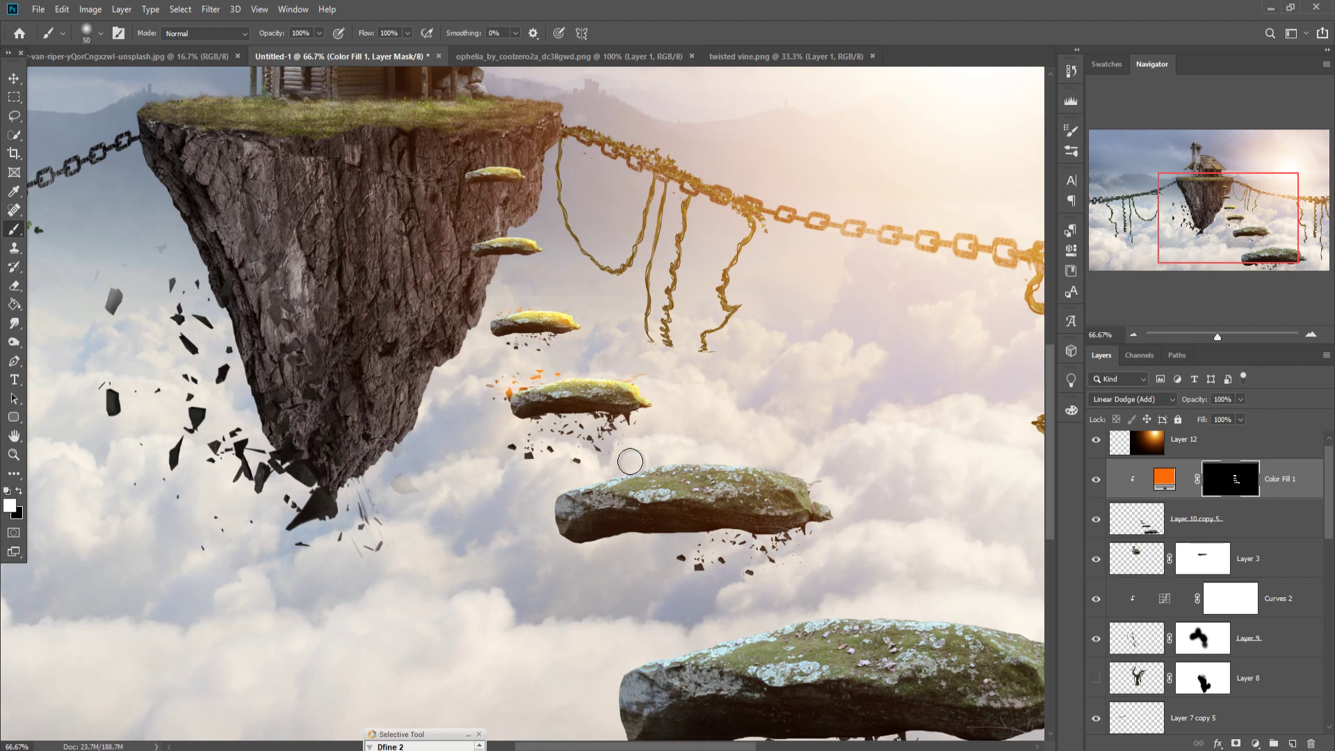
{"action": "mouse_move", "coordinate": [559, 487]}
{"action": "left_mouse_down"}
{"action": "mouse_move", "coordinate": [691, 444]}
{"action": "mouse_move", "coordinate": [653, 450]}
{"action": "mouse_move", "coordinate": [837, 489]}
{"action": "mouse_move", "coordinate": [738, 409]}
{"action": "left_mouse_up"}
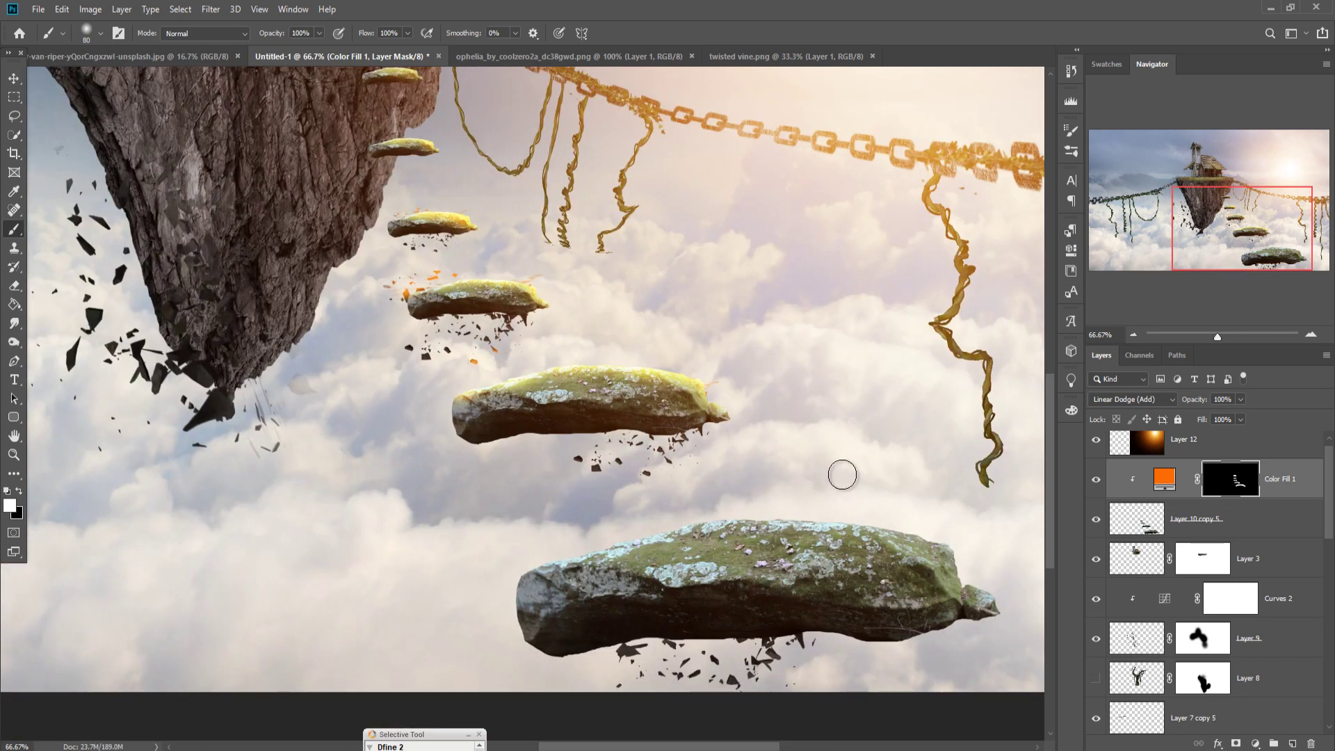
{"action": "mouse_move", "coordinate": [684, 511]}
{"action": "left_mouse_down"}
{"action": "mouse_move", "coordinate": [882, 512]}
{"action": "mouse_move", "coordinate": [997, 586]}
{"action": "left_mouse_up"}
{"action": "left_click_drag", "start_coordinate": [777, 527], "coordinate": [665, 513]}
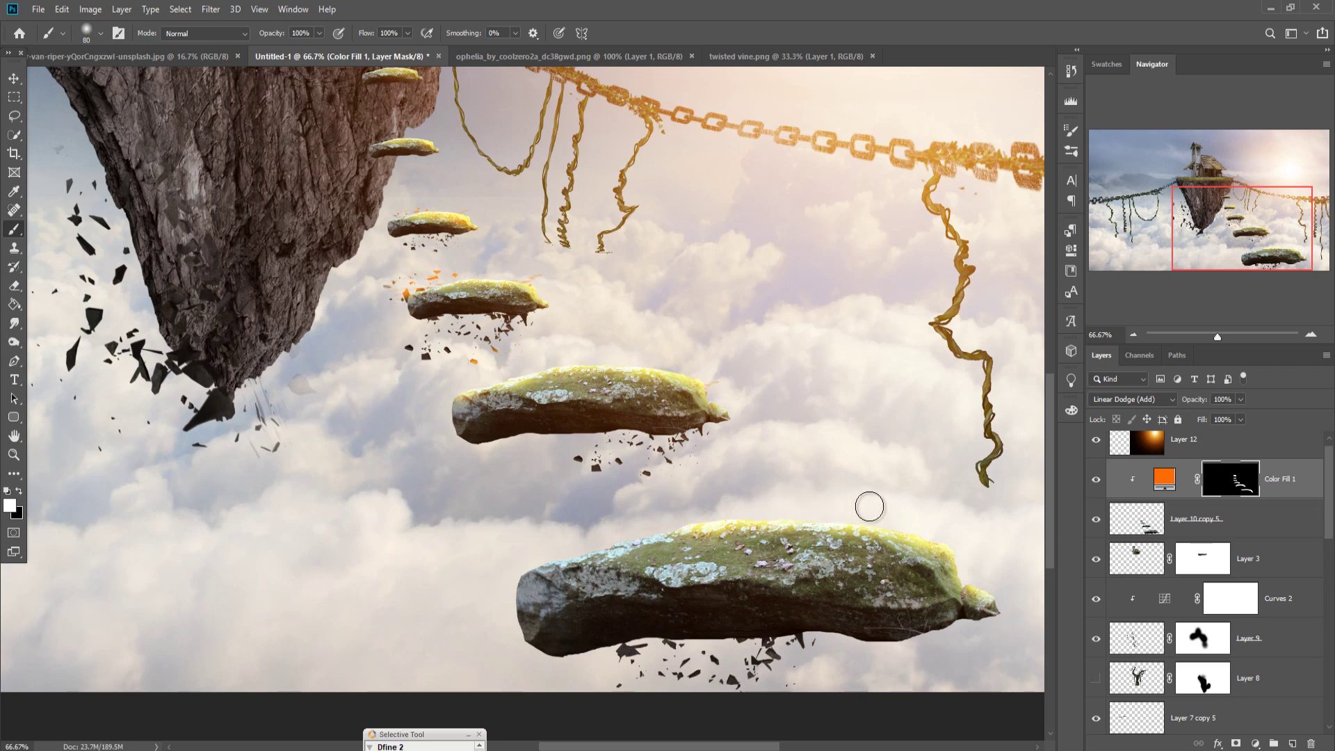
- Add more glow along the bottom rock's edge with a larger brush, then select Layer 3
{"action": "key", "text": "bracketright"}
{"action": "key", "text": "bracketright"}
{"action": "key", "text": "bracketright"}
{"action": "left_click_drag", "start_coordinate": [799, 512], "coordinate": [948, 524]}
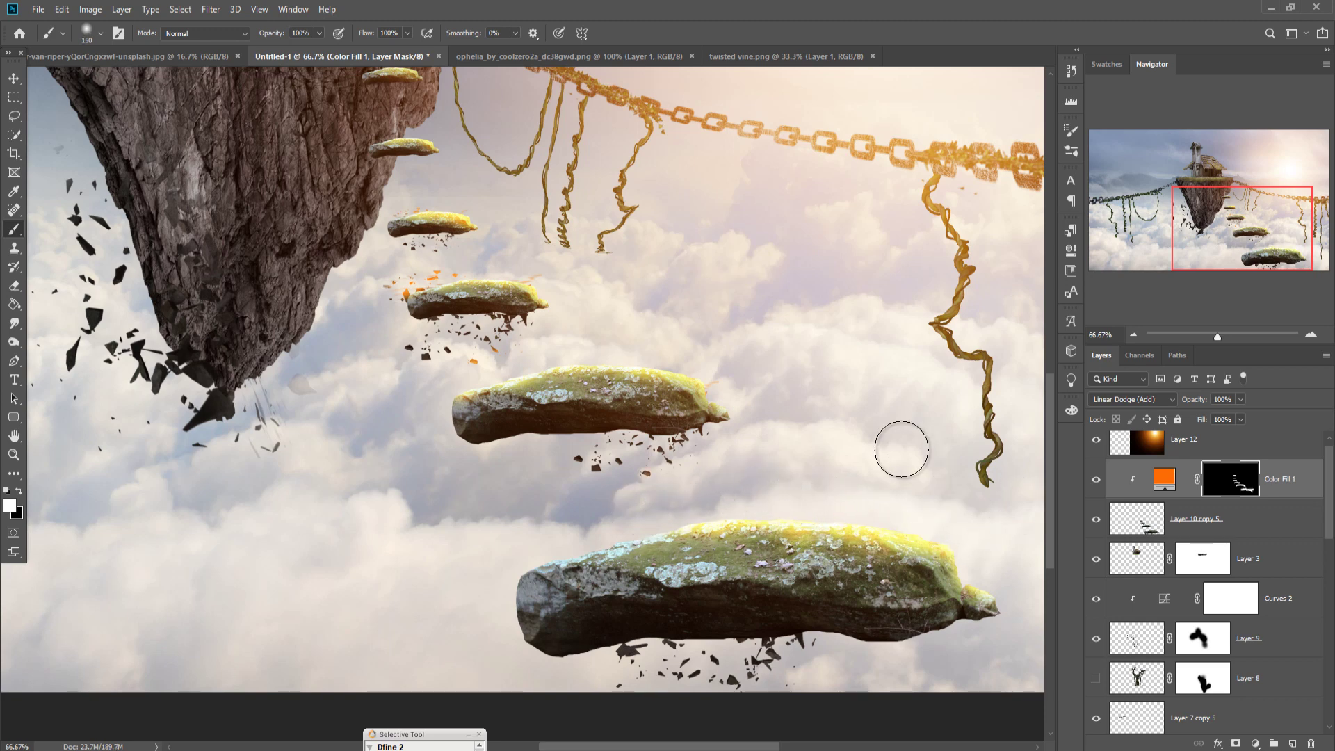
{"action": "left_click_drag", "start_coordinate": [892, 457], "coordinate": [831, 423]}
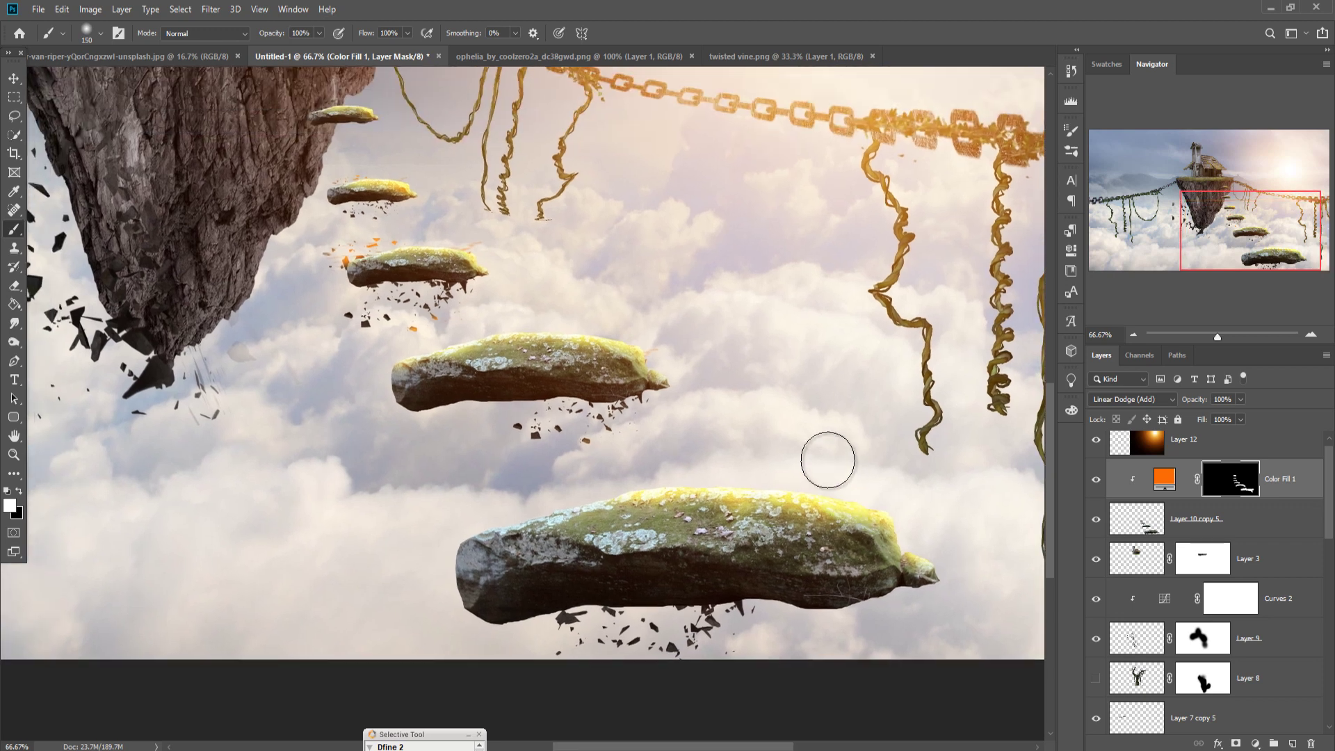
{"action": "left_click_drag", "start_coordinate": [638, 302], "coordinate": [739, 482]}
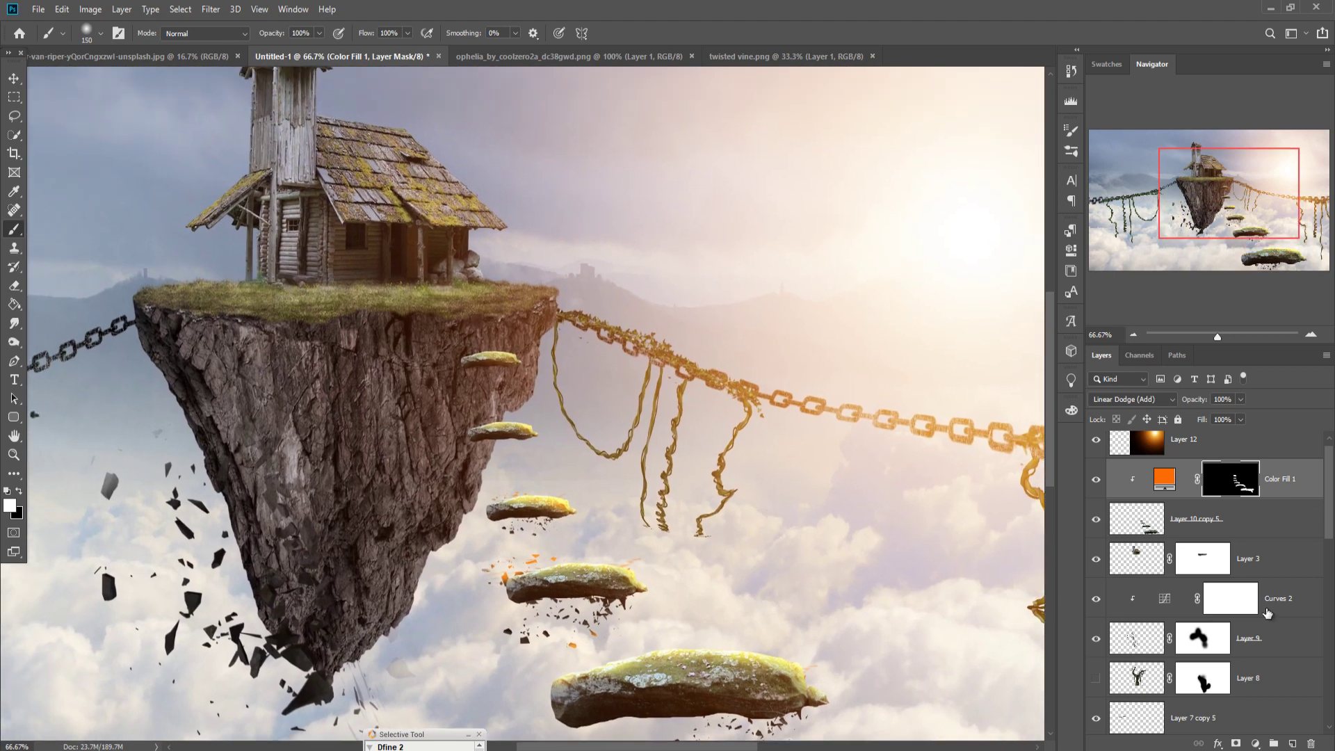
{"action": "left_click", "coordinate": [1259, 572]}
- Add a new layer clipped to Layer 3 in Linear Dodge (Add) mode
{"action": "left_click", "coordinate": [1289, 742]}
{"action": "right_click", "coordinate": [1181, 558]}
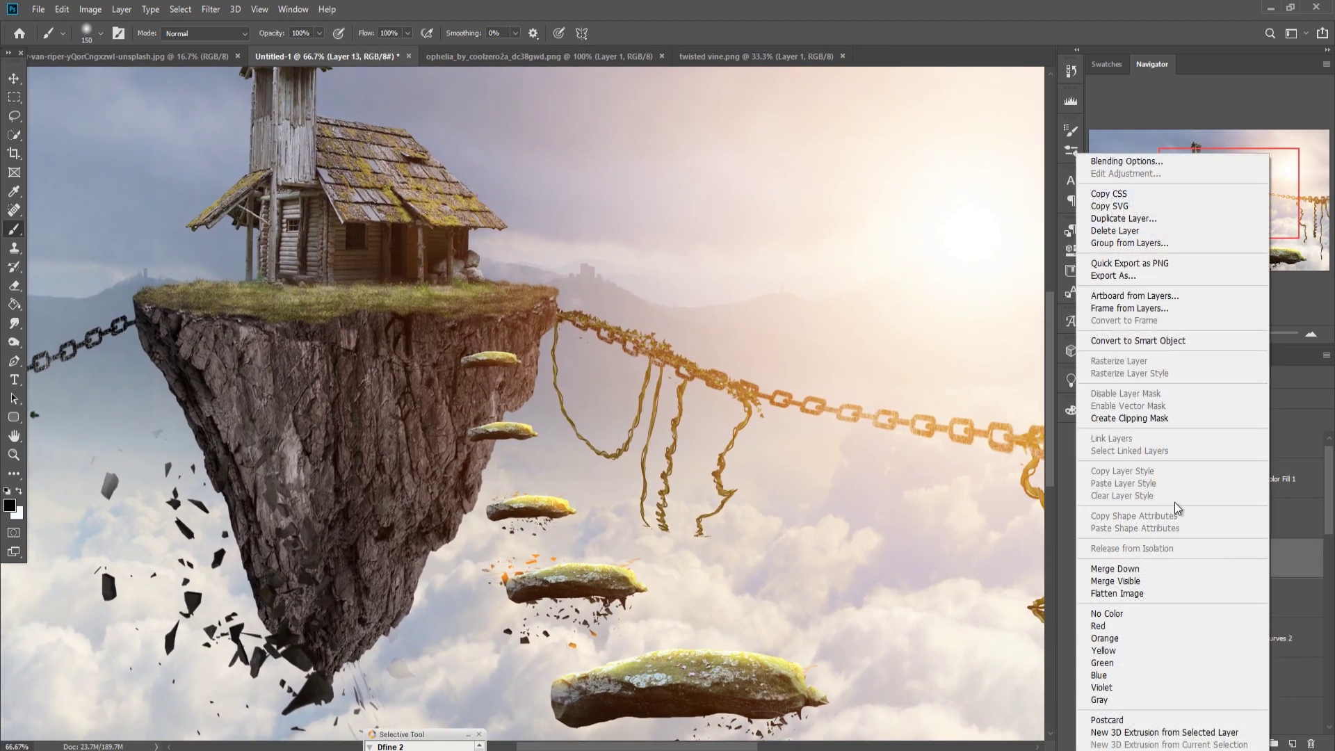
{"action": "left_click", "coordinate": [1145, 423]}
{"action": "left_click", "coordinate": [1150, 399]}
{"action": "left_click", "coordinate": [1126, 539]}
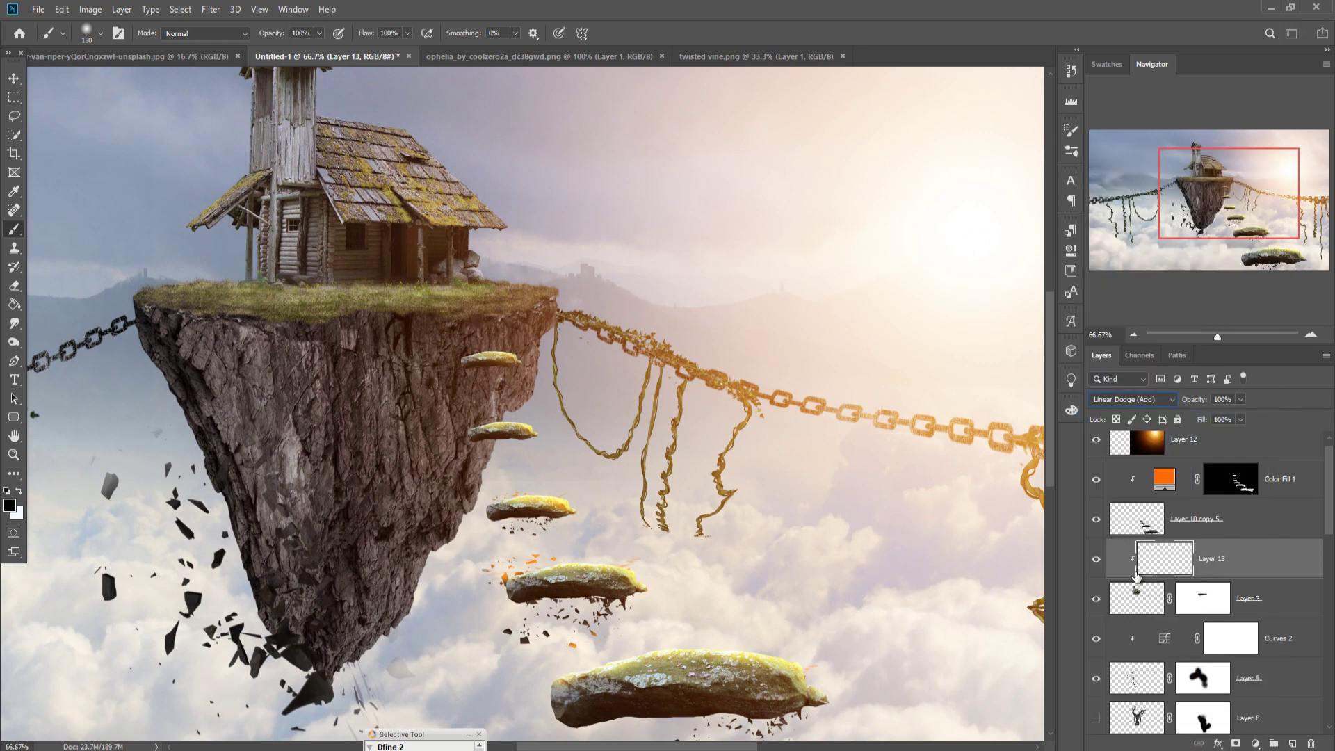
- Add an orange #fc7802 Solid Color fill layer
{"action": "right_click", "coordinate": [1245, 479]}
{"action": "left_click", "coordinate": [1244, 487]}
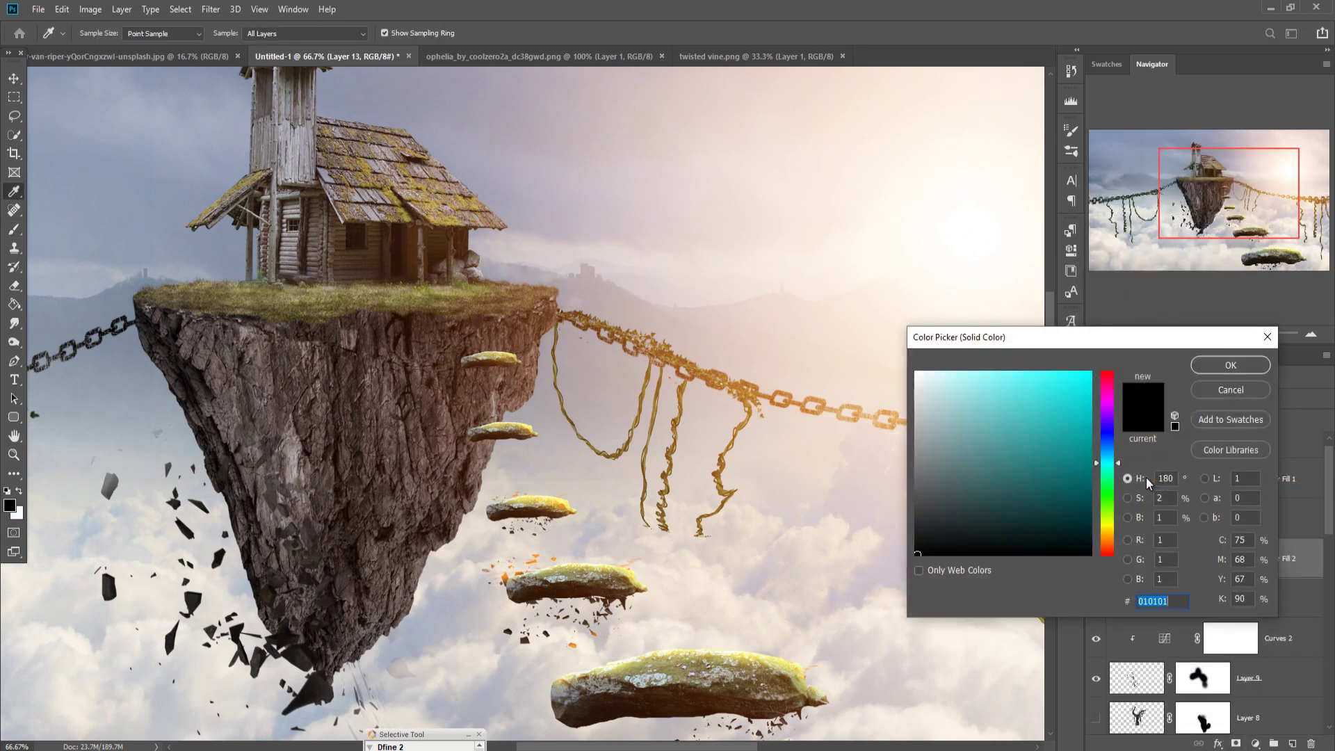
{"action": "left_click", "coordinate": [1117, 545]}
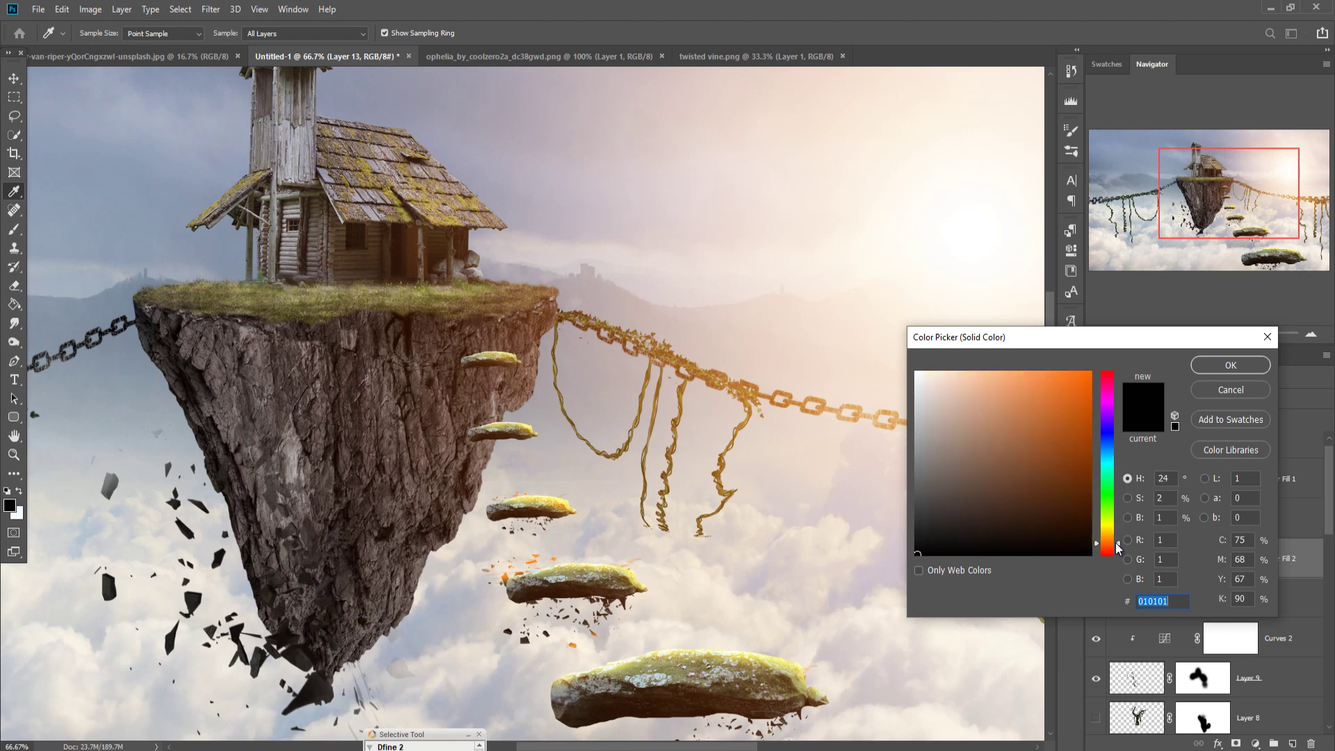
{"action": "left_click", "coordinate": [1090, 373]}
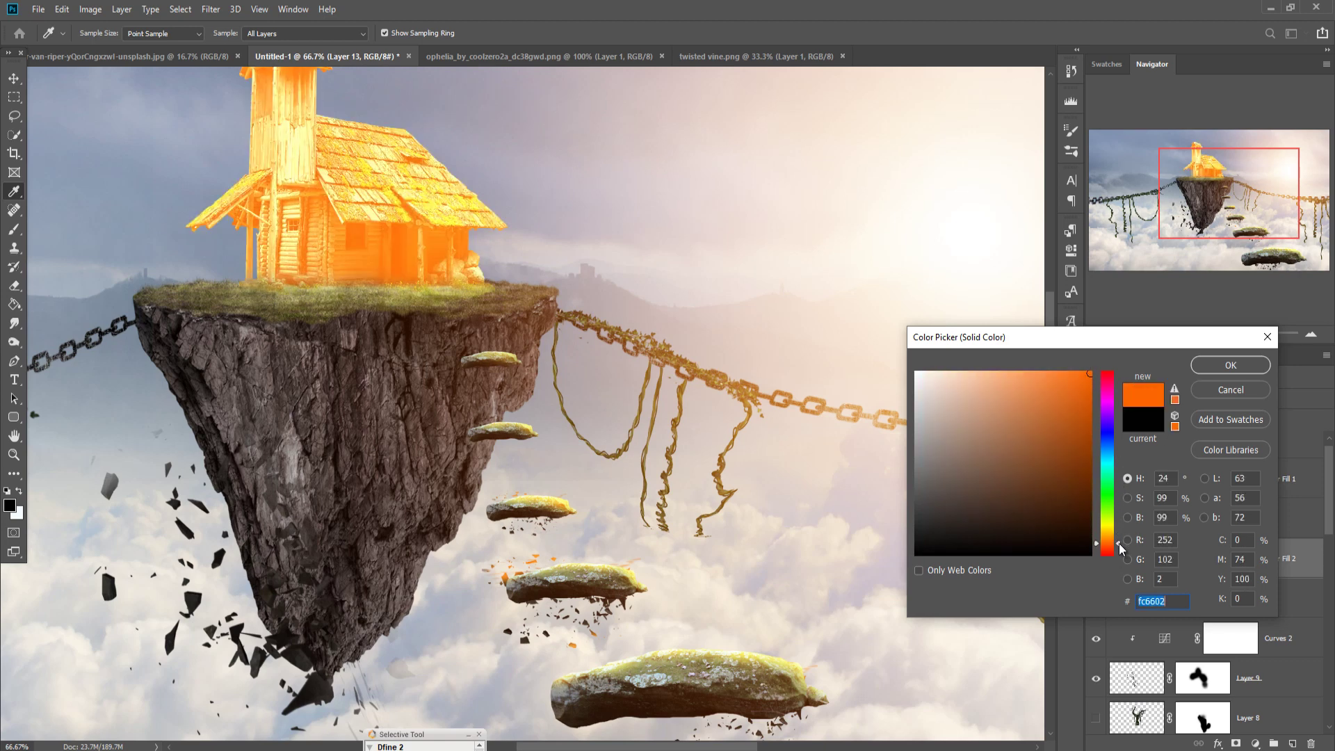
{"action": "left_click_drag", "start_coordinate": [1120, 543], "coordinate": [1124, 539]}
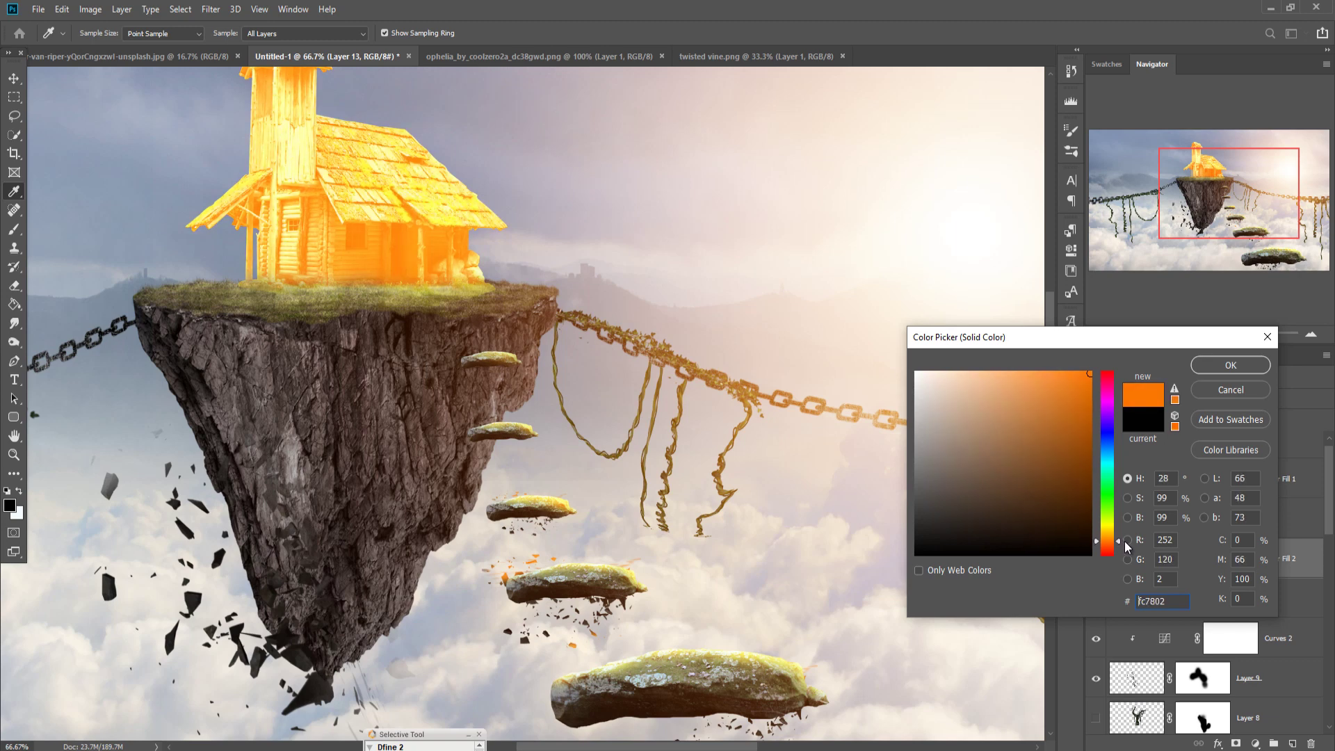
{"action": "left_click", "coordinate": [1204, 363]}
- Split the Blend If Underlying Layer slider to fade the tint from the house's dark areas
{"action": "right_click", "coordinate": [1161, 560]}
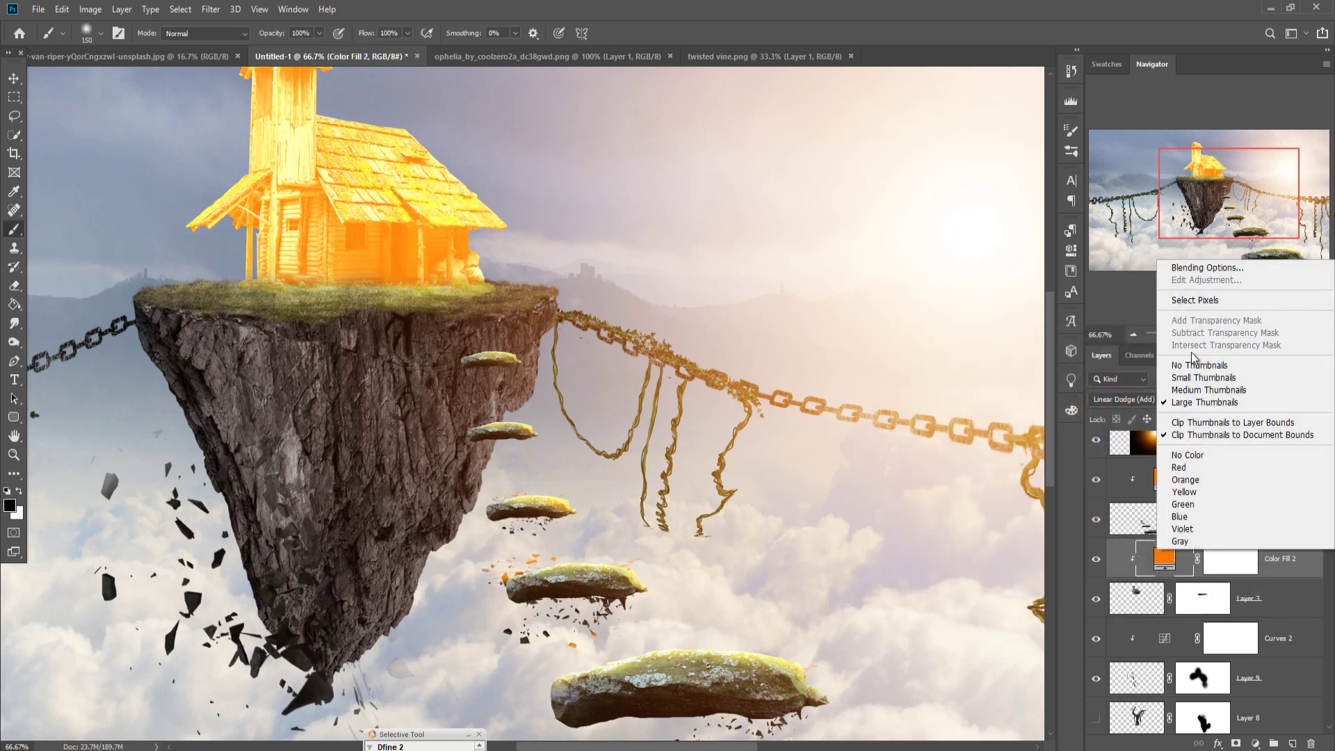
{"action": "left_click", "coordinate": [1200, 270]}
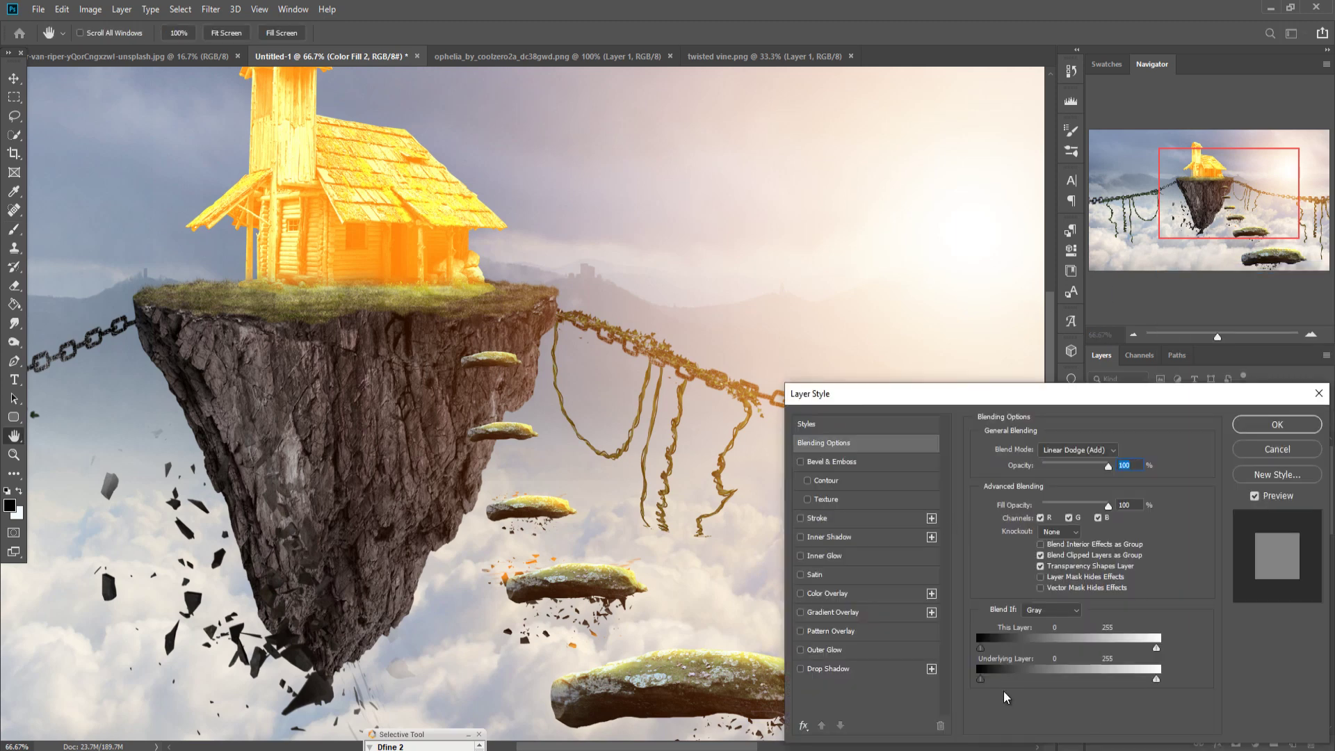
{"action": "left_click_drag", "start_coordinate": [1005, 681], "coordinate": [1026, 678]}
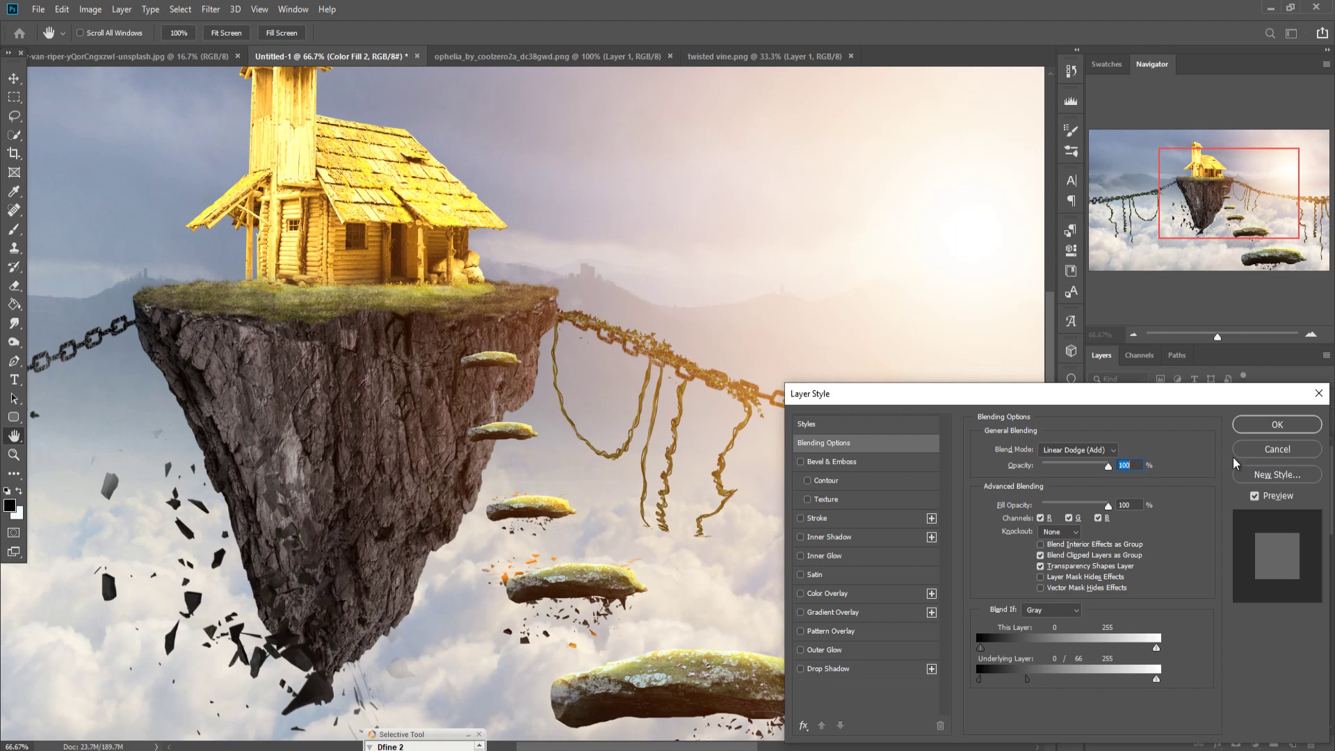
{"action": "left_click", "coordinate": [1254, 422]}
{"action": "left_click", "coordinate": [1220, 575]}
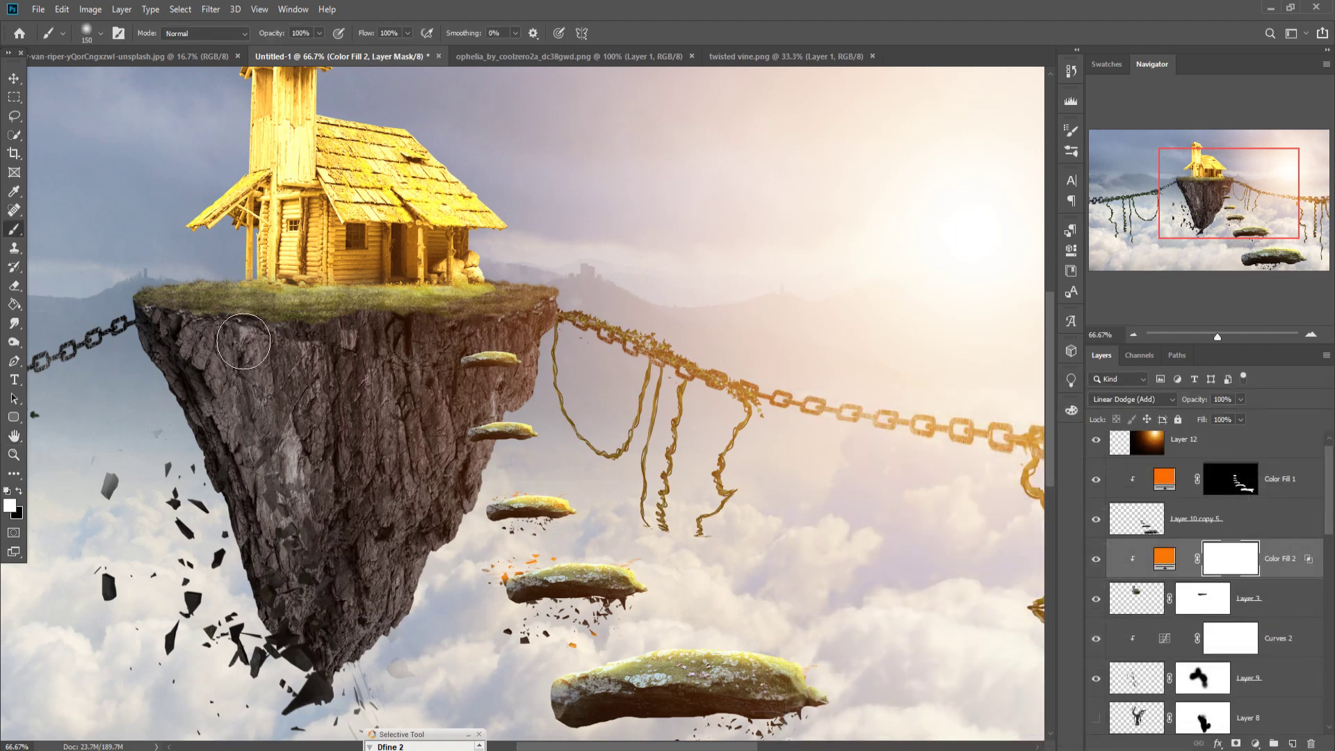
- Fill the Color Fill 2 mask black with the Paint Bucket
{"action": "left_click", "coordinate": [15, 310]}
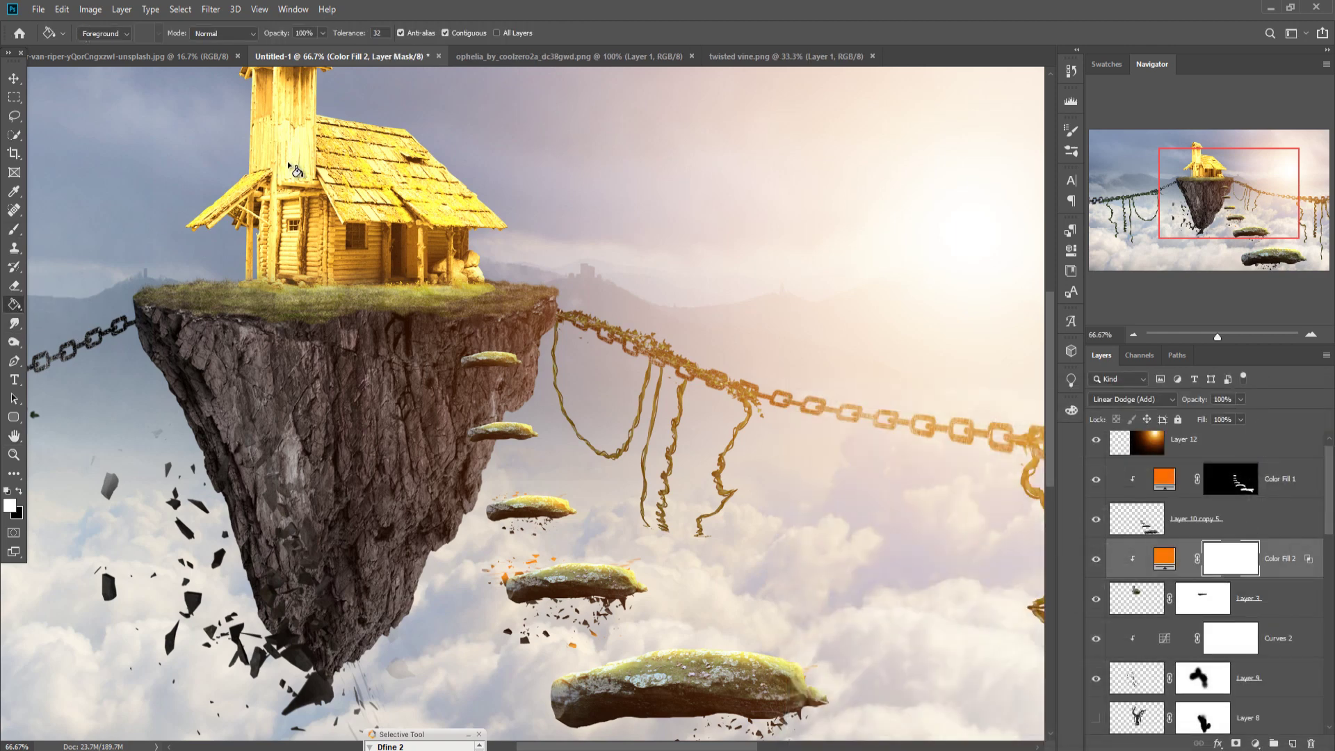
{"action": "left_click", "coordinate": [325, 129]}
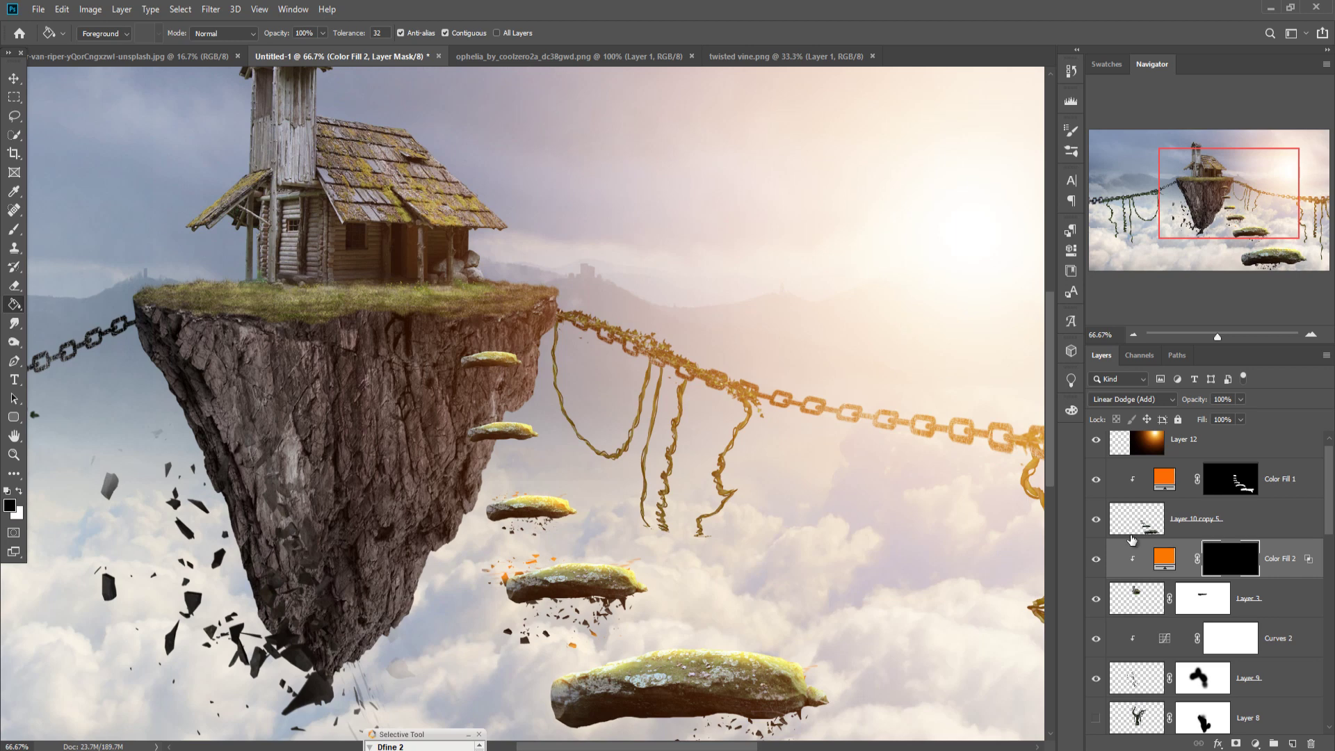
{"action": "left_click", "coordinate": [14, 230]}
{"action": "scroll", "coordinate": [239, 223], "scroll_direction": "up", "scroll_amount": 5}
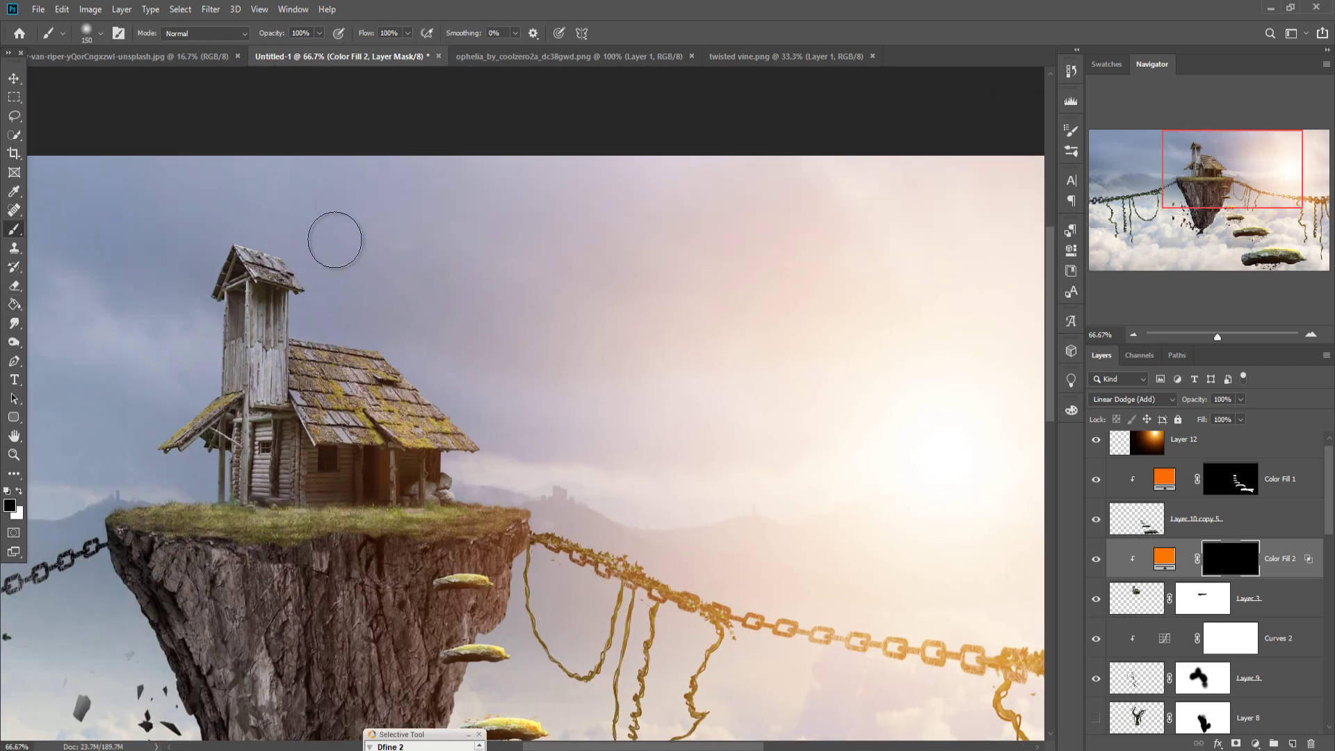
- Paint white over the tower roof, main roof and porch to reveal the golden glow
{"action": "mouse_move", "coordinate": [197, 219]}
{"action": "left_mouse_down"}
{"action": "mouse_move", "coordinate": [313, 230]}
{"action": "mouse_move", "coordinate": [244, 214]}
{"action": "mouse_move", "coordinate": [313, 244]}
{"action": "mouse_move", "coordinate": [320, 264]}
{"action": "mouse_move", "coordinate": [313, 297]}
{"action": "mouse_move", "coordinate": [297, 292]}
{"action": "mouse_move", "coordinate": [295, 328]}
{"action": "mouse_move", "coordinate": [351, 307]}
{"action": "mouse_move", "coordinate": [328, 313]}
{"action": "mouse_move", "coordinate": [390, 322]}
{"action": "left_mouse_up"}
{"action": "mouse_move", "coordinate": [516, 417]}
{"action": "left_mouse_down"}
{"action": "mouse_move", "coordinate": [436, 366]}
{"action": "mouse_move", "coordinate": [459, 369]}
{"action": "left_mouse_up"}
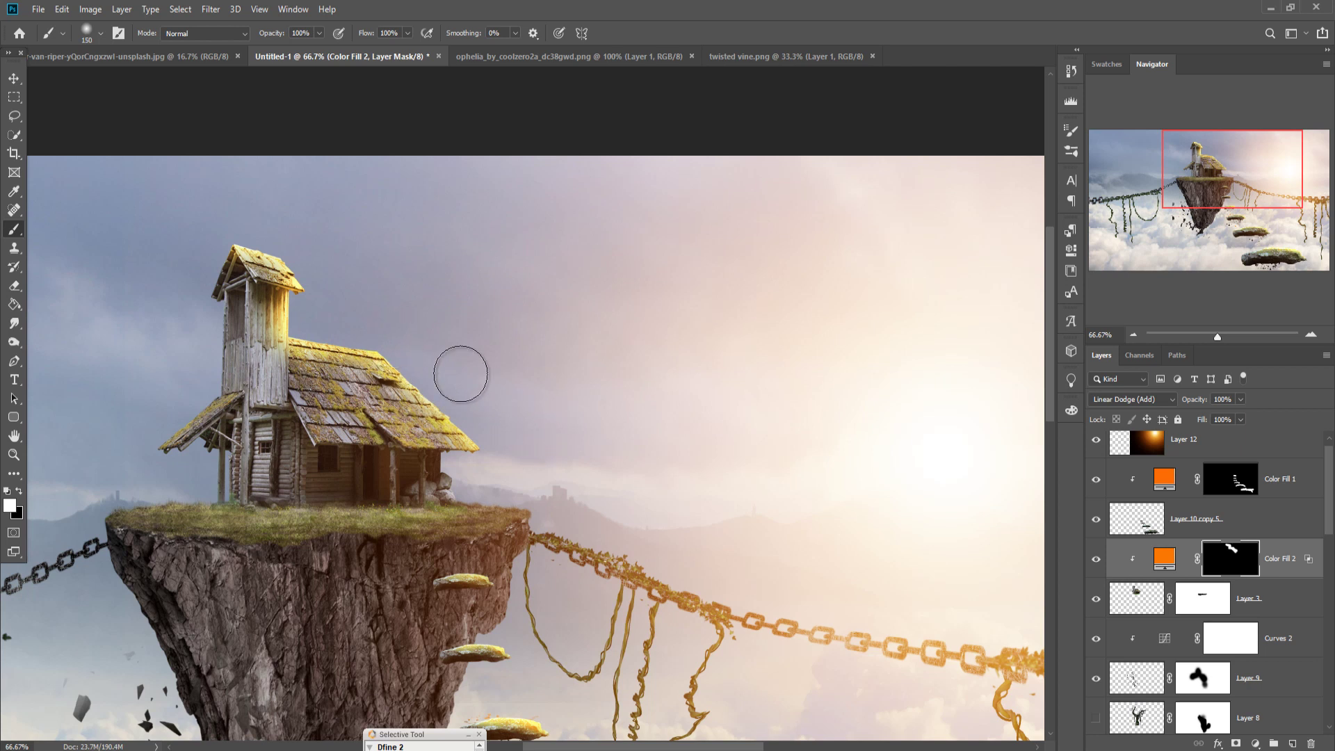
{"action": "key", "text": "bracketright"}
{"action": "key", "text": "bracketright"}
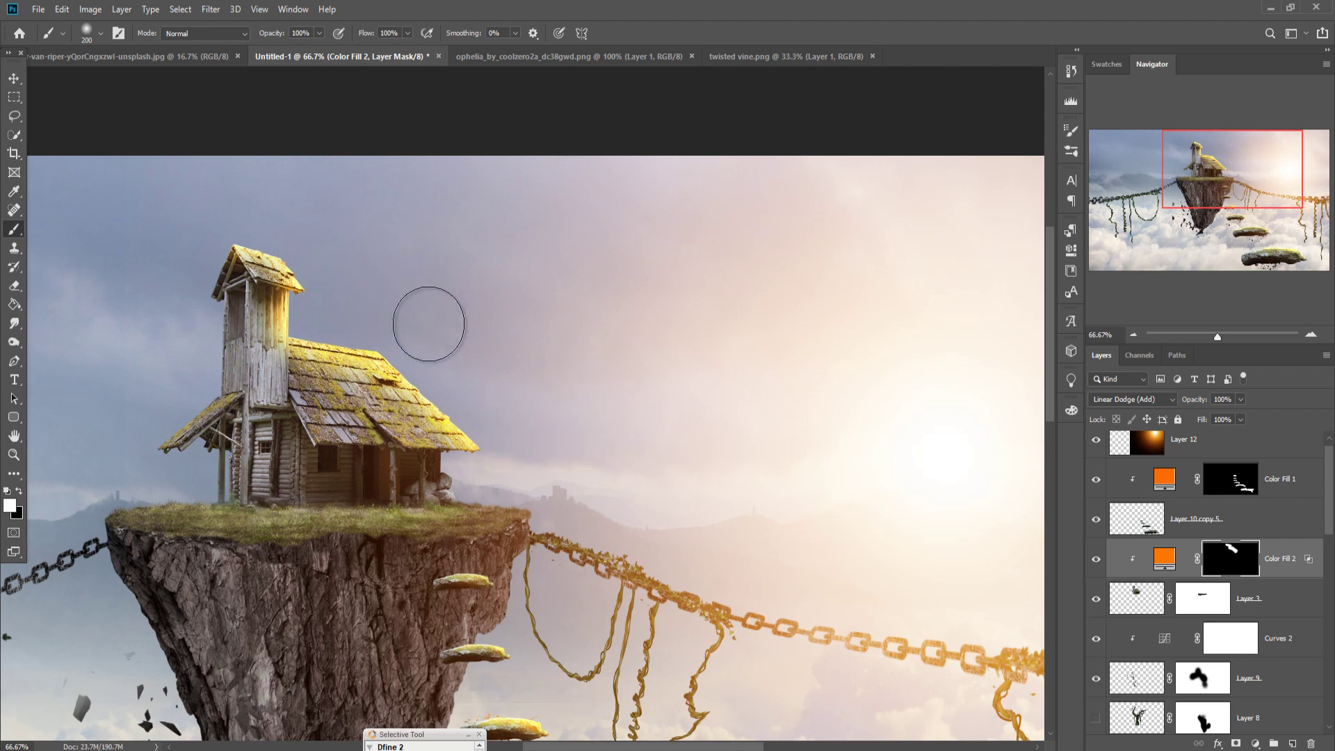
{"action": "scroll", "coordinate": [476, 341], "scroll_direction": "down", "scroll_amount": 5}
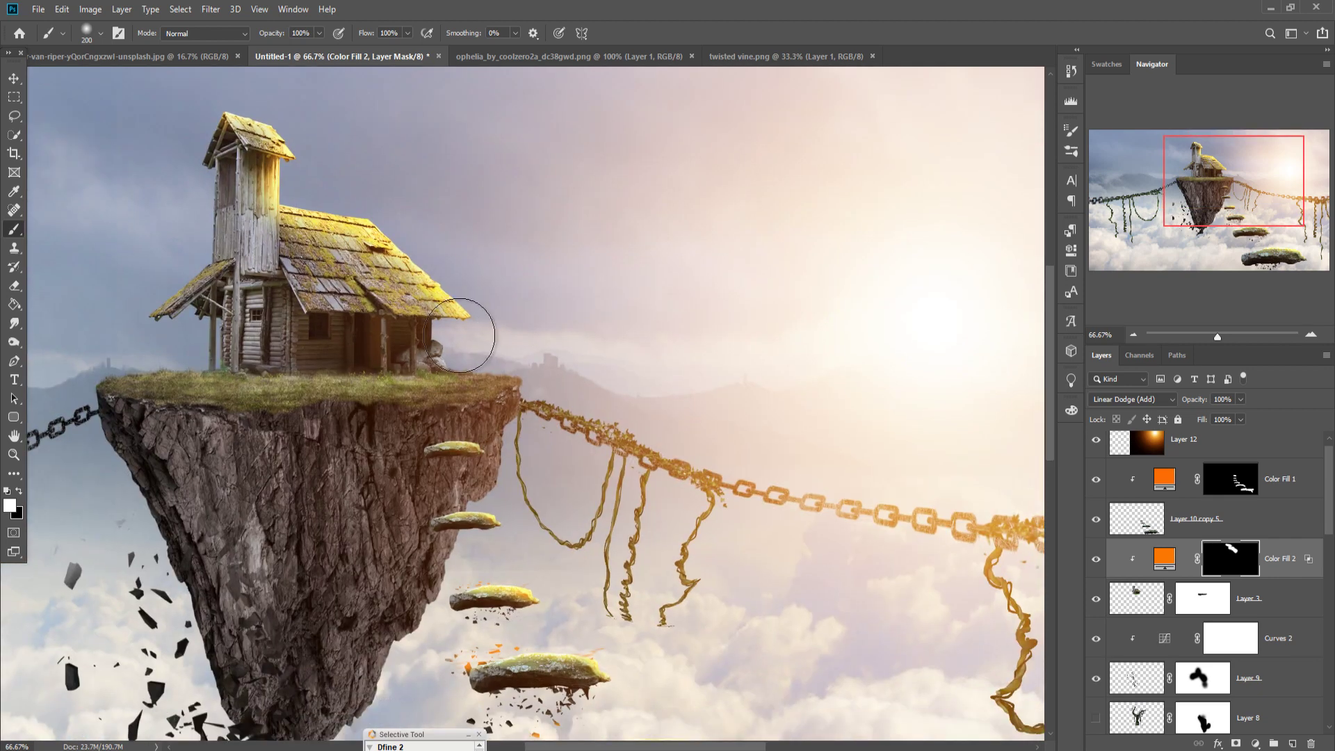
{"action": "left_click_drag", "start_coordinate": [462, 328], "coordinate": [467, 328]}
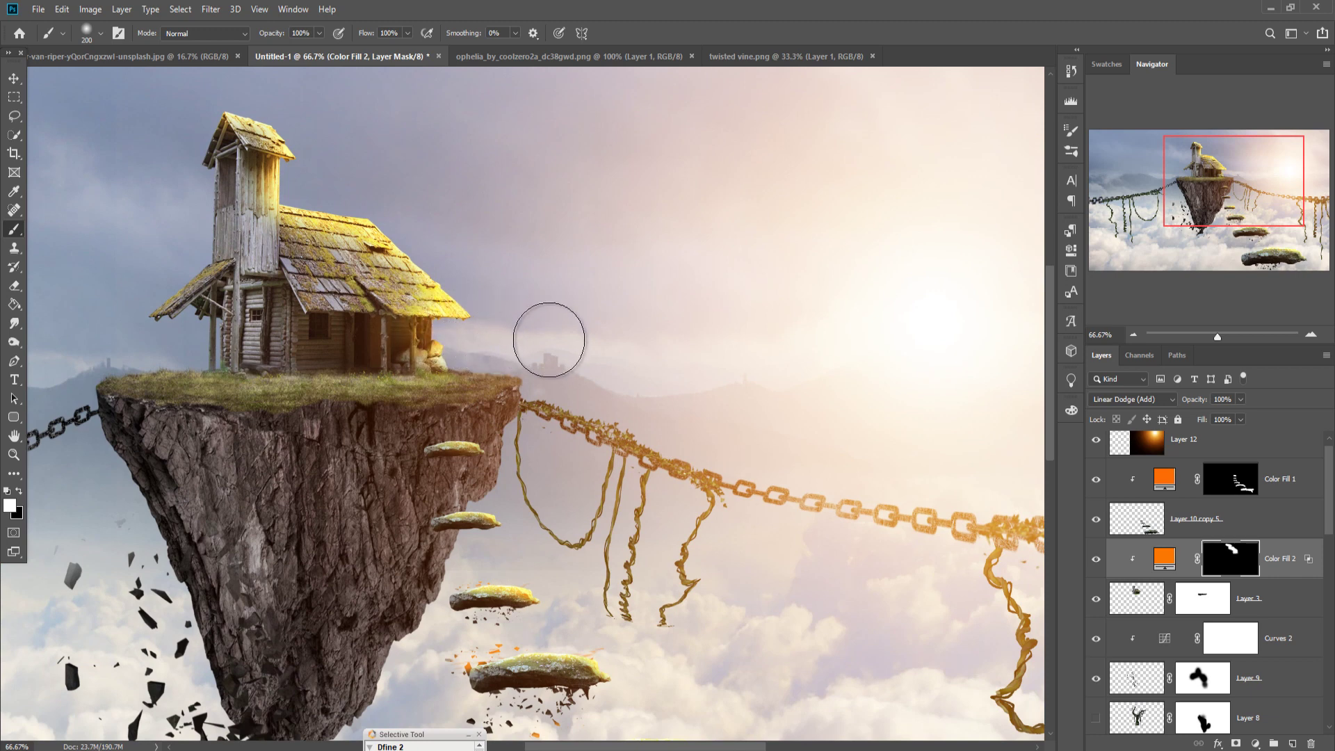
{"action": "scroll", "coordinate": [904, 480], "scroll_direction": "down", "scroll_amount": 1}
{"action": "scroll", "coordinate": [1206, 607], "scroll_direction": "down", "scroll_amount": 2}
{"action": "scroll", "coordinate": [1206, 607], "scroll_direction": "down", "scroll_amount": 6}
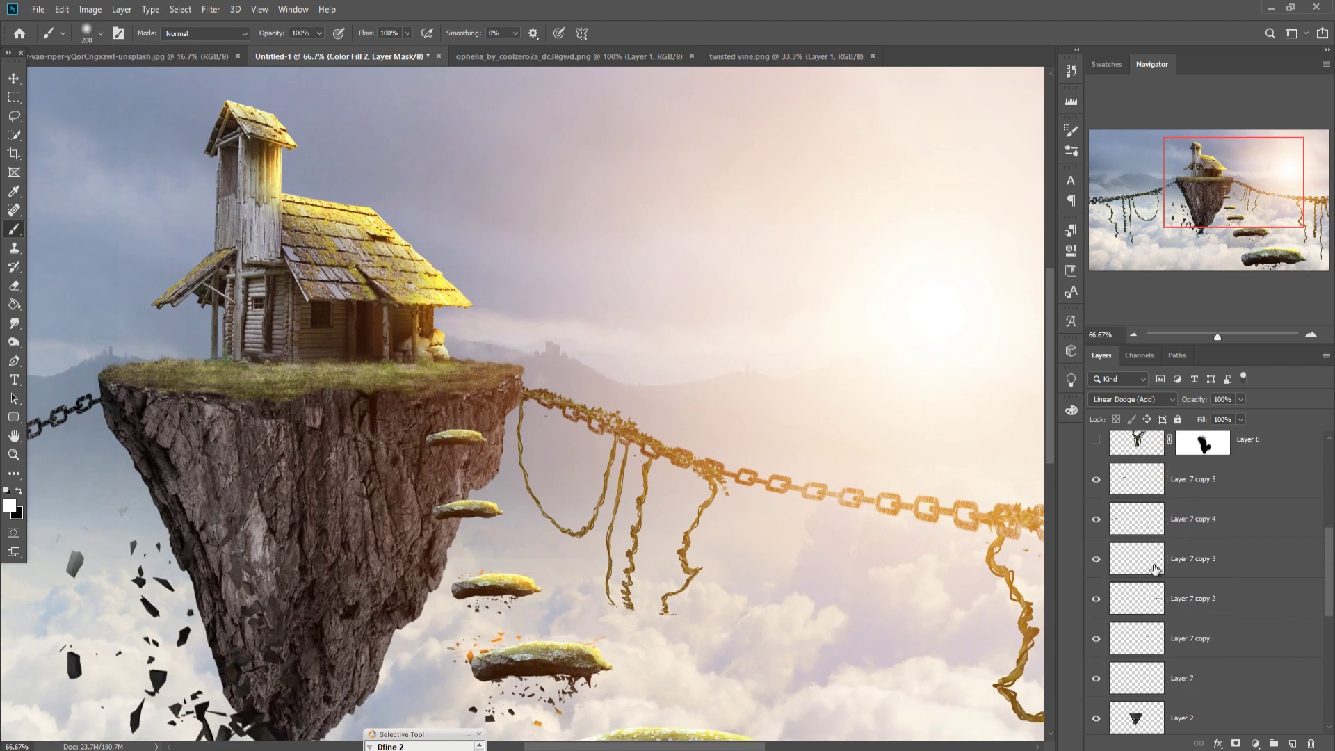
{"action": "scroll", "coordinate": [1206, 605], "scroll_direction": "down", "scroll_amount": 2}
- Add a new Linear Dodge (Add) layer above Layer 2, clipped to it
{"action": "left_click", "coordinate": [1210, 596]}
{"action": "left_click", "coordinate": [1287, 742]}
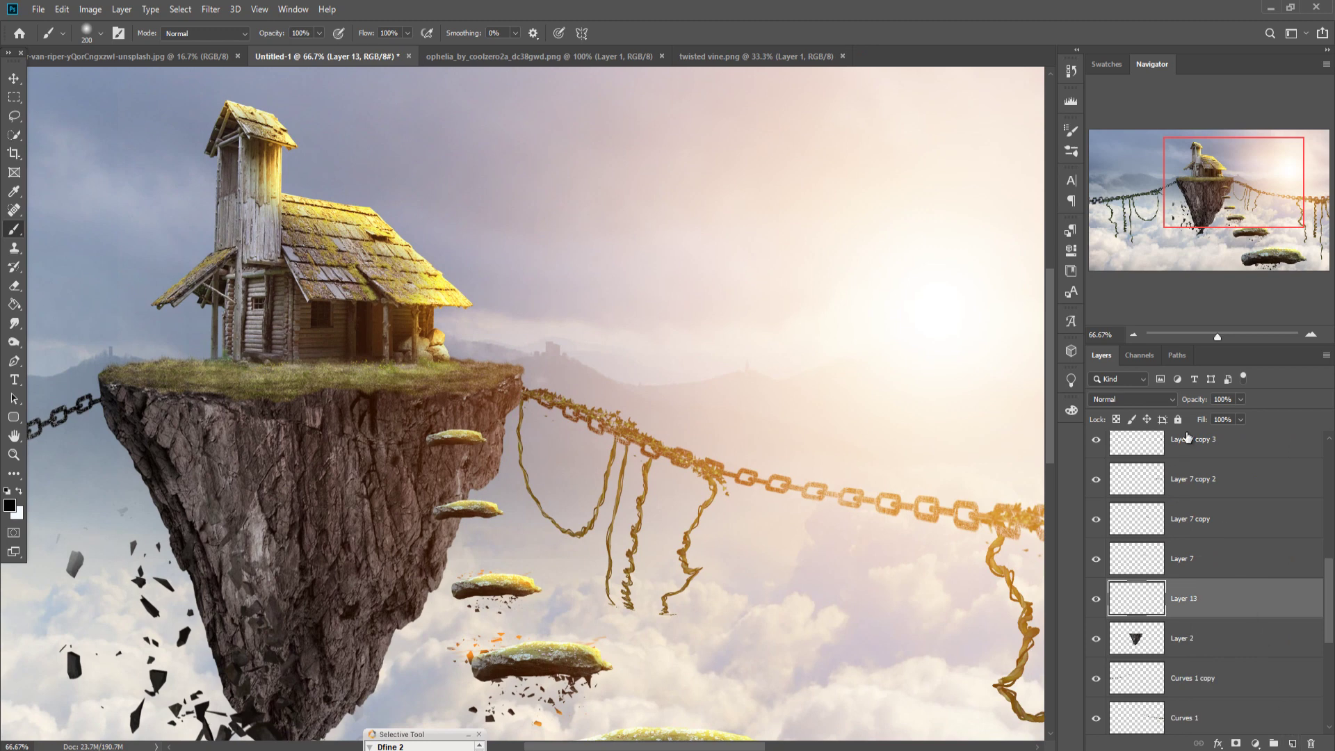
{"action": "left_click", "coordinate": [1132, 399]}
{"action": "left_click", "coordinate": [1127, 535]}
{"action": "right_click", "coordinate": [1201, 610]}
{"action": "left_click", "coordinate": [1206, 269]}
- Add Color Fill 3, a Solid Color fill in orange #fe7404
{"action": "left_click", "coordinate": [1254, 742]}
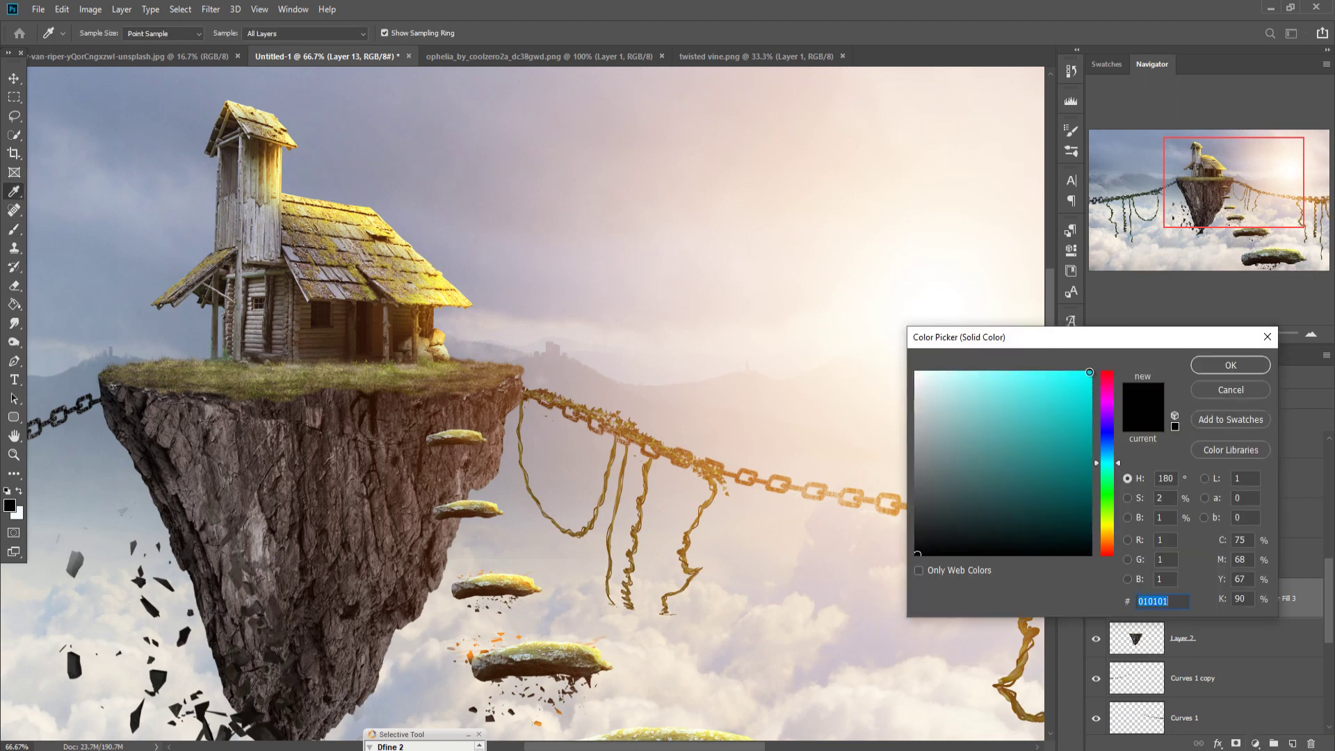
{"action": "left_click_drag", "start_coordinate": [1120, 466], "coordinate": [1120, 541]}
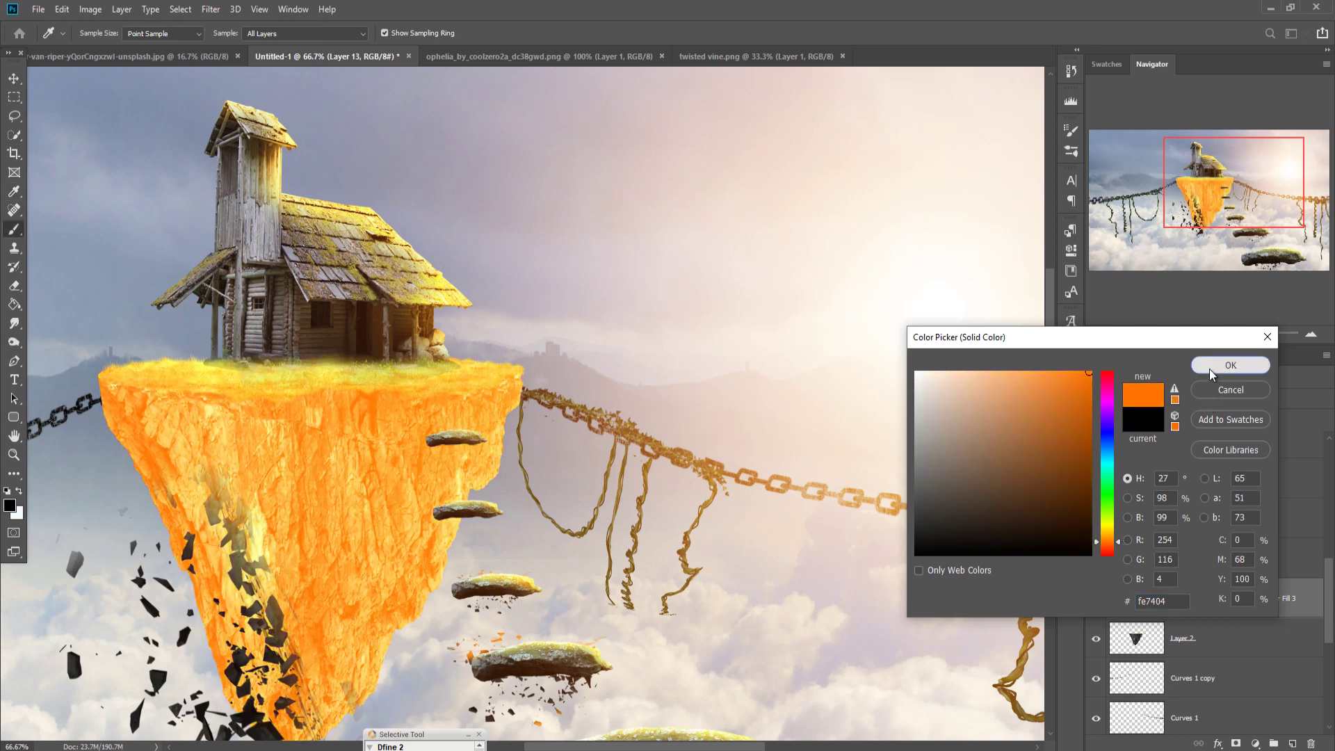
{"action": "left_click", "coordinate": [1210, 369]}
- Split Color Fill 3's Underlying Layer Blend If slider so the dark rock texture shows through
{"action": "right_click", "coordinate": [1182, 599]}
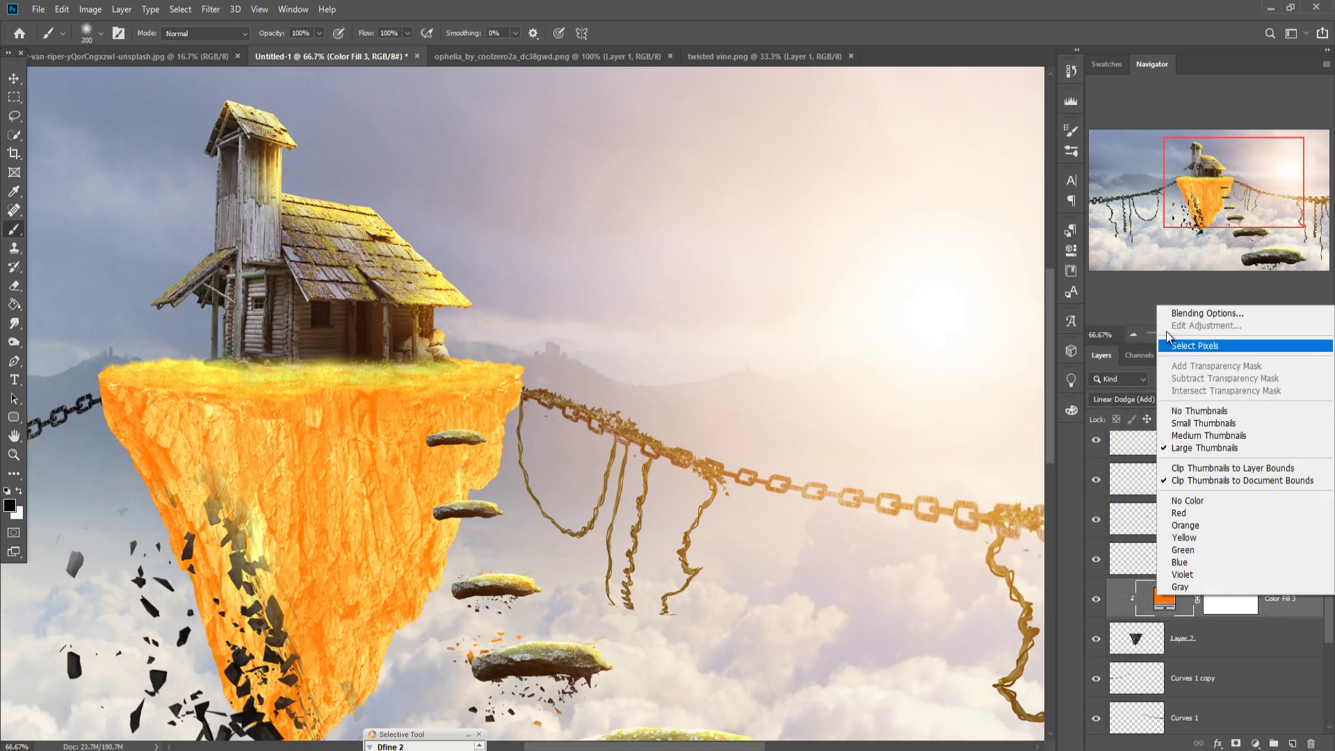
{"action": "left_click", "coordinate": [1175, 312]}
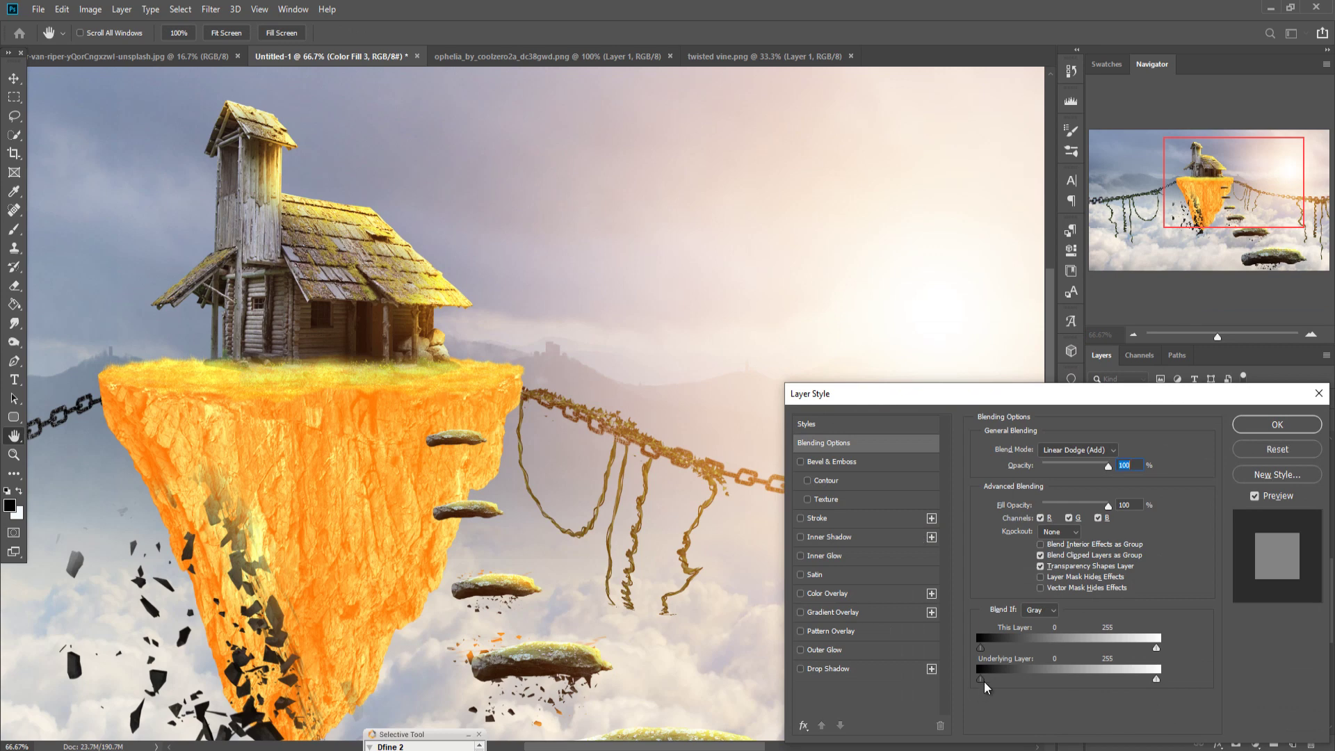
{"action": "left_click_drag", "start_coordinate": [980, 679], "coordinate": [1008, 681]}
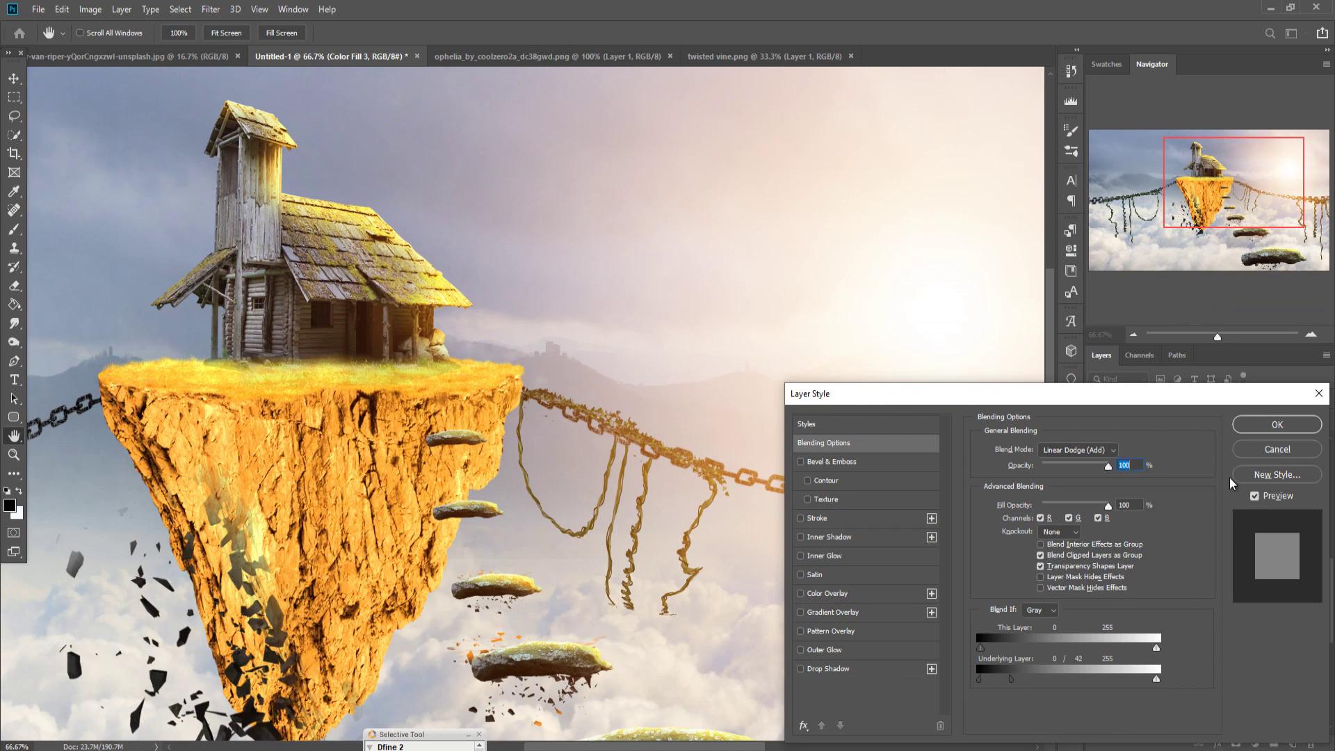
{"action": "key", "text": "b"}
{"action": "left_click", "coordinate": [1249, 424]}
{"action": "left_click", "coordinate": [1230, 597]}
- Fill Color Fill 3's mask black, then paint glow along the right cliff edge with a 500px brush
{"action": "key", "text": "x"}
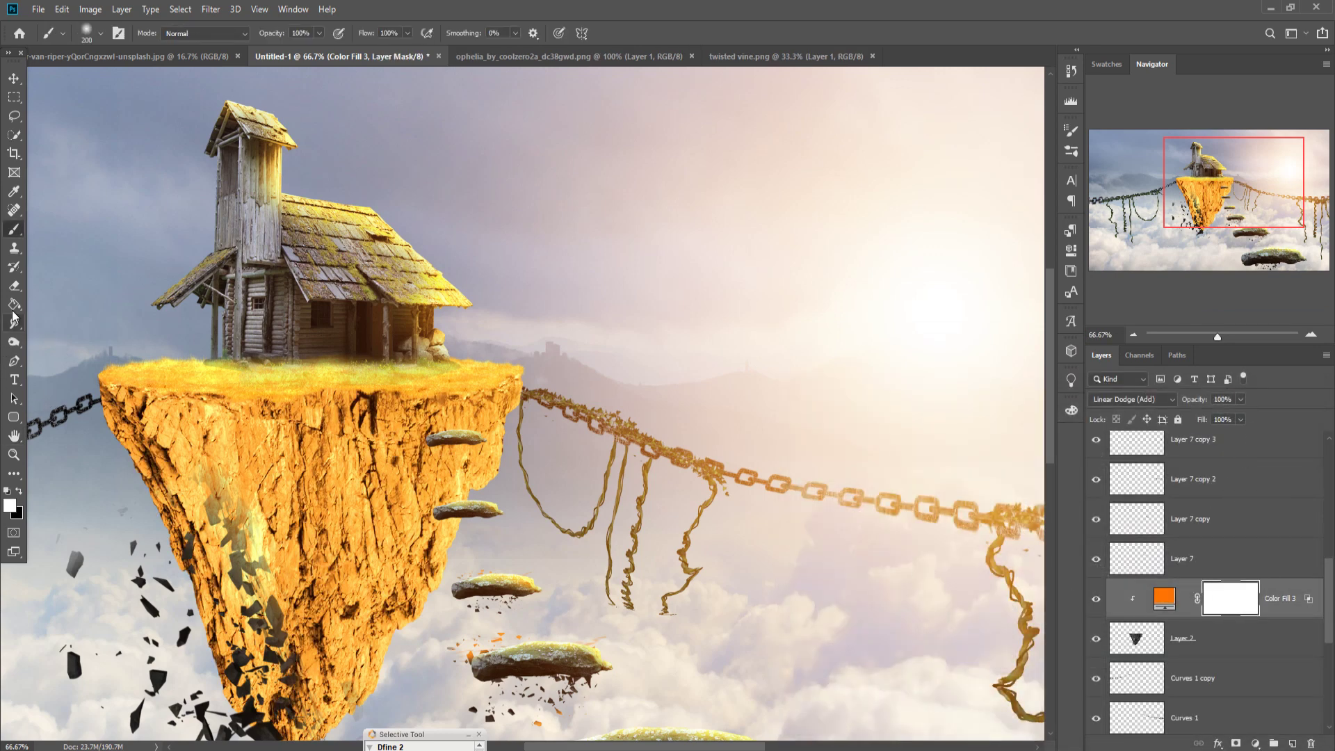
{"action": "left_click", "coordinate": [14, 306]}
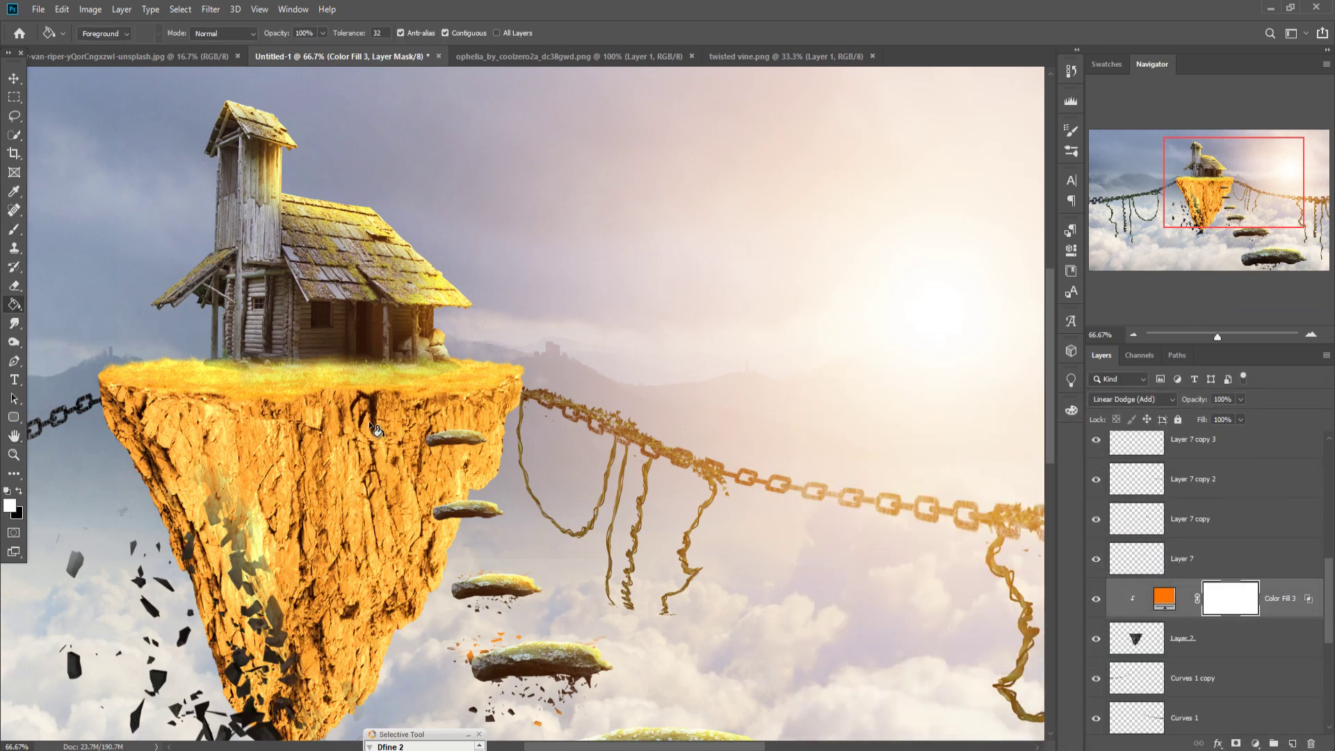
{"action": "left_click", "coordinate": [446, 445]}
{"action": "left_click", "coordinate": [14, 230]}
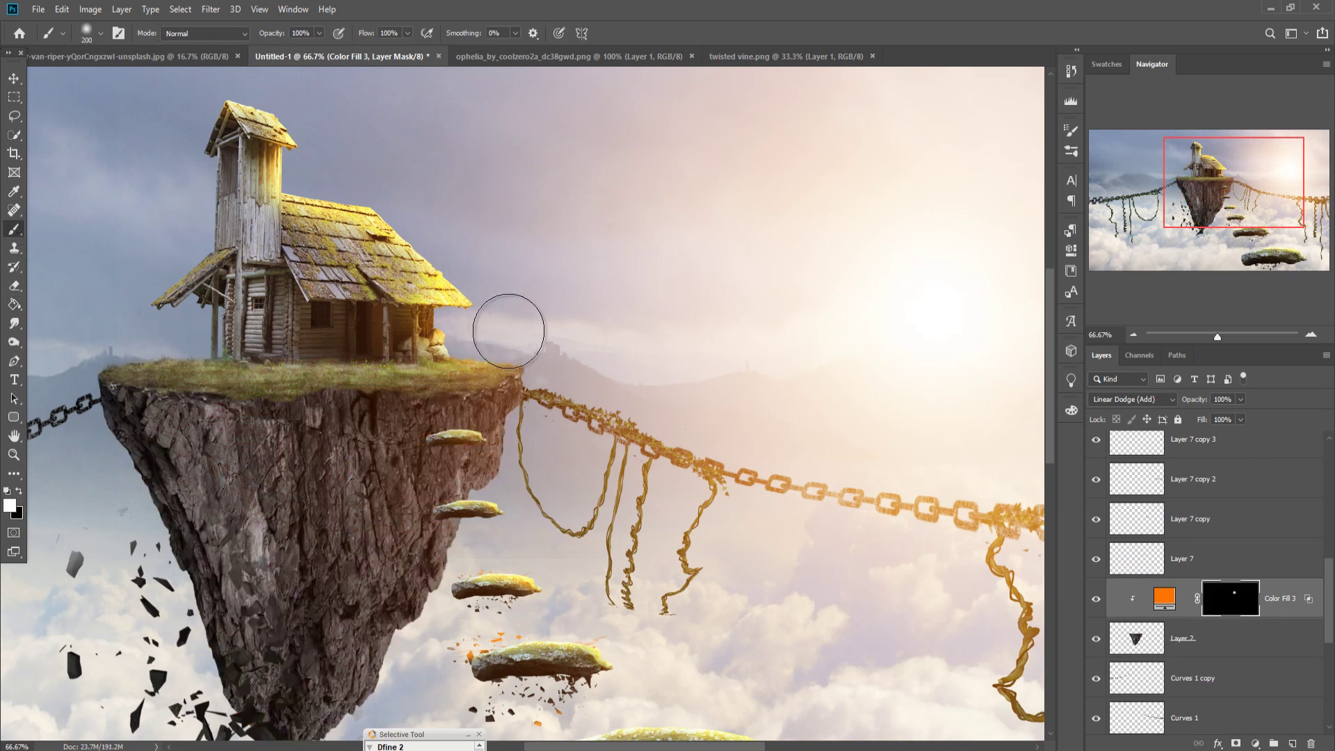
{"action": "left_click_drag", "start_coordinate": [507, 328], "coordinate": [450, 333]}
{"action": "left_click_drag", "start_coordinate": [531, 328], "coordinate": [546, 422]}
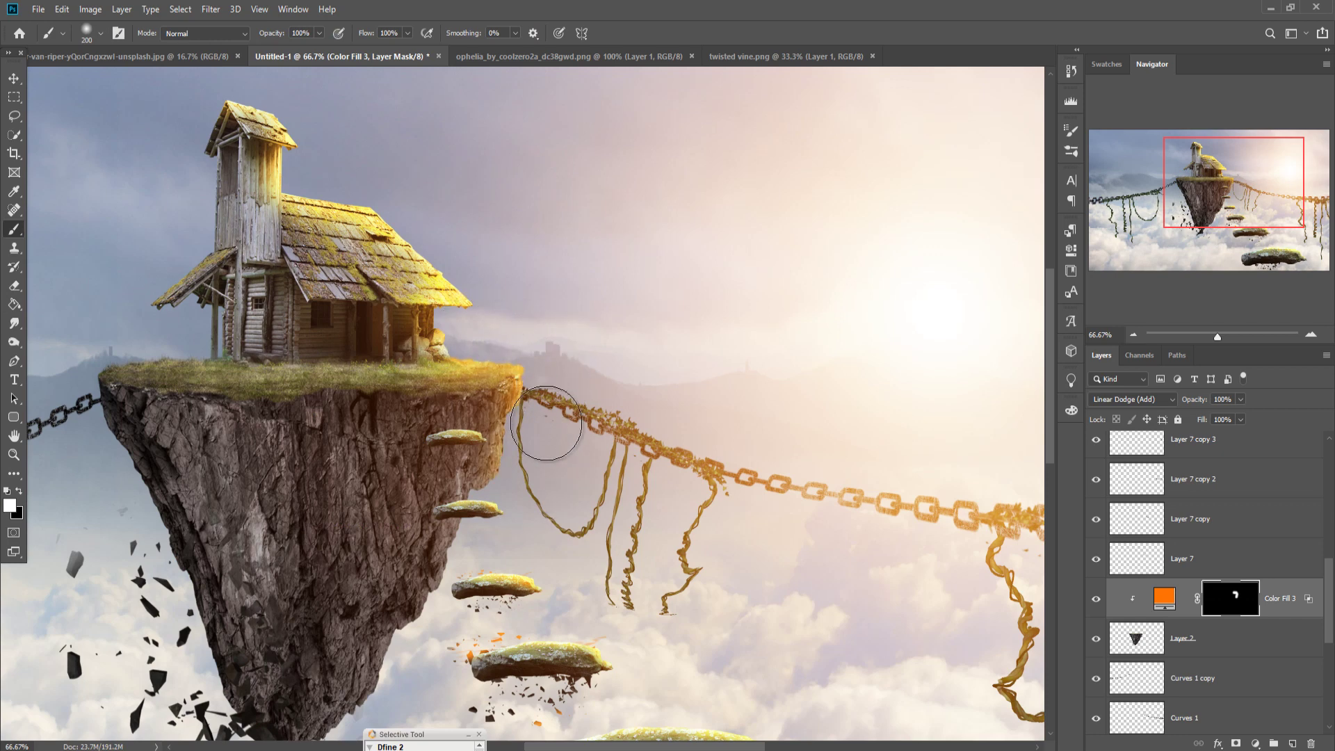
{"action": "key", "text": "bracketright"}
{"action": "key", "text": "bracketright"}
{"action": "key", "text": "bracketright"}
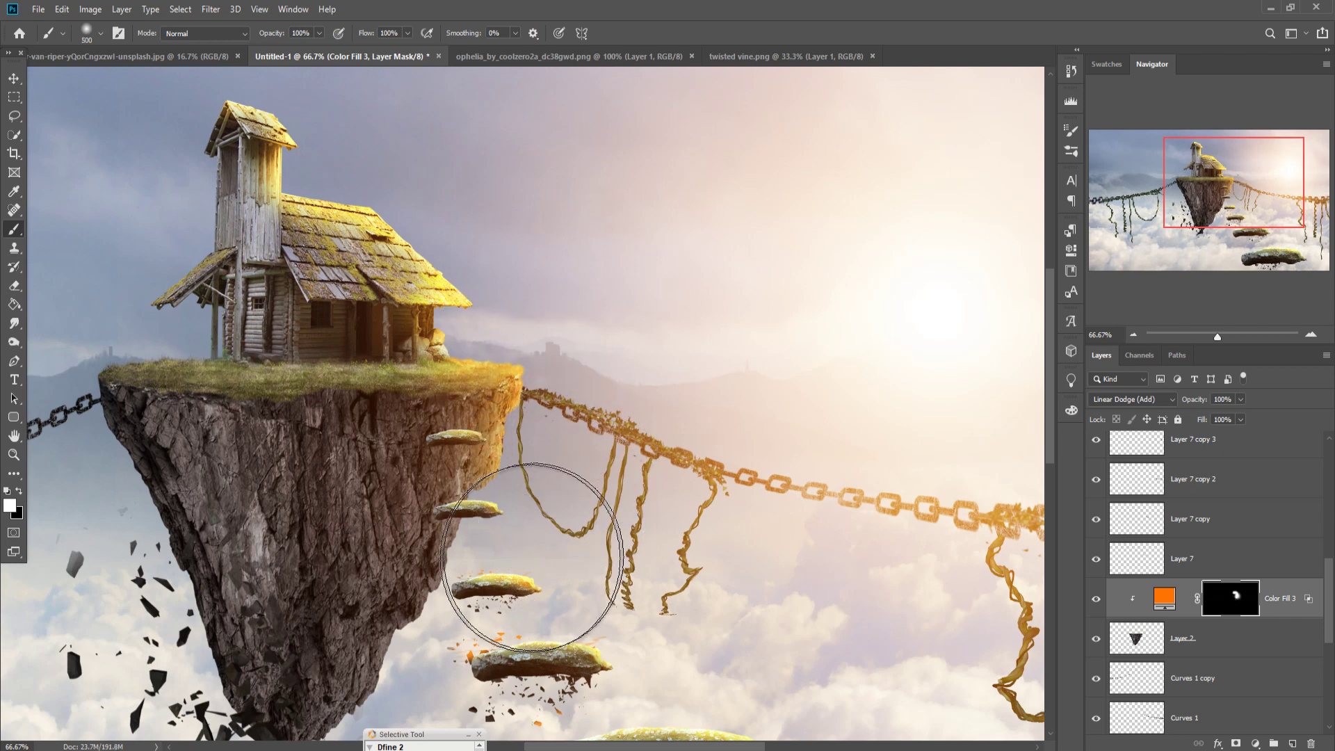
{"action": "mouse_move", "coordinate": [523, 554]}
{"action": "left_mouse_down"}
{"action": "mouse_move", "coordinate": [482, 641]}
{"action": "mouse_move", "coordinate": [483, 589]}
{"action": "mouse_move", "coordinate": [463, 641]}
{"action": "left_mouse_up"}
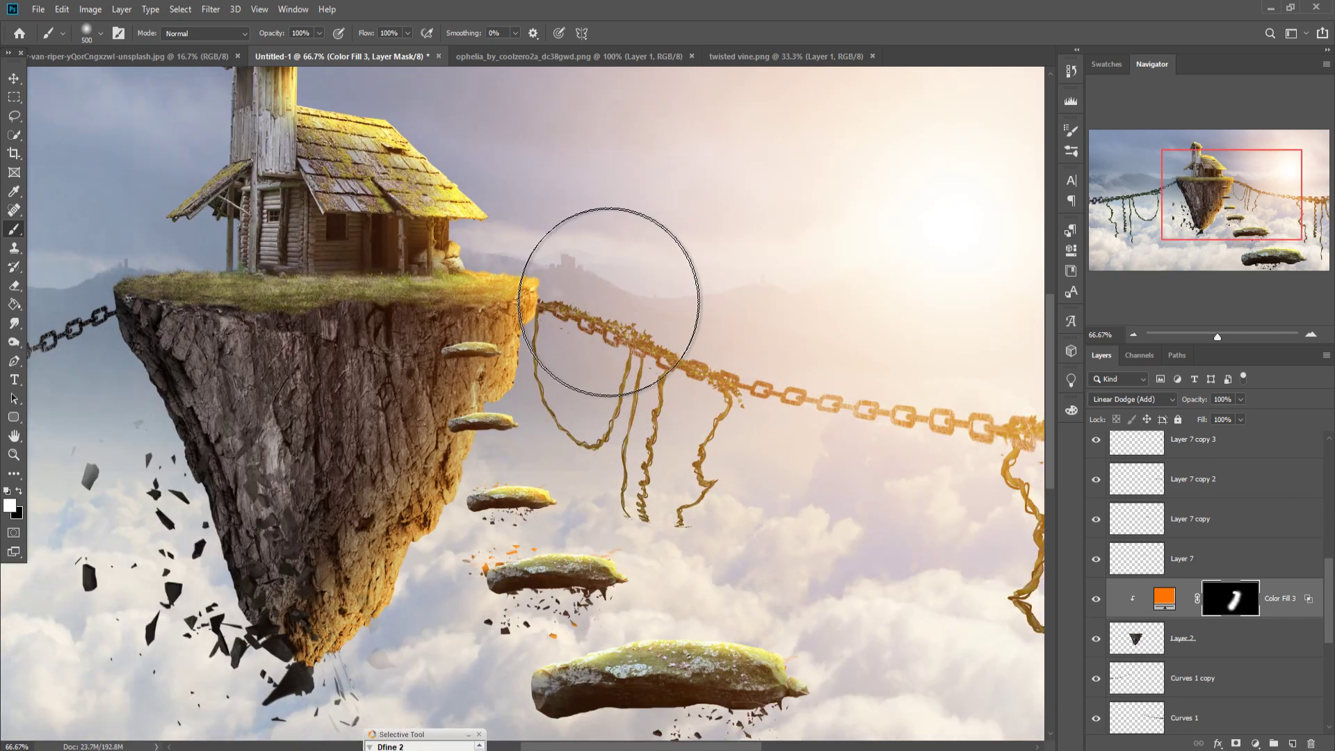
- Add a new layer above Layer 4 and set the foreground colour to dark teal #0a3d43
{"action": "key", "text": "v"}
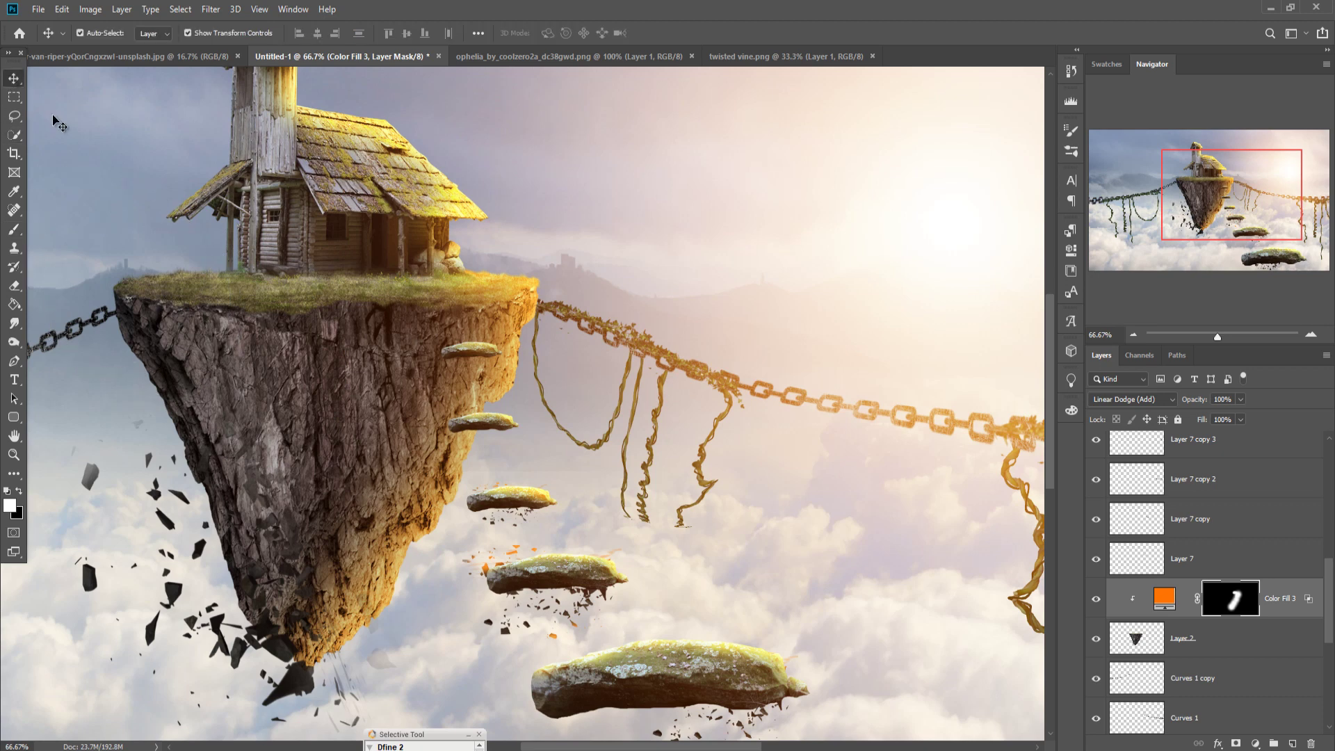
{"action": "key", "text": "ctrl+minus"}
{"action": "key", "text": "ctrl+minus"}
{"action": "scroll", "coordinate": [1184, 527], "scroll_direction": "down", "scroll_amount": 3}
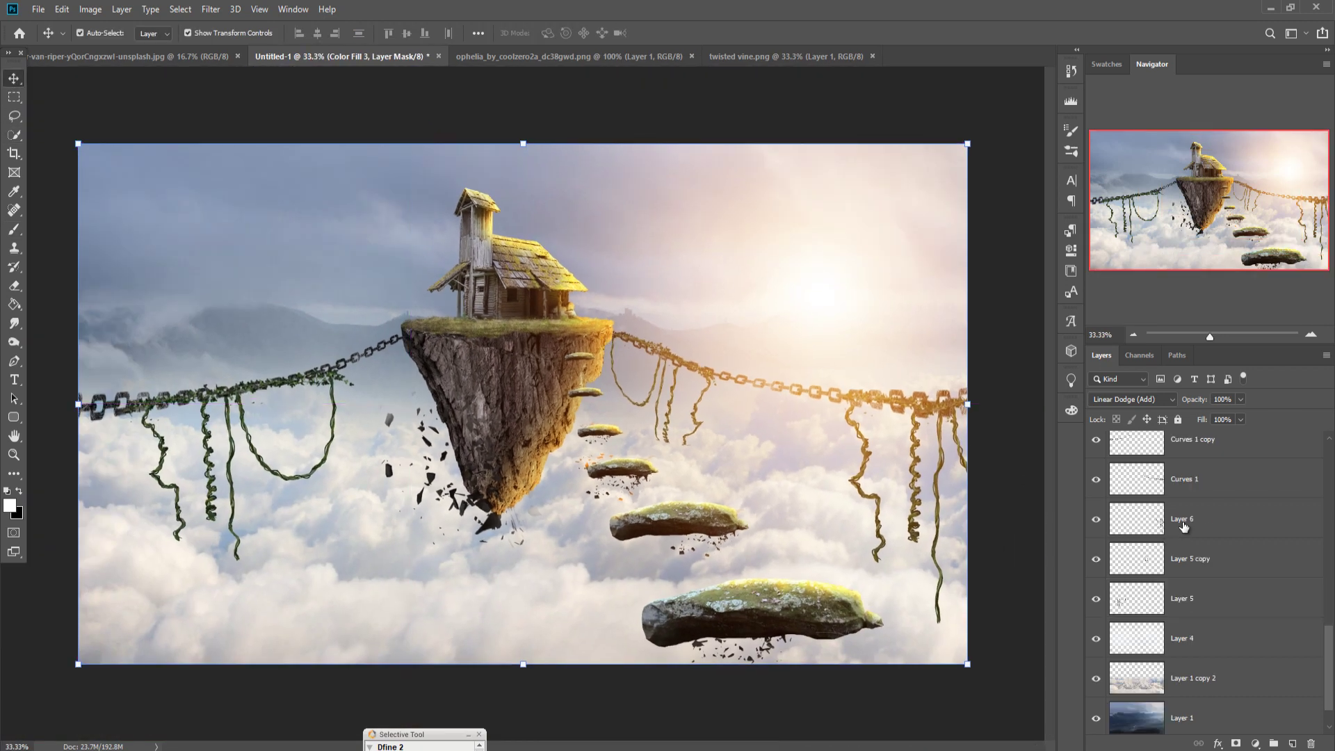
{"action": "left_click", "coordinate": [1225, 637]}
{"action": "left_click", "coordinate": [1292, 742]}
{"action": "key", "text": "x"}
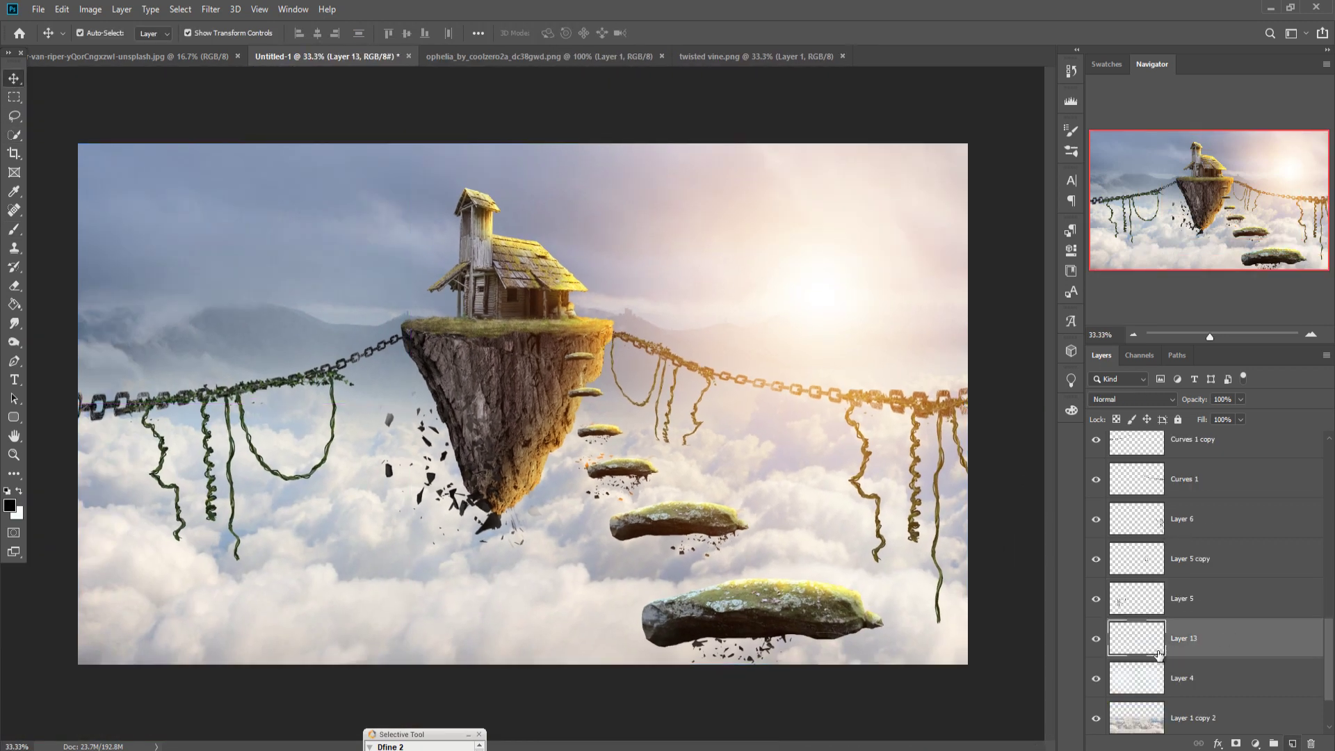
{"action": "left_click", "coordinate": [9, 505]}
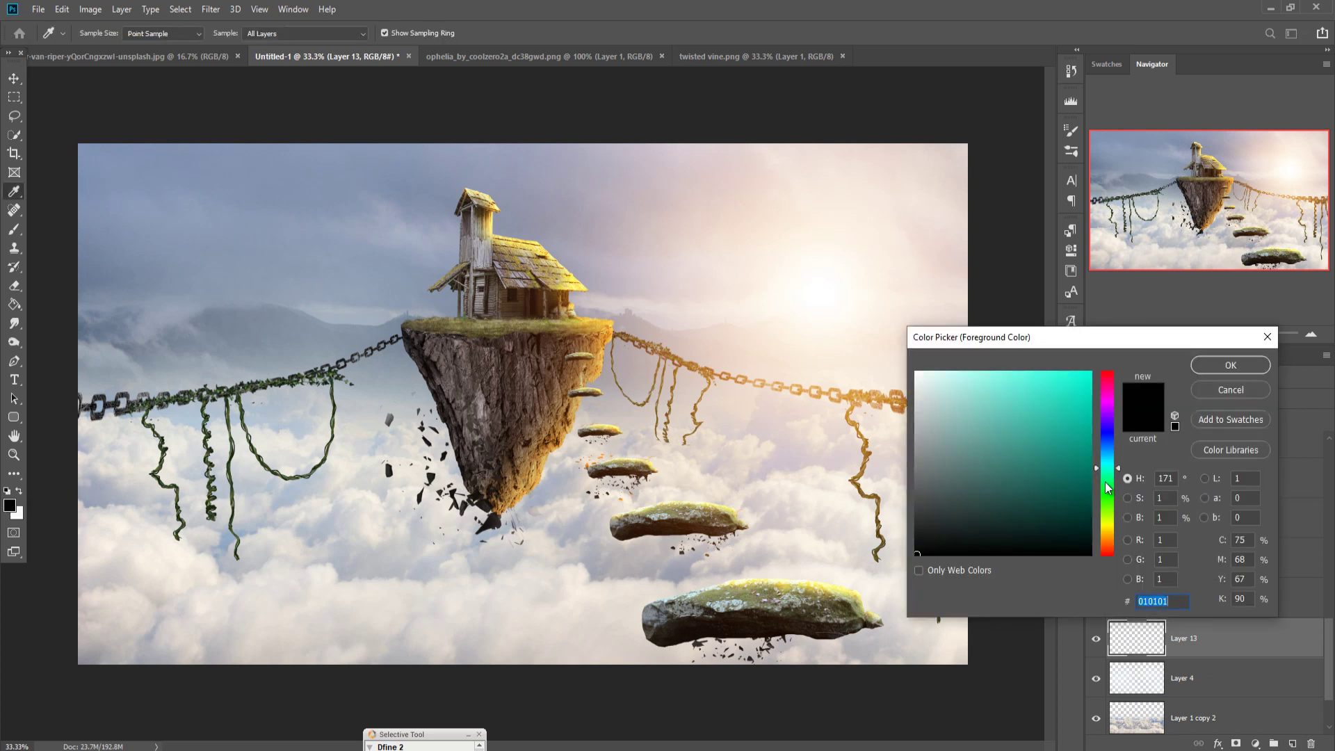
{"action": "left_click_drag", "start_coordinate": [1119, 465], "coordinate": [1120, 460]}
{"action": "left_click", "coordinate": [1065, 507]}
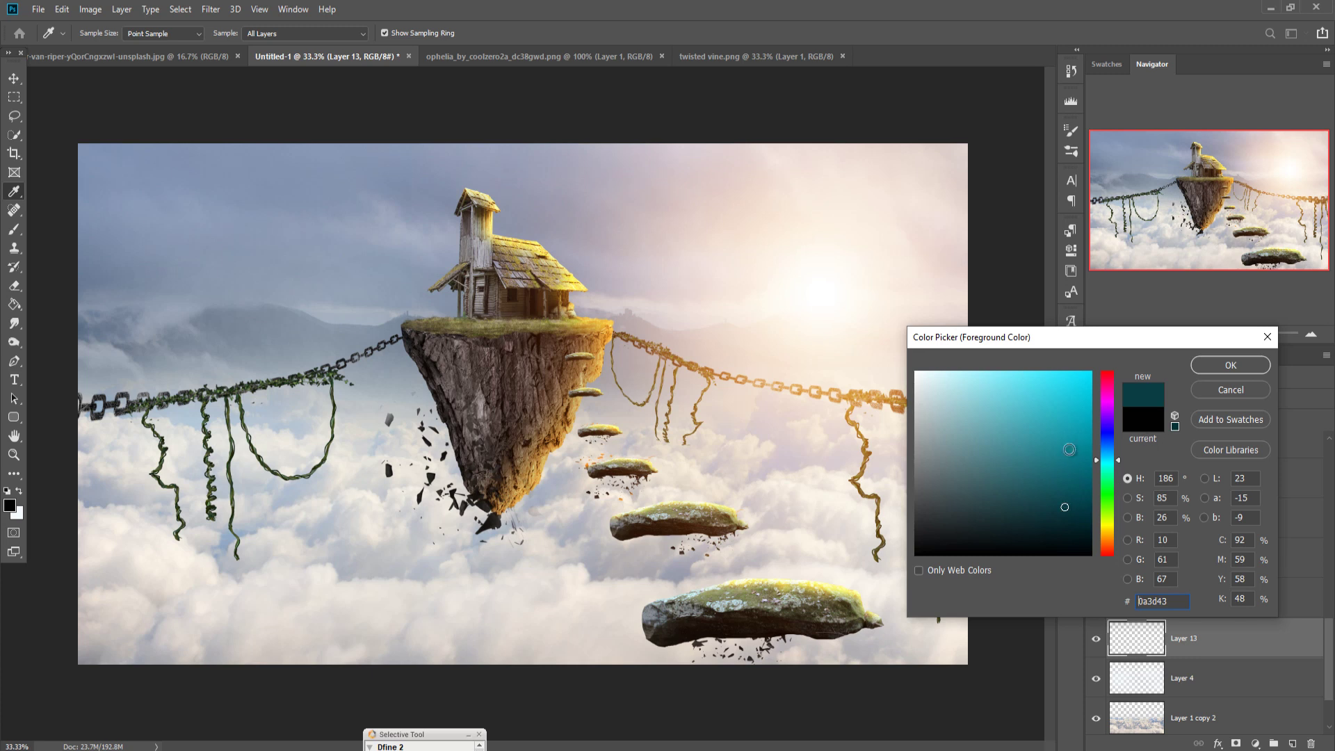
{"action": "left_click", "coordinate": [1230, 365]}
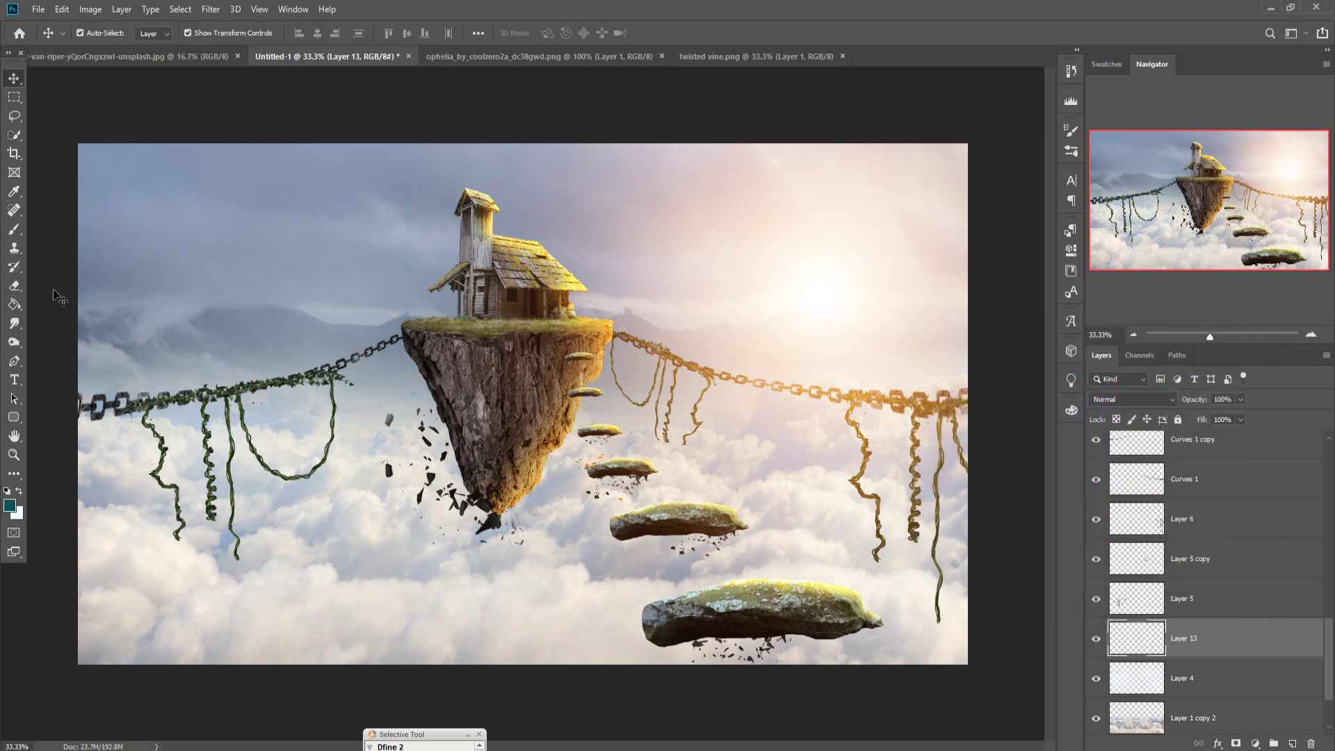
- With a 1500px soft brush at 8% opacity, tint the upper sky and lower-left clouds teal
{"action": "left_click", "coordinate": [14, 230]}
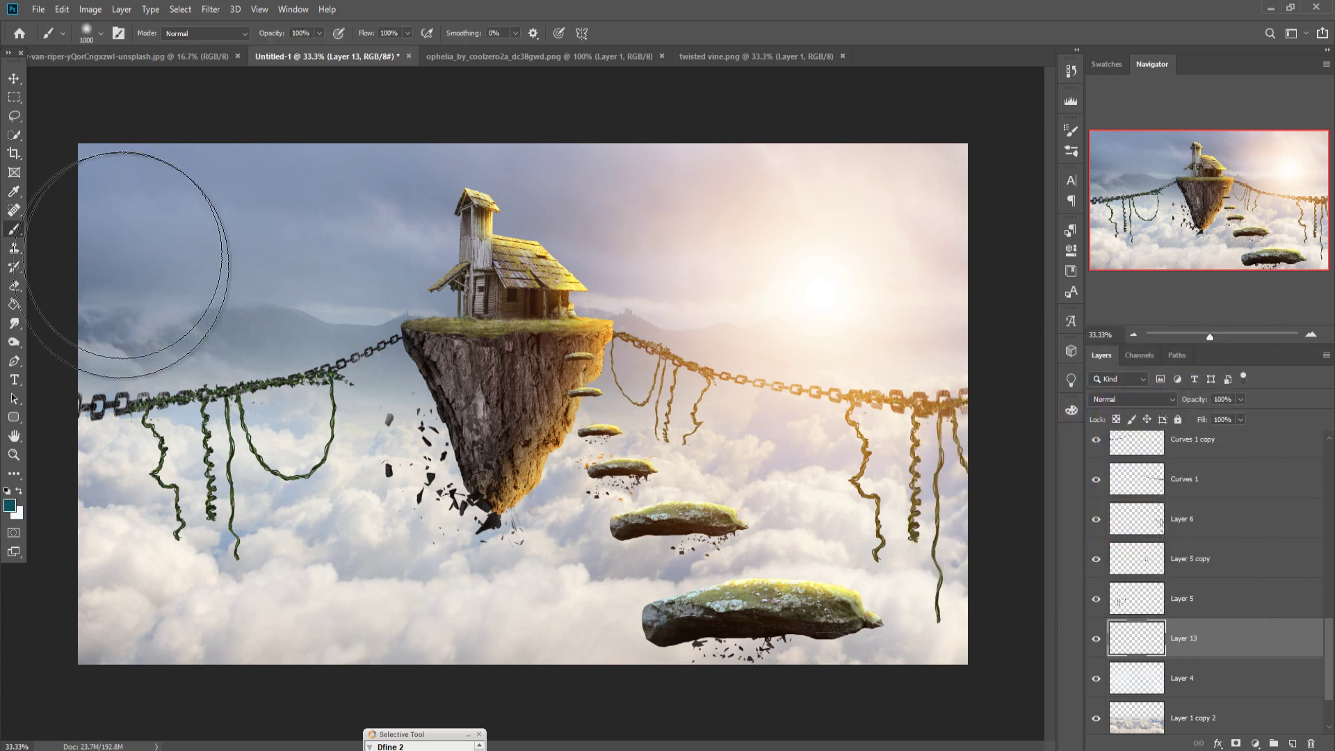
{"action": "key", "text": "ctrl+minus"}
{"action": "key", "text": "bracketright"}
{"action": "key", "text": "bracketright"}
{"action": "key", "text": "bracketright"}
{"action": "left_click", "coordinate": [156, 252]}
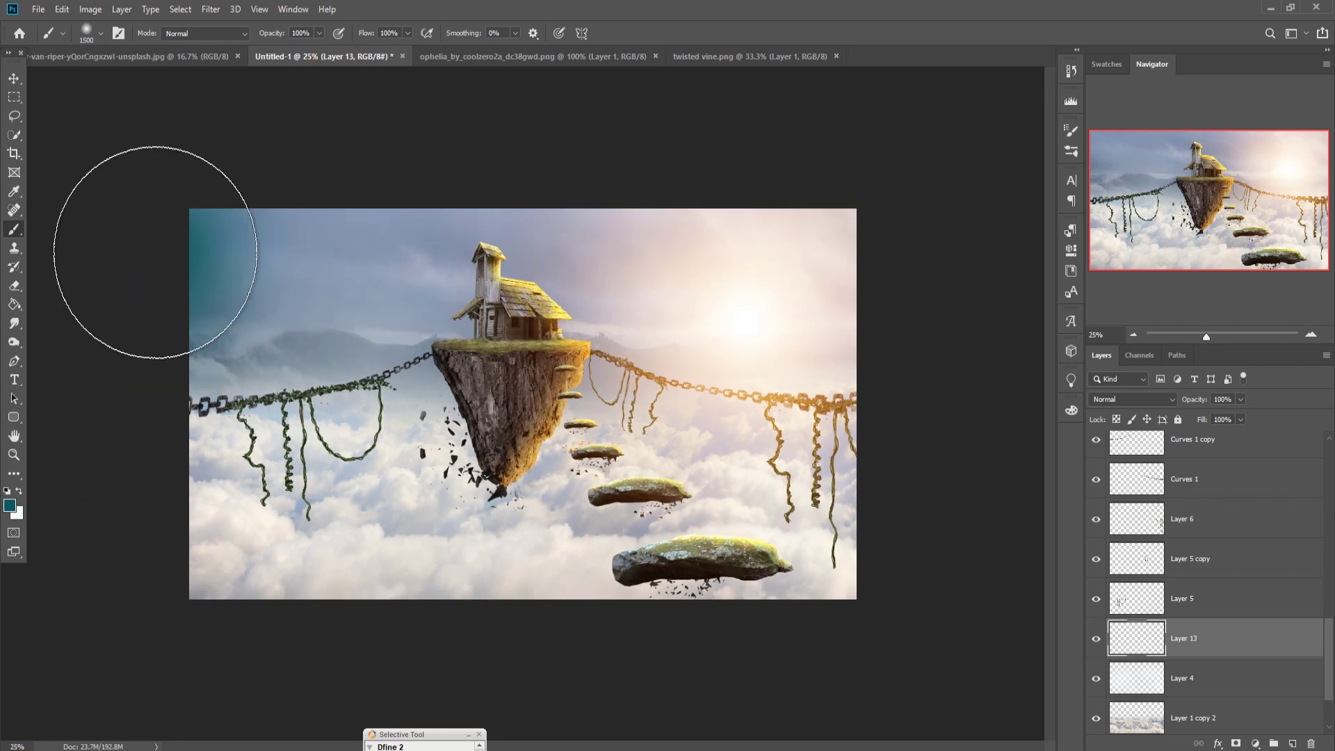
{"action": "key", "text": "ctrl+z"}
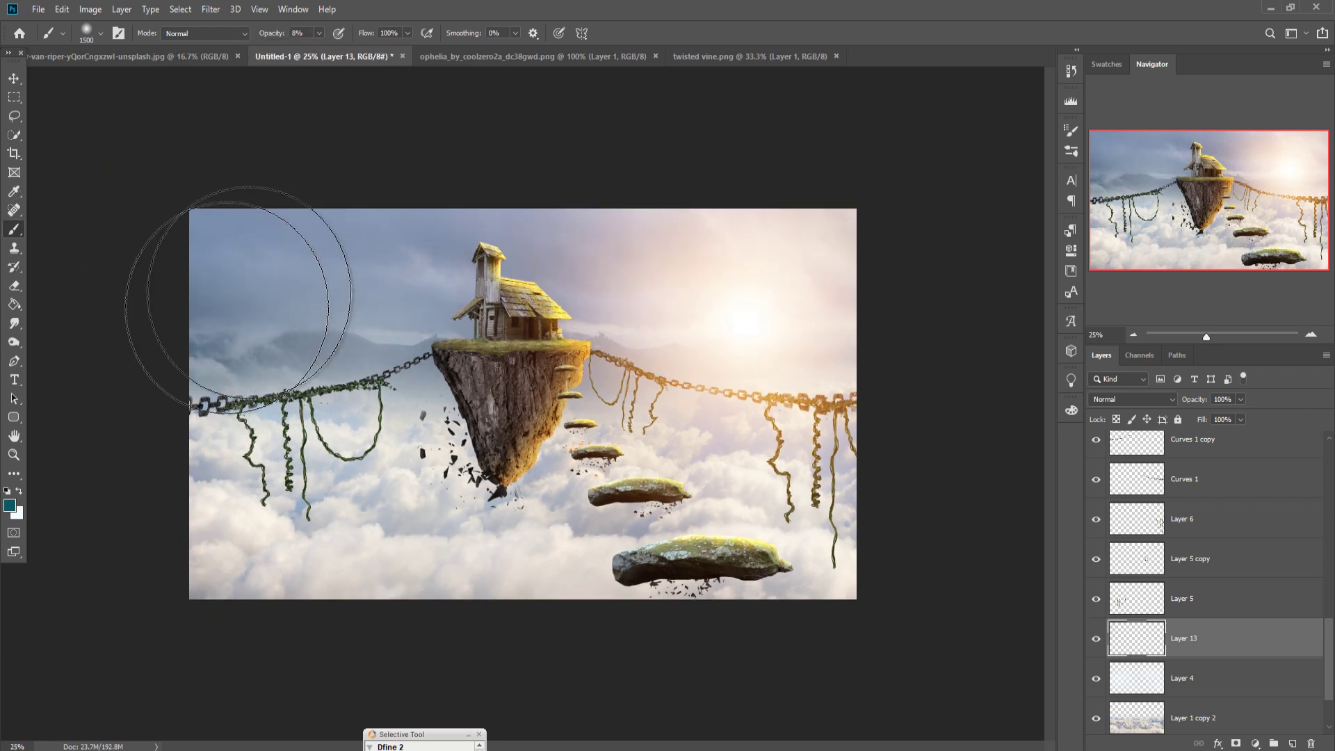
{"action": "left_click_drag", "start_coordinate": [253, 268], "coordinate": [356, 246]}
{"action": "left_click_drag", "start_coordinate": [476, 134], "coordinate": [545, 149]}
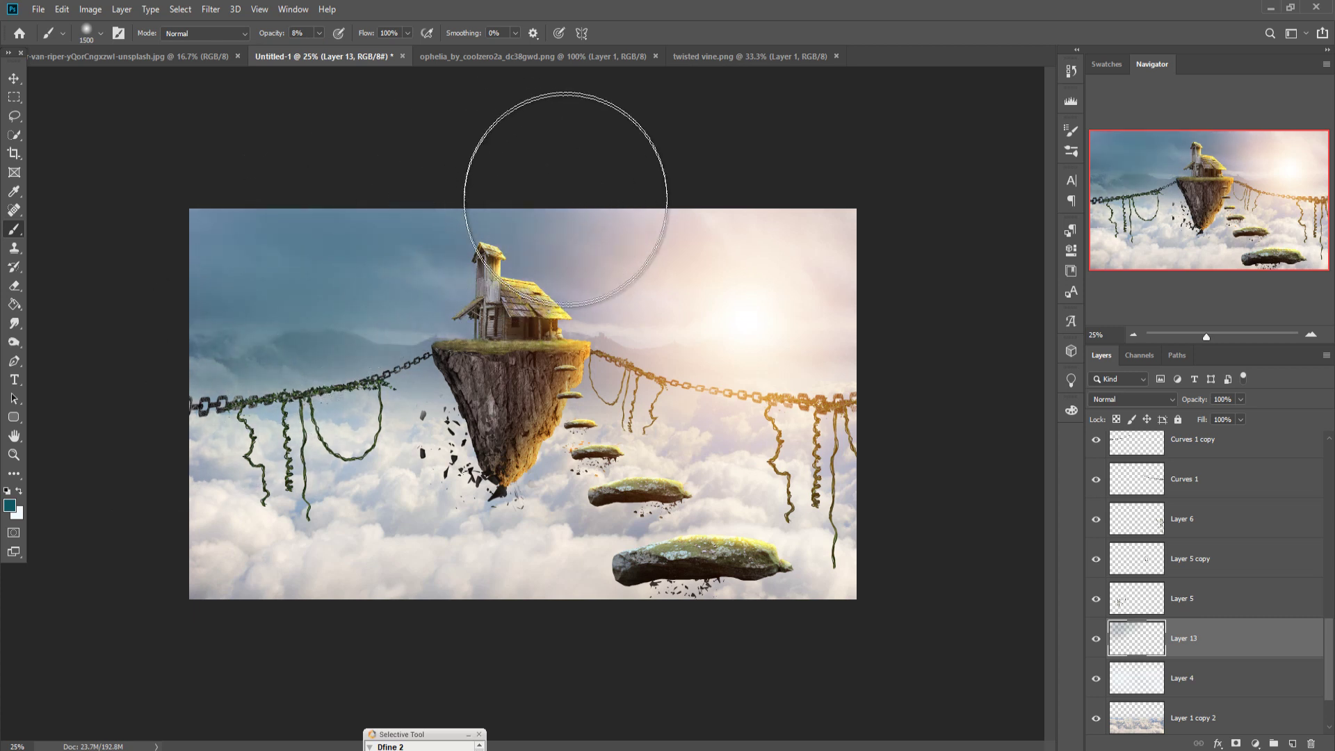
{"action": "left_click_drag", "start_coordinate": [279, 377], "coordinate": [191, 560]}
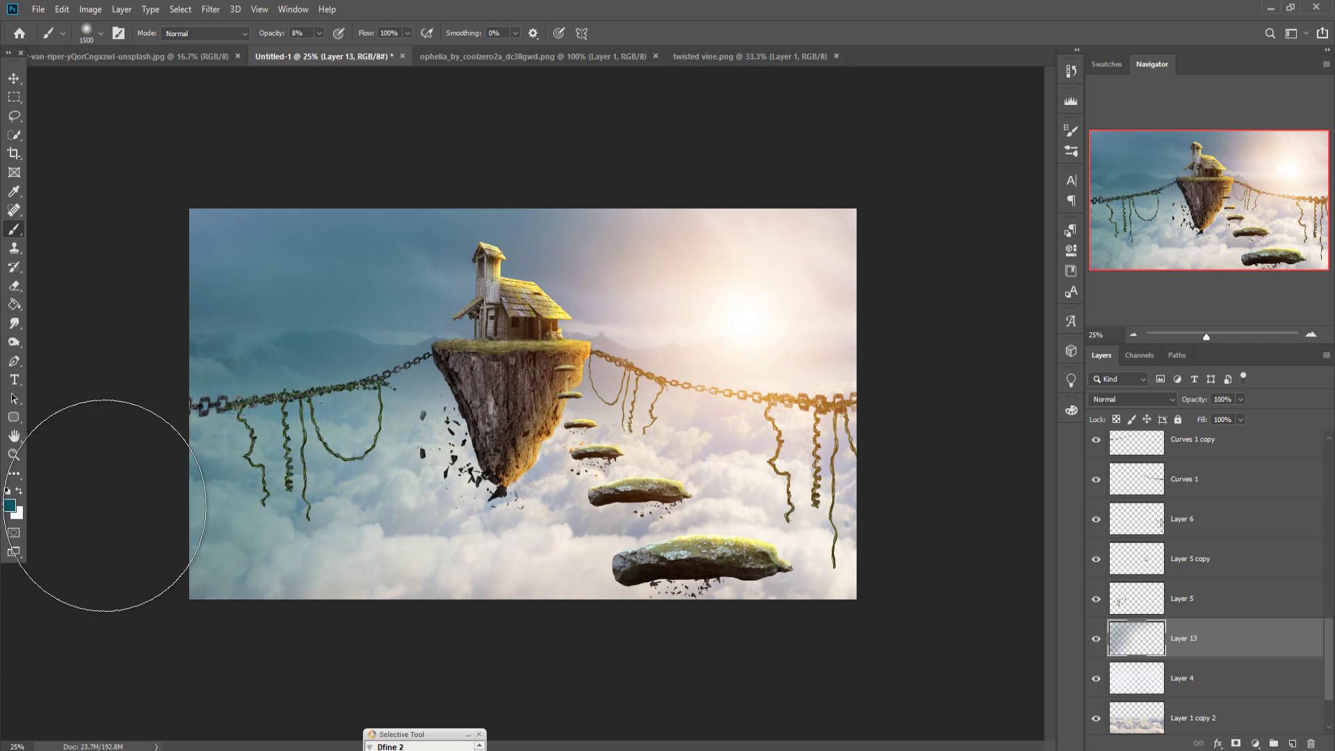
{"action": "mouse_move", "coordinate": [119, 492]}
{"action": "left_mouse_down"}
{"action": "mouse_move", "coordinate": [229, 569]}
{"action": "mouse_move", "coordinate": [354, 545]}
{"action": "mouse_move", "coordinate": [206, 551]}
{"action": "left_mouse_up"}
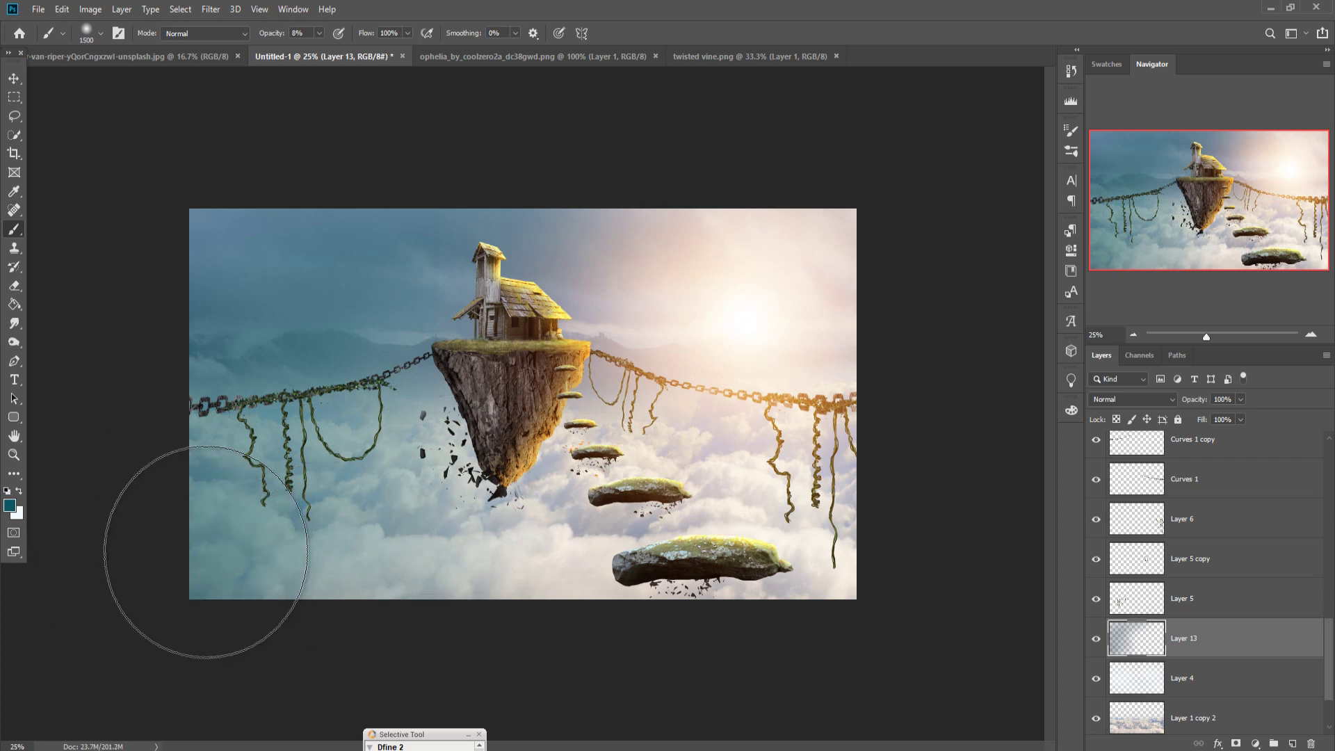
{"action": "left_click", "coordinate": [13, 80]}
- Add Layer 14 above Layer 12 and brush faint white haze over the lower clouds and stepping stones
{"action": "scroll", "coordinate": [1250, 532], "scroll_direction": "up", "scroll_amount": 3}
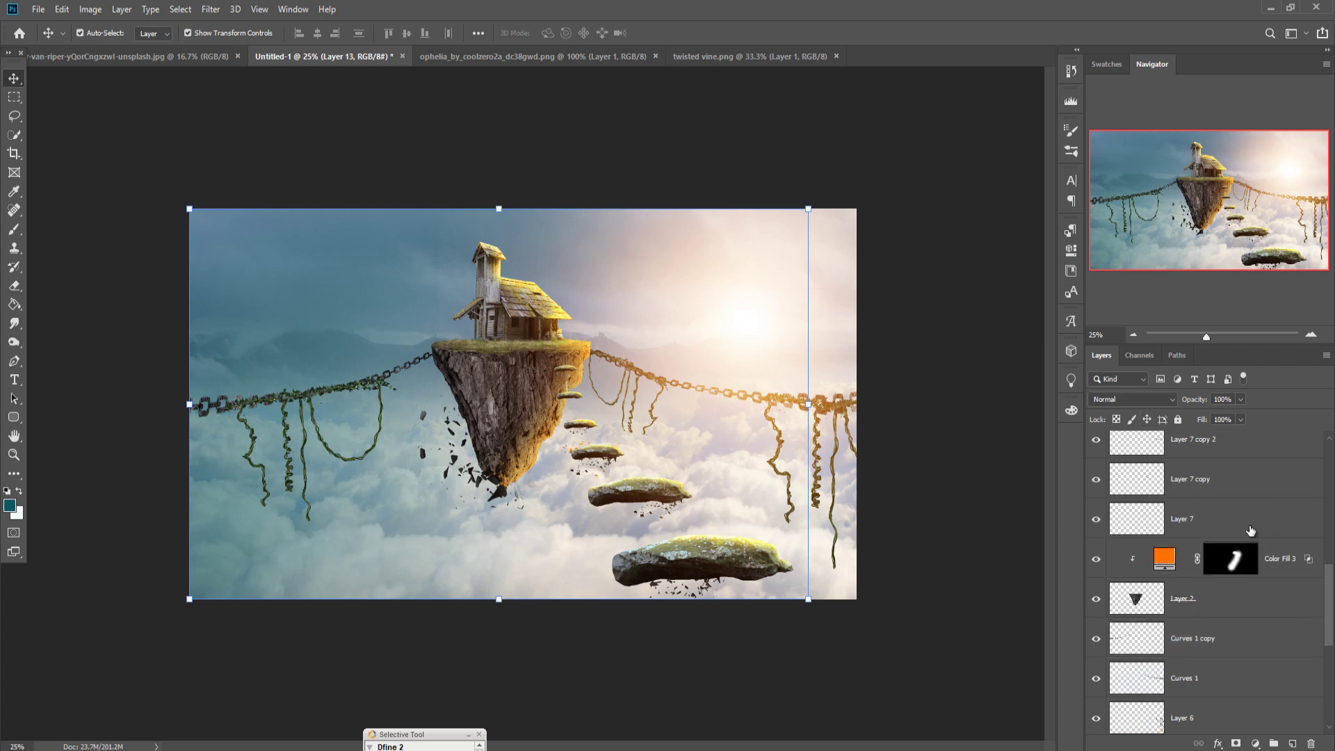
{"action": "scroll", "coordinate": [1255, 522], "scroll_direction": "up", "scroll_amount": 3}
{"action": "scroll", "coordinate": [1262, 508], "scroll_direction": "up", "scroll_amount": 3}
{"action": "scroll", "coordinate": [1269, 486], "scroll_direction": "up", "scroll_amount": 3}
{"action": "left_click", "coordinate": [1274, 468]}
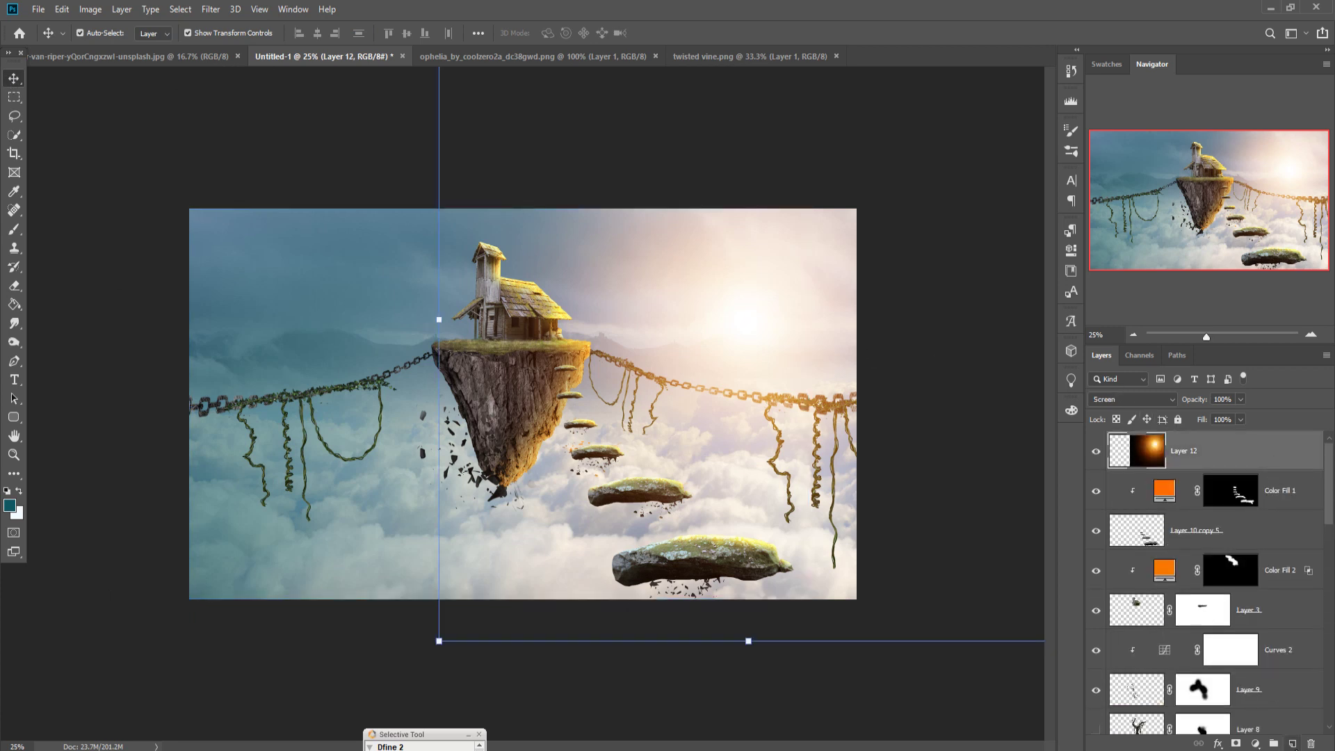
{"action": "left_click", "coordinate": [1292, 743]}
{"action": "left_click", "coordinate": [9, 233]}
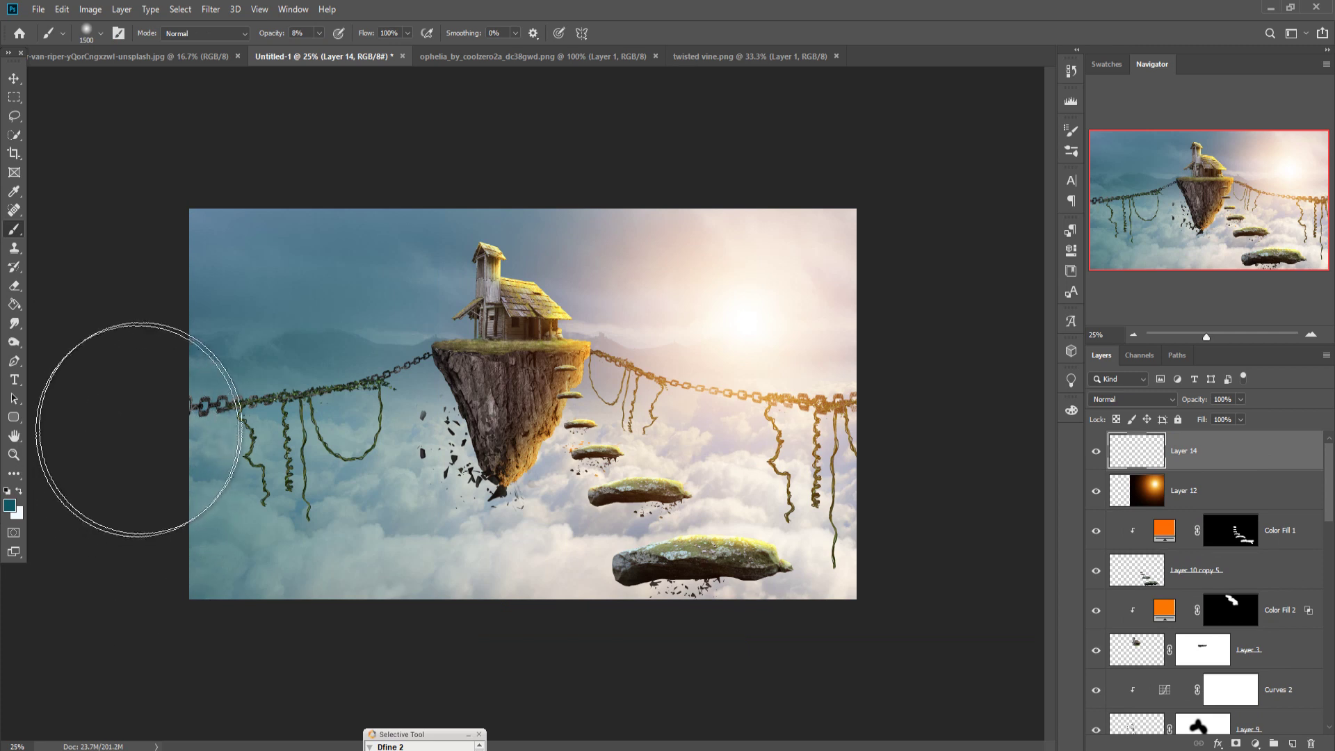
{"action": "mouse_move", "coordinate": [222, 586]}
{"action": "left_mouse_down"}
{"action": "mouse_move", "coordinate": [715, 647]}
{"action": "mouse_move", "coordinate": [834, 626]}
{"action": "mouse_move", "coordinate": [709, 650]}
{"action": "mouse_move", "coordinate": [855, 397]}
{"action": "mouse_move", "coordinate": [864, 447]}
{"action": "mouse_move", "coordinate": [793, 569]}
{"action": "left_mouse_up"}
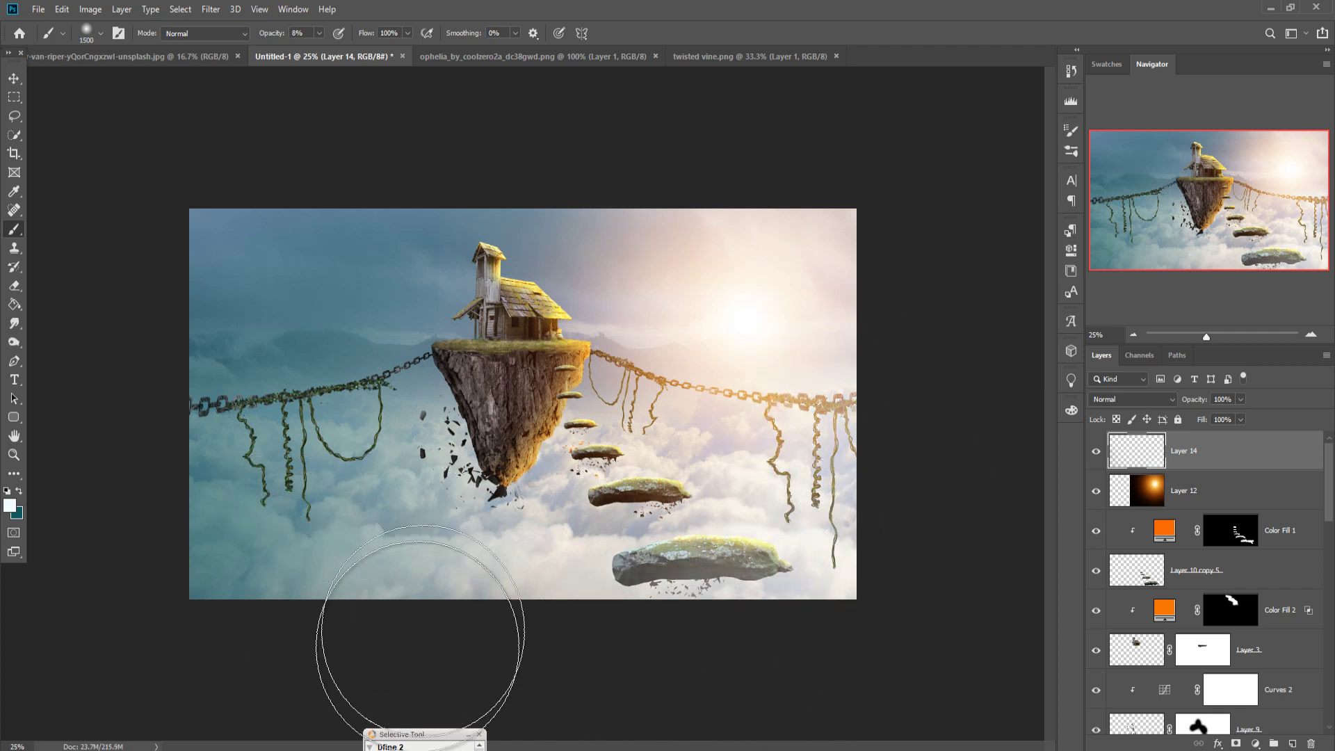
{"action": "mouse_move", "coordinate": [372, 600]}
{"action": "left_mouse_down"}
{"action": "mouse_move", "coordinate": [278, 626]}
{"action": "mouse_move", "coordinate": [258, 681]}
{"action": "mouse_move", "coordinate": [452, 639]}
{"action": "left_mouse_up"}
{"action": "mouse_move", "coordinate": [512, 527]}
{"action": "left_mouse_down"}
{"action": "mouse_move", "coordinate": [596, 492]}
{"action": "mouse_move", "coordinate": [565, 492]}
{"action": "left_mouse_up"}
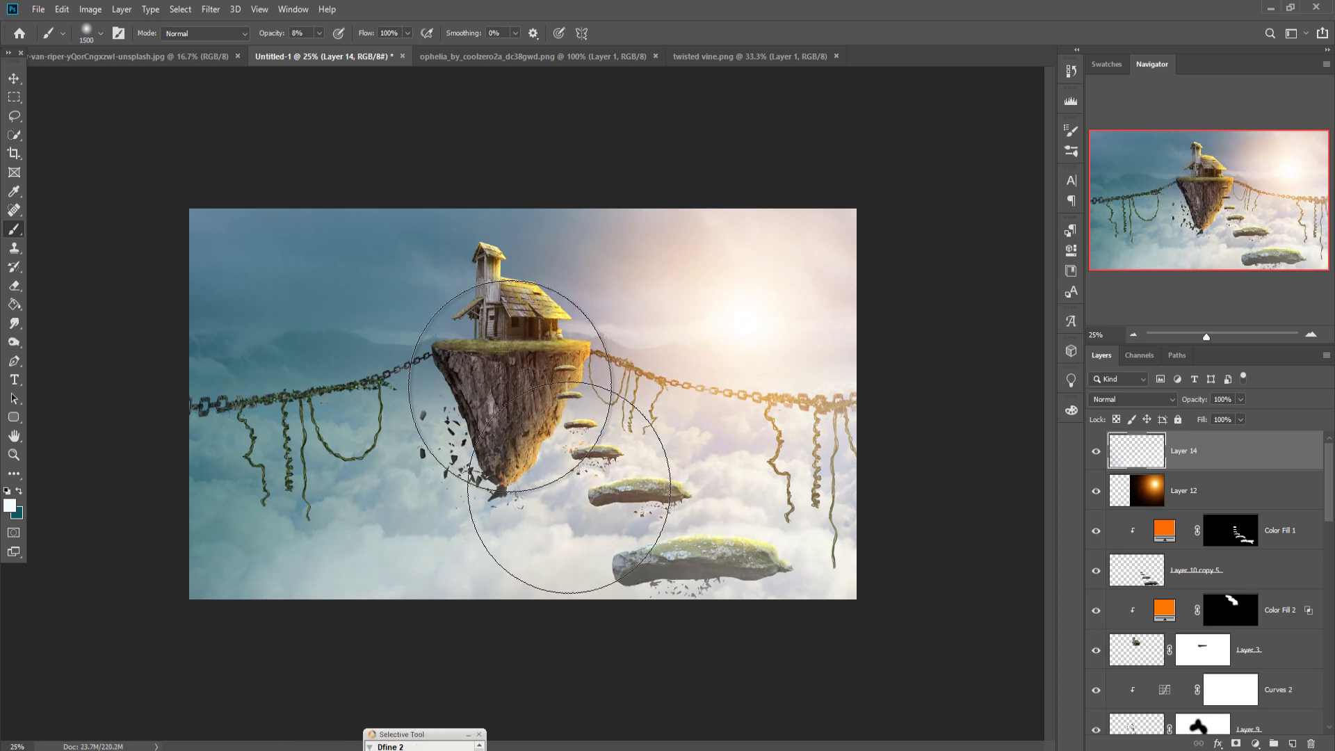
{"action": "left_click", "coordinate": [12, 80]}
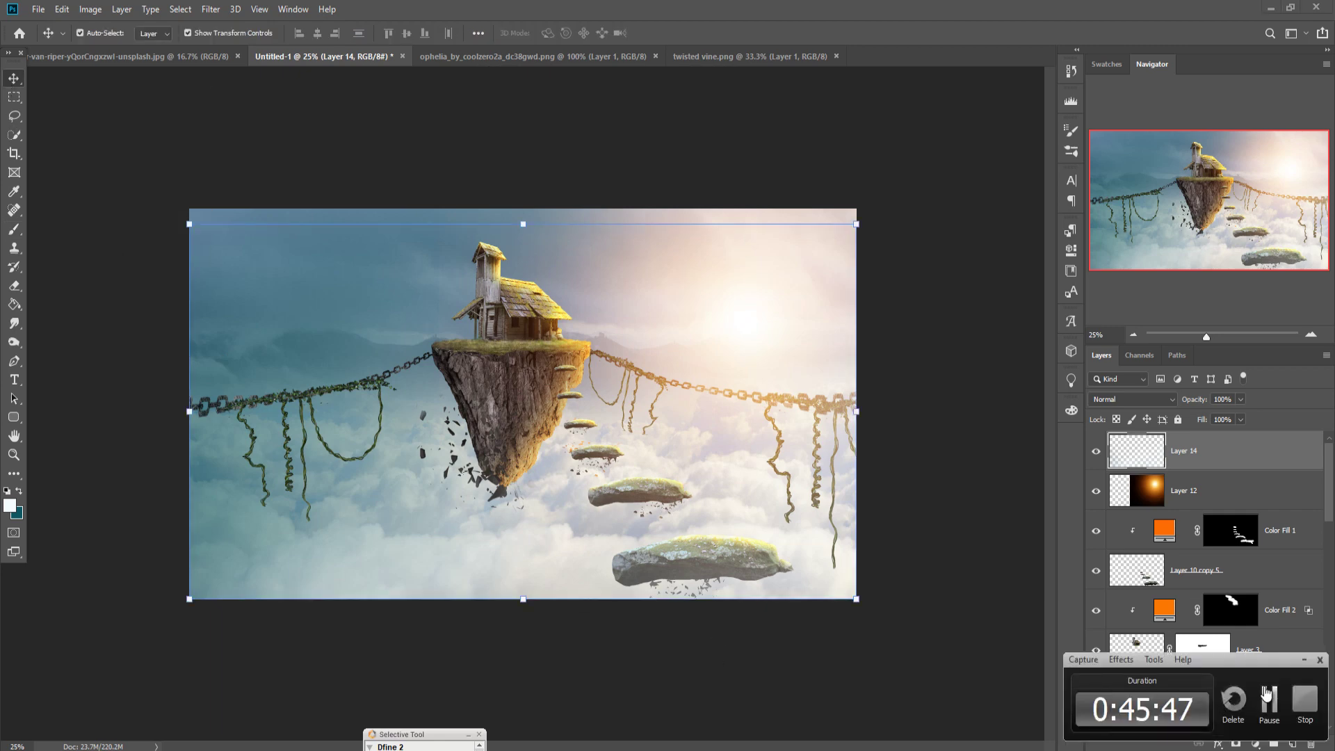
- Copy the bird flock from the bird silhouette image into the composition
{"action": "left_click", "coordinate": [863, 55]}
{"action": "left_click_drag", "start_coordinate": [862, 57], "coordinate": [861, 82]}
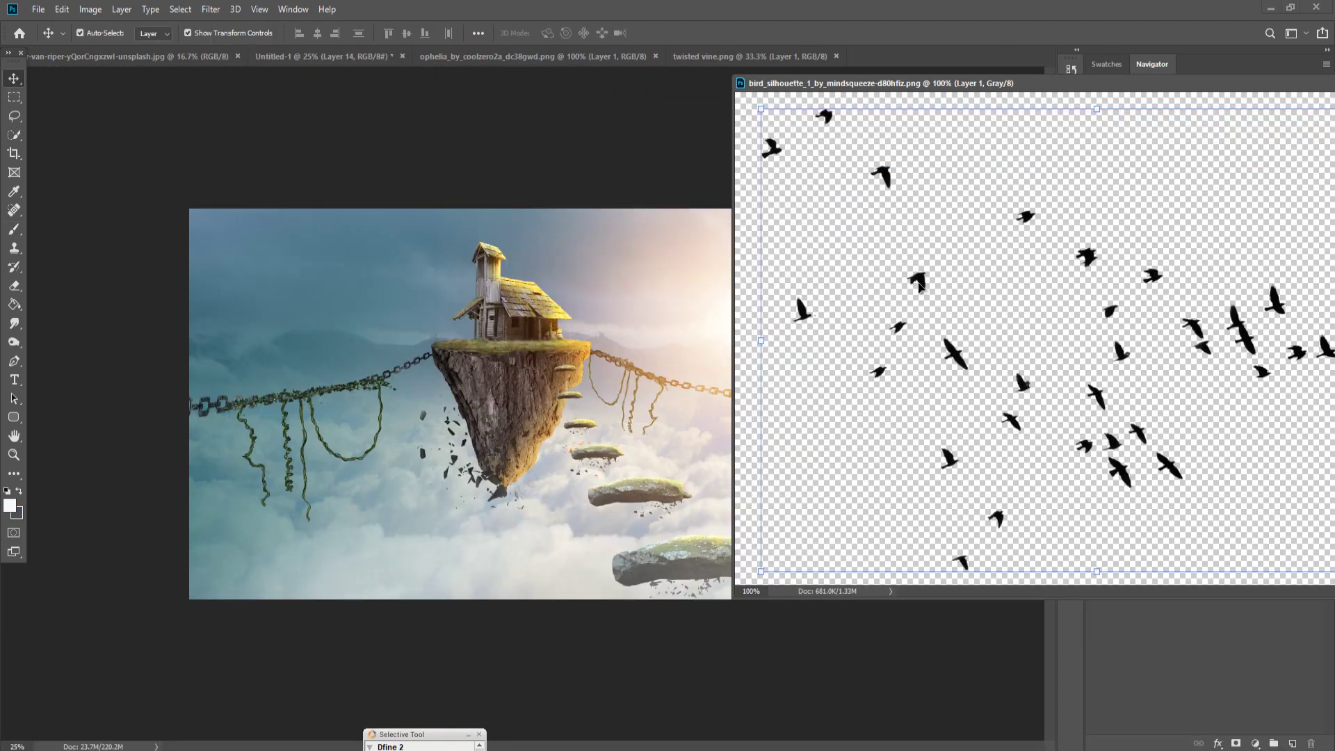
{"action": "left_click_drag", "start_coordinate": [795, 295], "coordinate": [339, 262]}
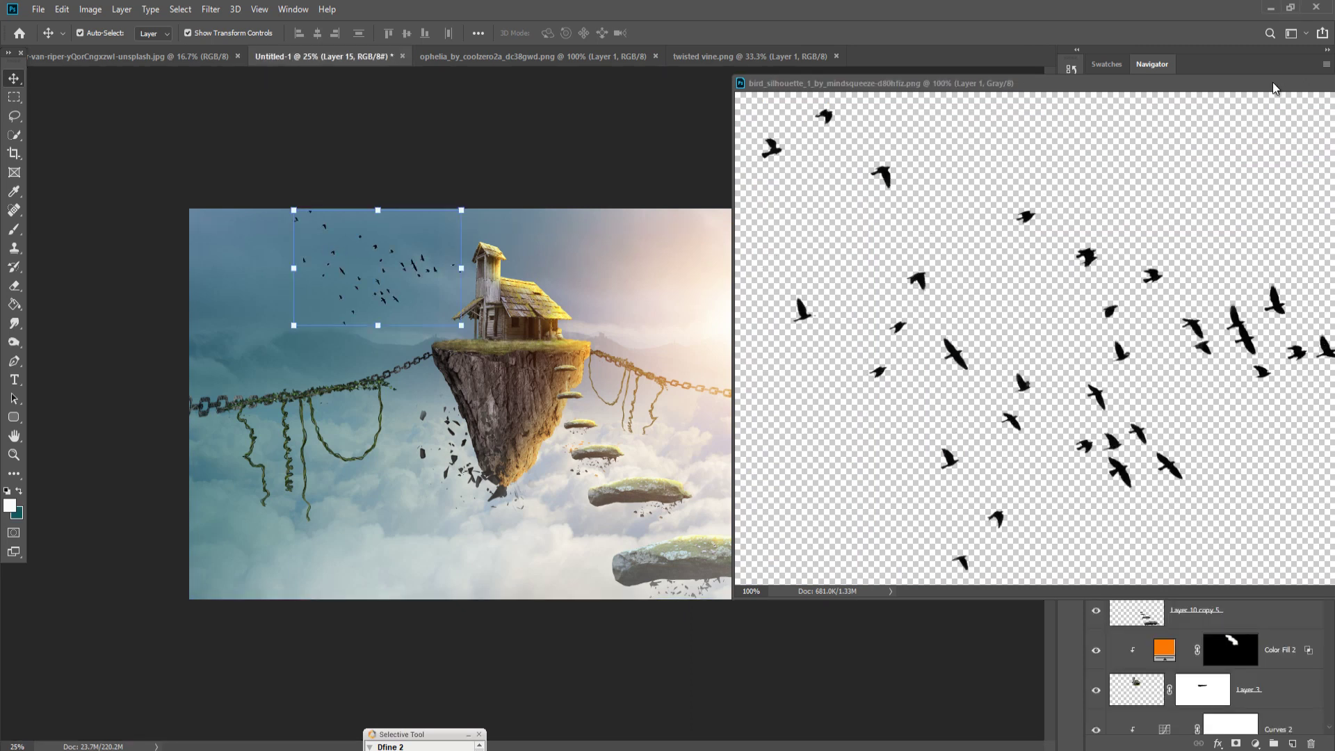
{"action": "left_click_drag", "start_coordinate": [1275, 88], "coordinate": [1001, 166]}
{"action": "left_click", "coordinate": [1023, 173]}
- Resize the bird flock to about 91% and place it in the sky left of the house
{"action": "left_click_drag", "start_coordinate": [461, 209], "coordinate": [507, 204]}
{"action": "left_click_drag", "start_coordinate": [438, 261], "coordinate": [358, 289]}
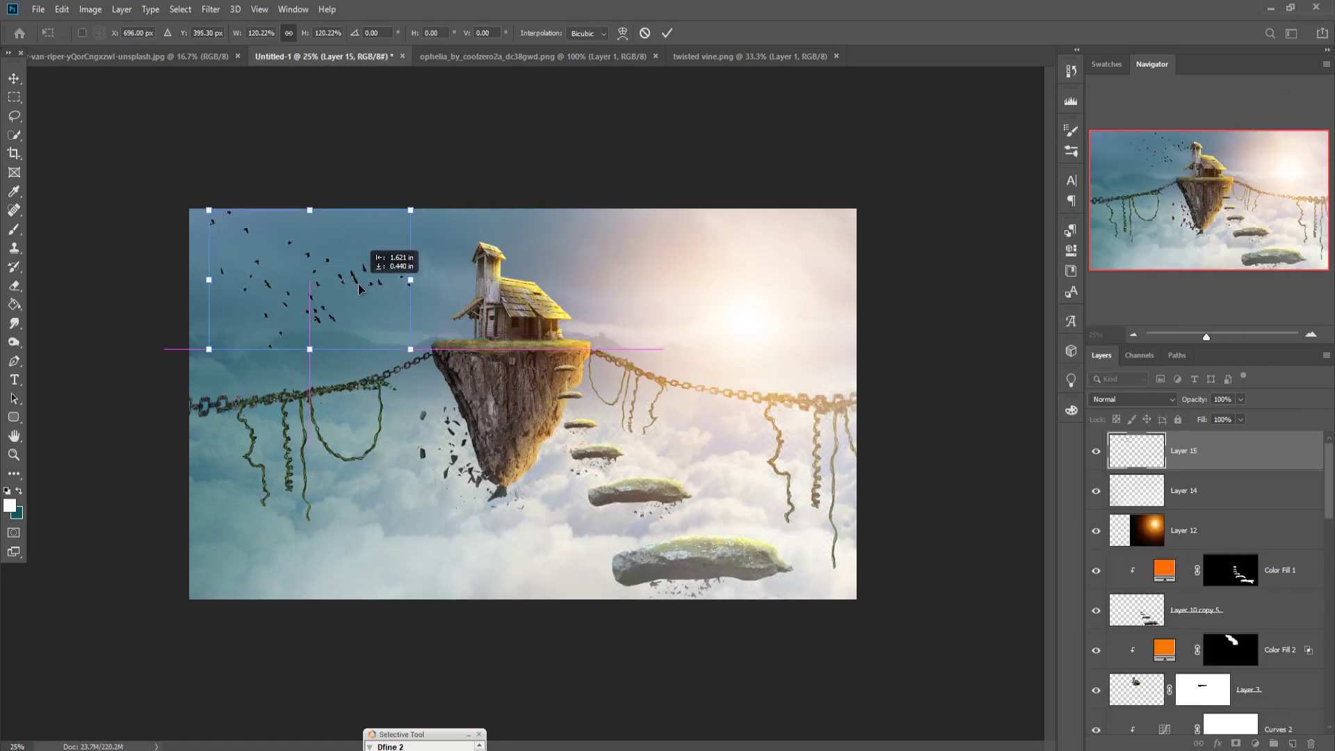
{"action": "left_click_drag", "start_coordinate": [206, 355], "coordinate": [257, 322]}
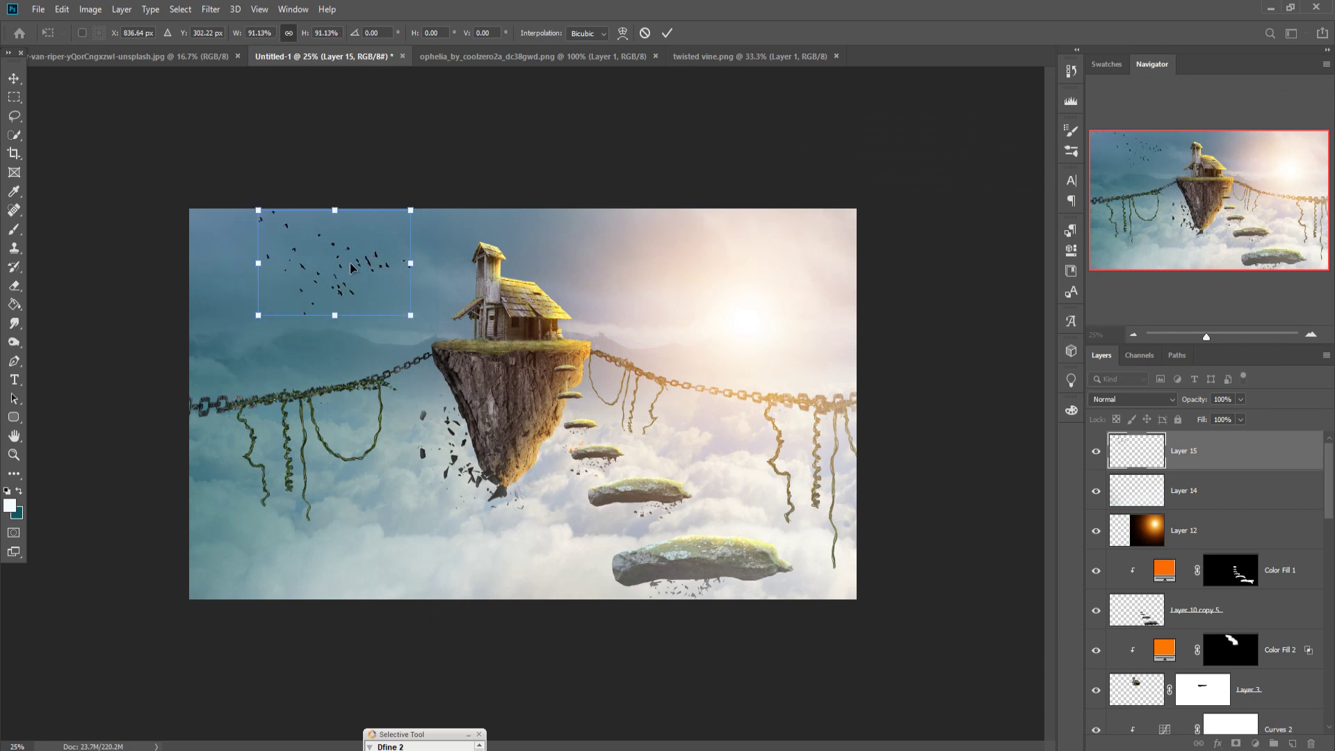
{"action": "left_click_drag", "start_coordinate": [370, 265], "coordinate": [398, 280]}
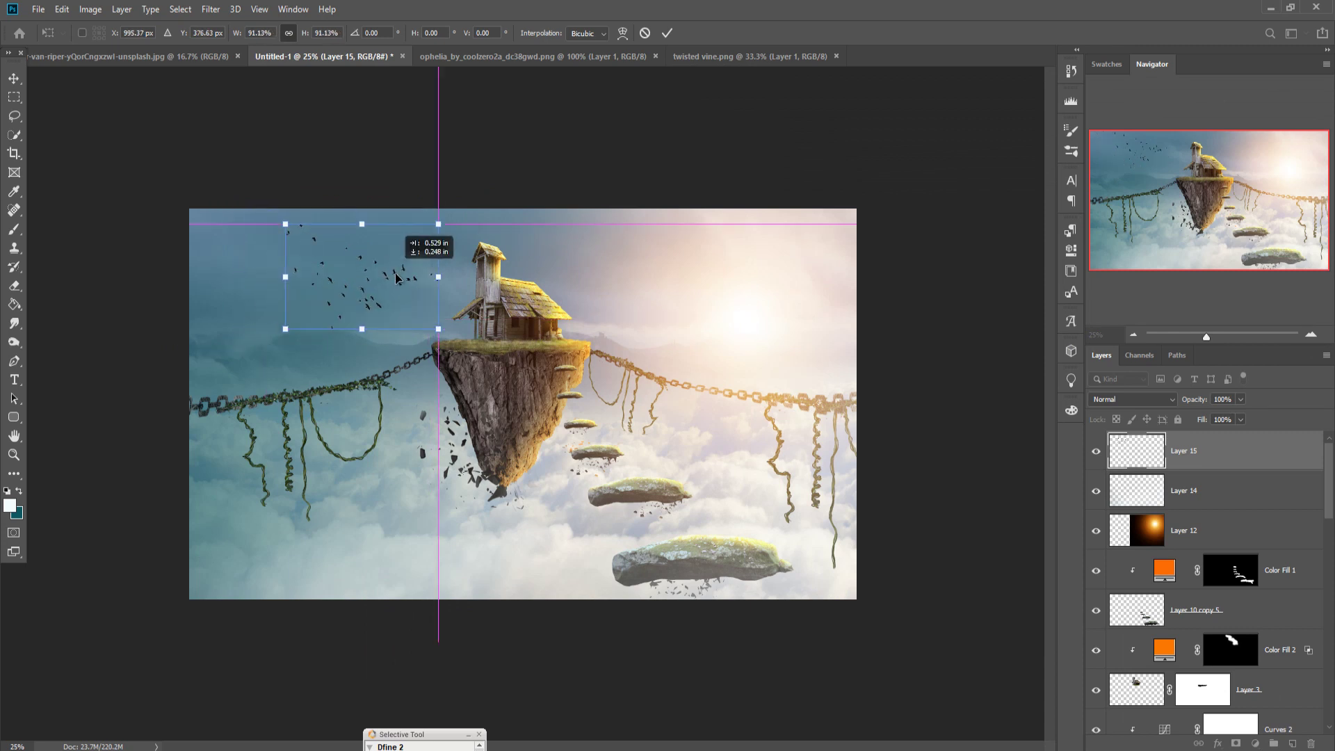
{"action": "left_click", "coordinate": [667, 33]}
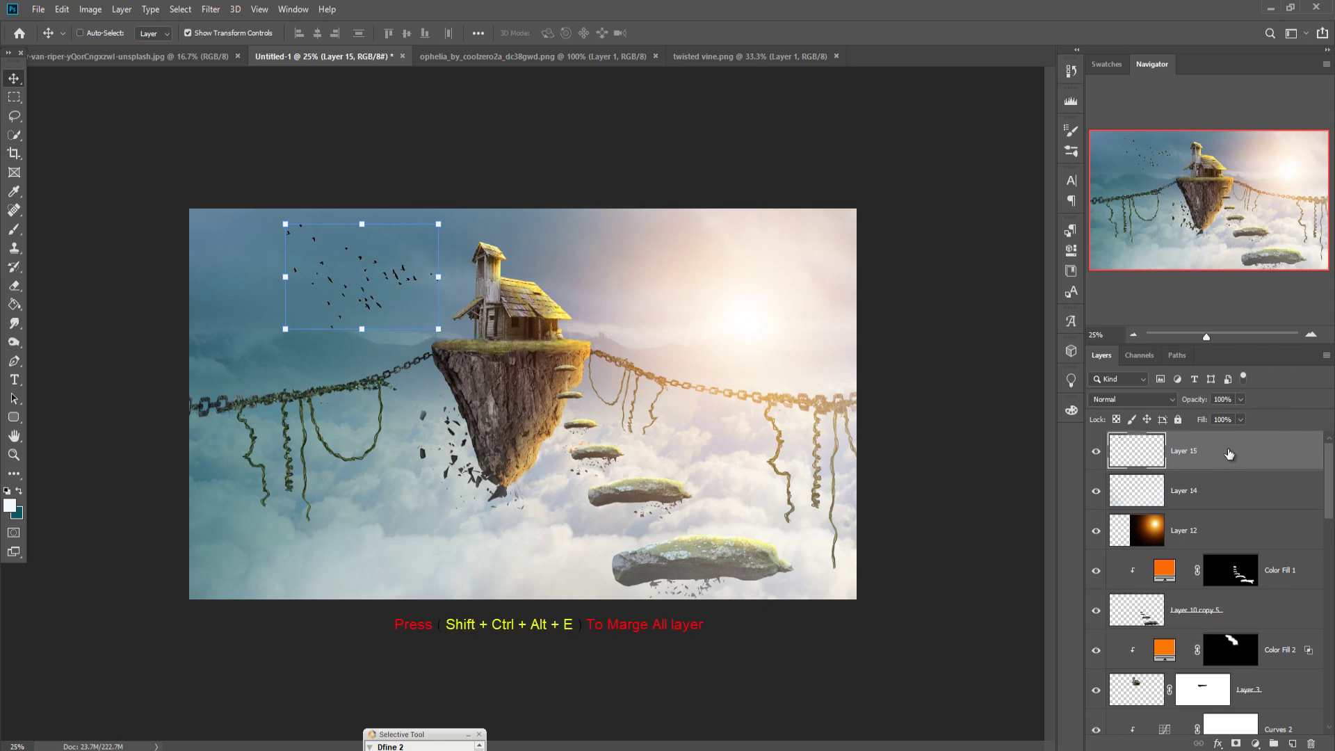
- Stamp visible layers into Layer 16, convert it to a smart object, and open Camera Raw Filter
{"action": "key", "text": "ctrl+shift+alt+e"}
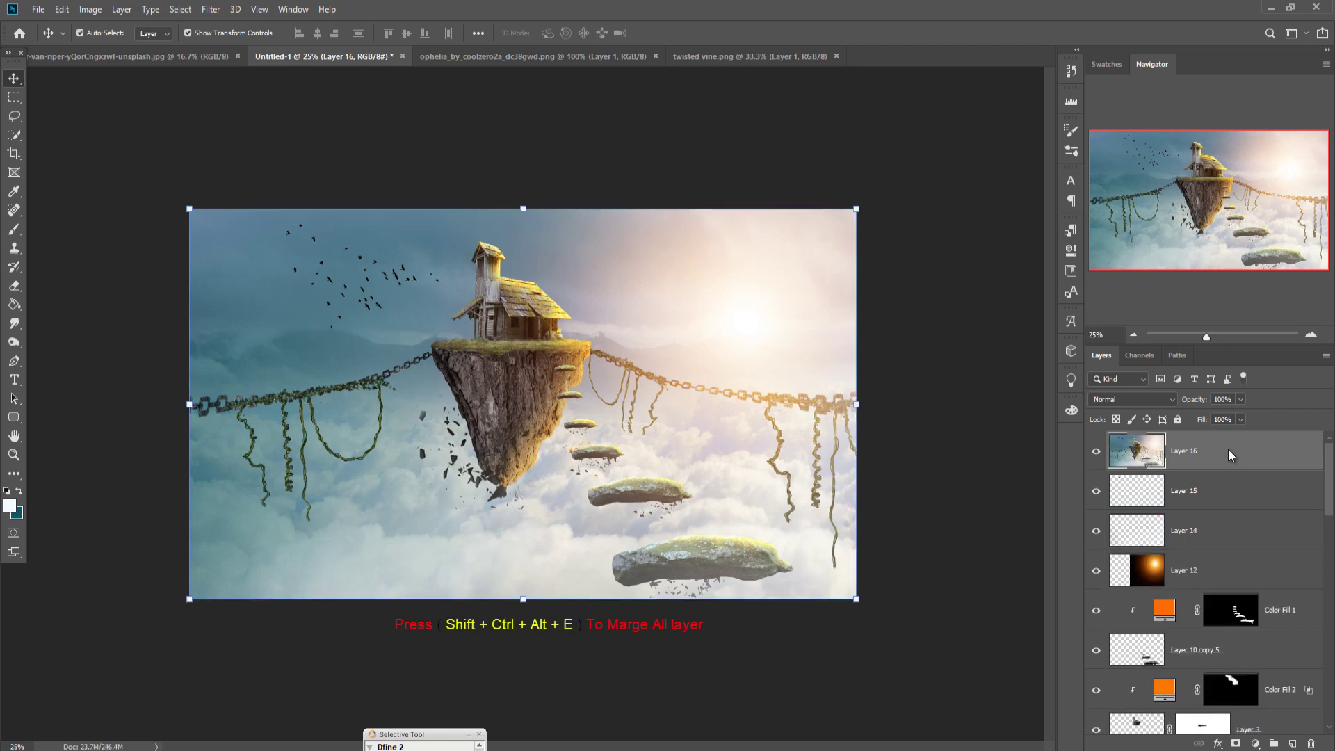
{"action": "right_click", "coordinate": [1227, 452]}
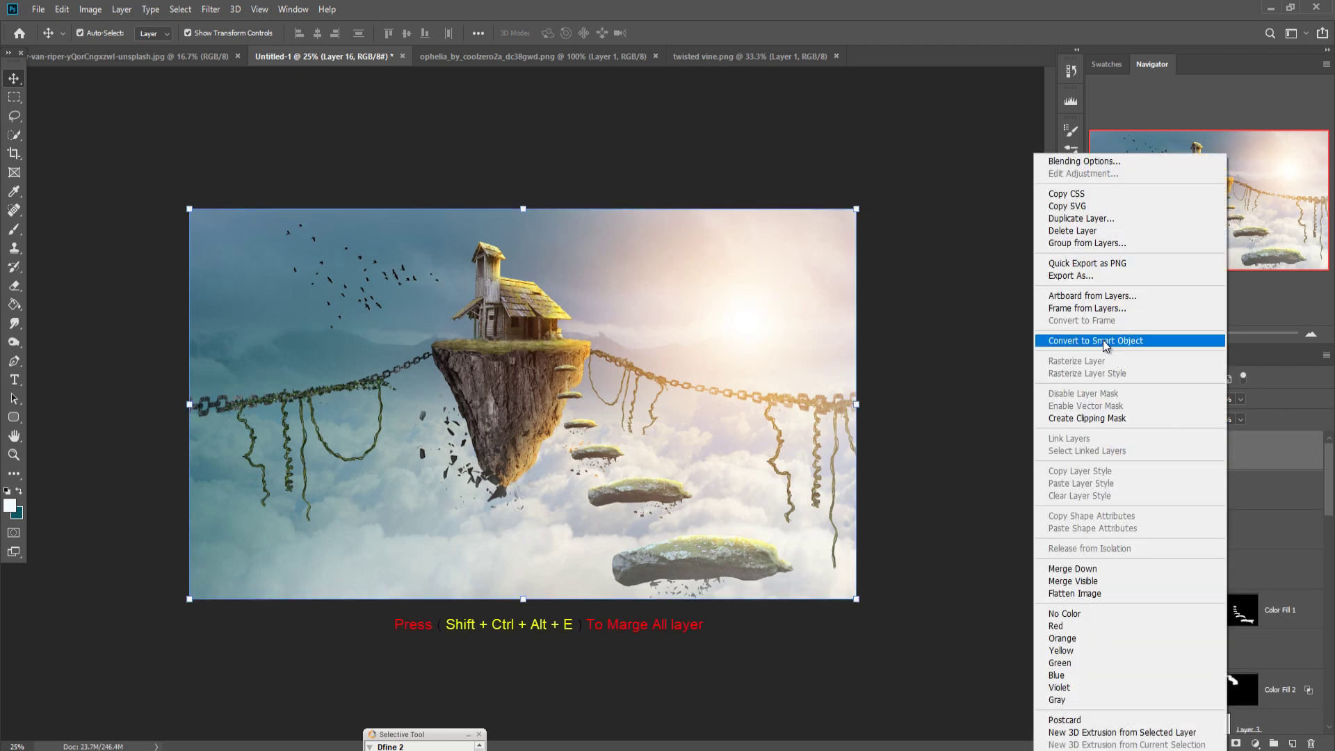
{"action": "left_click", "coordinate": [1104, 341]}
{"action": "left_click", "coordinate": [212, 9]}
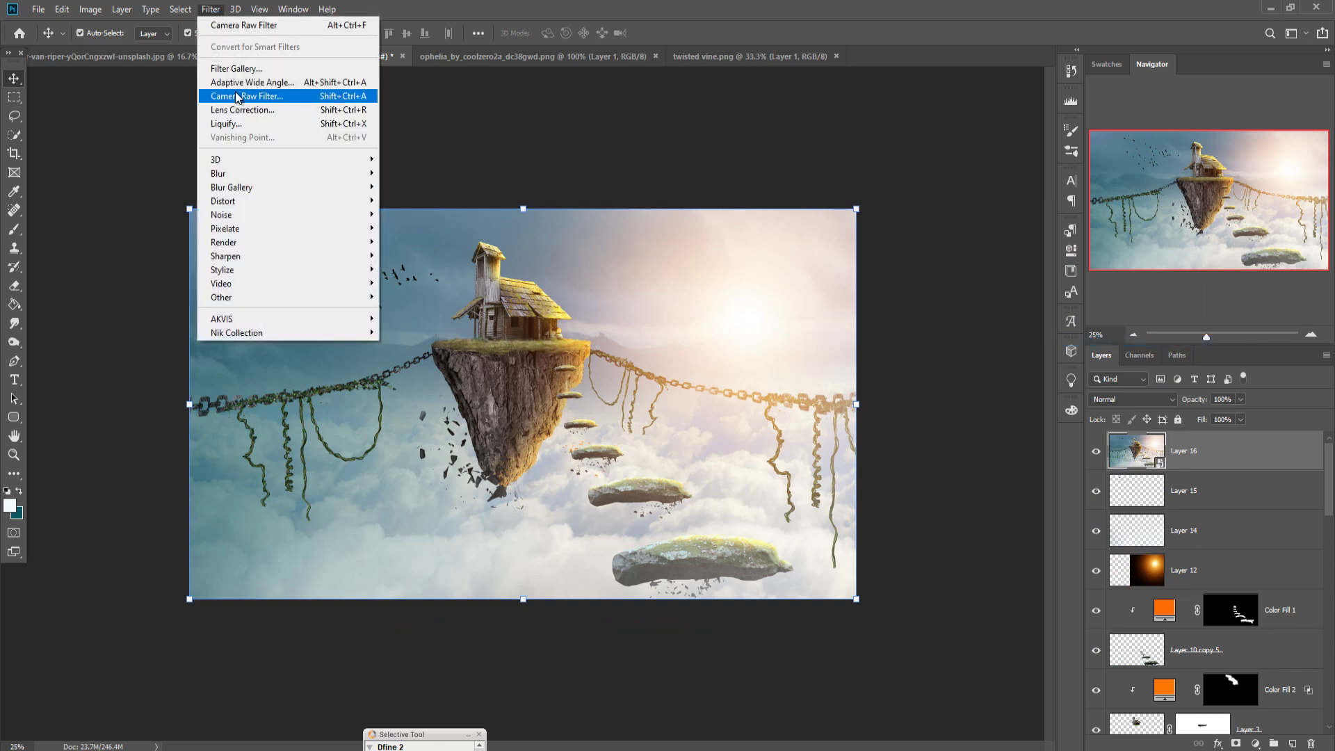
{"action": "left_click", "coordinate": [247, 96]}
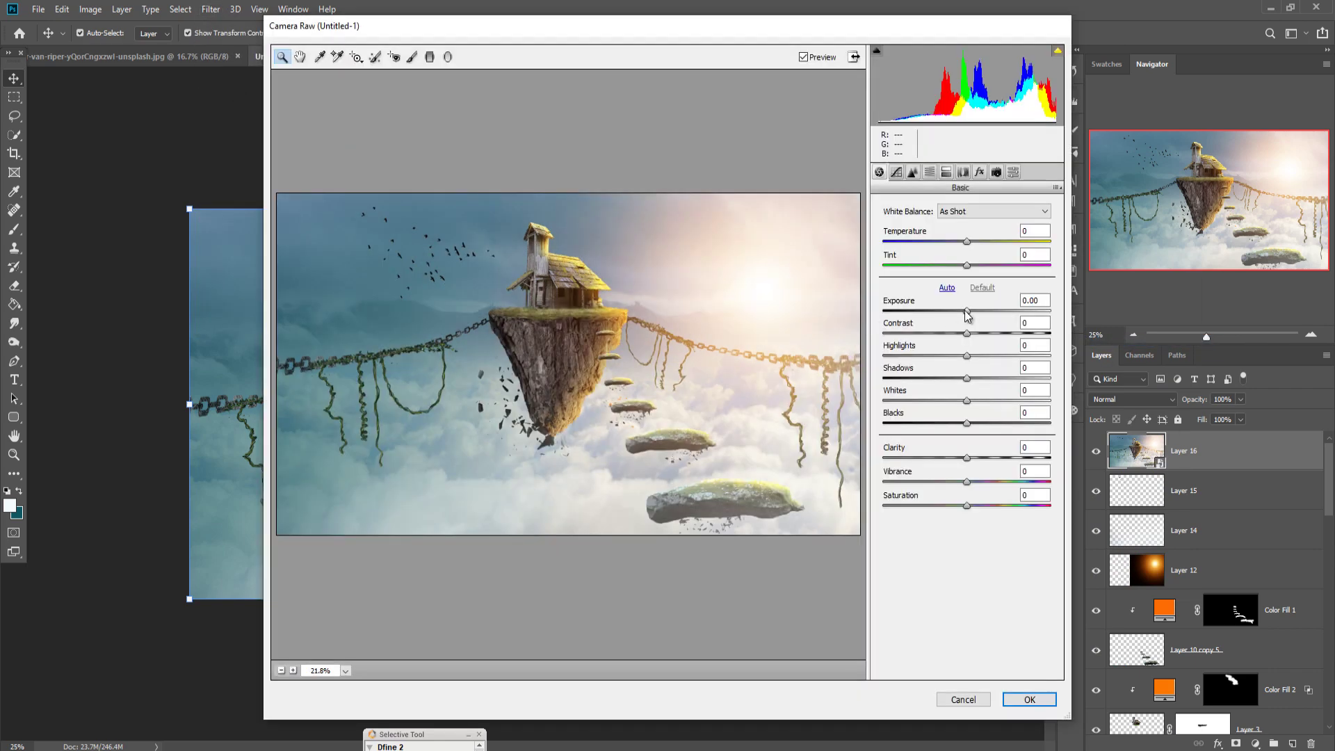
- Set Exposure -0.40, Shadows -19, Whites +16 and Saturation +9
{"action": "left_click_drag", "start_coordinate": [967, 312], "coordinate": [961, 312]}
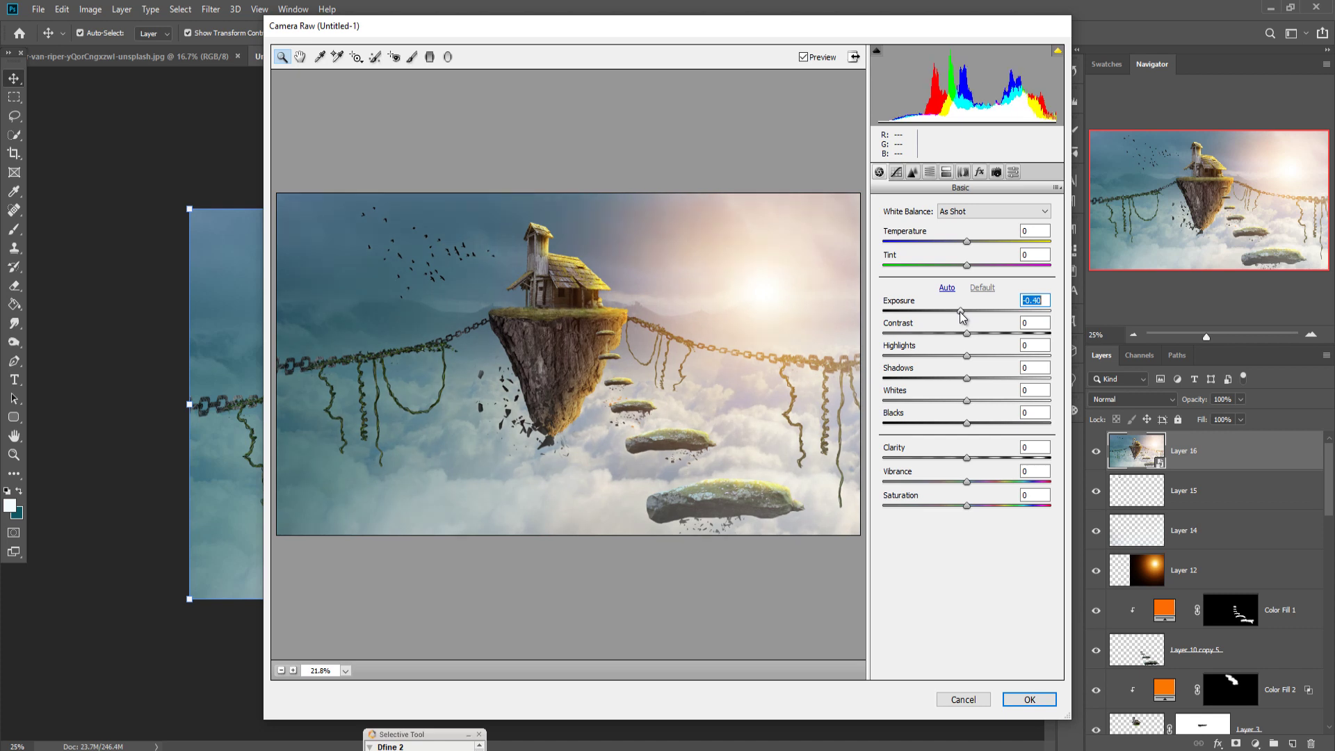
{"action": "mouse_move", "coordinate": [968, 381]}
{"action": "left_mouse_down"}
{"action": "mouse_move", "coordinate": [951, 381]}
{"action": "mouse_move", "coordinate": [983, 355]}
{"action": "left_mouse_up"}
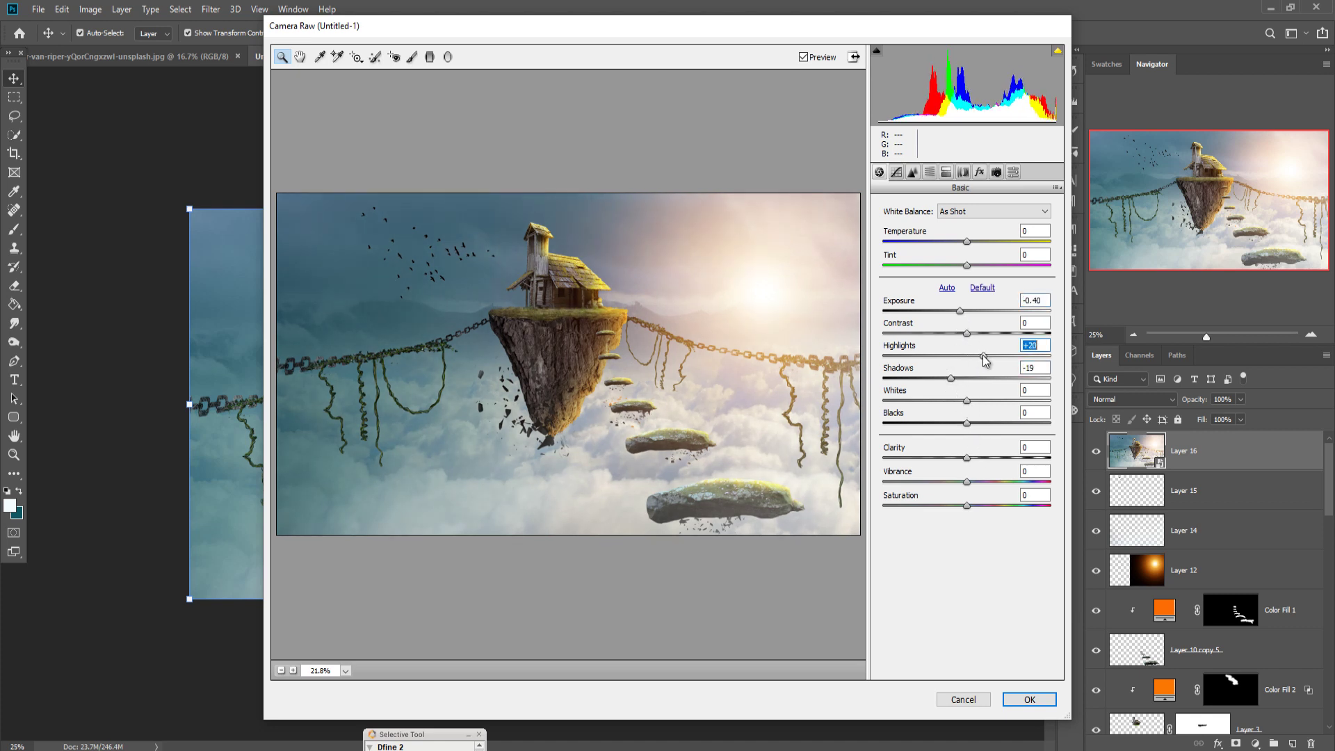
{"action": "mouse_move", "coordinate": [973, 402]}
{"action": "left_mouse_down"}
{"action": "mouse_move", "coordinate": [980, 414]}
{"action": "mouse_move", "coordinate": [957, 427]}
{"action": "left_mouse_up"}
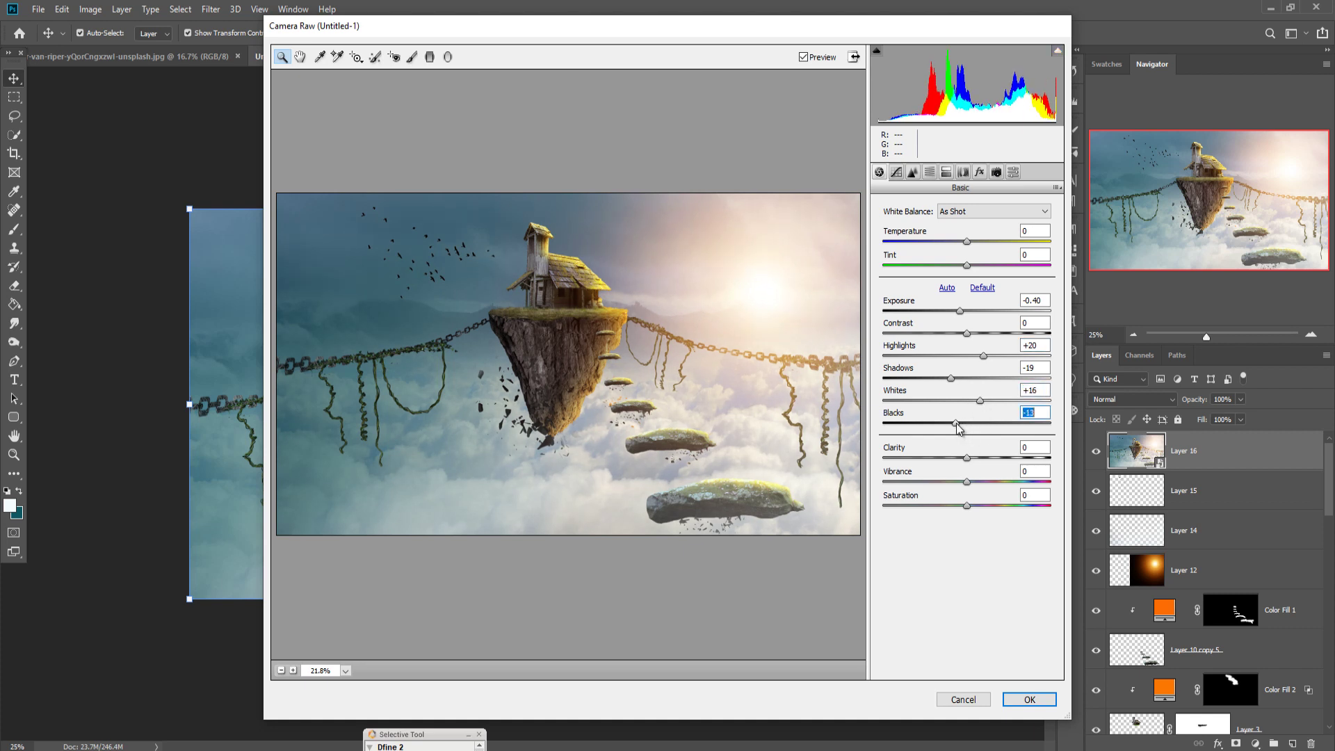
{"action": "left_click_drag", "start_coordinate": [966, 503], "coordinate": [972, 505]}
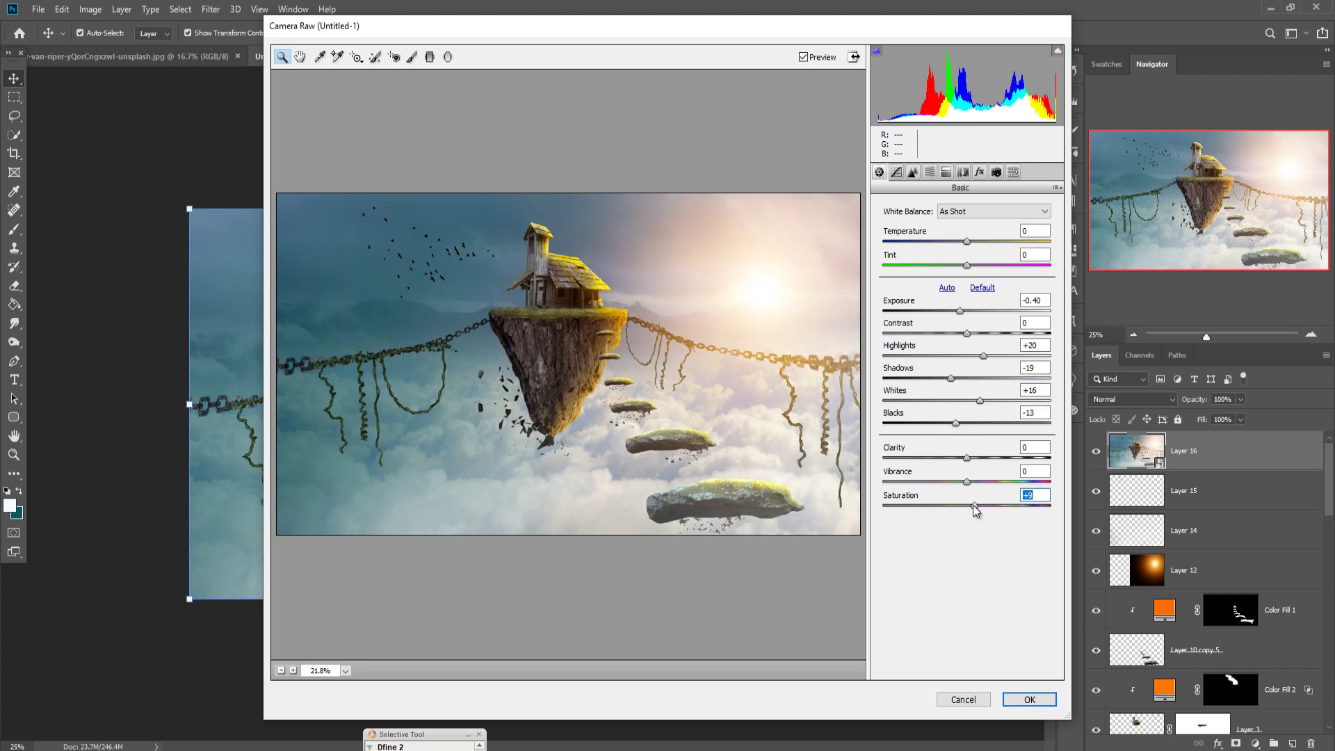
- Raise HSL saturation of Oranges to +49 and Yellows to +33
{"action": "left_click", "coordinate": [946, 174]}
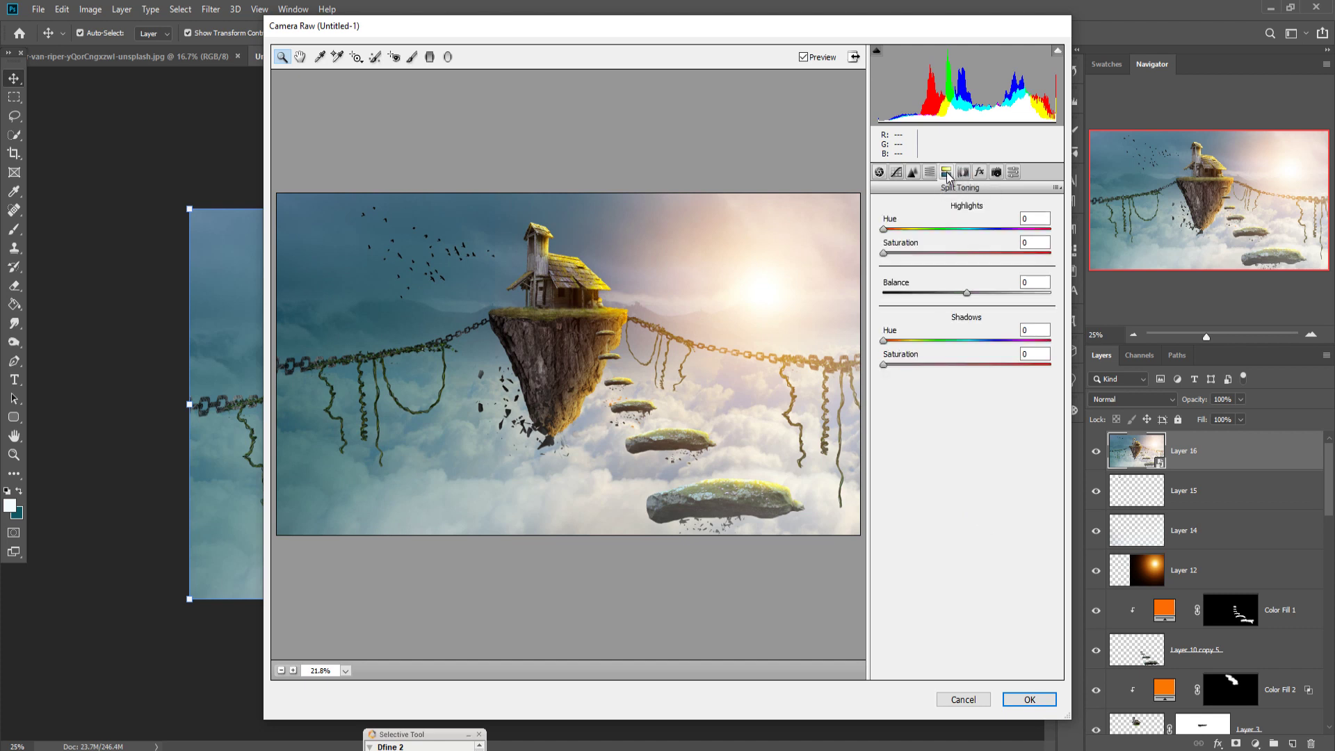
{"action": "left_click", "coordinate": [929, 174]}
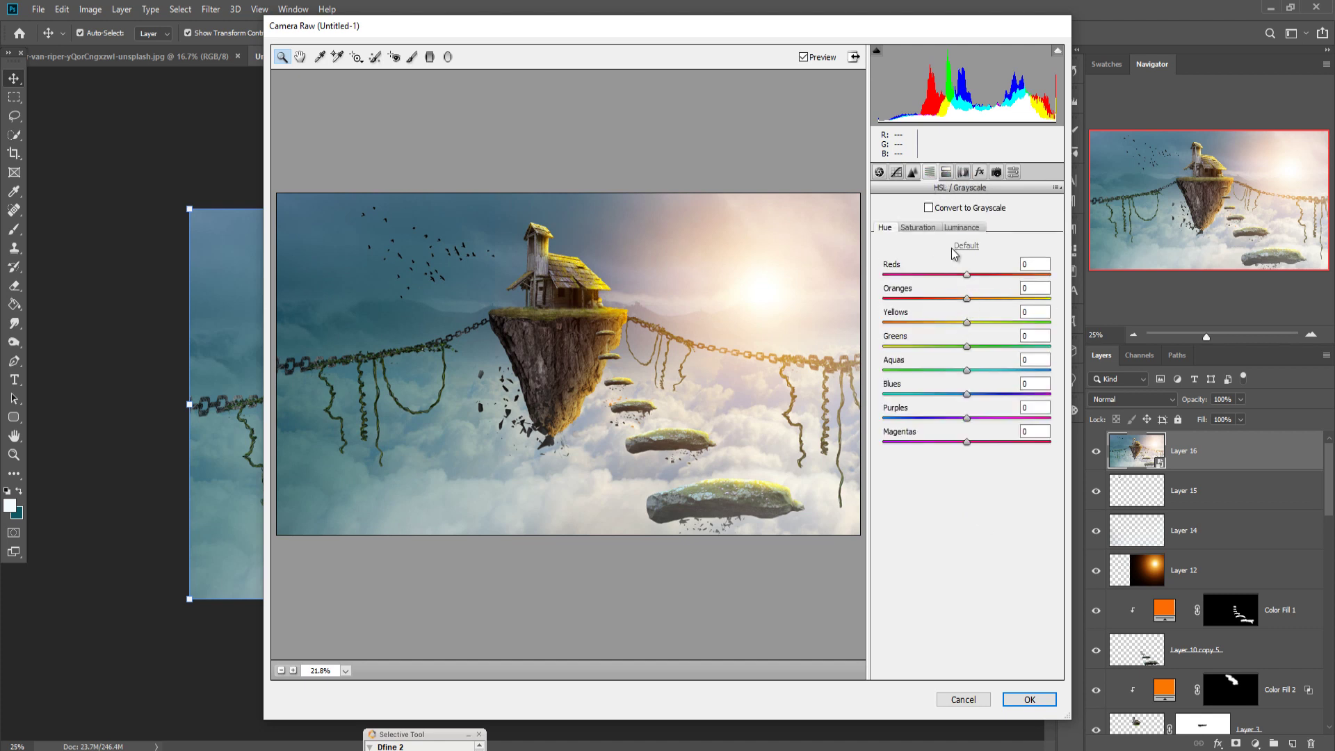
{"action": "left_click", "coordinate": [927, 229]}
{"action": "left_click_drag", "start_coordinate": [971, 300], "coordinate": [1007, 309]}
{"action": "left_click", "coordinate": [1023, 299]}
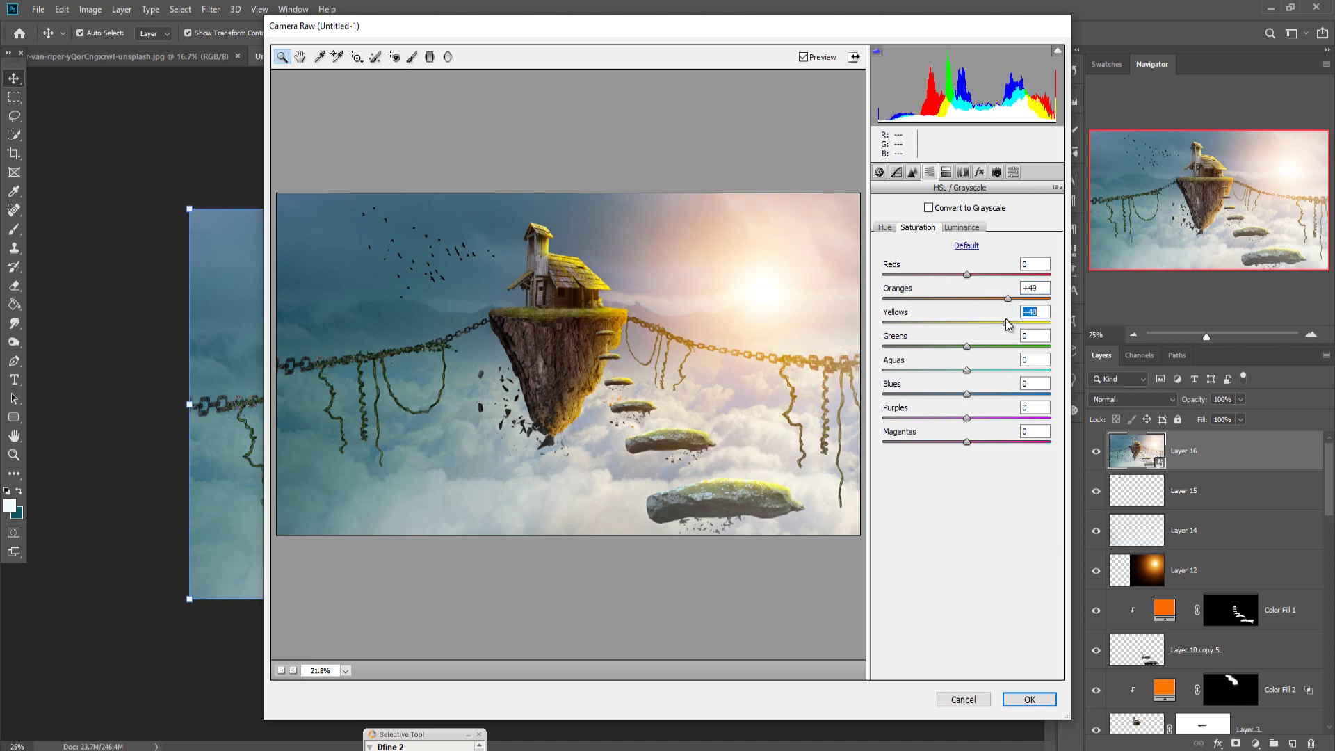
- Tint the split-toning highlights warm yellow-orange and raise Blues saturation to +24
{"action": "left_click", "coordinate": [912, 172]}
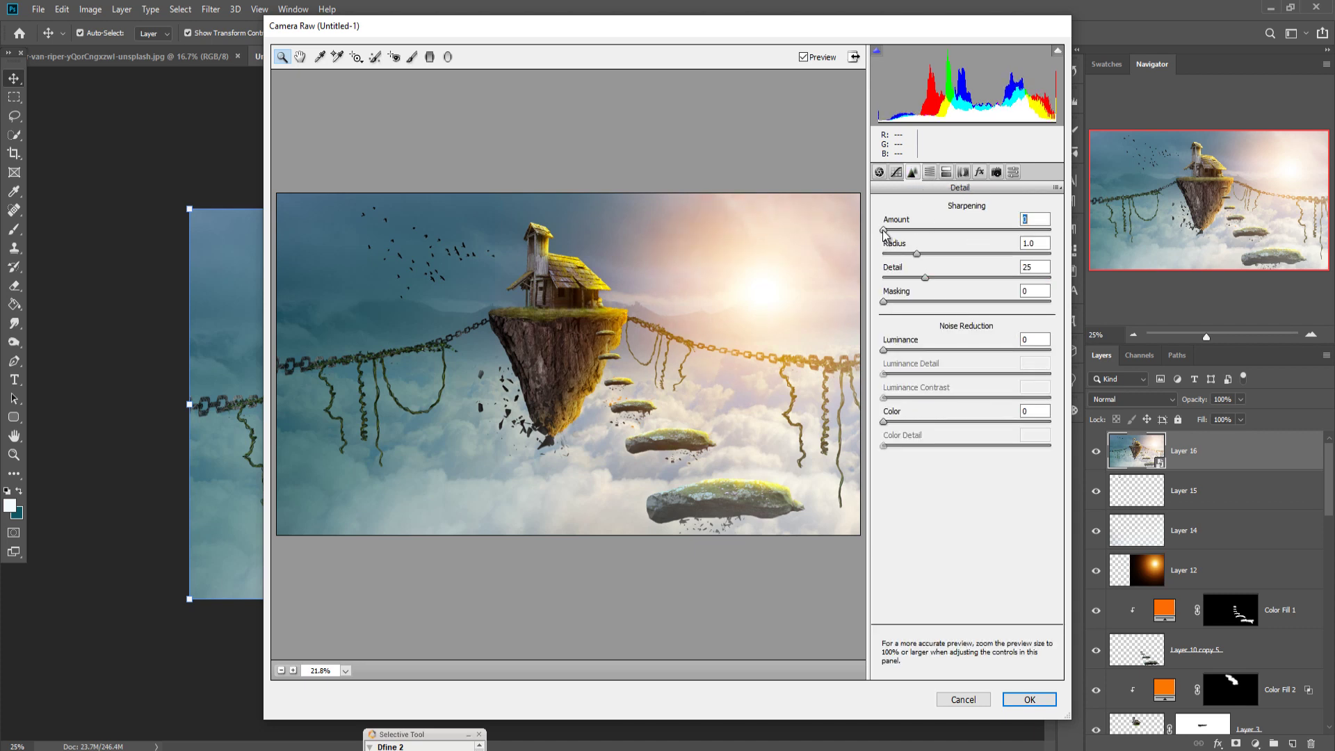
{"action": "left_click", "coordinate": [947, 172]}
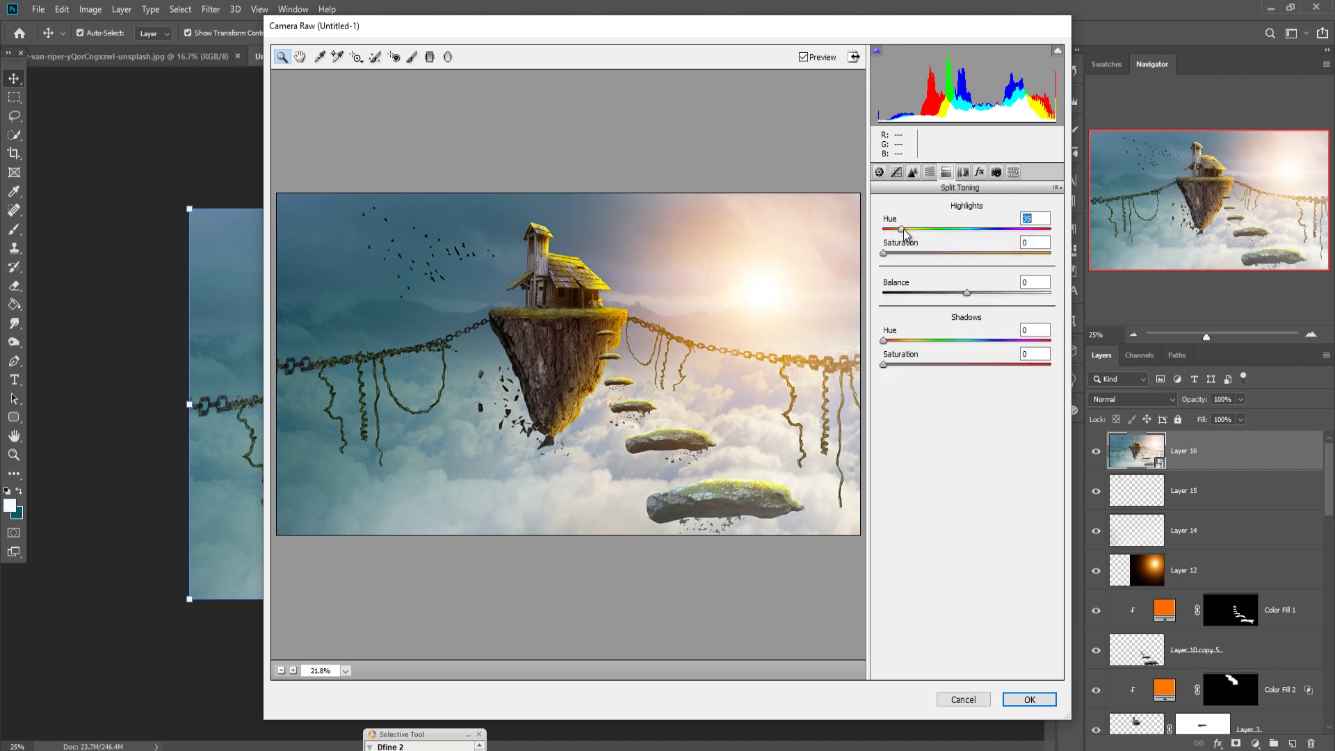
{"action": "left_click_drag", "start_coordinate": [903, 228], "coordinate": [913, 256]}
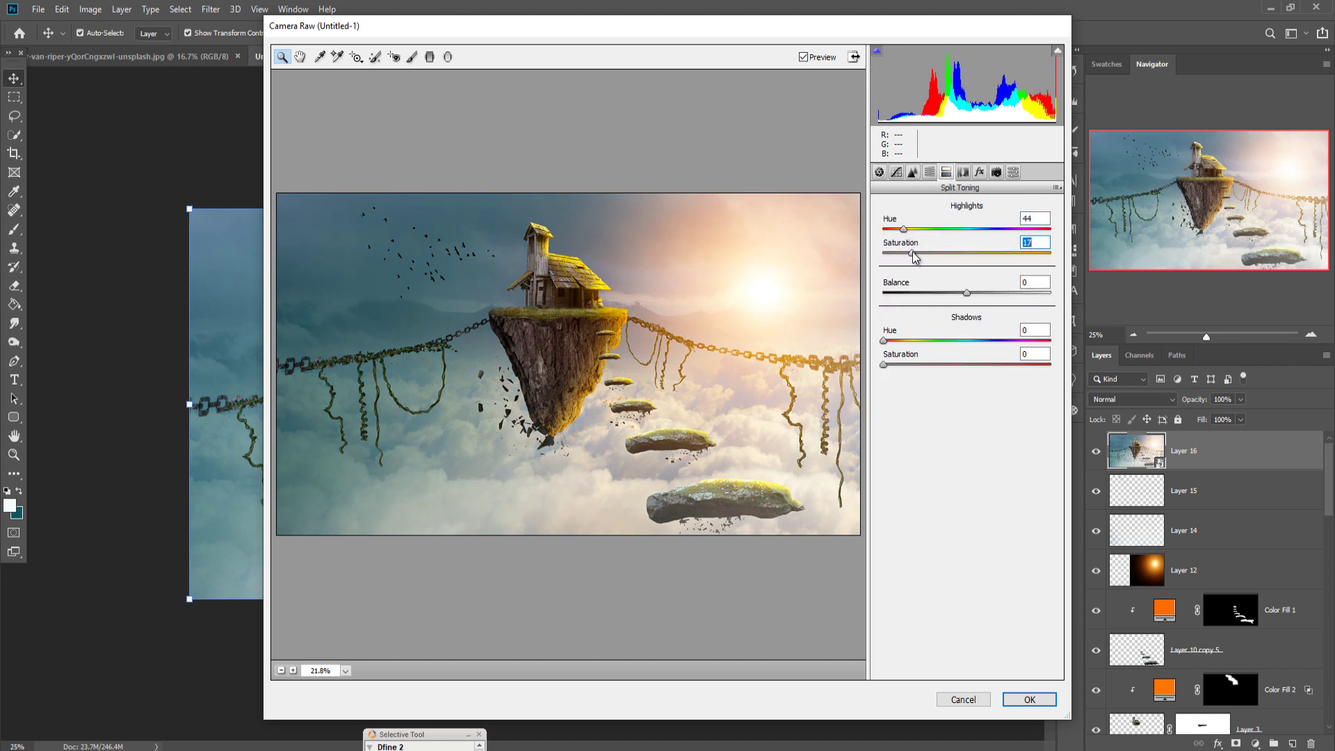
{"action": "left_click", "coordinate": [930, 173]}
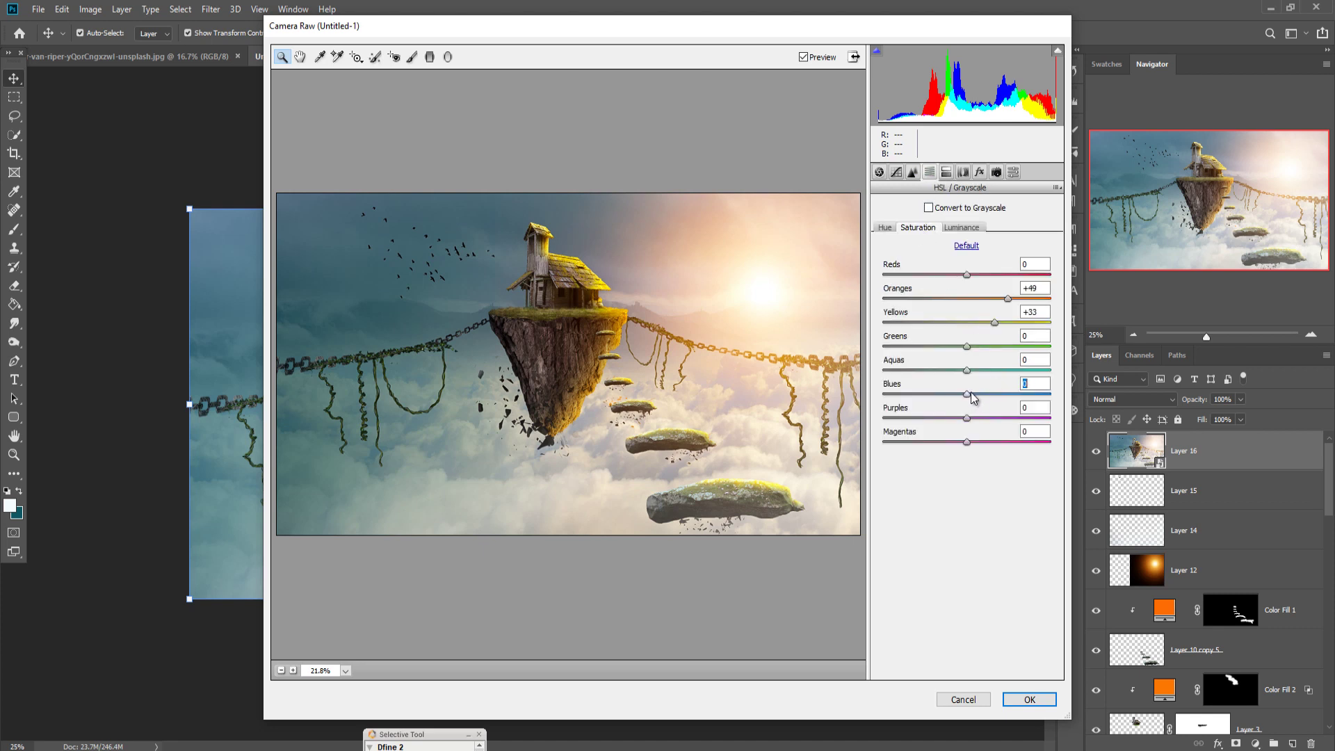
{"action": "left_click_drag", "start_coordinate": [971, 394], "coordinate": [987, 393]}
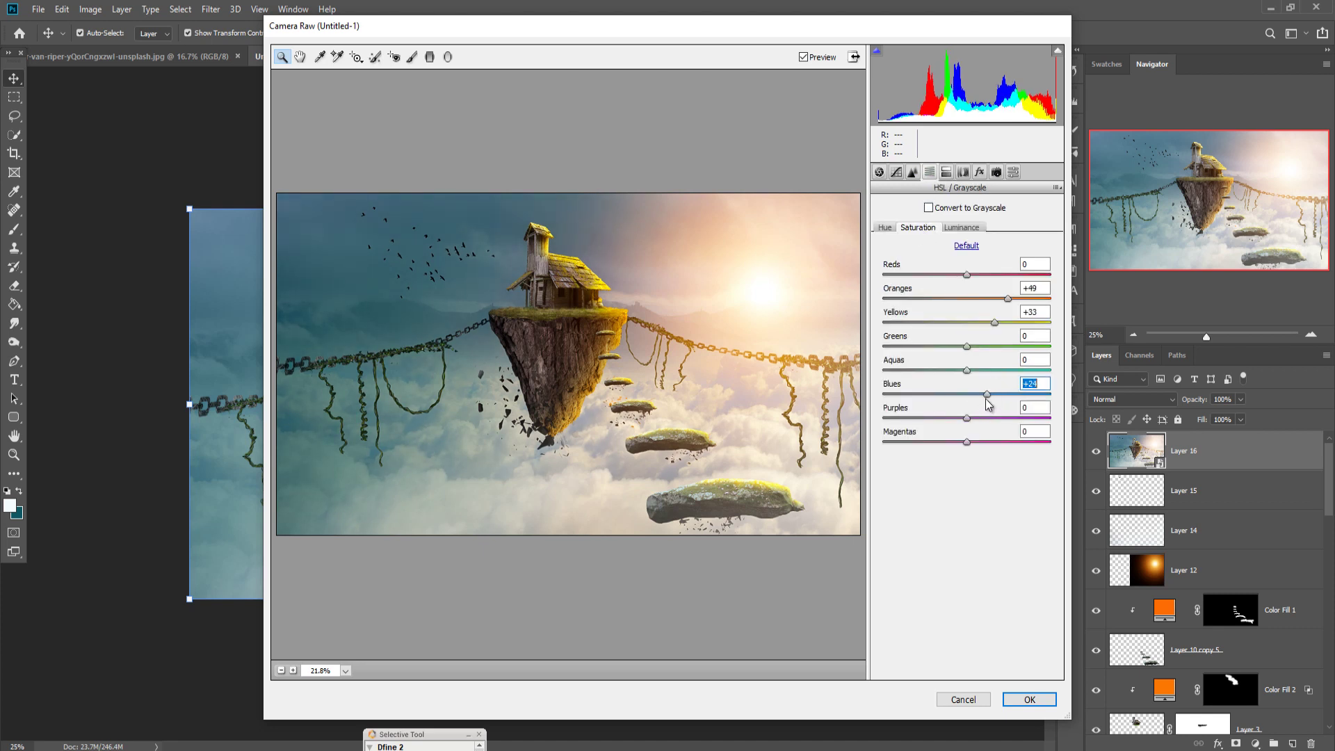
- Set the tone curve to Highlights +6, Darks −12, Shadows −10 and apply the grade
{"action": "left_click", "coordinate": [980, 173]}
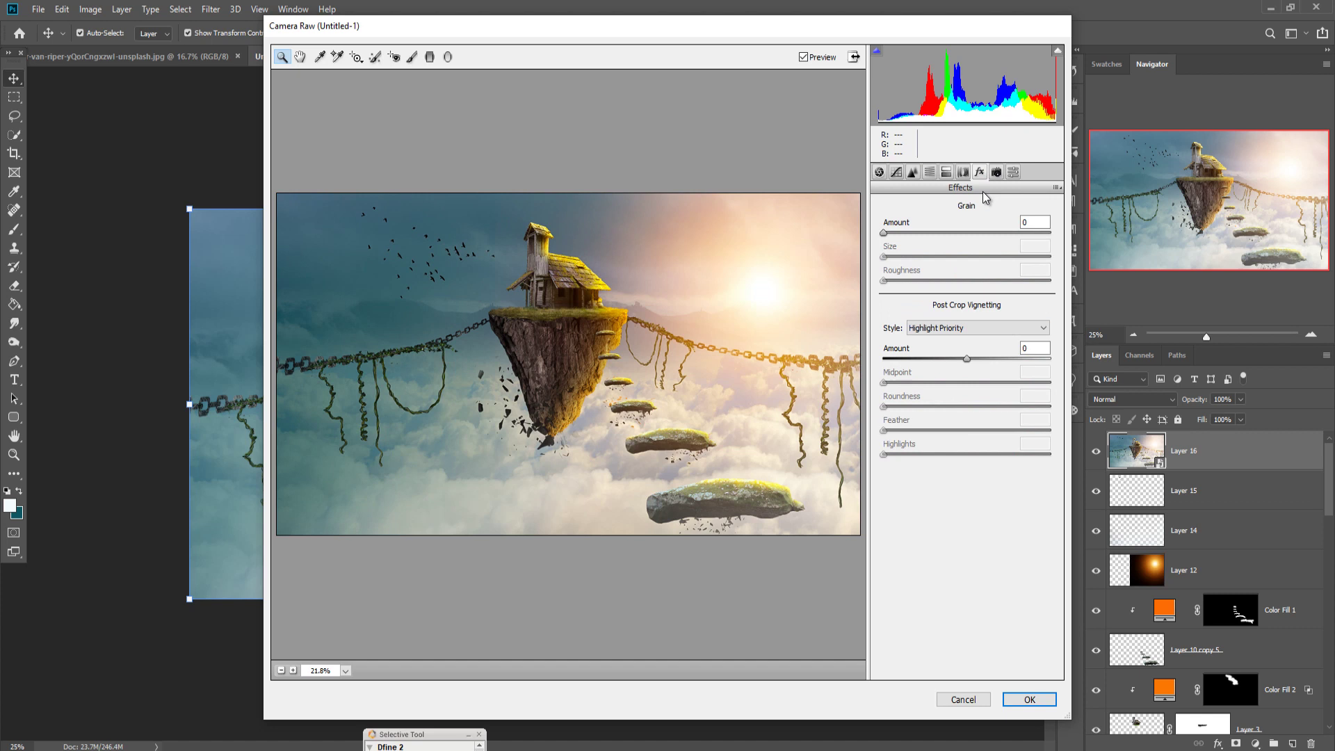
{"action": "left_click", "coordinate": [908, 174]}
{"action": "left_click", "coordinate": [896, 173]}
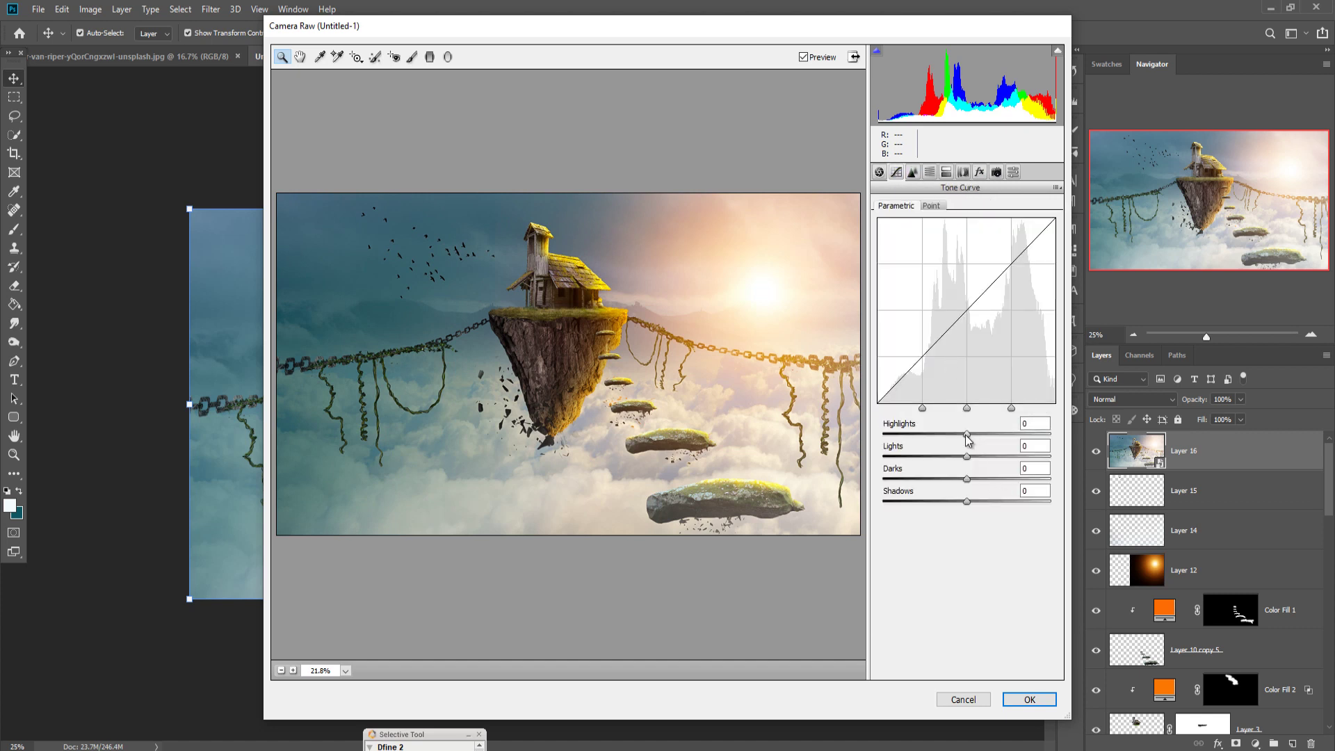
{"action": "left_click_drag", "start_coordinate": [967, 435], "coordinate": [971, 434]}
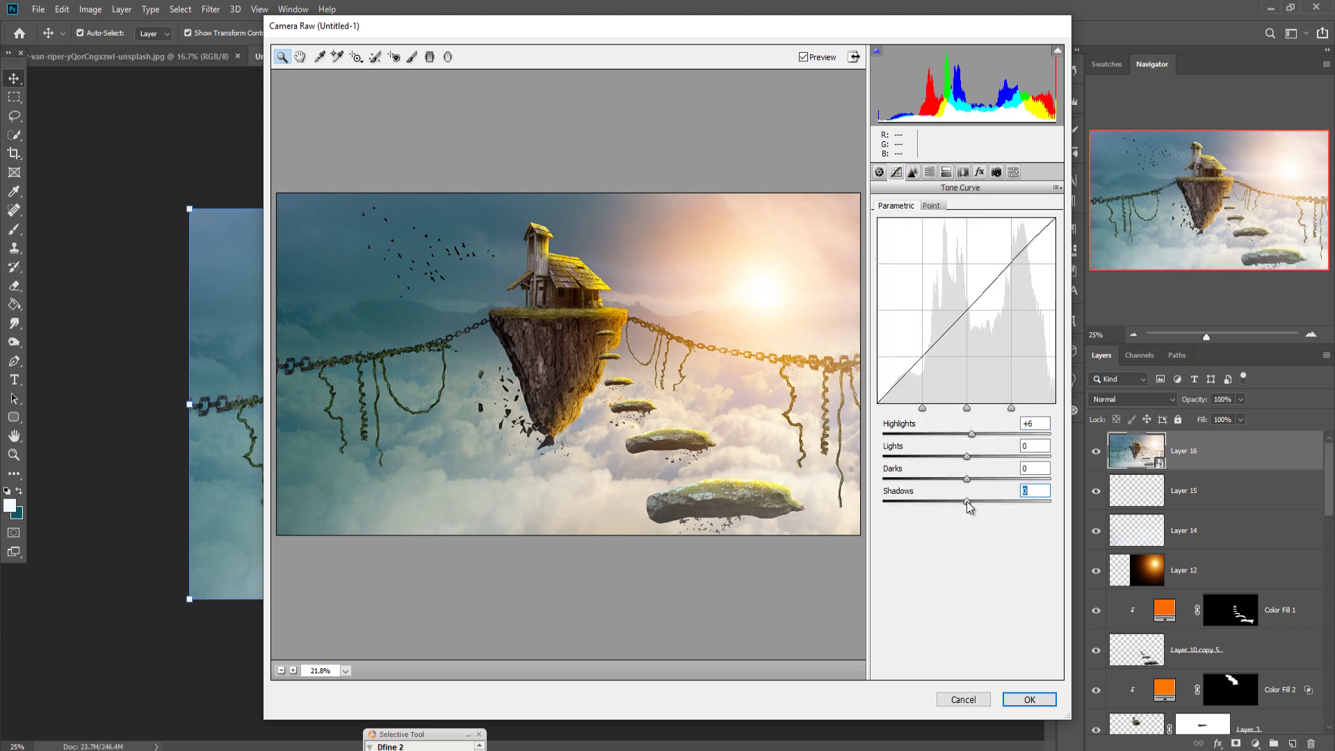
{"action": "left_click_drag", "start_coordinate": [966, 502], "coordinate": [957, 479]}
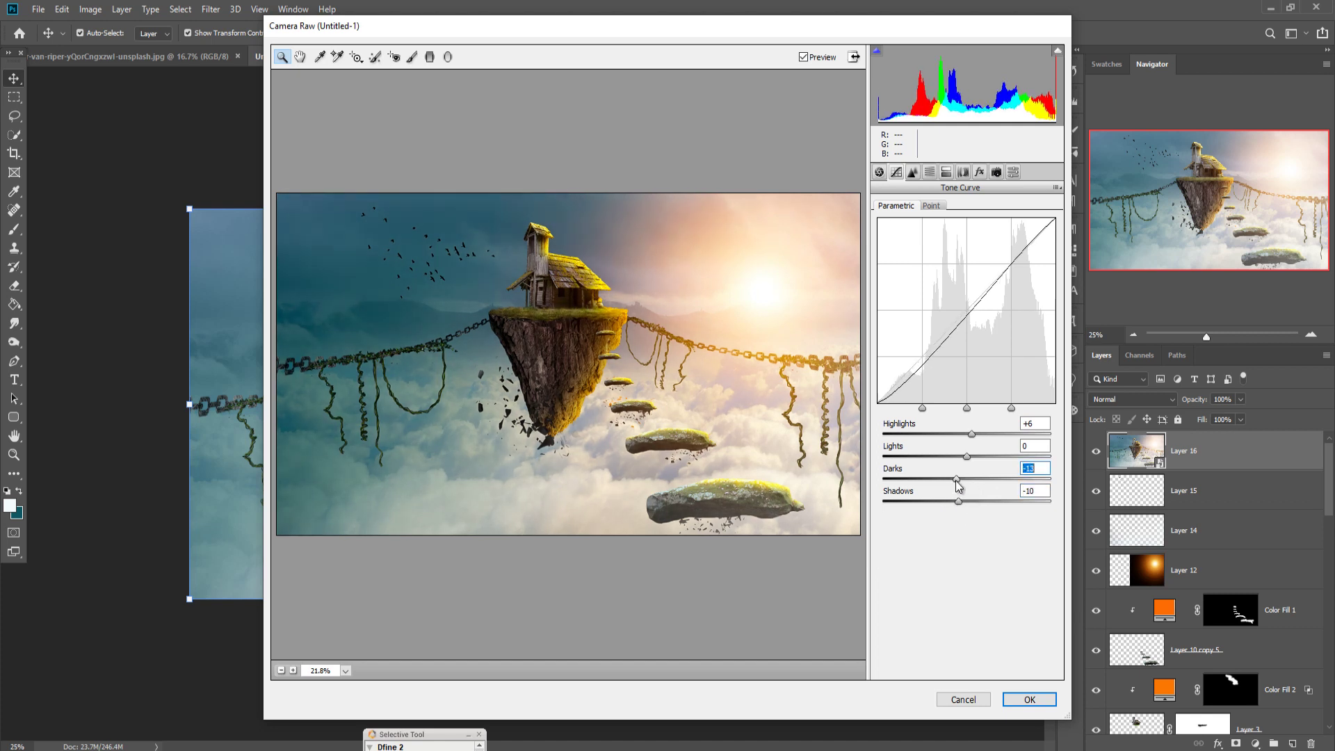
{"action": "left_click_drag", "start_coordinate": [968, 457], "coordinate": [971, 457]}
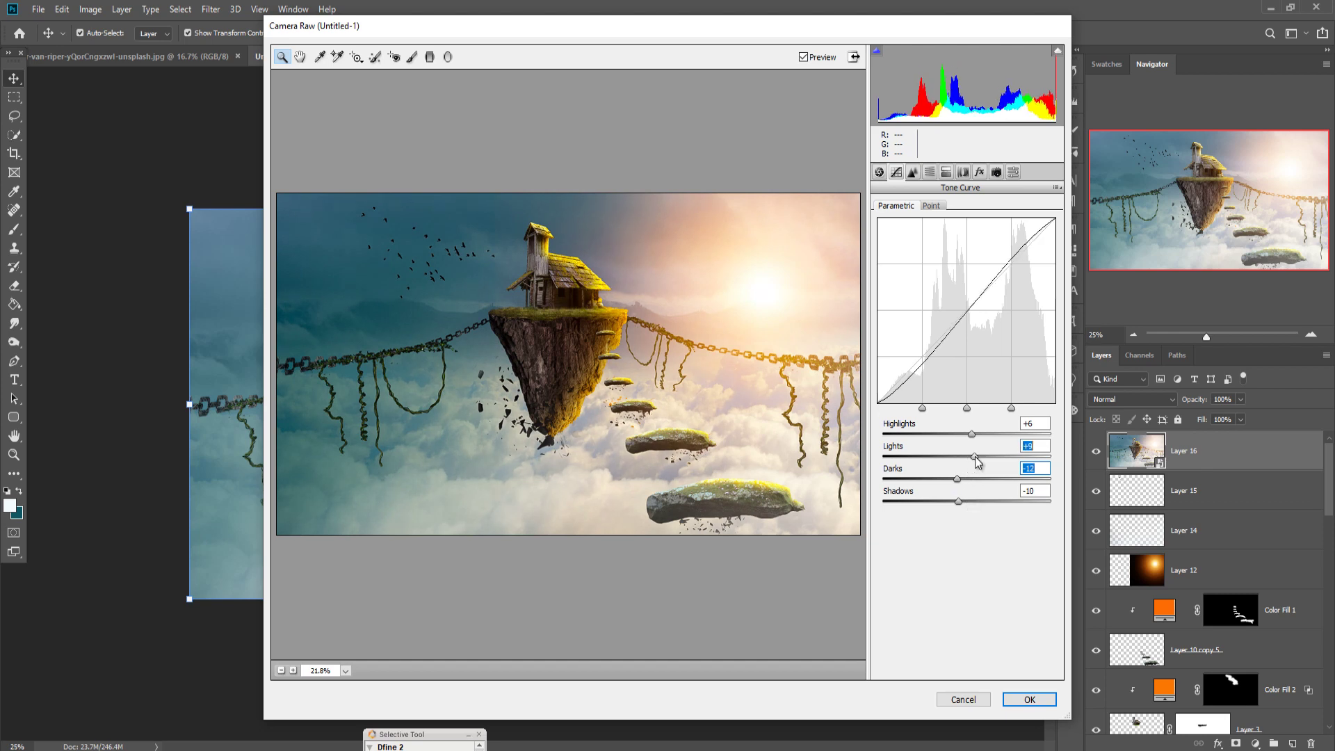
{"action": "left_click", "coordinate": [1021, 698]}
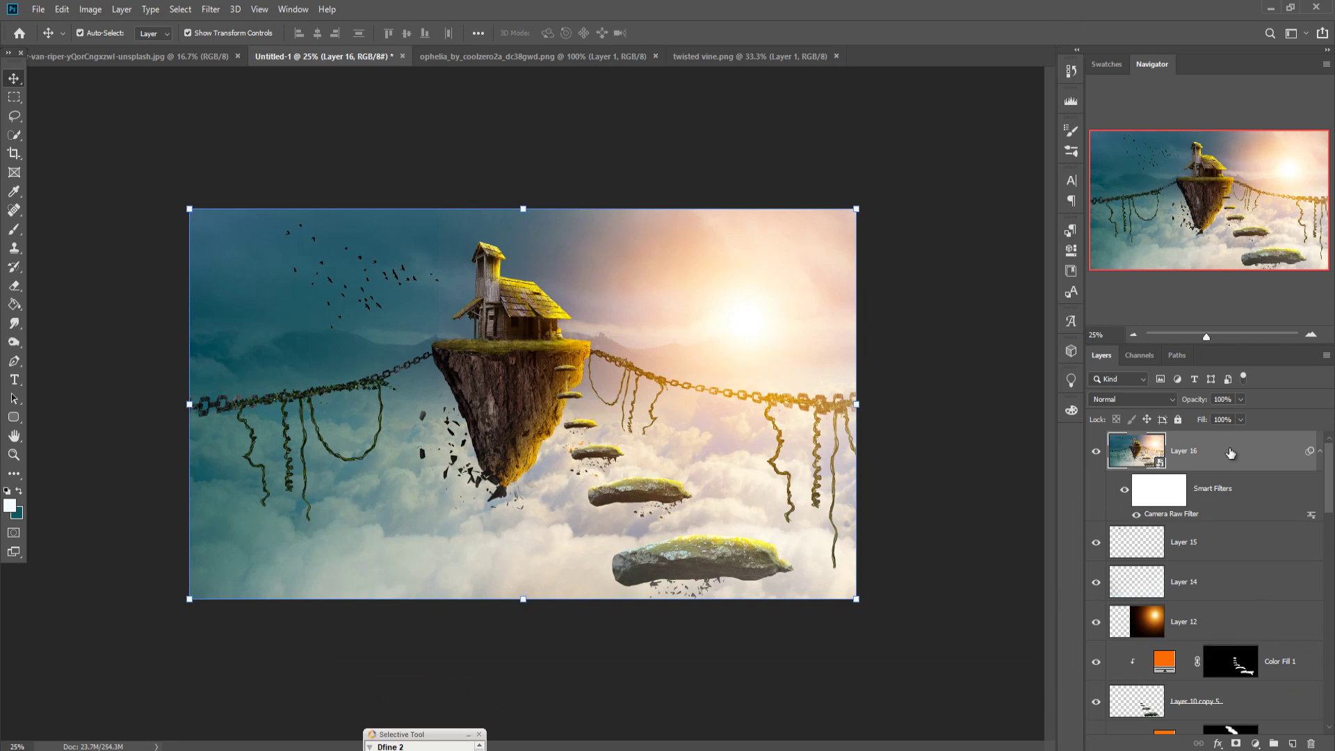
- Add Layer 17 above the graded image, ready to paint with a black soft brush
{"action": "left_click", "coordinate": [1292, 744]}
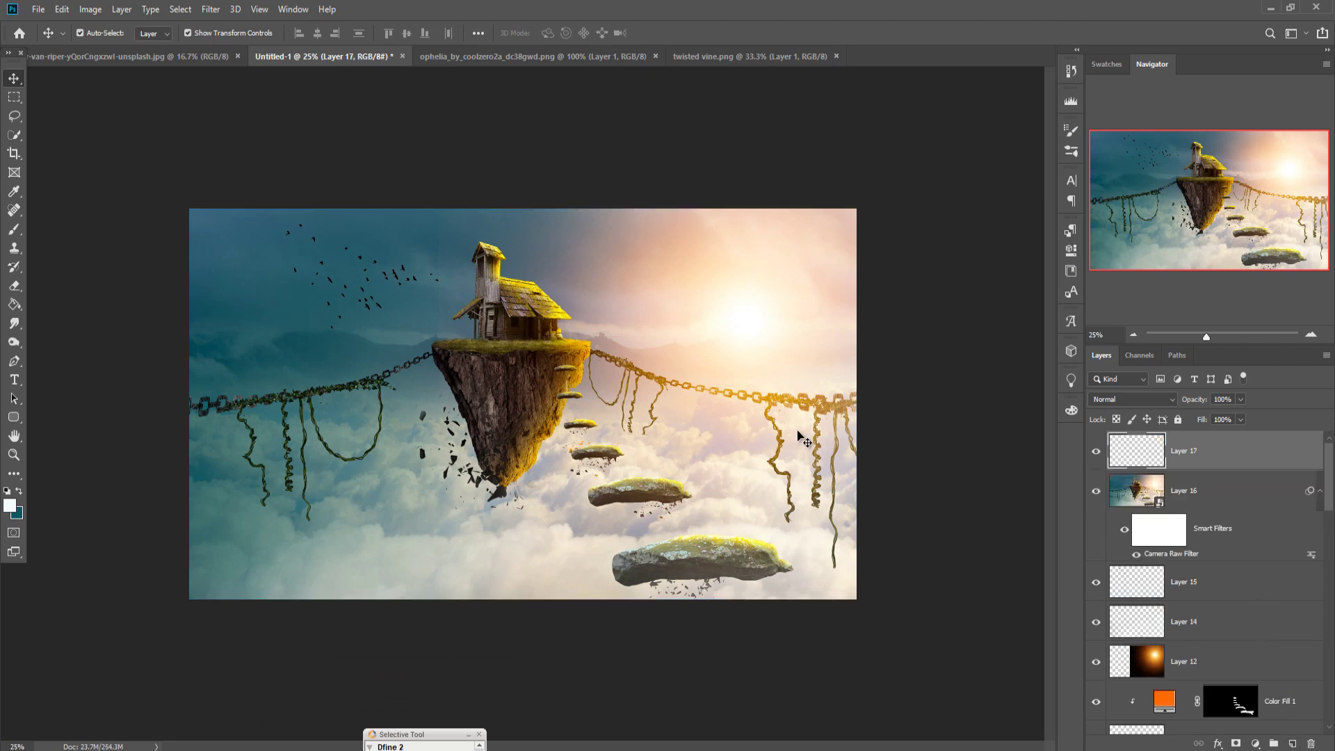
{"action": "left_click", "coordinate": [17, 231]}
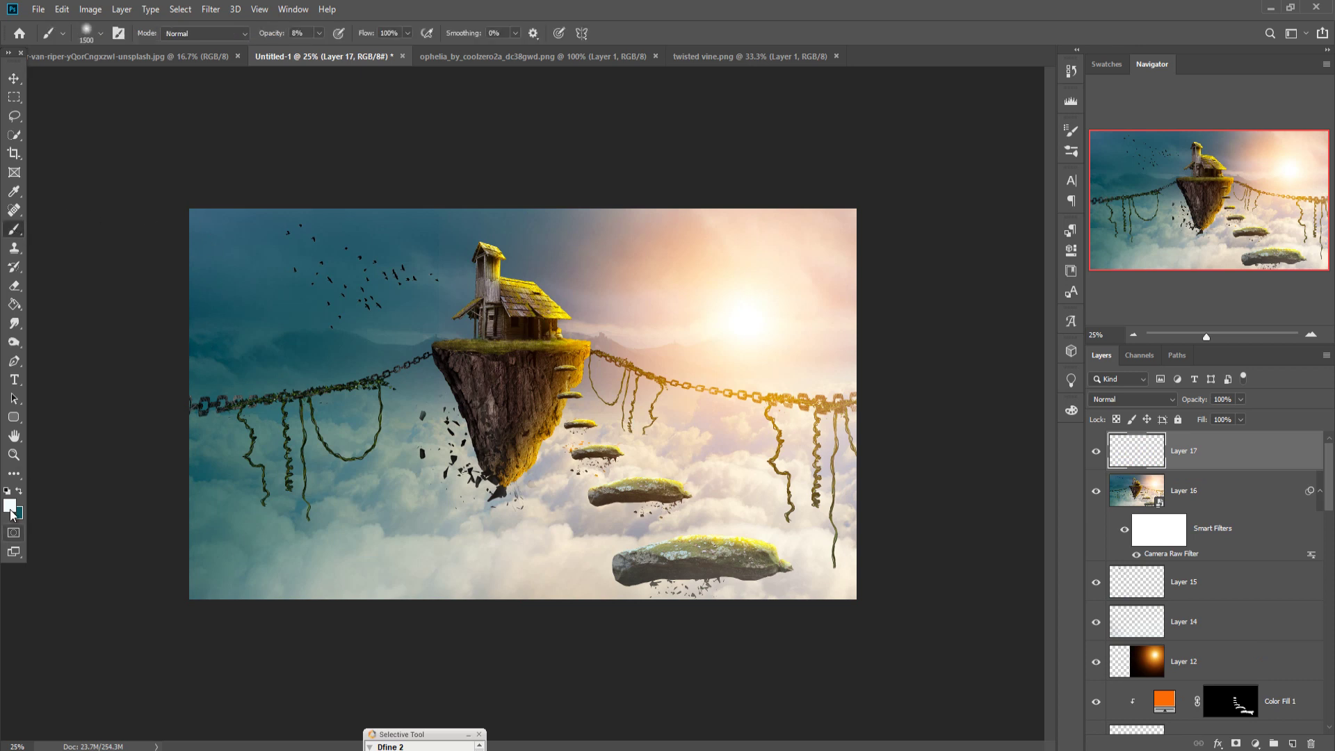
{"action": "left_click", "coordinate": [11, 505]}
{"action": "left_click", "coordinate": [916, 555]}
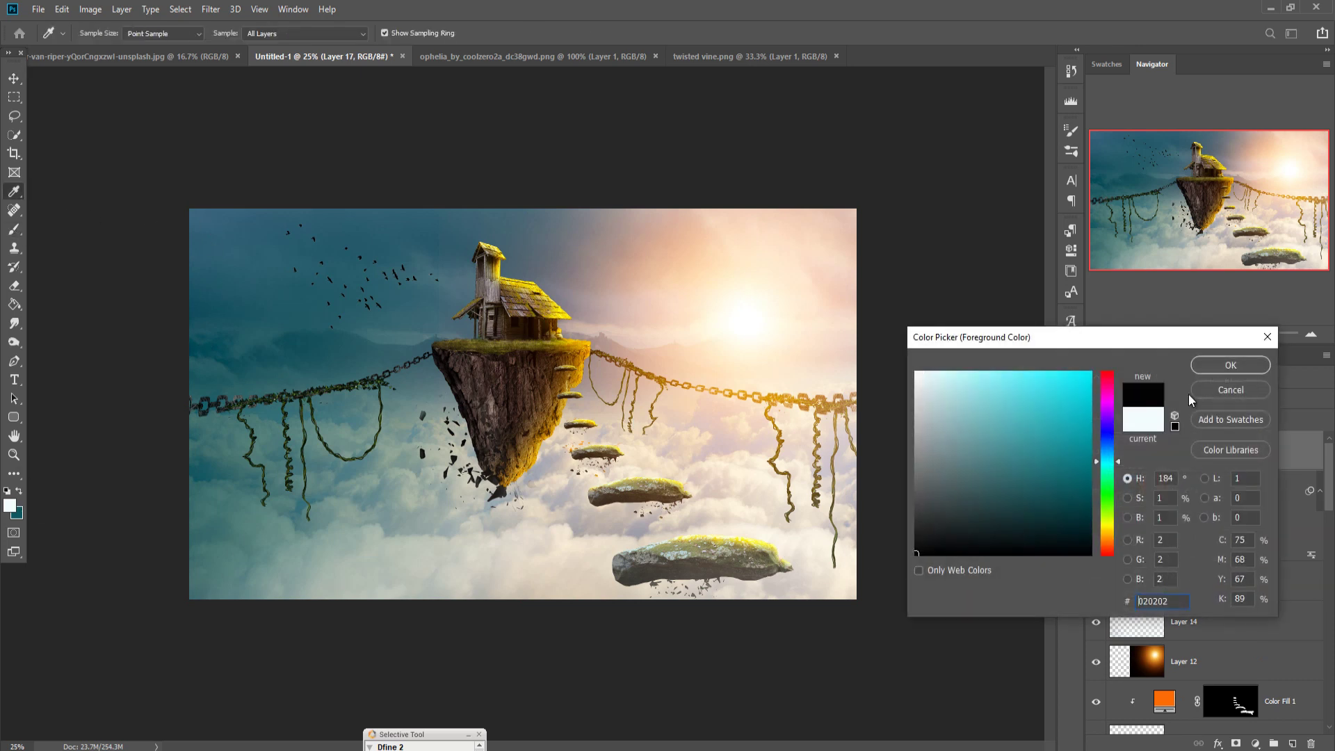
{"action": "left_click", "coordinate": [1230, 365]}
- Darken the lower clouds and island underside at 1500 and 1000px, then stamp visible into Layer 18
{"action": "mouse_move", "coordinate": [240, 633]}
{"action": "left_mouse_down"}
{"action": "mouse_move", "coordinate": [671, 646]}
{"action": "mouse_move", "coordinate": [475, 610]}
{"action": "mouse_move", "coordinate": [186, 622]}
{"action": "left_mouse_up"}
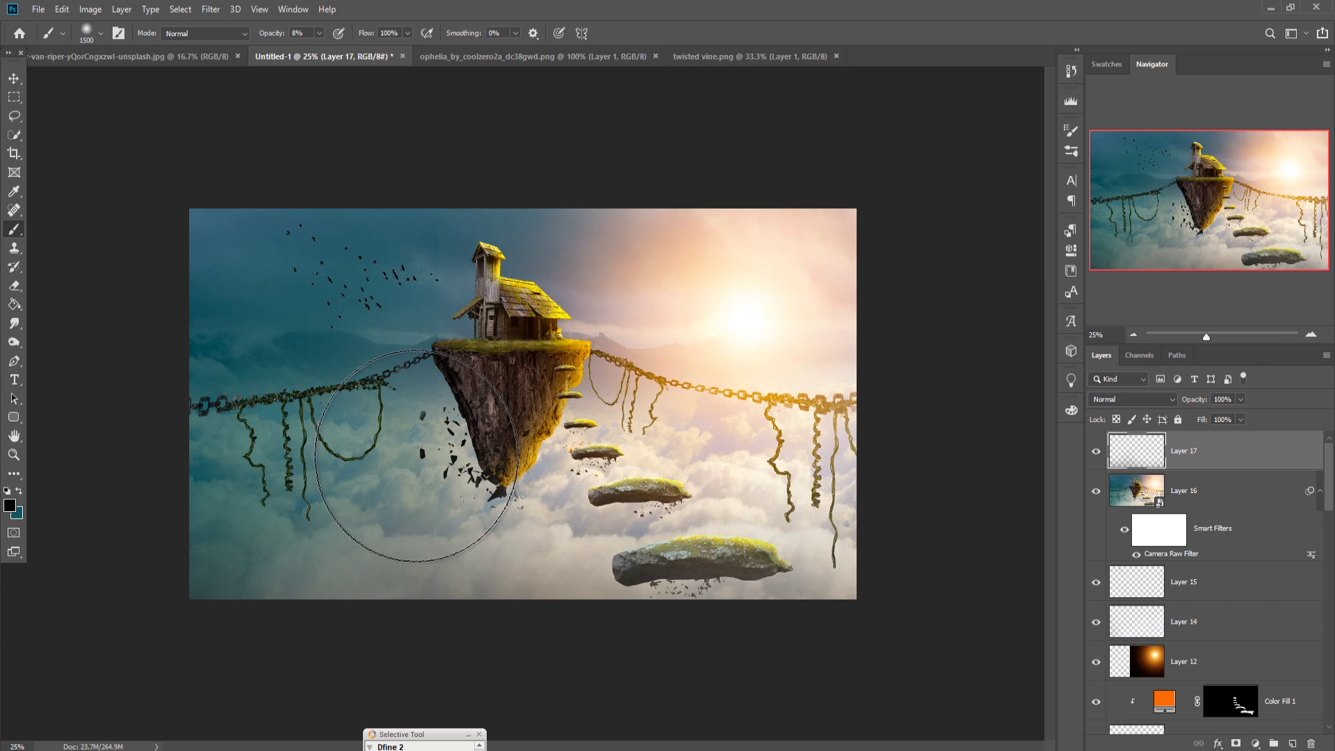
{"action": "key", "text": "bracketleft"}
{"action": "key", "text": "bracketleft"}
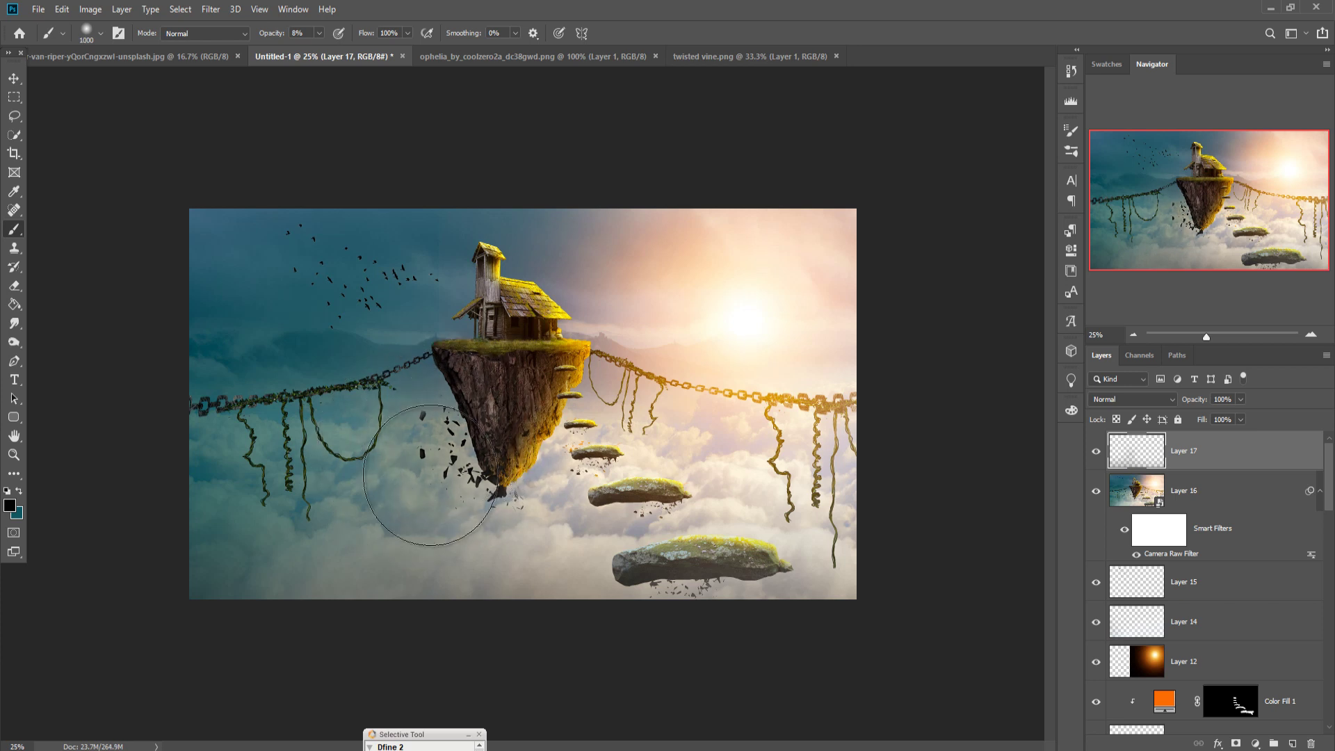
{"action": "left_click_drag", "start_coordinate": [448, 440], "coordinate": [488, 403]}
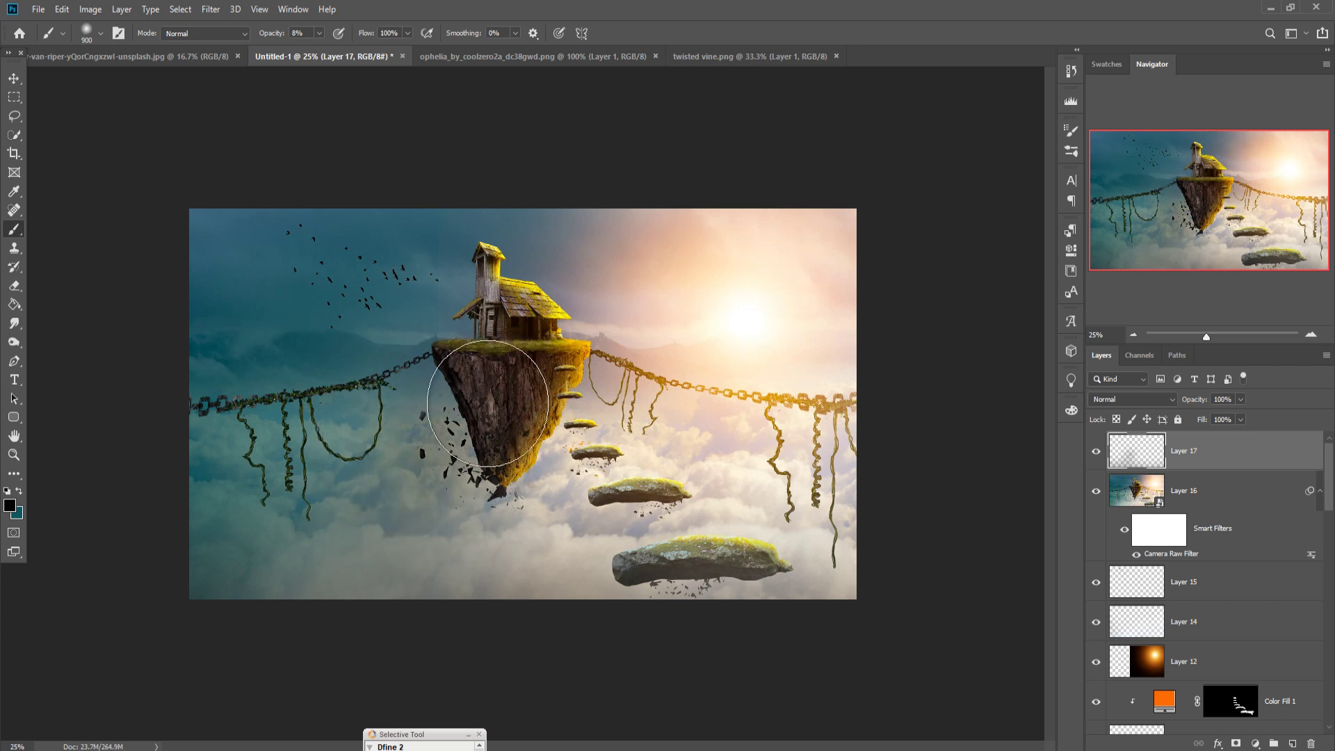
{"action": "key", "text": "bracketleft"}
{"action": "key", "text": "bracketleft"}
{"action": "key", "text": "bracketleft"}
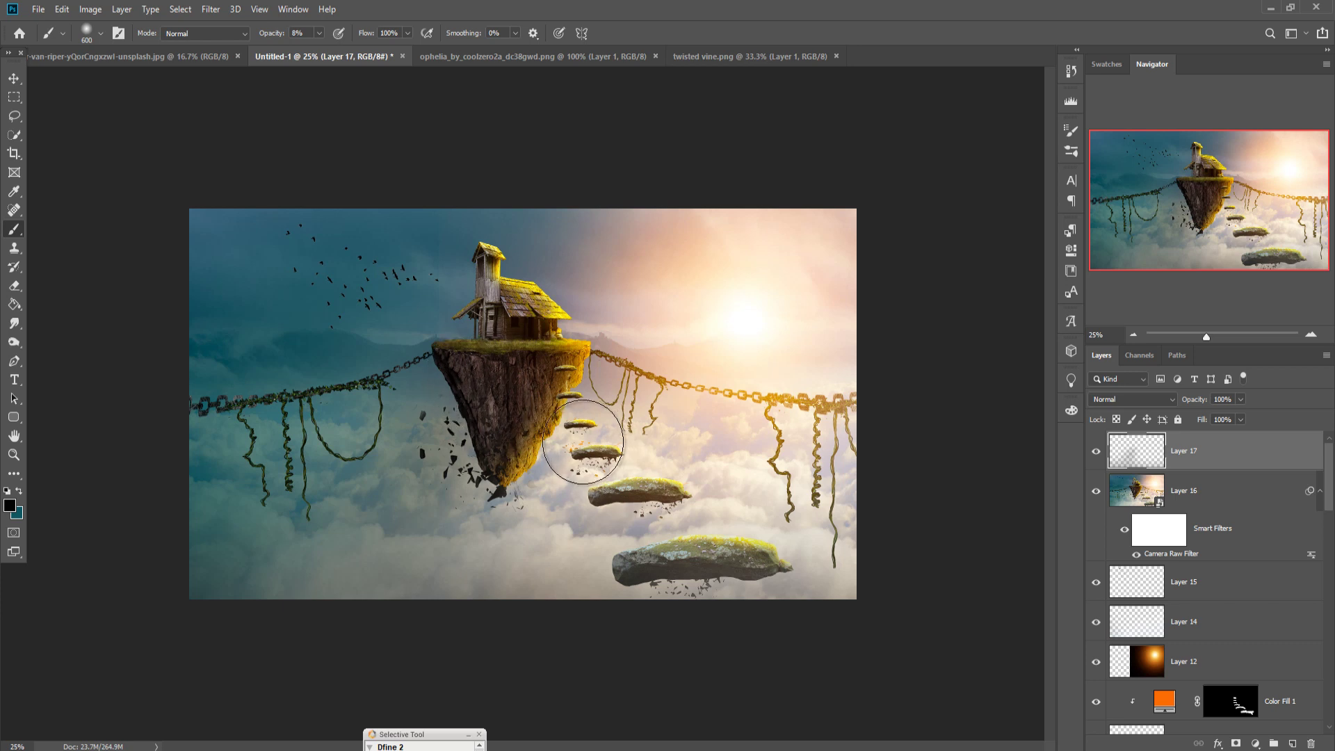
{"action": "left_click", "coordinate": [13, 78]}
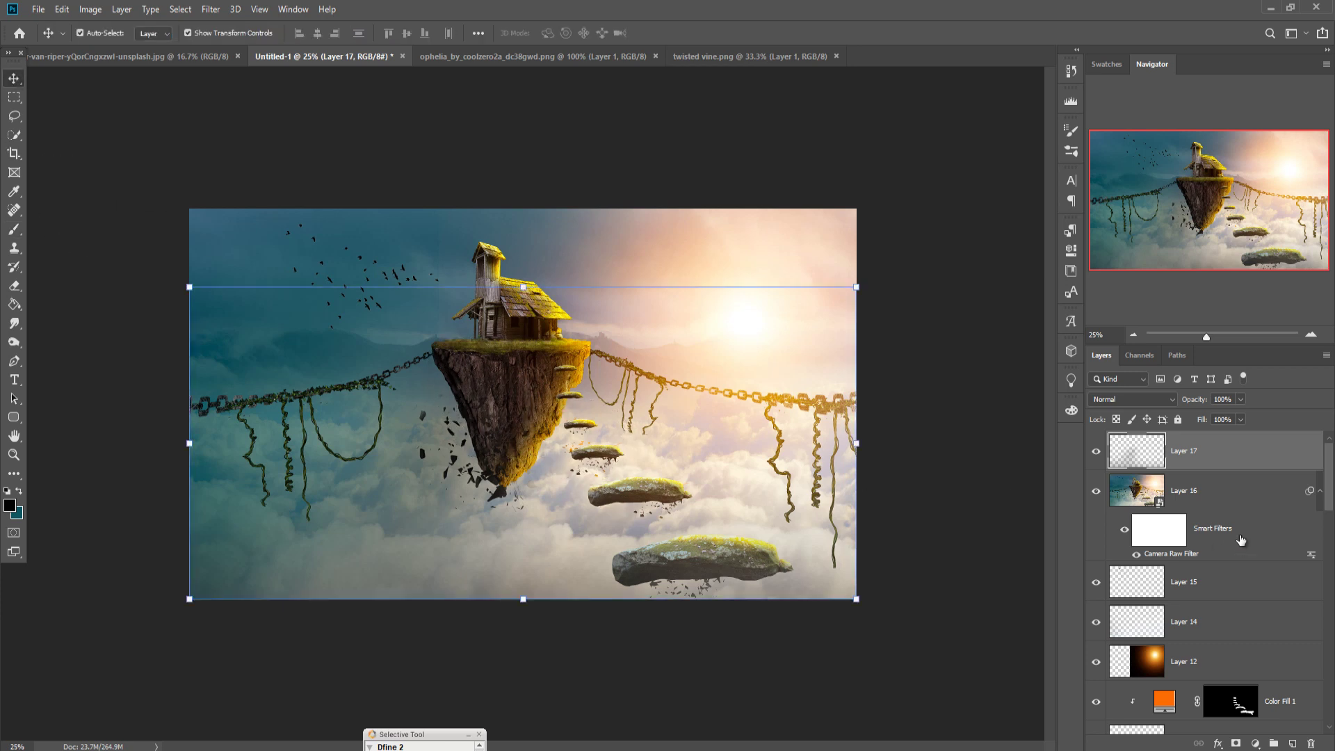
{"action": "key", "text": "ctrl"}
{"action": "key", "text": "ctrl+shift+alt+e"}
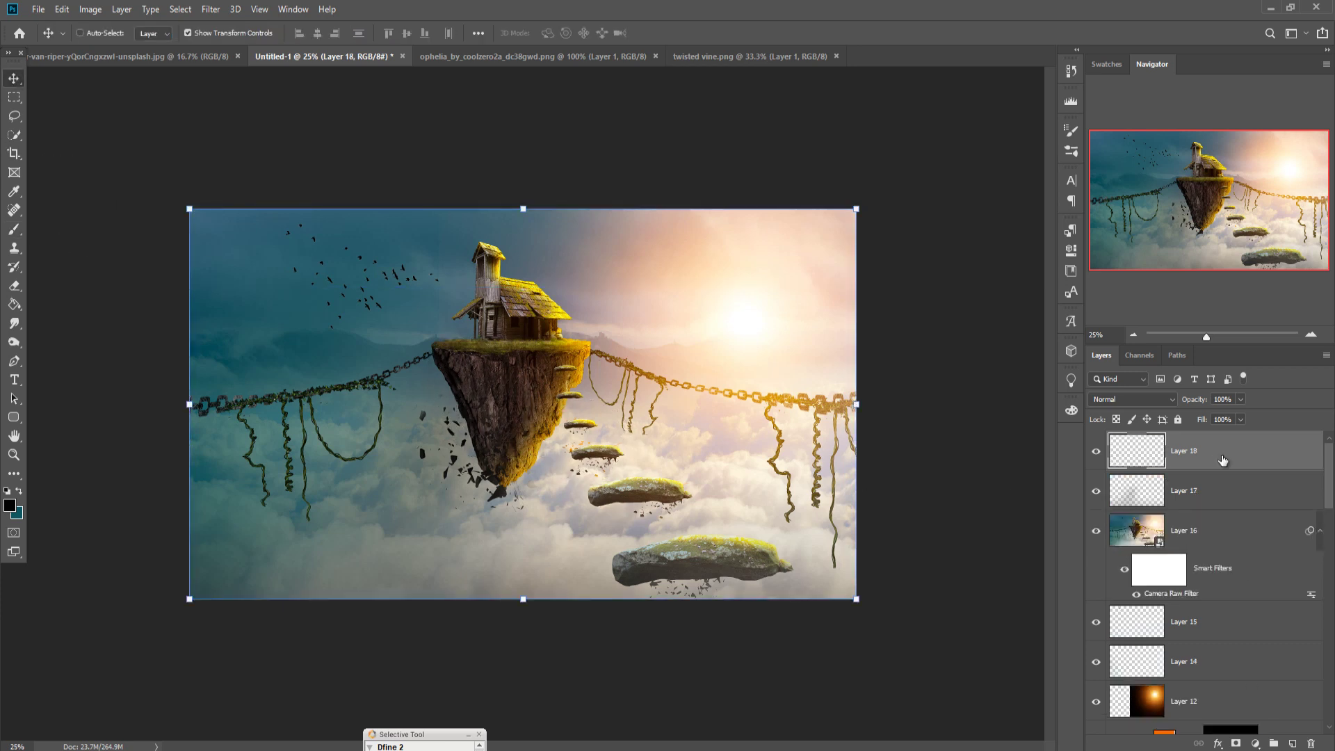